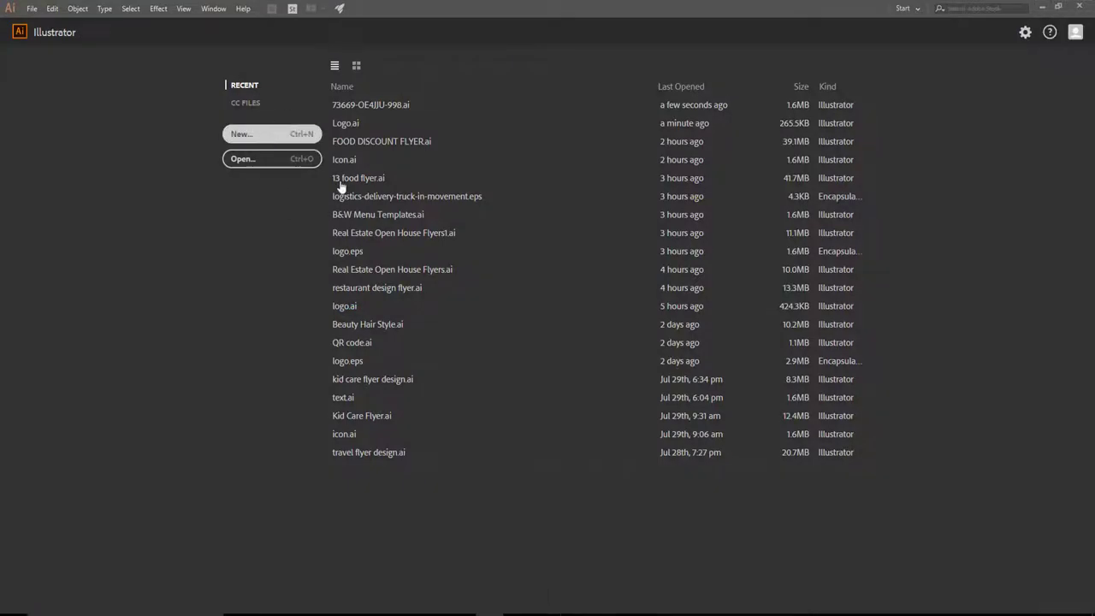
Create a new blank Letter-size document.
click(264, 134)
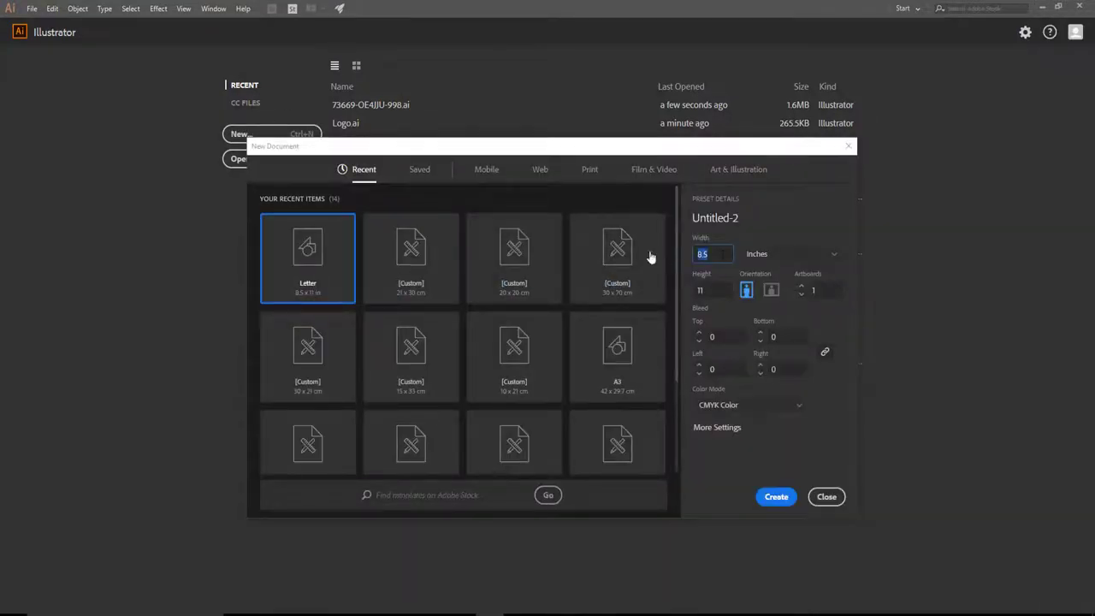
click(774, 498)
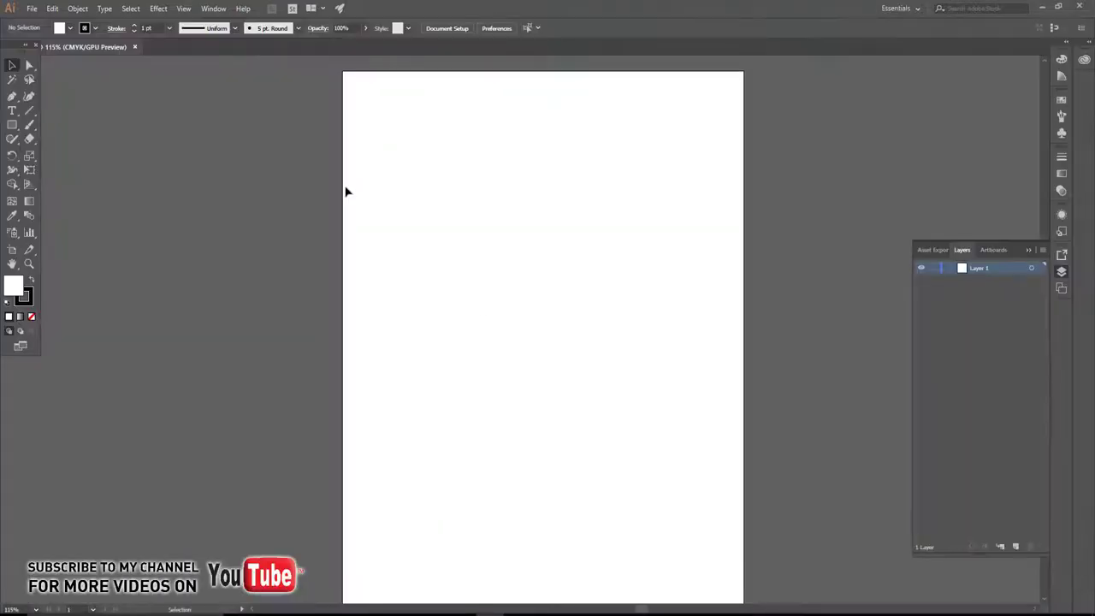
scroll(345, 196, down, 1)
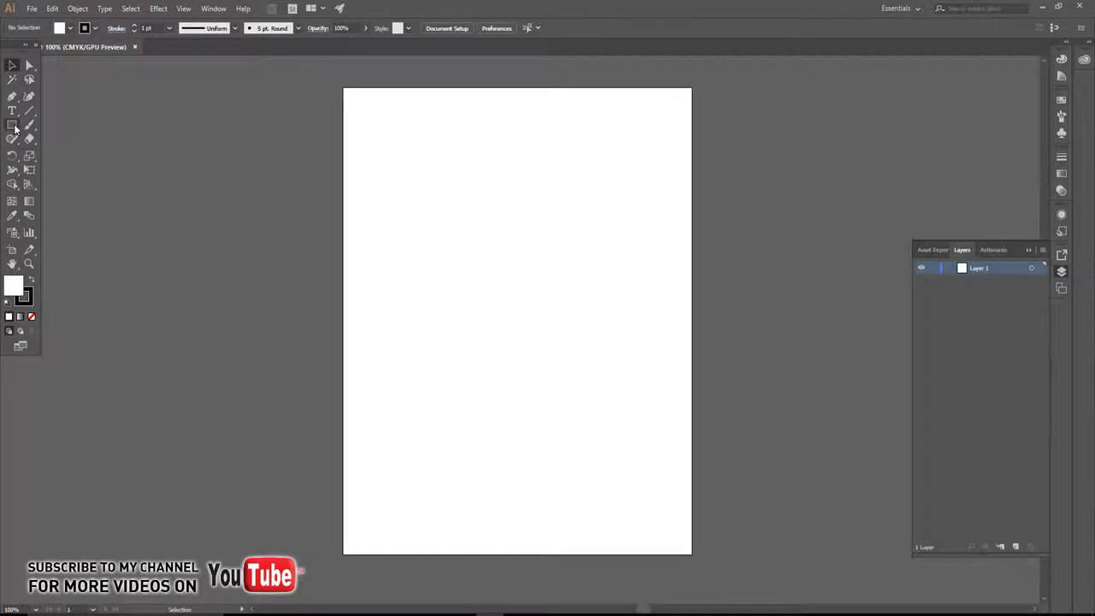
Draw a circle near the page's top-left and add two copies, one enlarged, toward the top-right.
drag(14, 126, 52, 154)
mouse_move(349, 206)
mouse_down()
mouse_move(416, 305)
mouse_move(467, 295)
mouse_up()
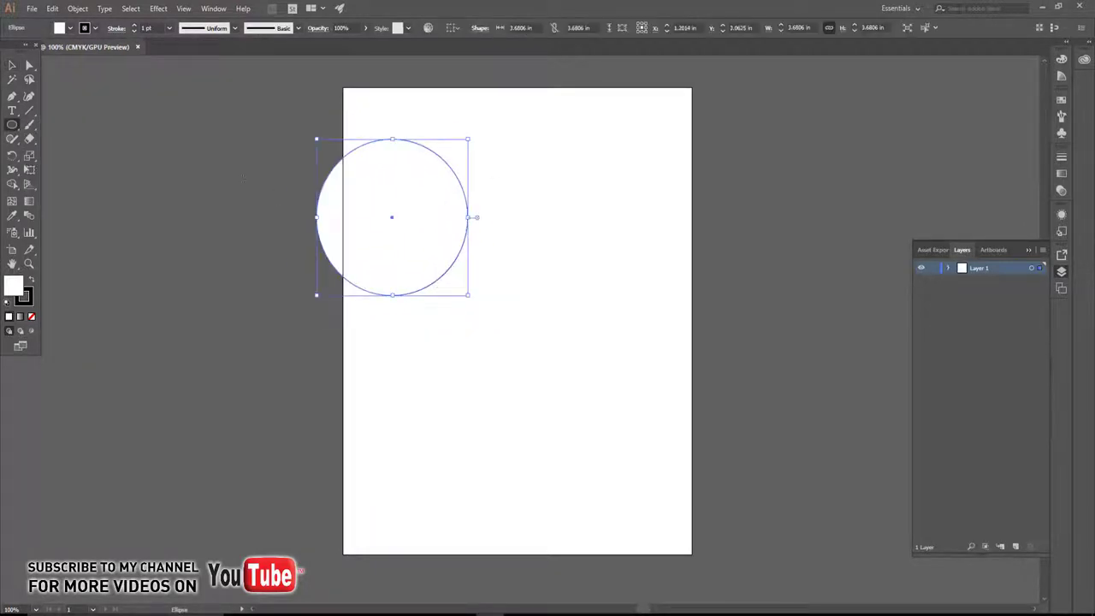
click(10, 65)
alt+drag(391, 233, 508, 254)
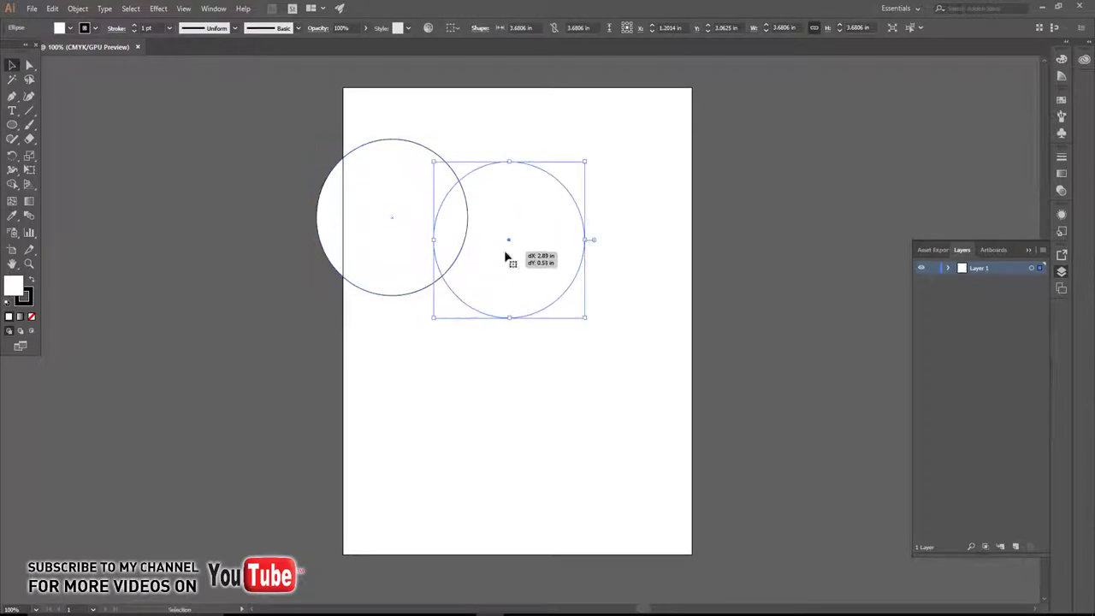
drag(585, 160, 630, 118)
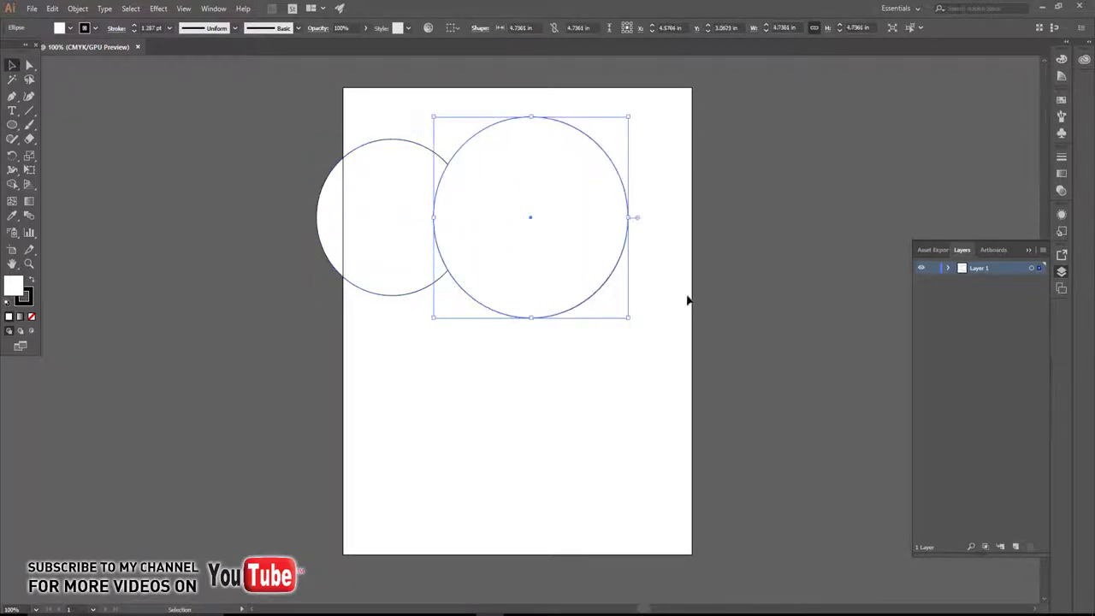
click(686, 299)
drag(465, 295, 548, 235)
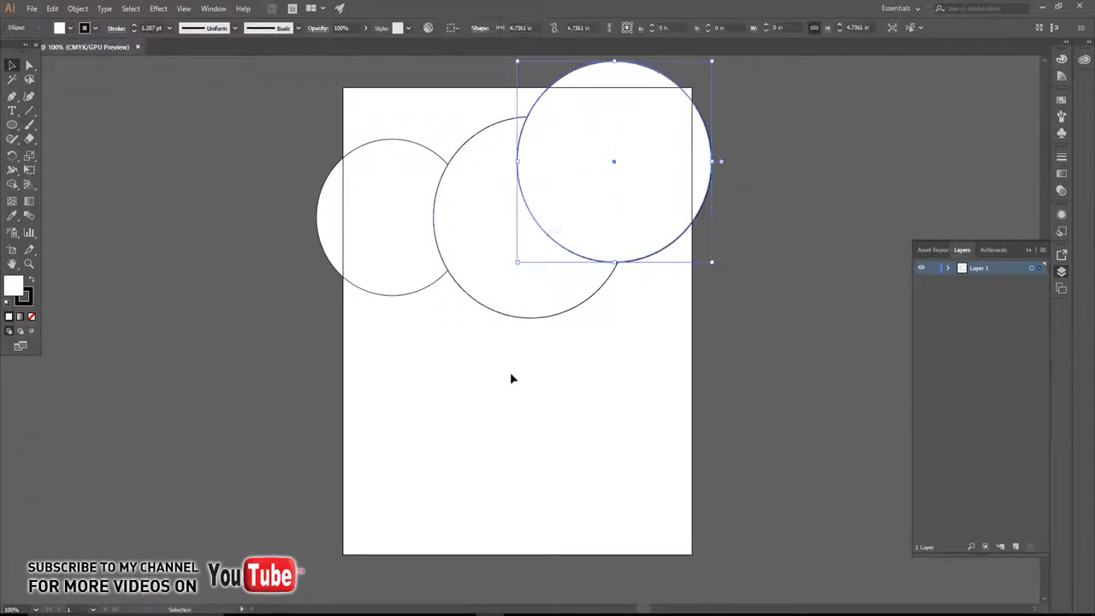
click(510, 380)
Nudge the left circle up and merge all three circles into one cloud shape with Shape Builder.
drag(388, 293, 391, 282)
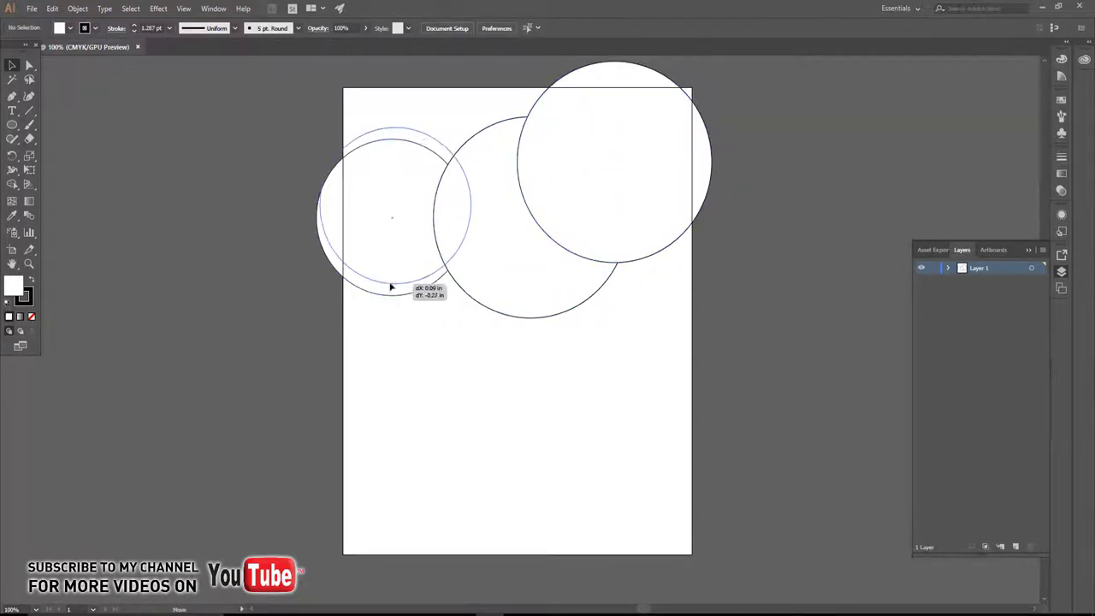
mouse_move(682, 356)
mouse_down()
mouse_move(351, 185)
mouse_move(648, 188)
mouse_up()
click(12, 171)
click(12, 184)
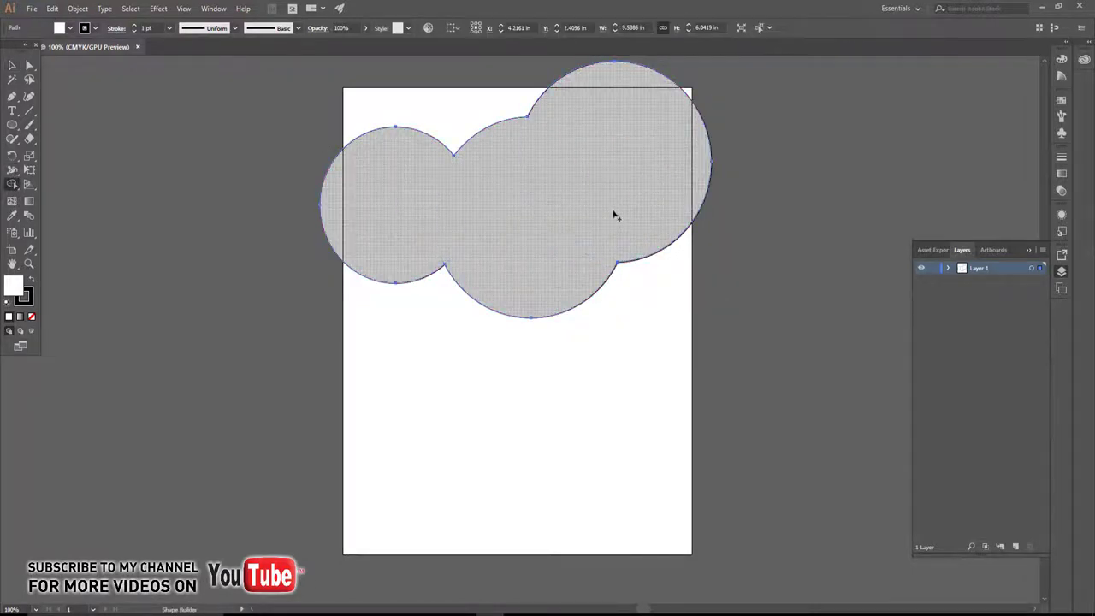
click(11, 67)
click(261, 160)
scroll(120, 208, up, 2)
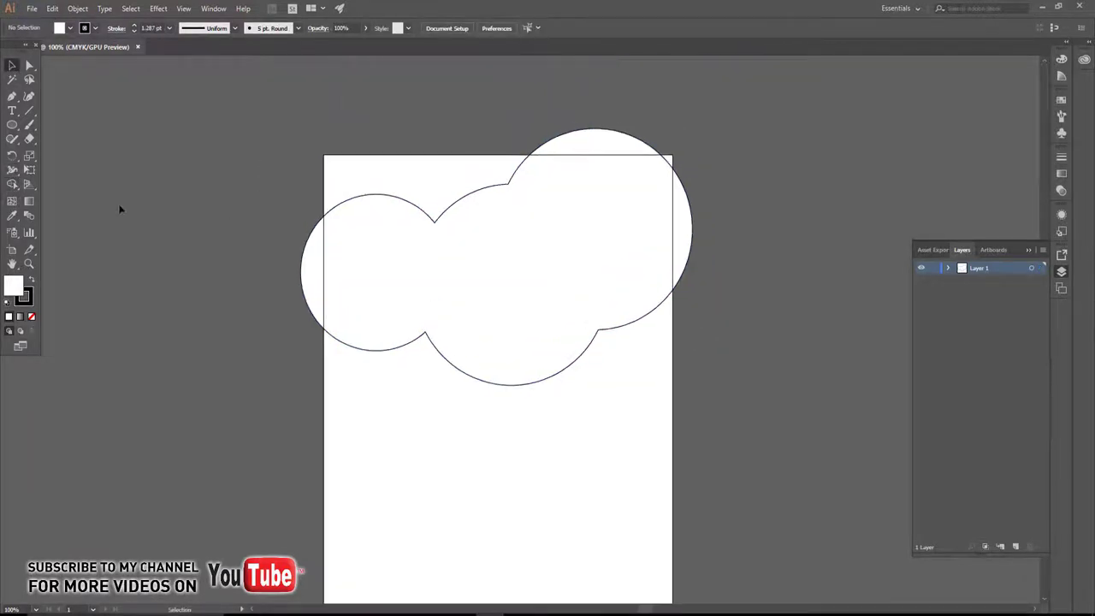
Draw a rectangle across the page top, unite it with the cloud, and undo a Shape Builder removal.
drag(12, 125, 60, 122)
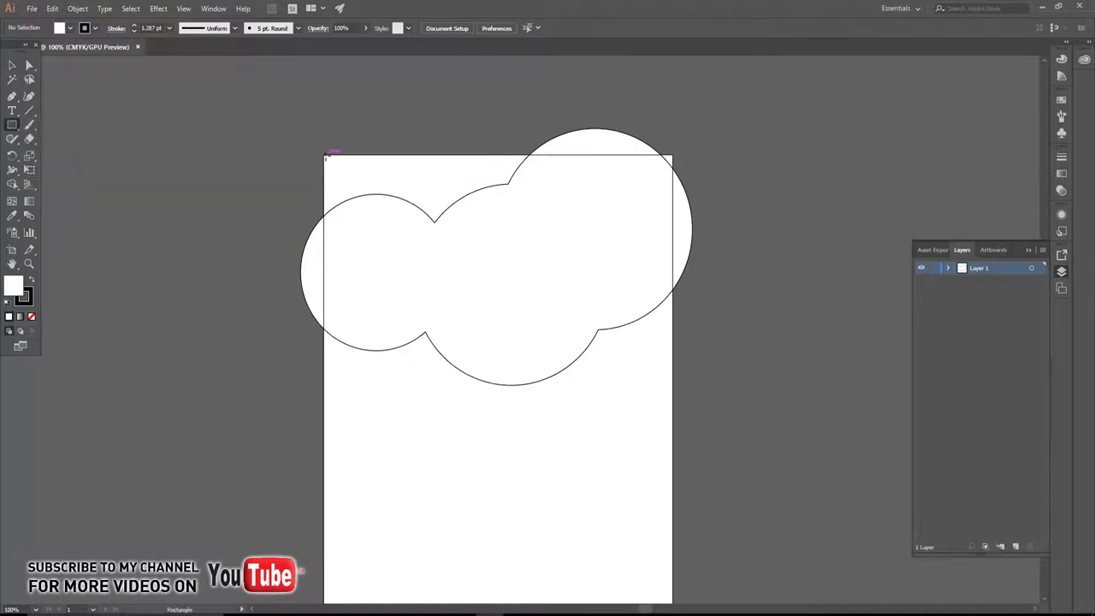
drag(325, 155, 668, 274)
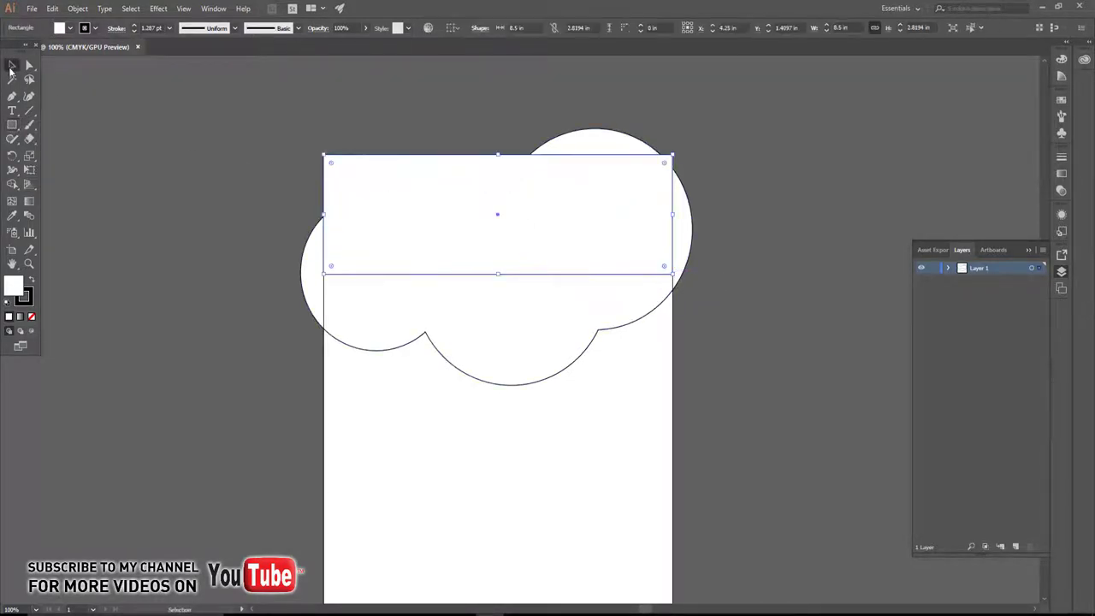
click(12, 65)
key(ctrl+shift+a)
click(682, 257)
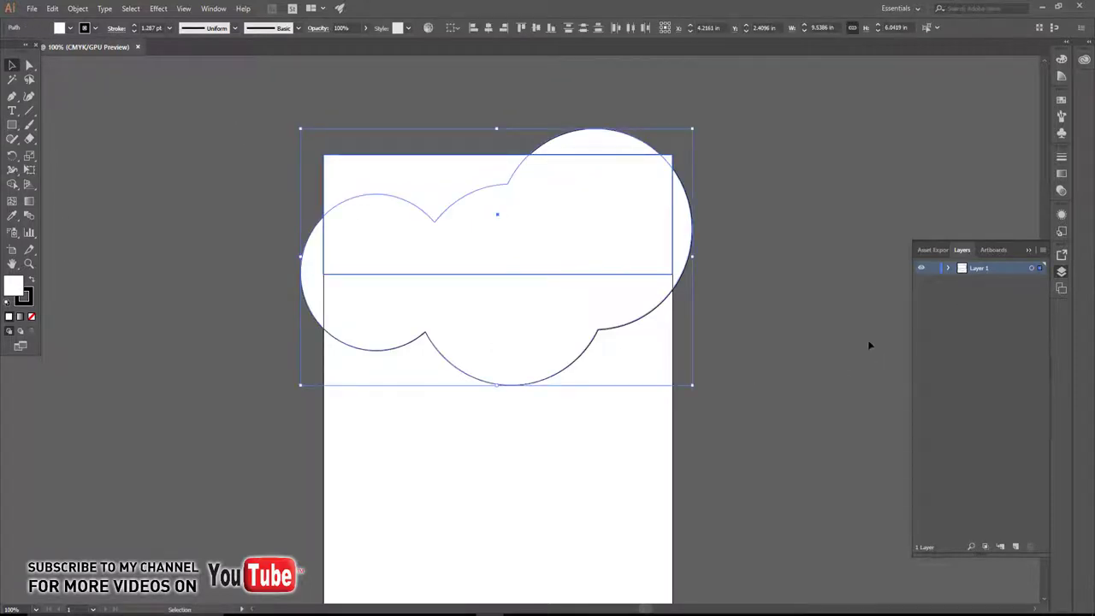
click(1059, 291)
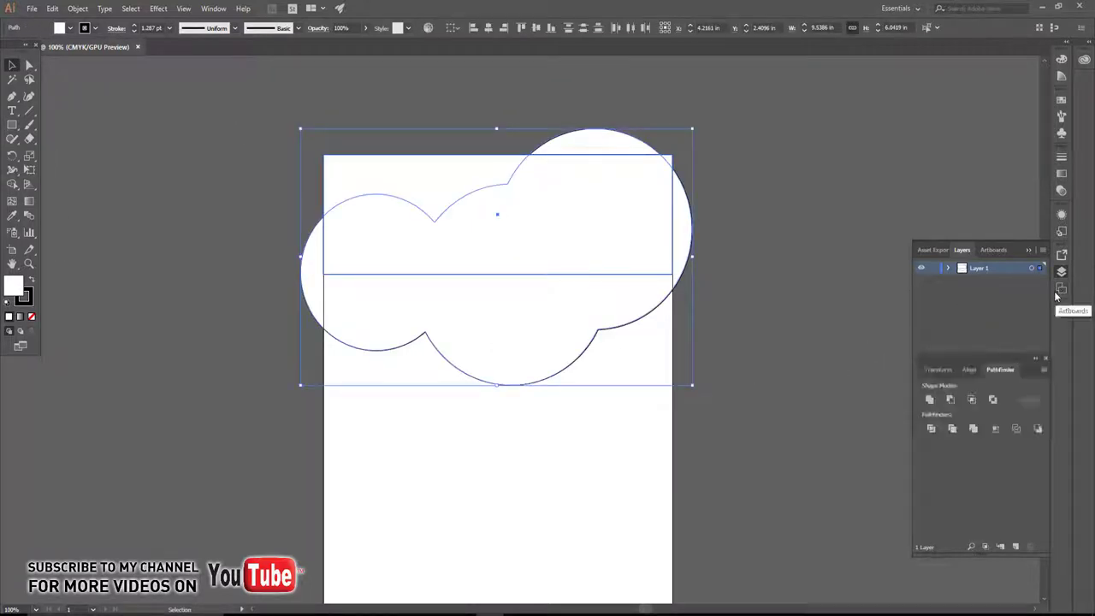
click(931, 399)
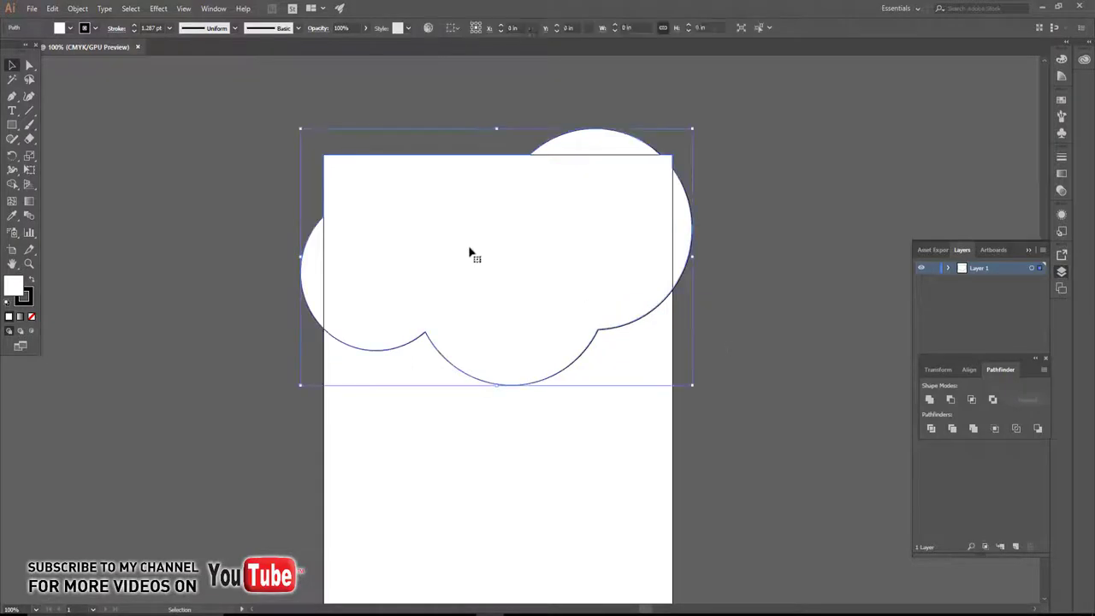
click(12, 184)
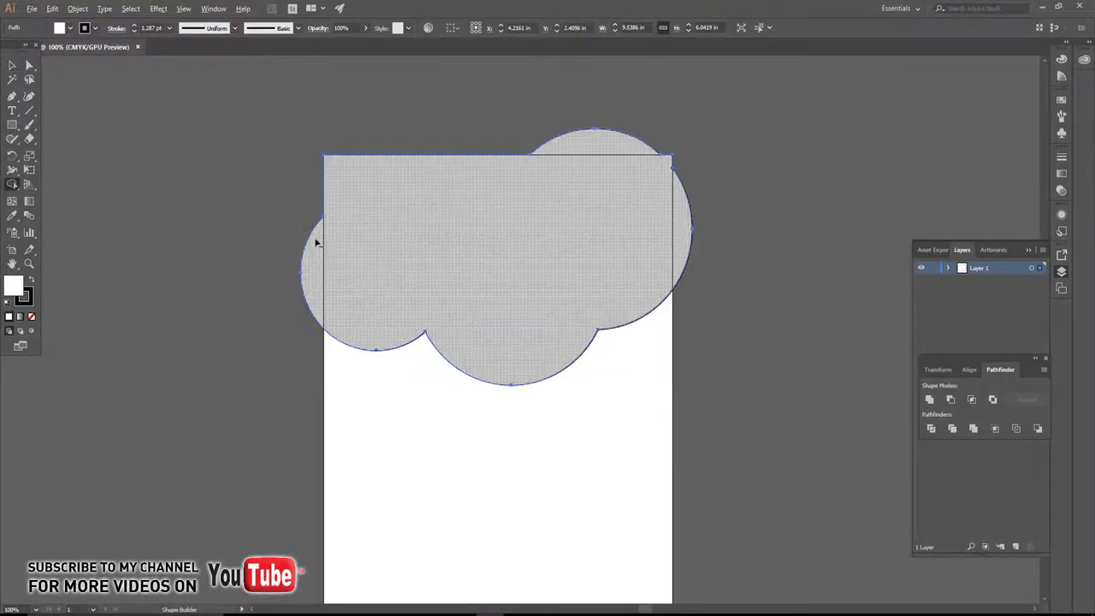
alt+click(345, 310)
key(ctrl+z)
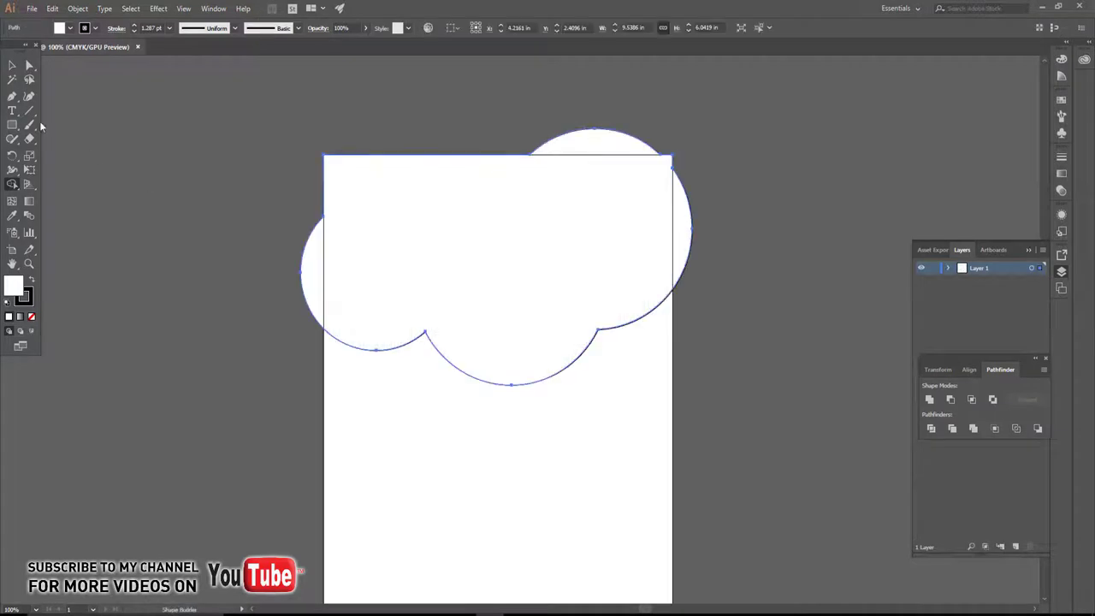
Intersect a new top-left rectangle with the cloud and set the header shape's fill to None.
click(12, 124)
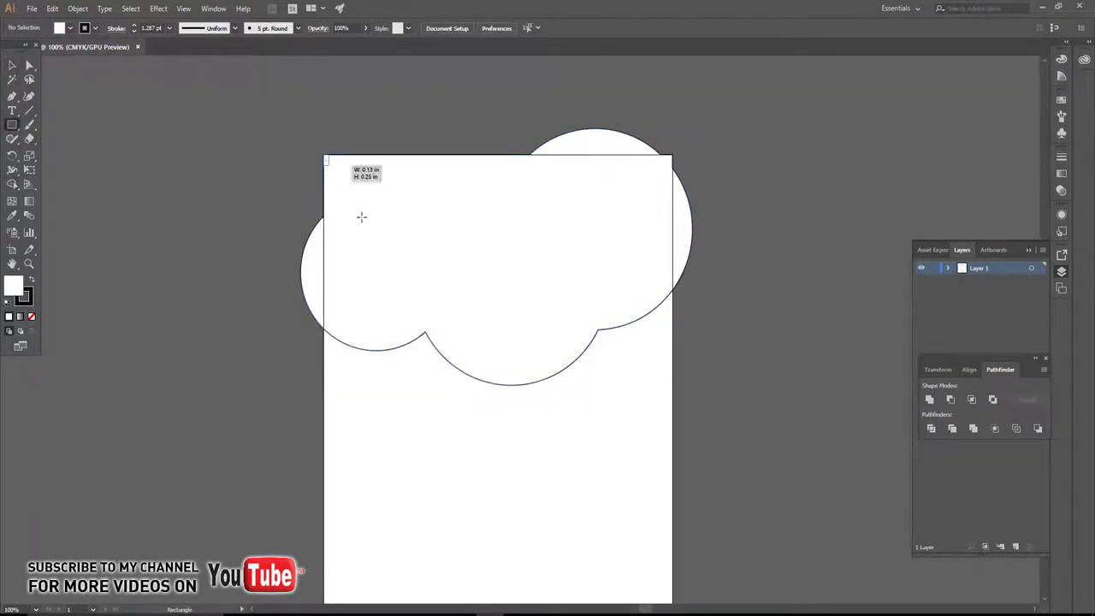
drag(323, 155, 672, 394)
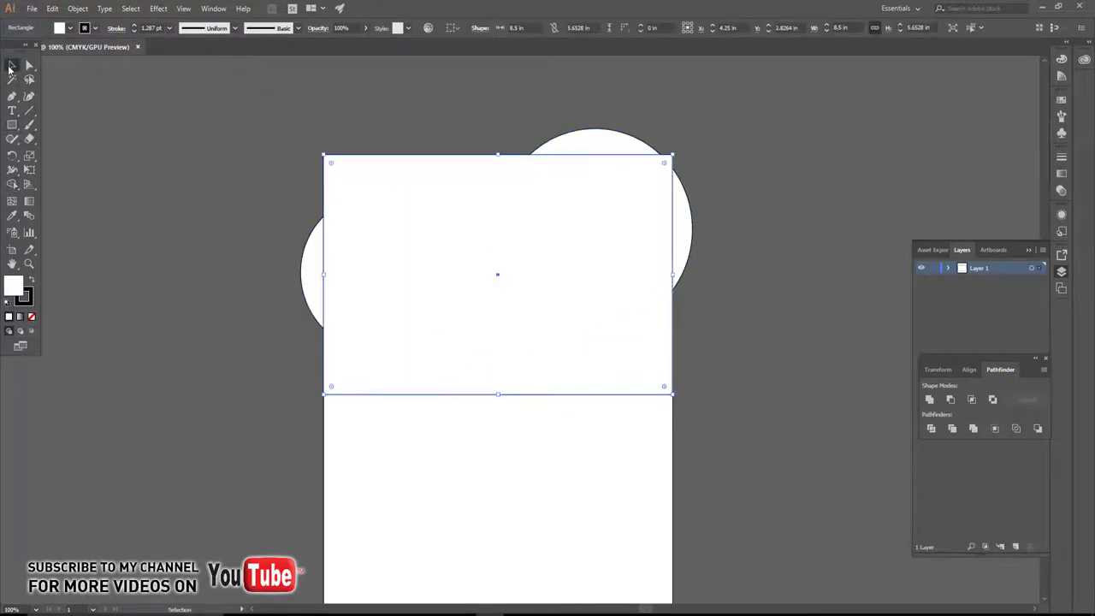
key(v)
key(ctrl+a)
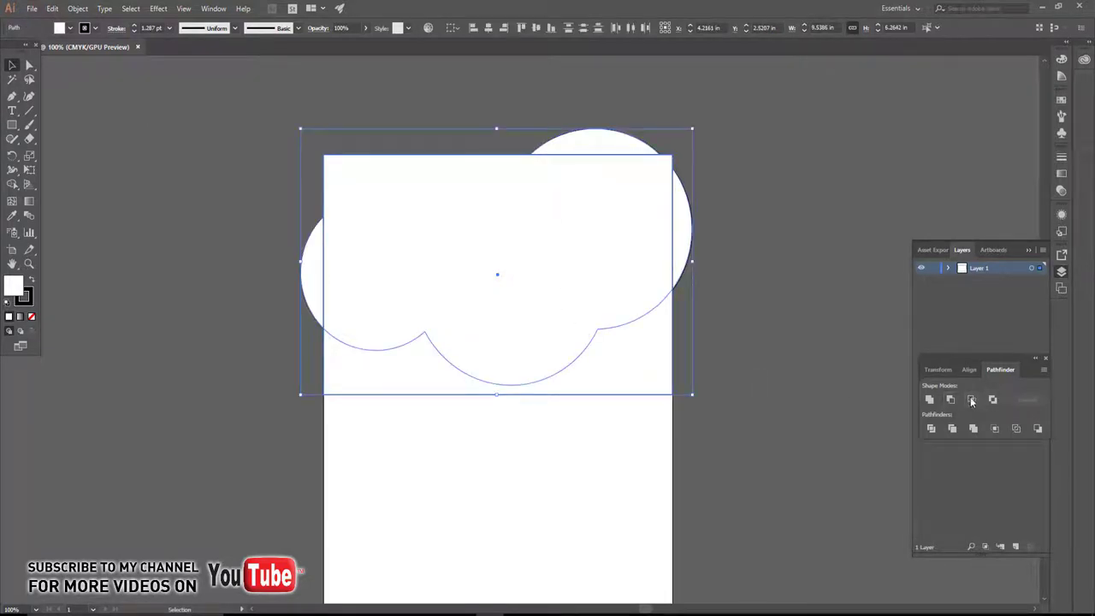
click(971, 400)
click(70, 29)
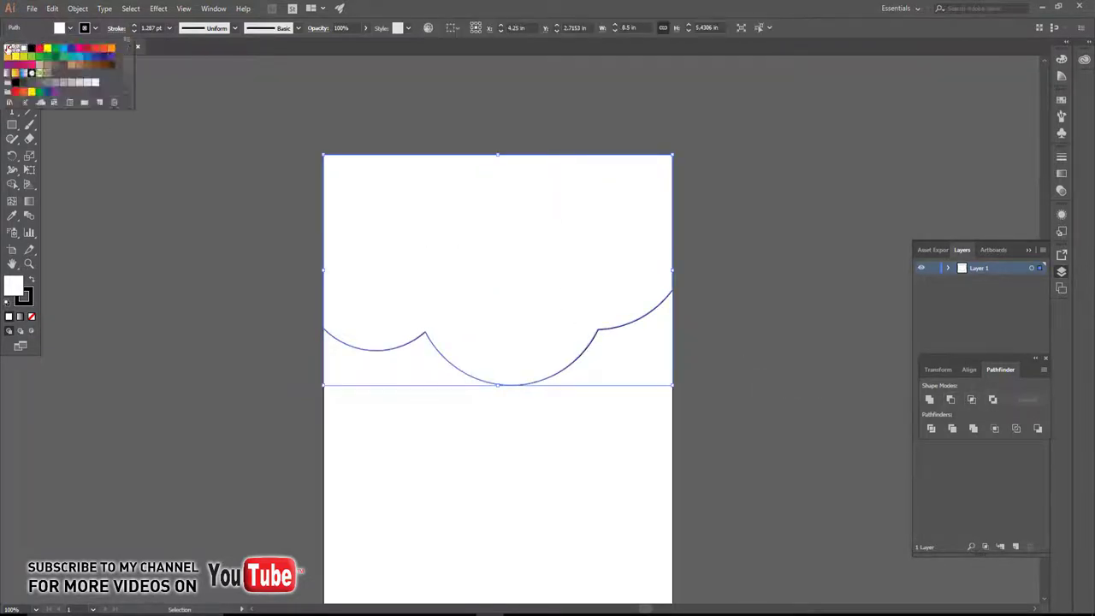
click(10, 49)
click(178, 190)
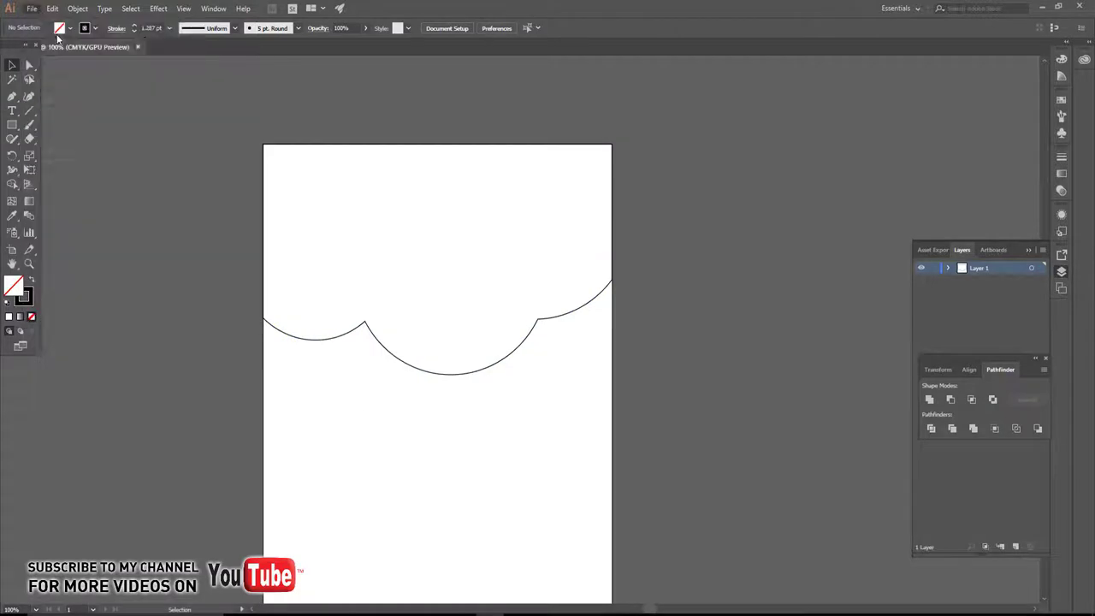
click(52, 8)
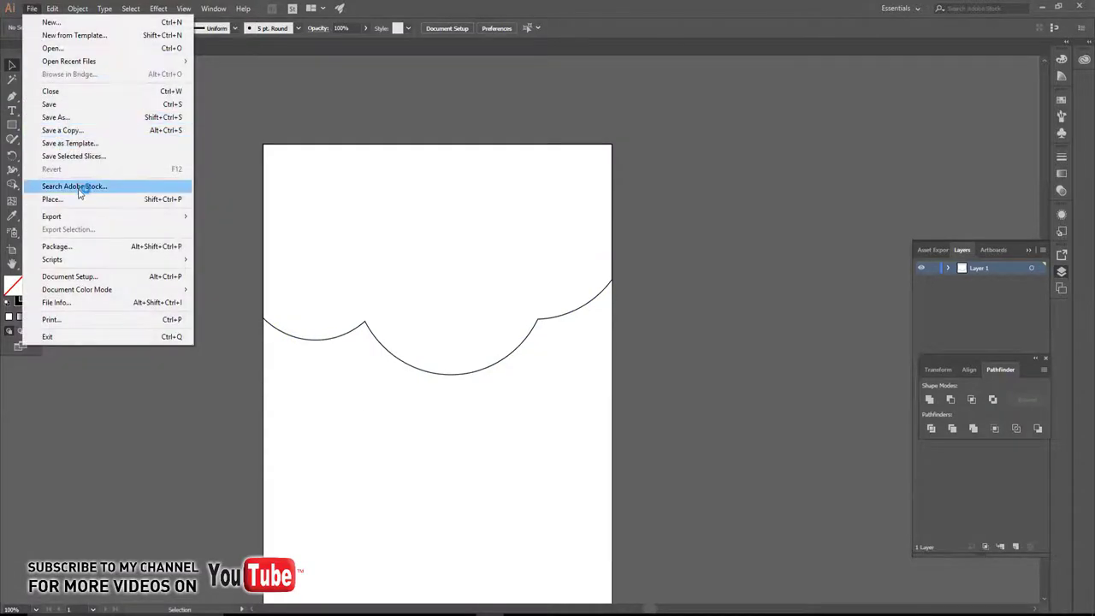
Place the photo of the children and scale it to cover the page top.
click(52, 199)
click(258, 188)
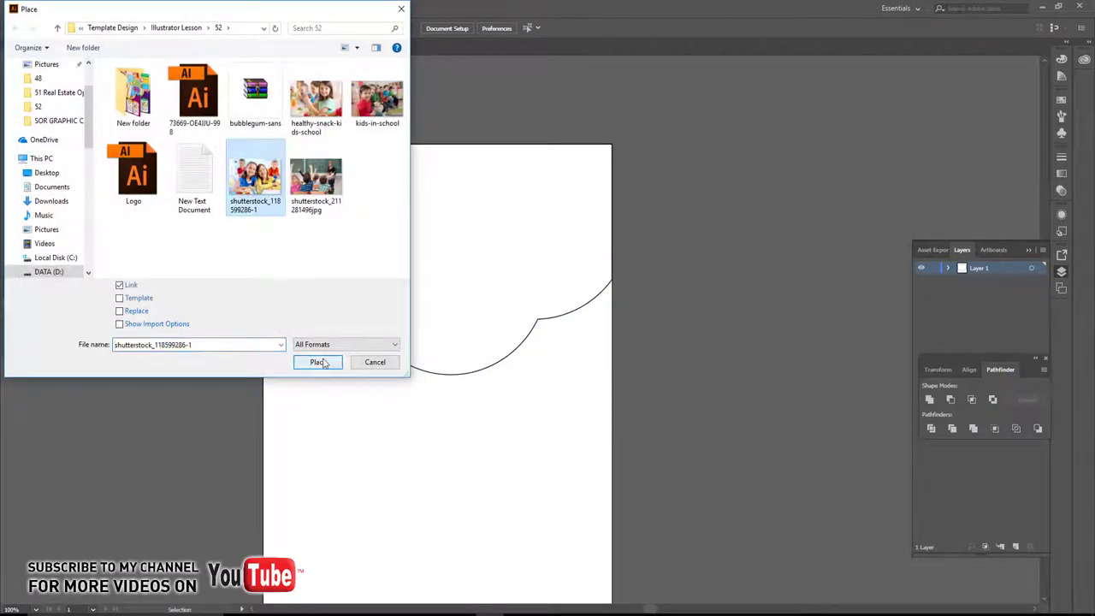
click(318, 362)
click(363, 198)
drag(502, 296, 618, 374)
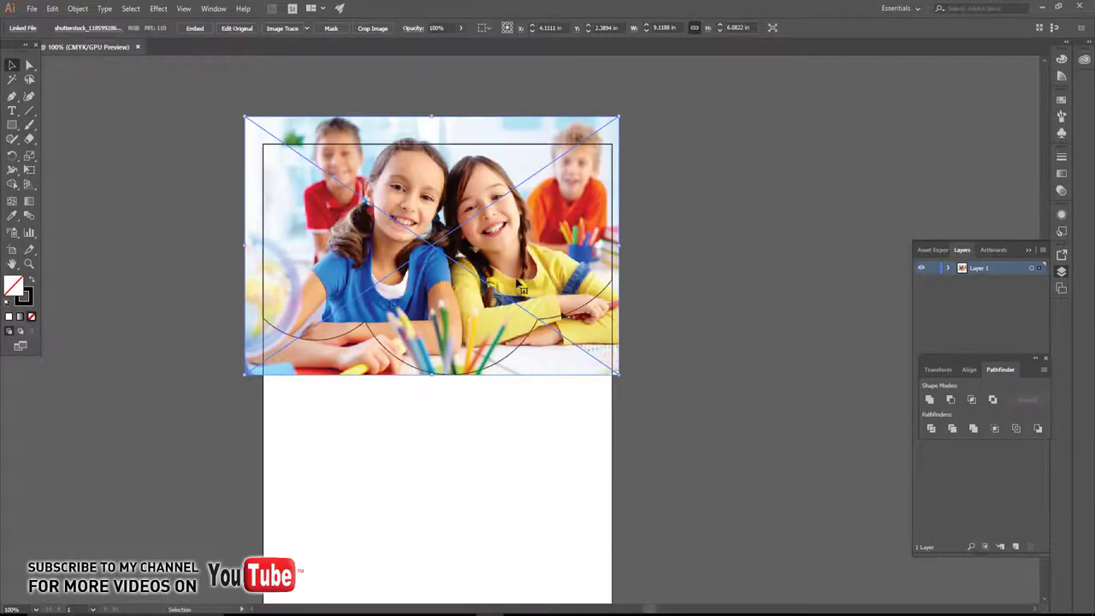
drag(550, 350, 542, 350)
Clip the photo into the wavy header shape with Make Clipping Mask.
drag(579, 449, 359, 238)
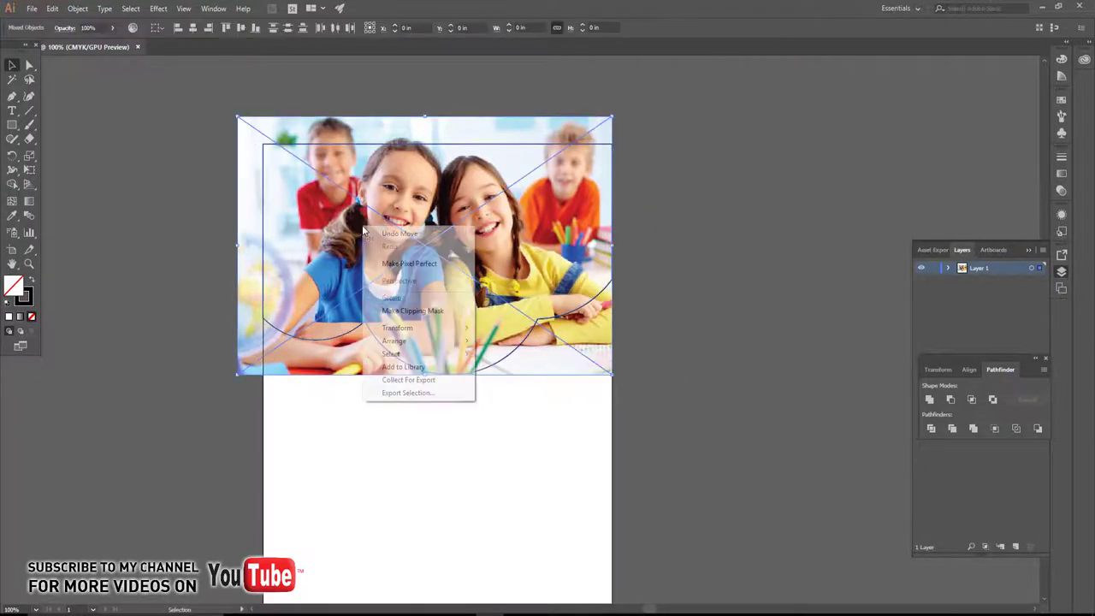
right_click(360, 238)
click(396, 311)
scroll(492, 224, up, 1)
scroll(492, 224, up, 1)
scroll(492, 224, down, 1)
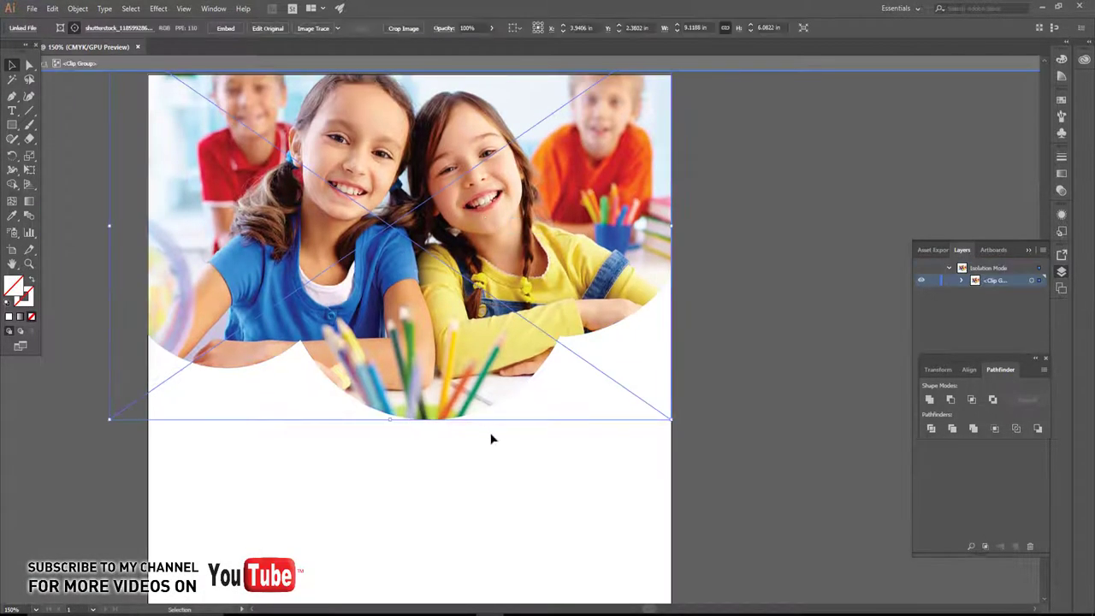
click(481, 477)
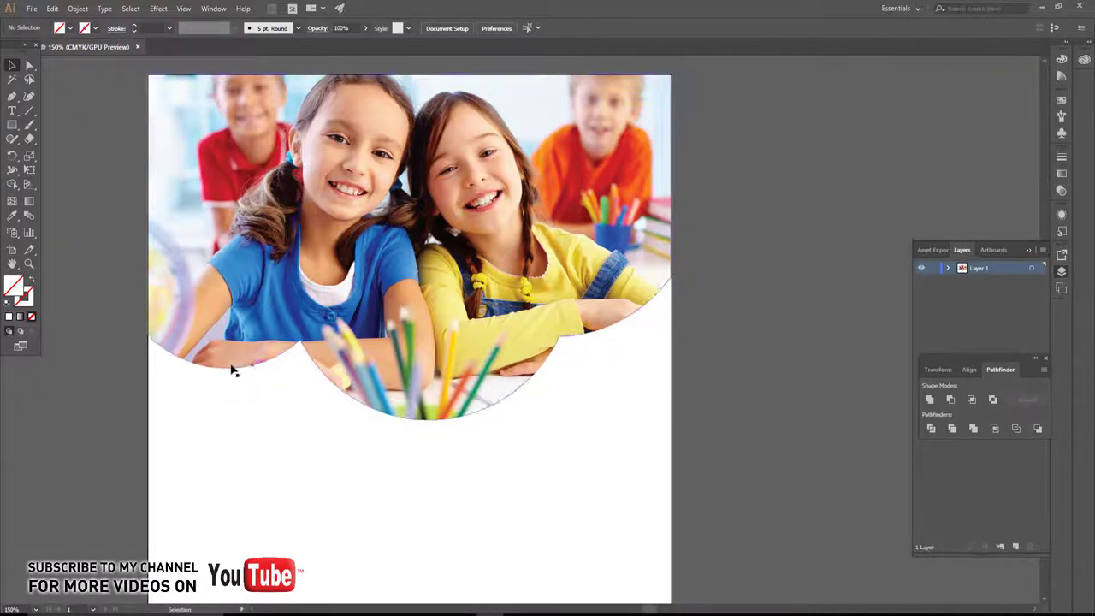
Draw a rectangle below the photo header and fill it orange.
key(m)
drag(452, 405, 443, 193)
drag(326, 250, 508, 353)
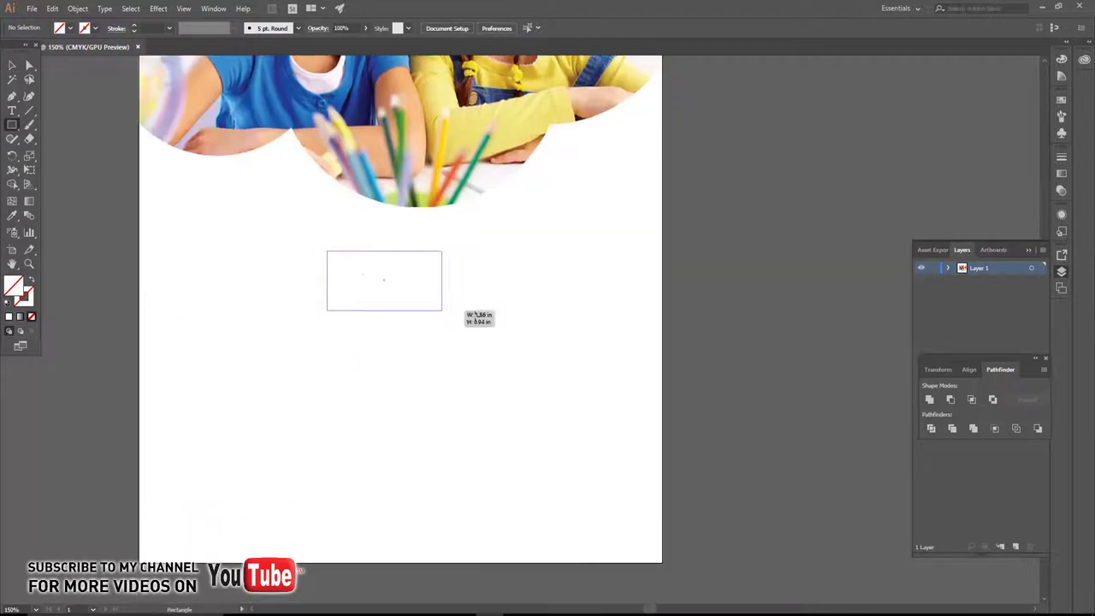
click(12, 66)
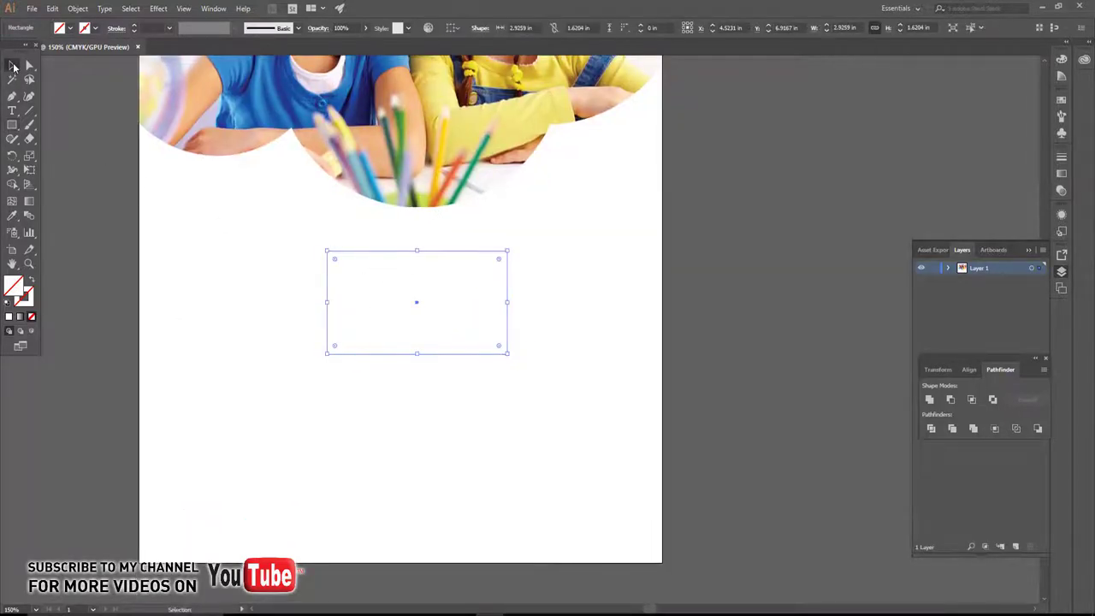
click(71, 28)
click(111, 51)
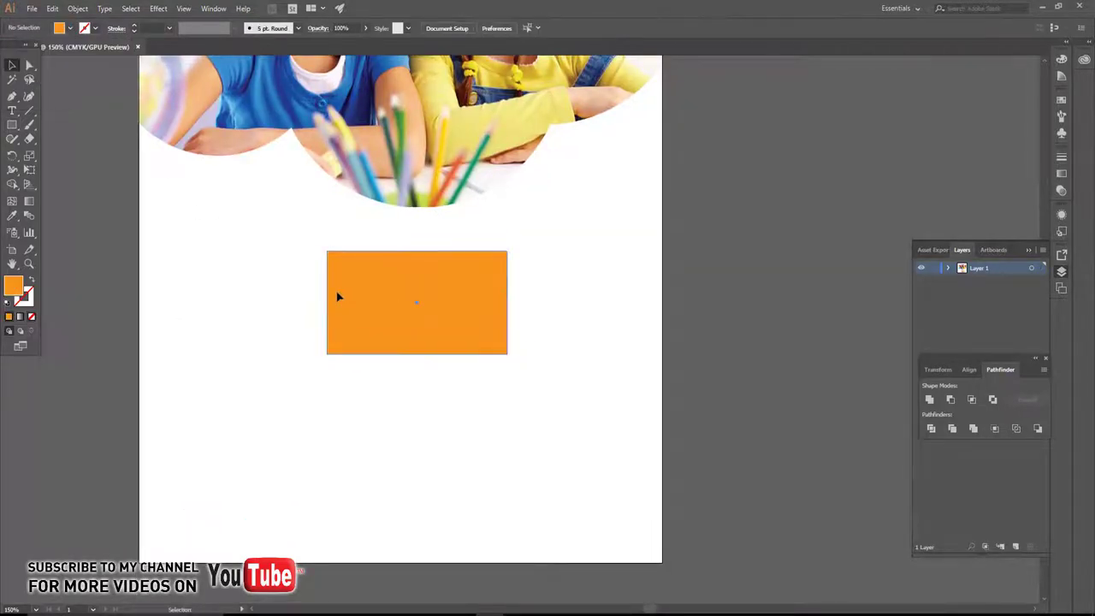
alt+scroll(368, 334, up, 1)
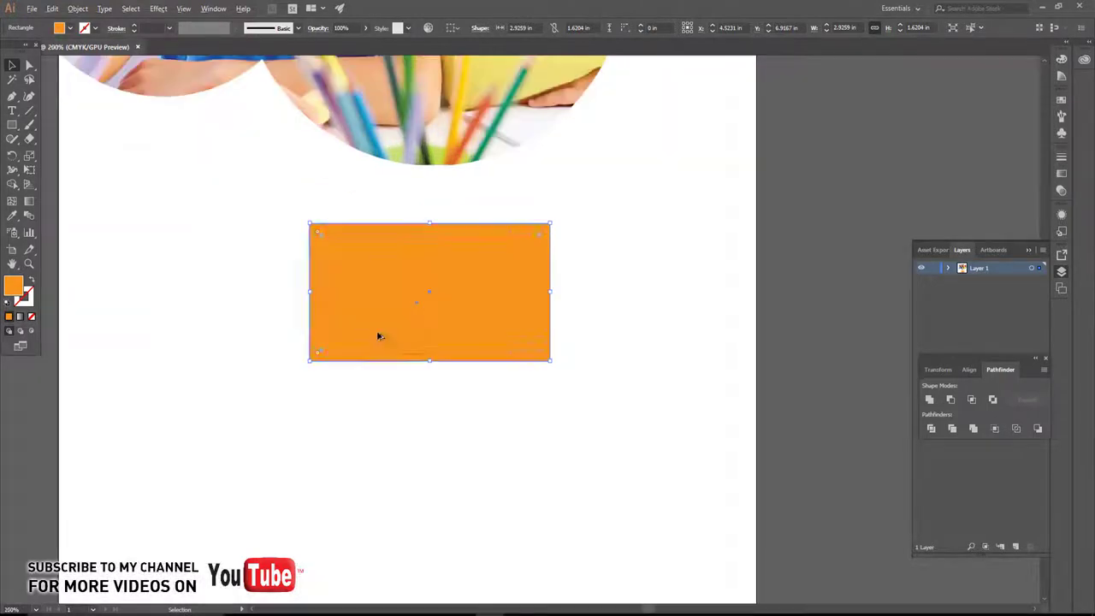
Create an Offset Path rectangle with no fill and a white stroke.
click(52, 9)
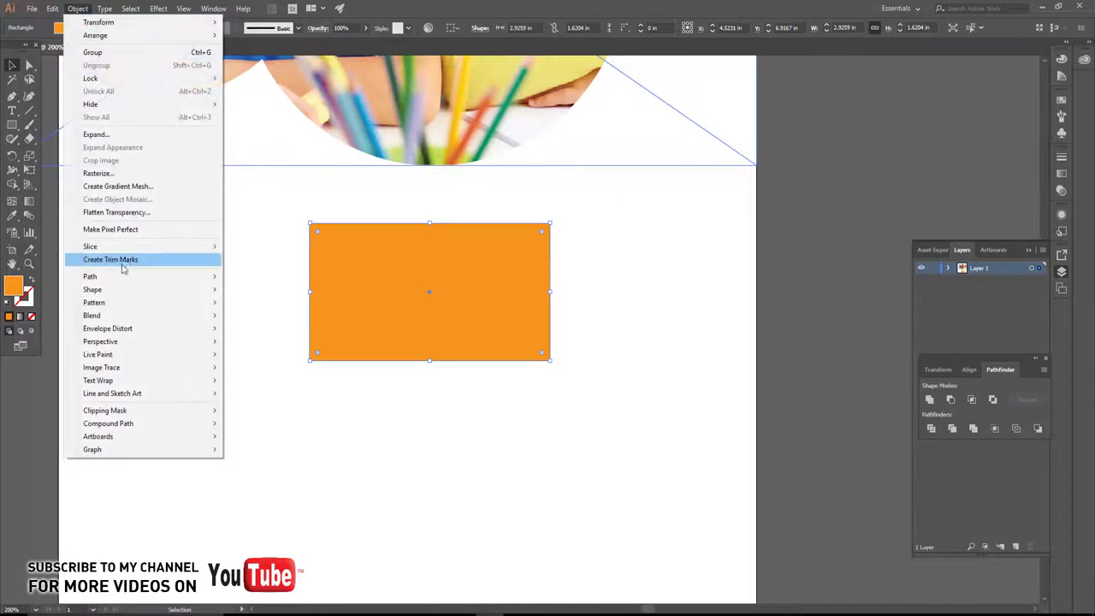
click(255, 319)
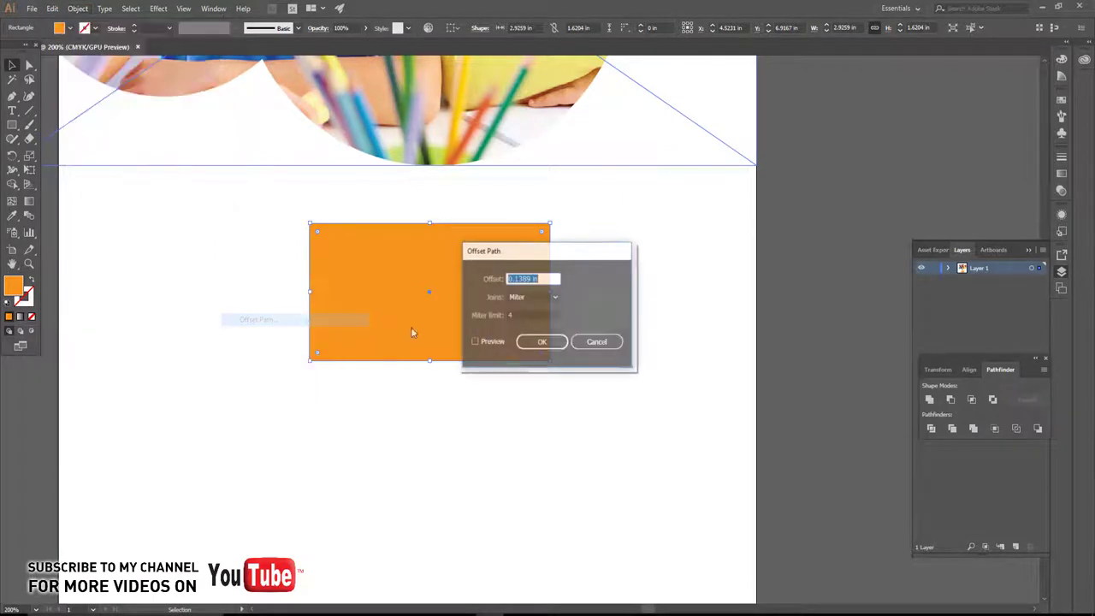
click(489, 343)
click(541, 341)
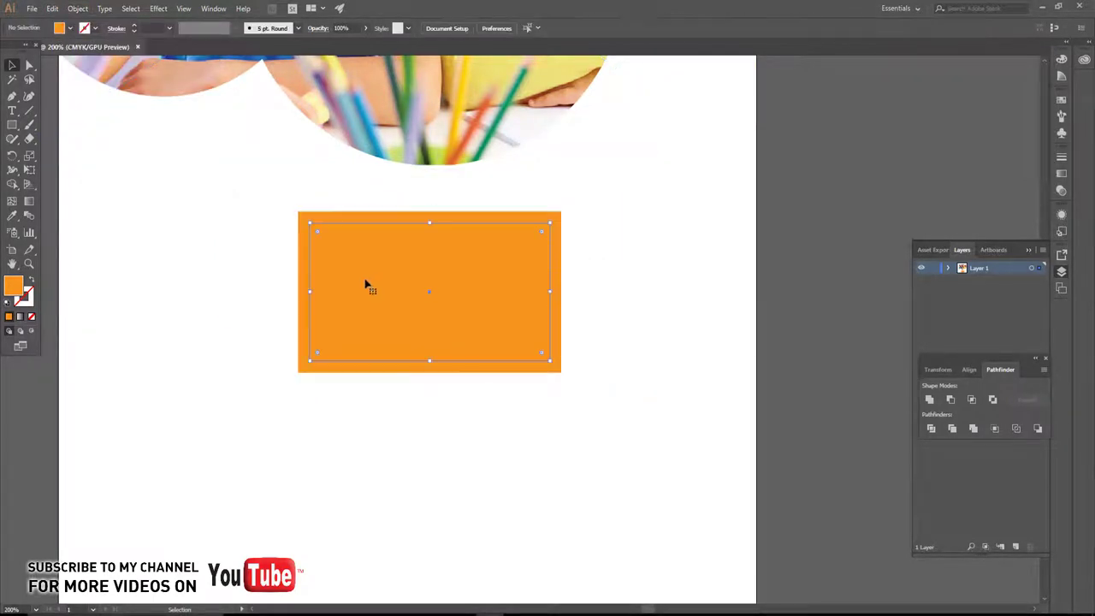
click(70, 29)
click(7, 51)
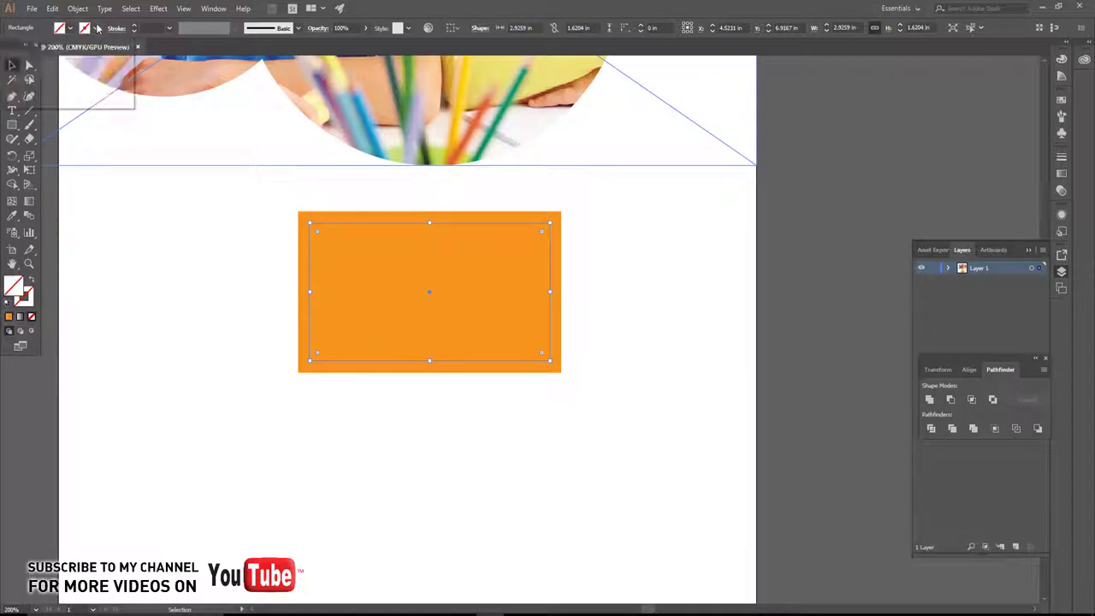
click(97, 29)
click(183, 246)
click(422, 337)
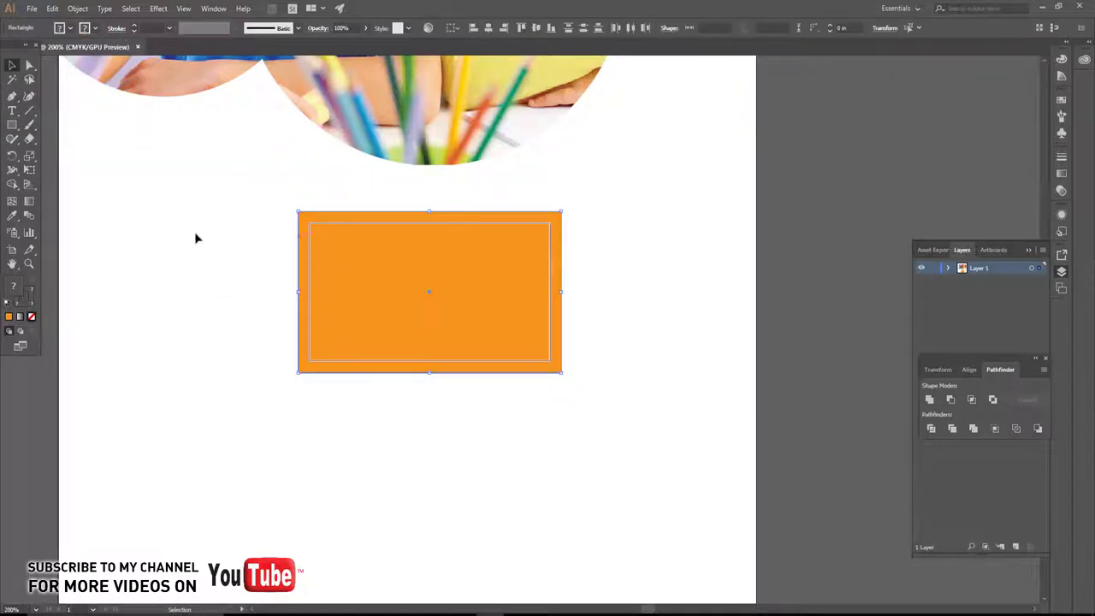
Round the corners of the orange rectangle.
click(565, 237)
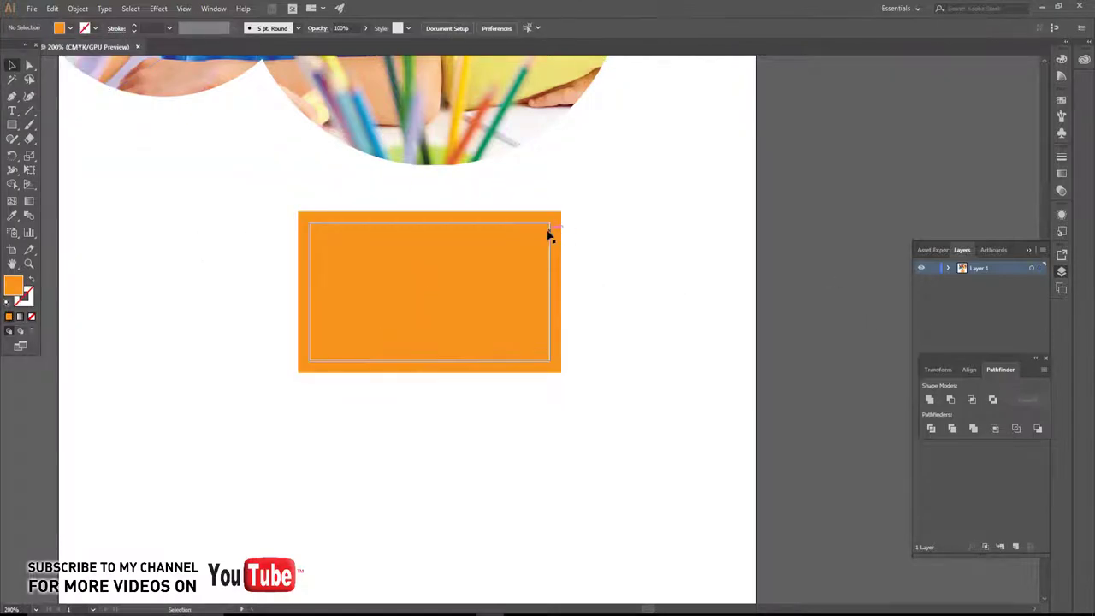
click(549, 234)
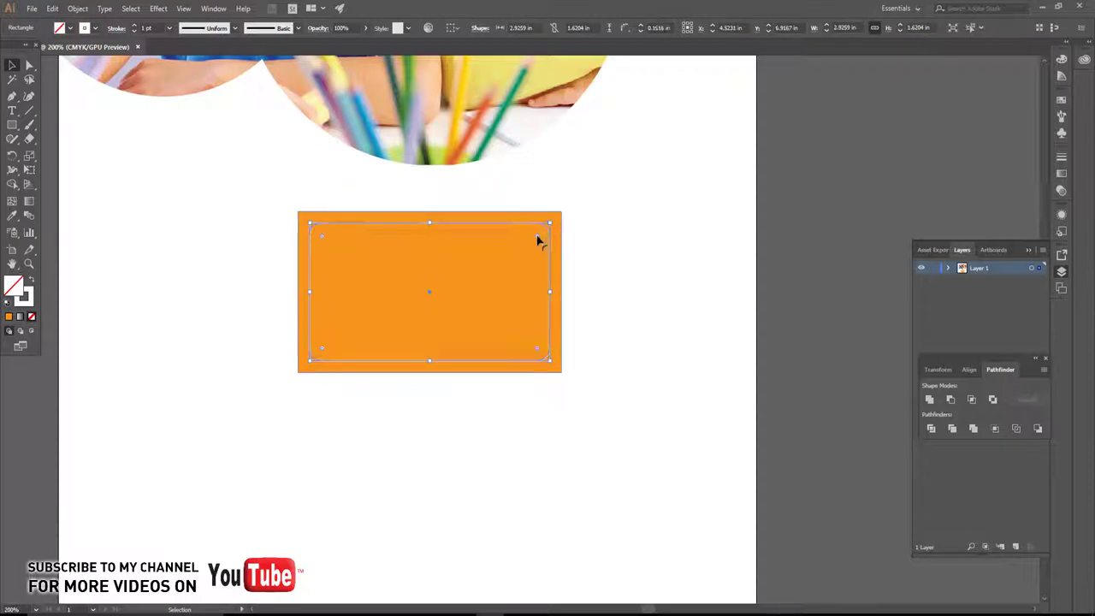
click(560, 247)
drag(556, 224, 529, 251)
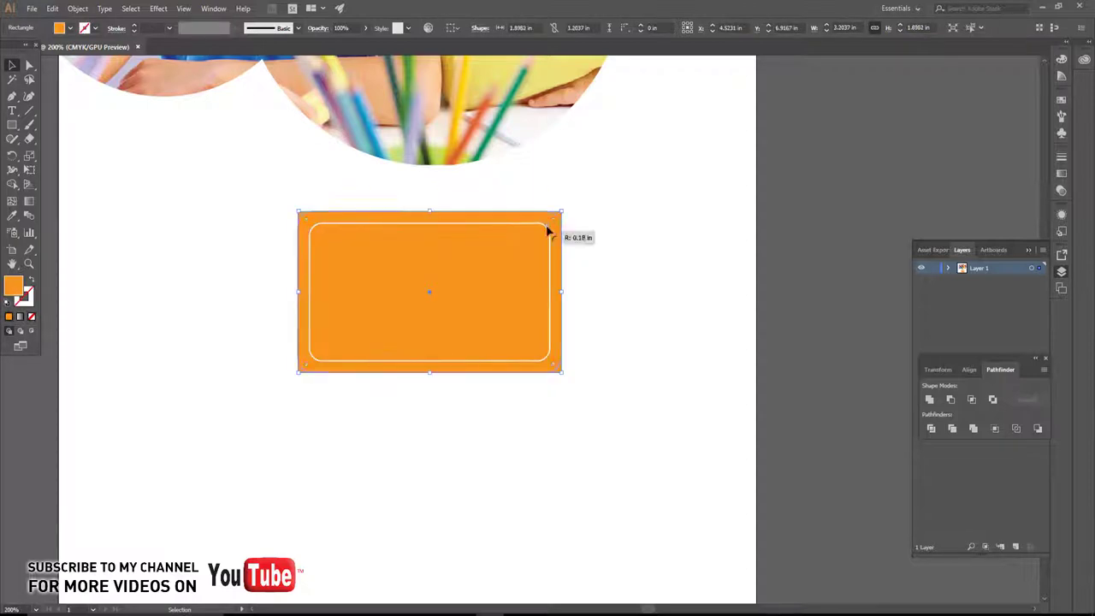
Make the inner white outline a 4 pt dashed line and start a text line below the card.
click(316, 230)
click(1061, 157)
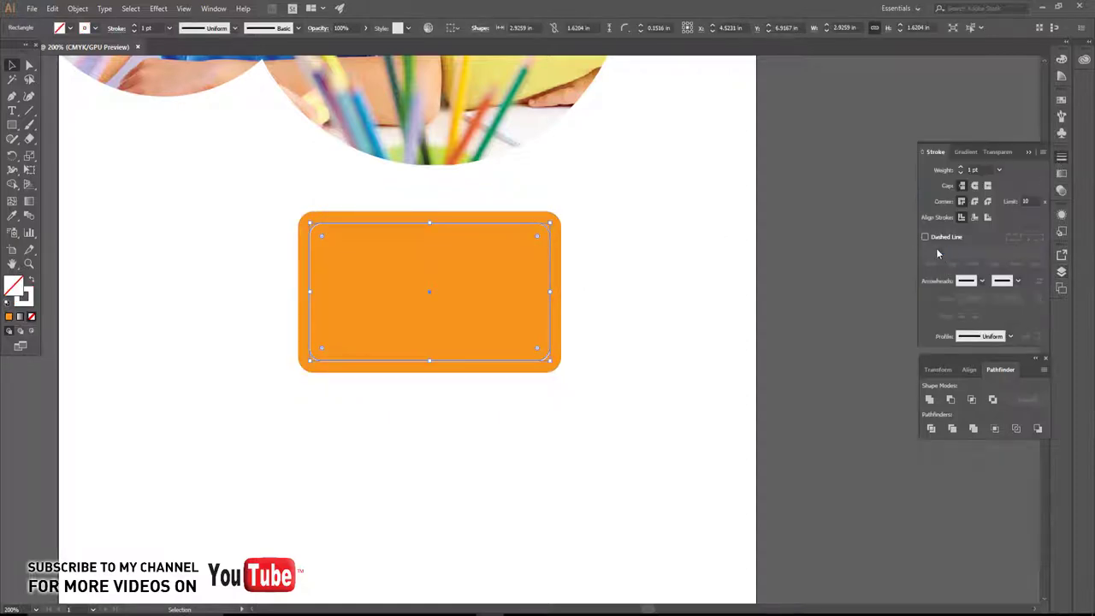
click(925, 237)
text(4)
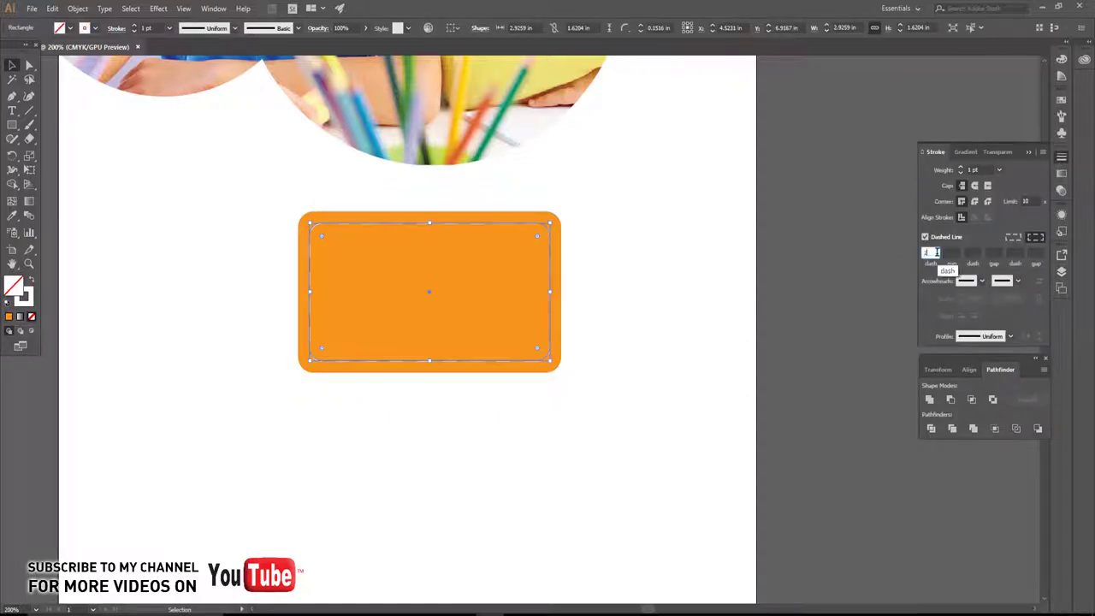
click(697, 284)
click(379, 283)
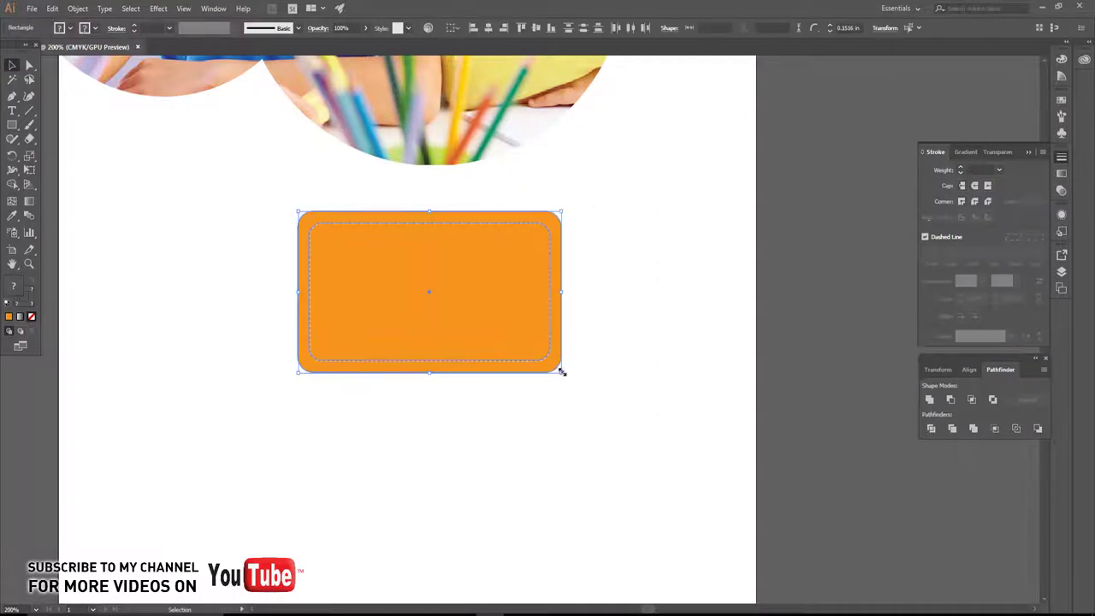
click(623, 342)
key(t)
click(404, 419)
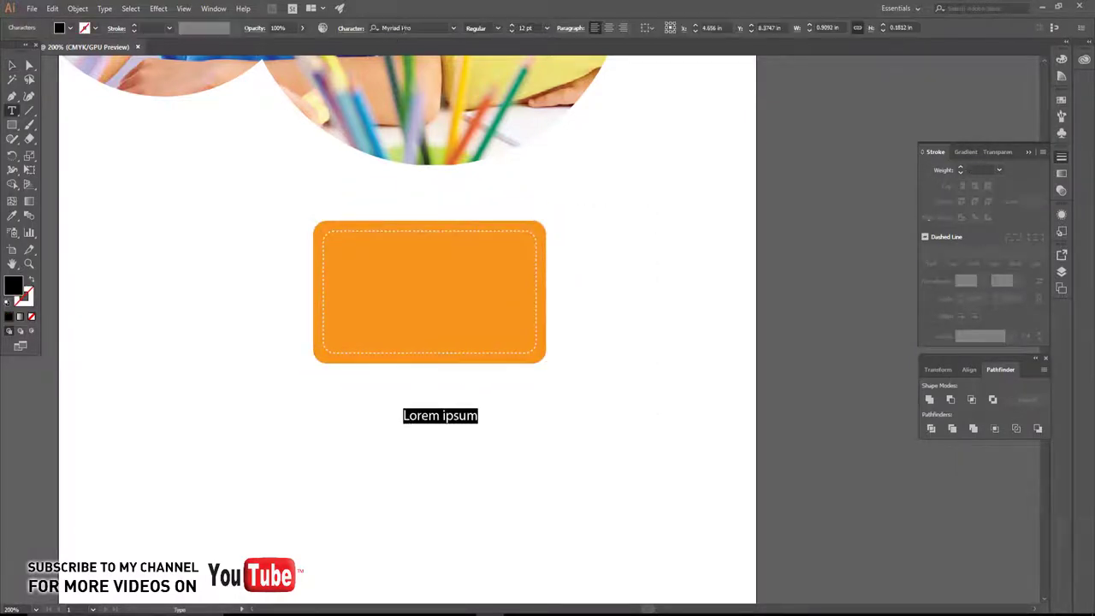
Type 'our contact' in Bubblegum Sans, enlarge it, move it into the card and make it white.
click(410, 28)
text(bu)
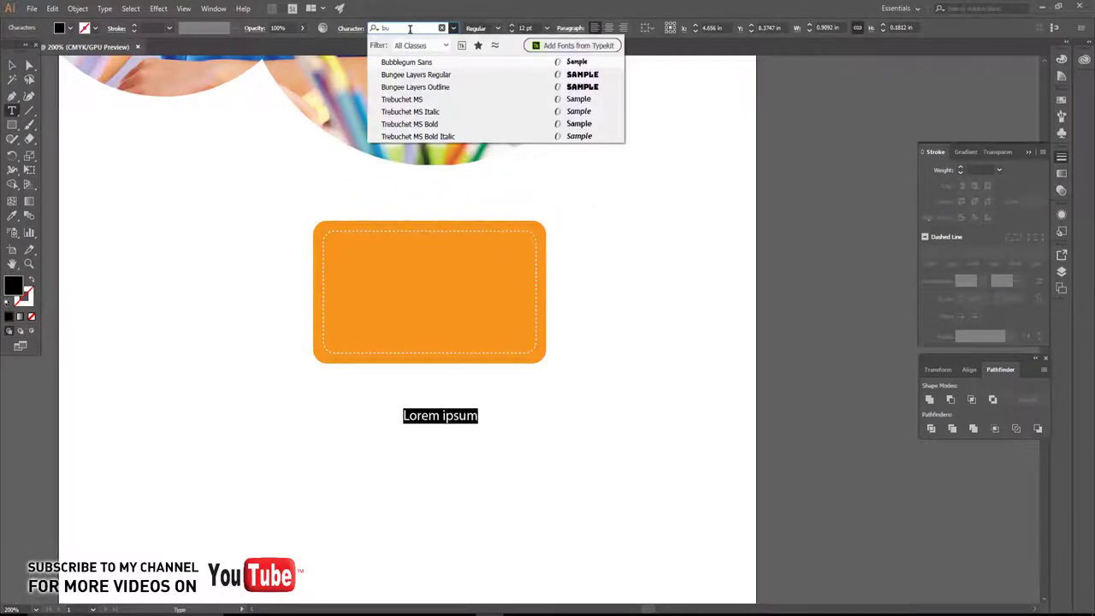
click(418, 66)
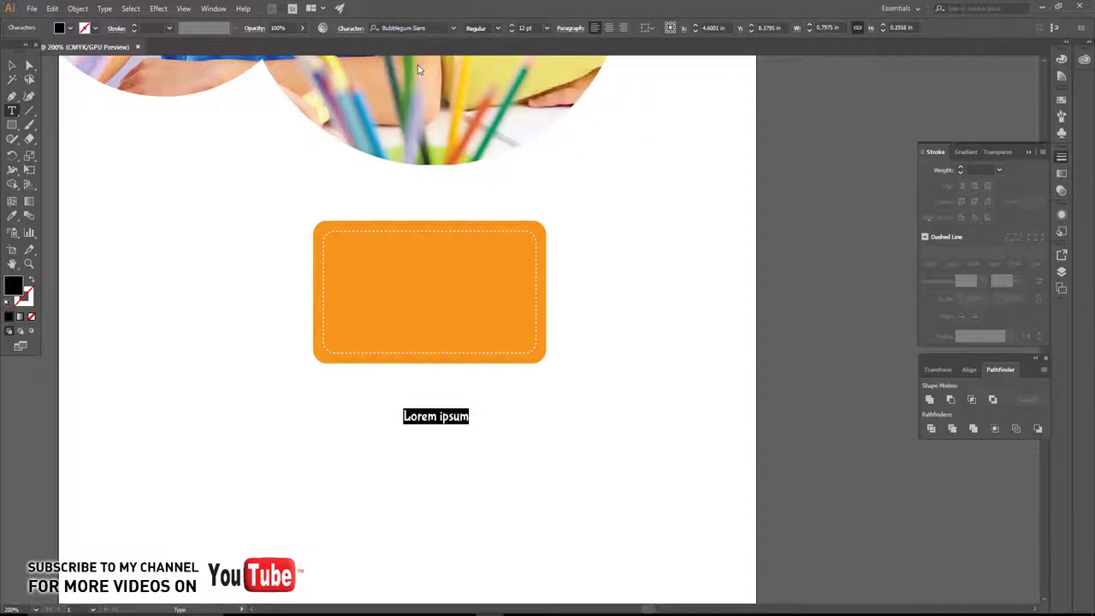
text(our contact)
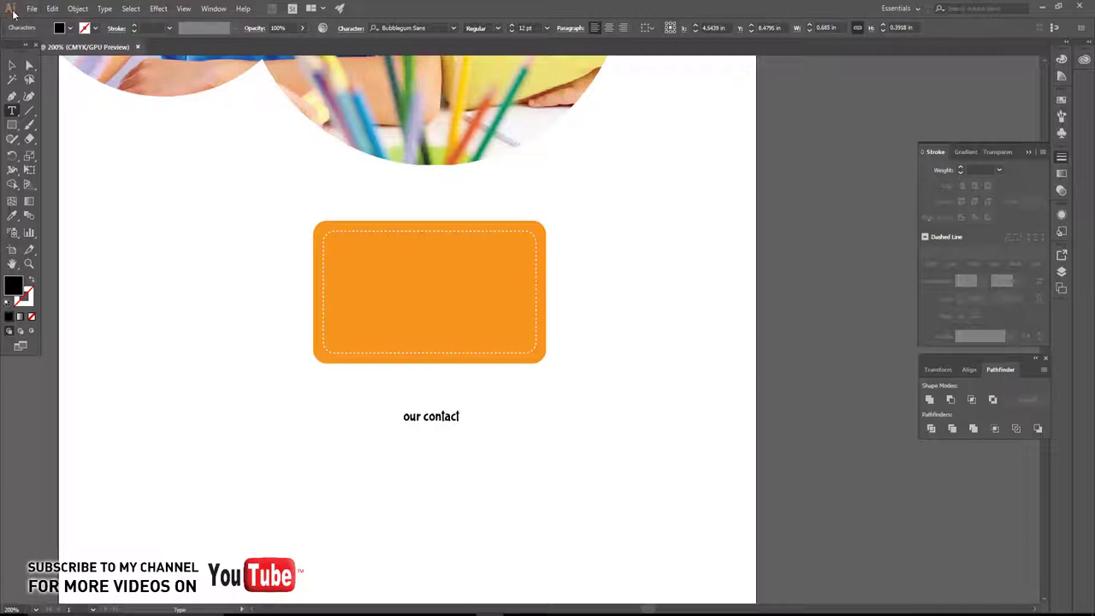
click(15, 65)
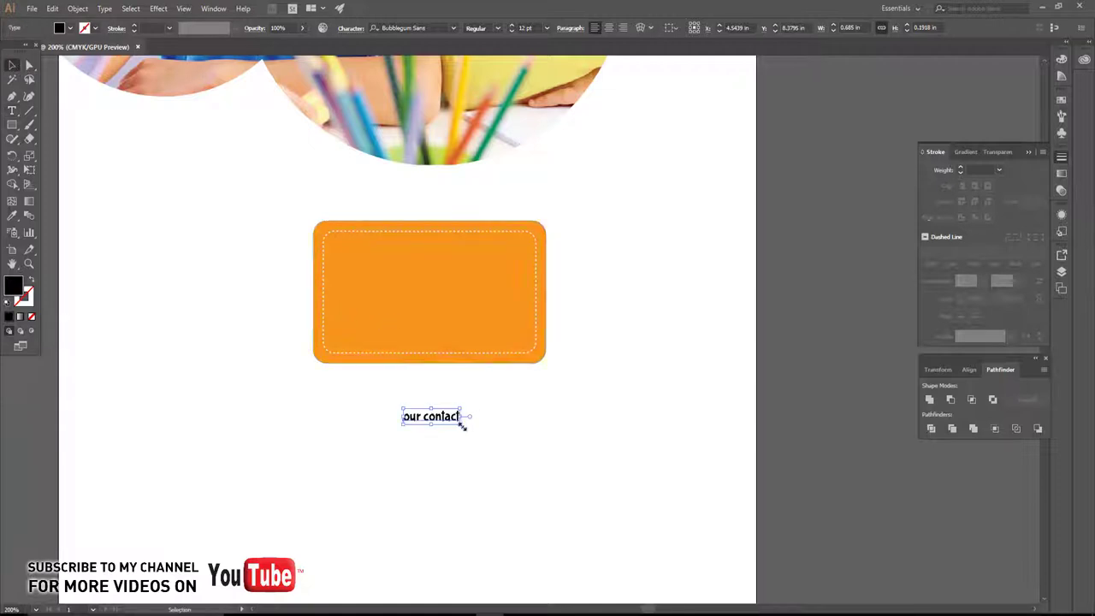
drag(461, 421, 515, 459)
drag(469, 427, 466, 272)
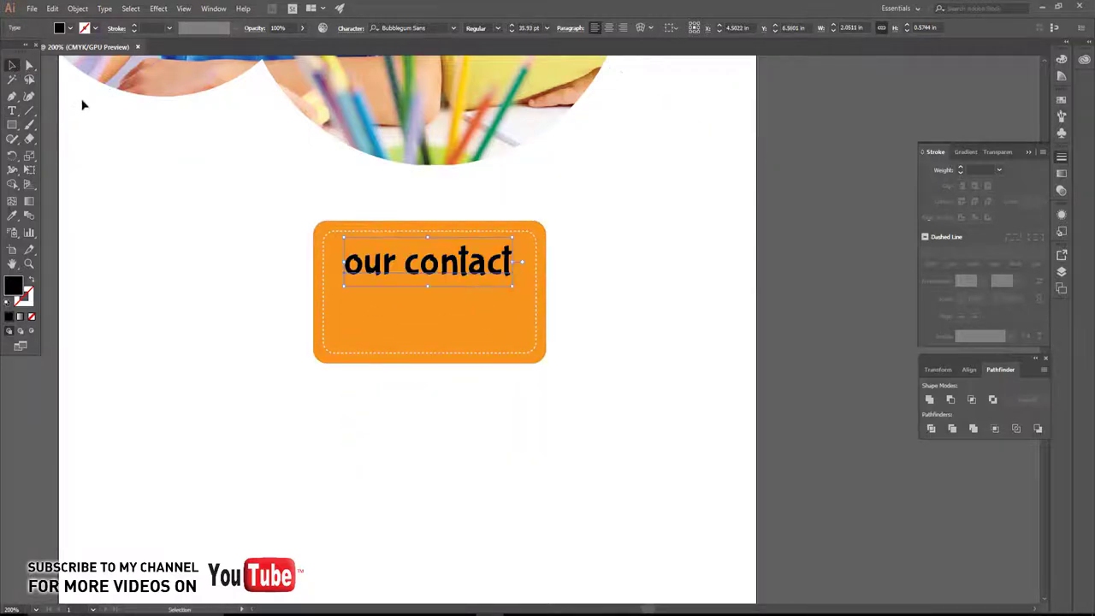
click(61, 31)
click(23, 49)
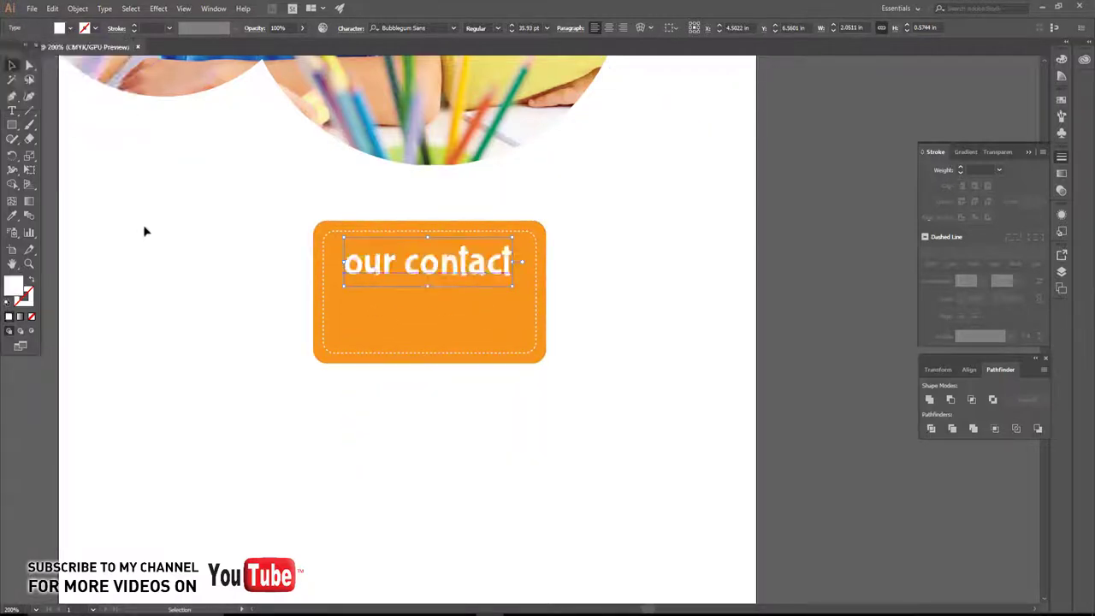
Duplicate the heading below, retype it as the phone number, and shrink it to fit the card.
drag(445, 274, 434, 317)
double_click(435, 315)
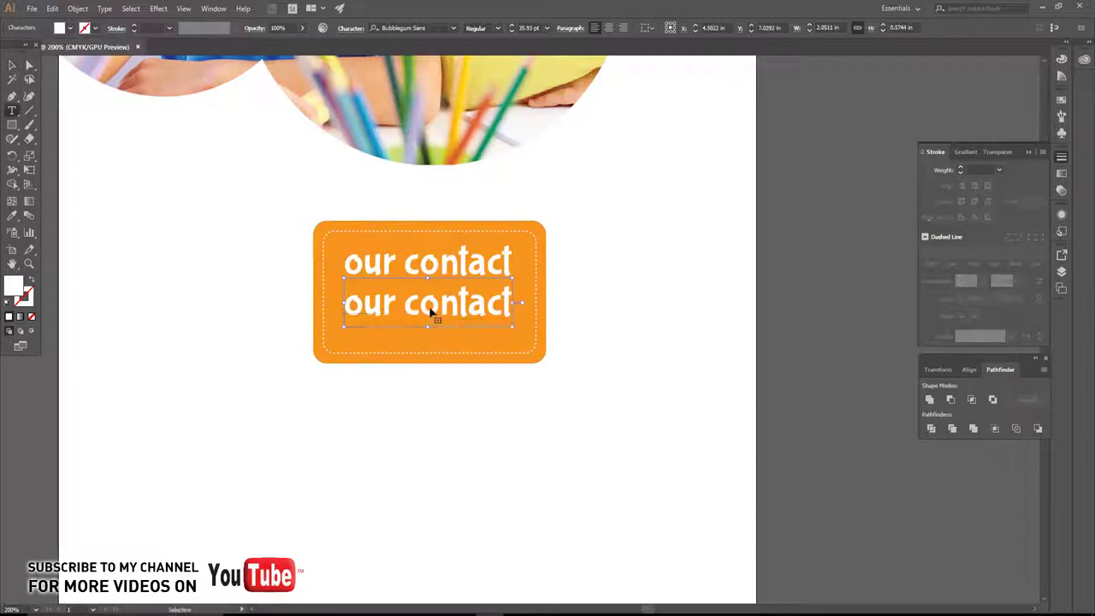
key(ctrl+a)
text(+85)
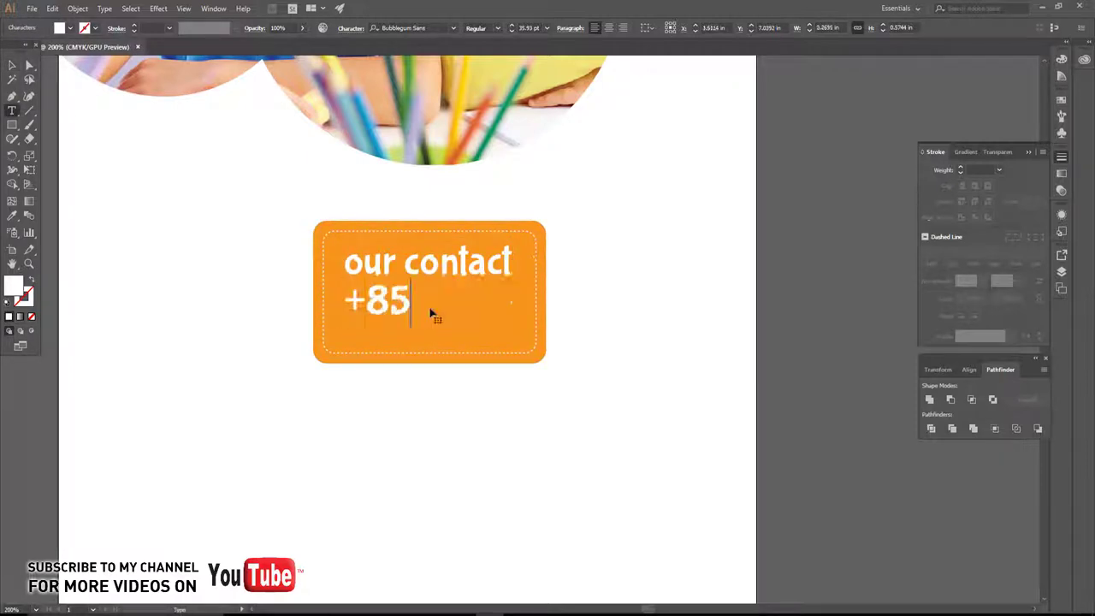
text(5012345)
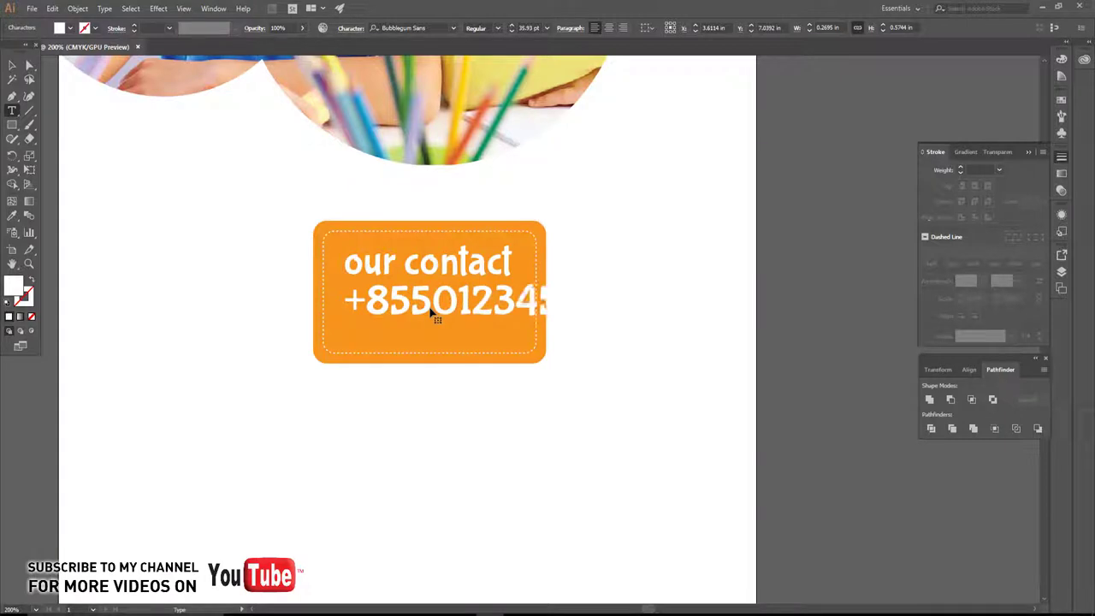
click(12, 65)
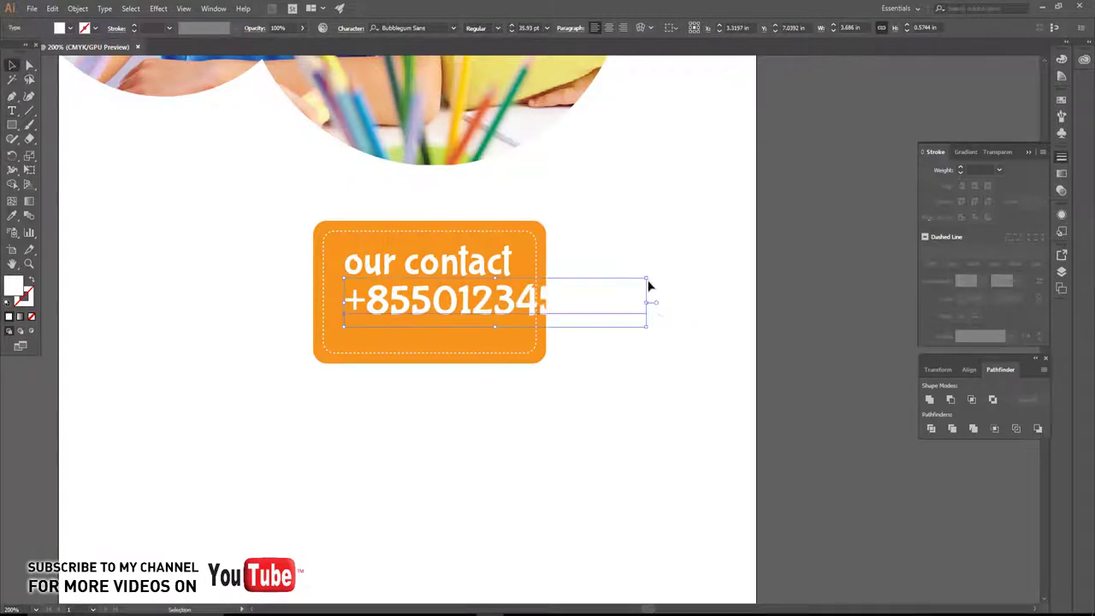
drag(648, 286, 521, 307)
scroll(460, 303, up, 3)
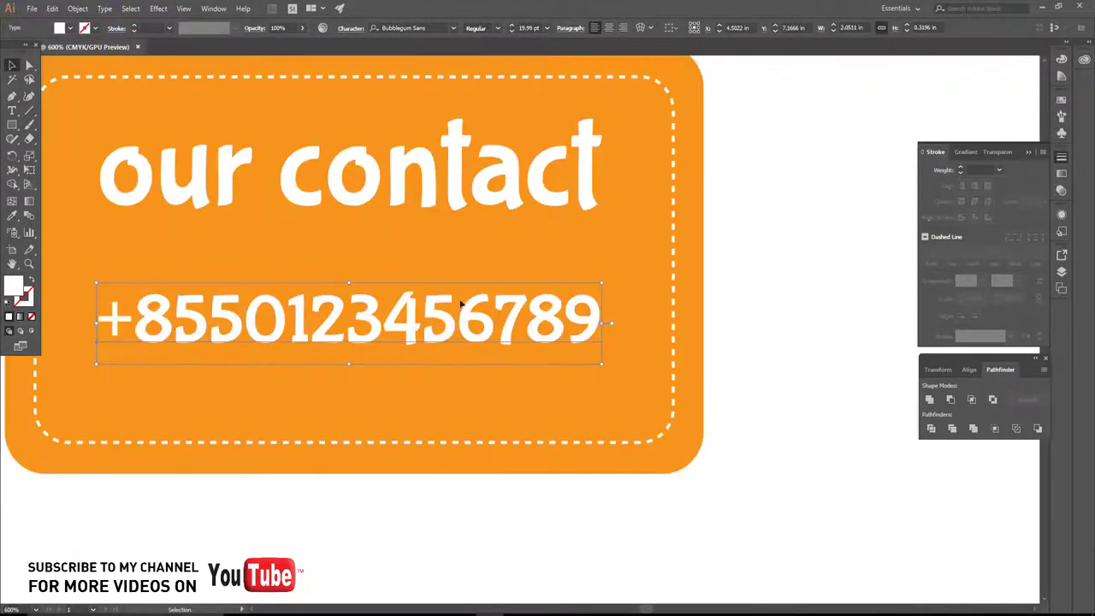
scroll(451, 276, down, 2)
Raise the bottoms of the dashed outline and orange card, and enlarge the contact text.
click(386, 370)
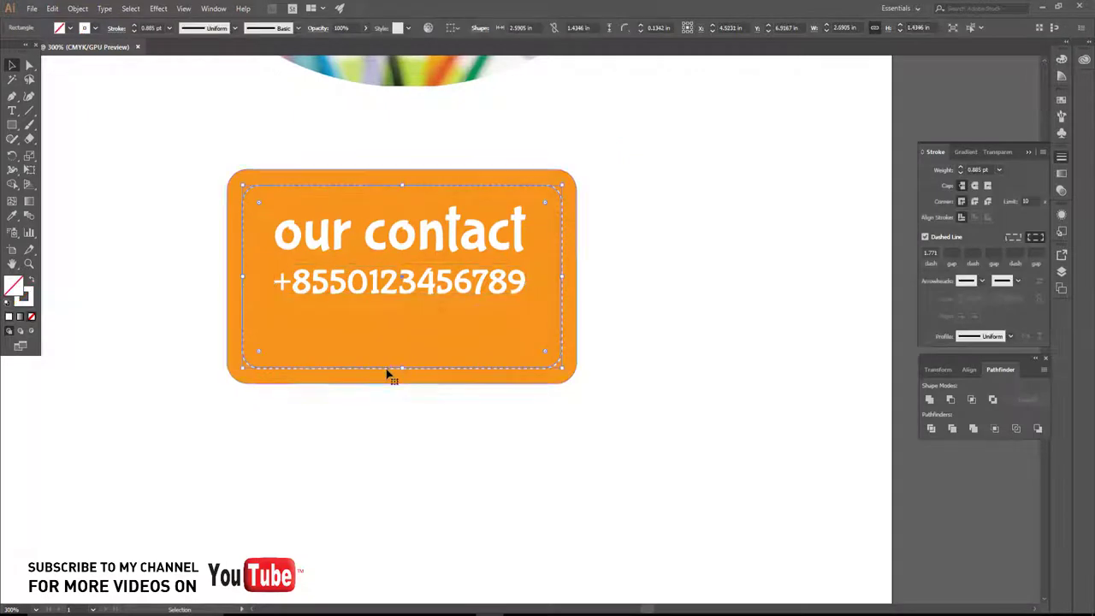
drag(401, 368, 390, 315)
click(373, 385)
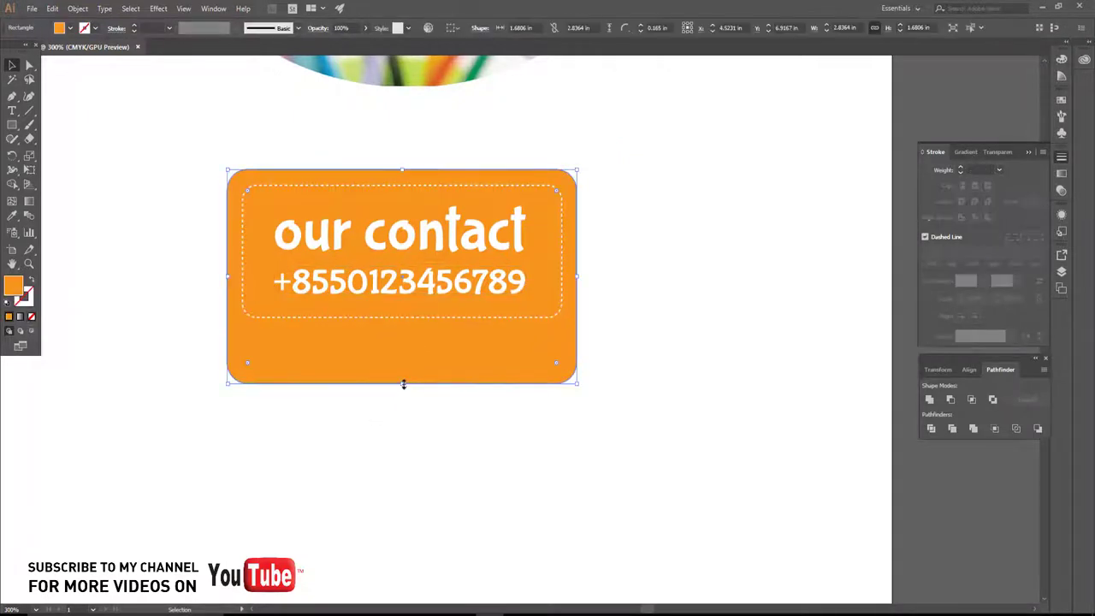
drag(401, 383, 401, 332)
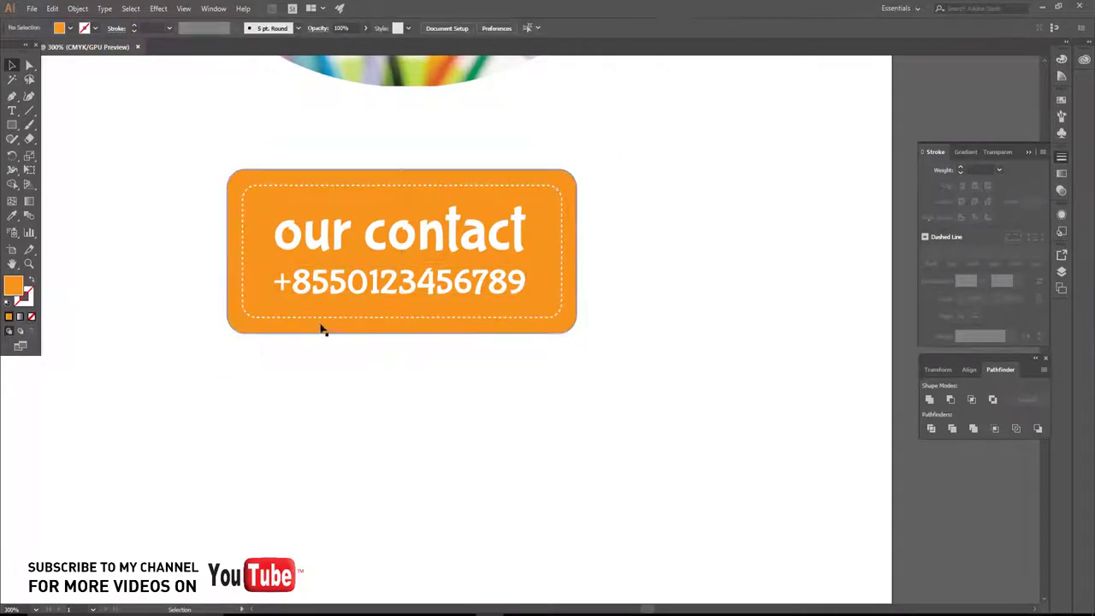
click(510, 284)
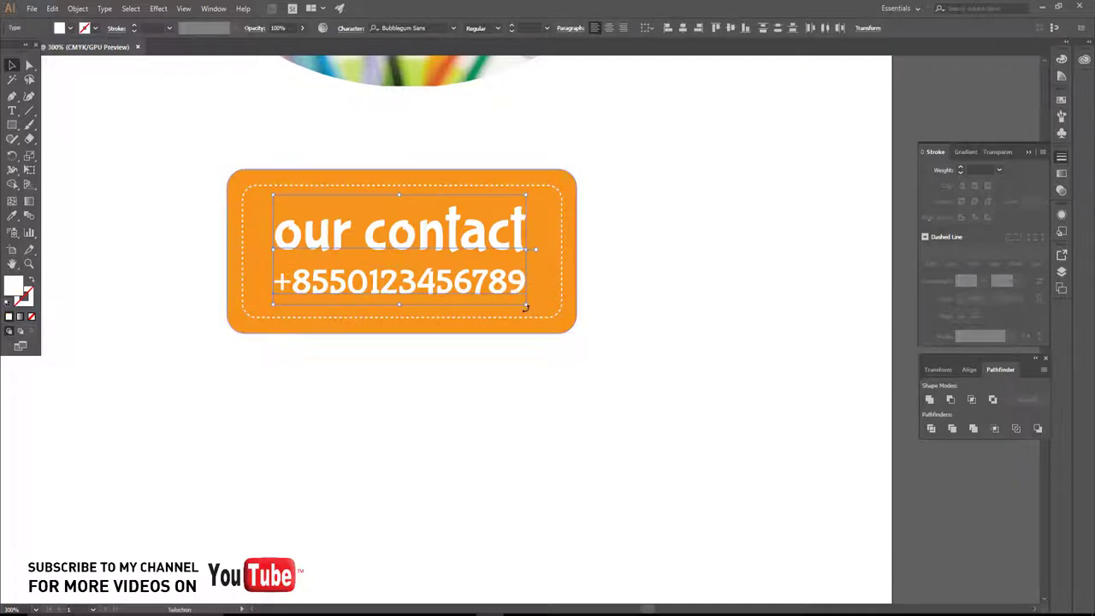
drag(526, 306, 534, 309)
click(521, 396)
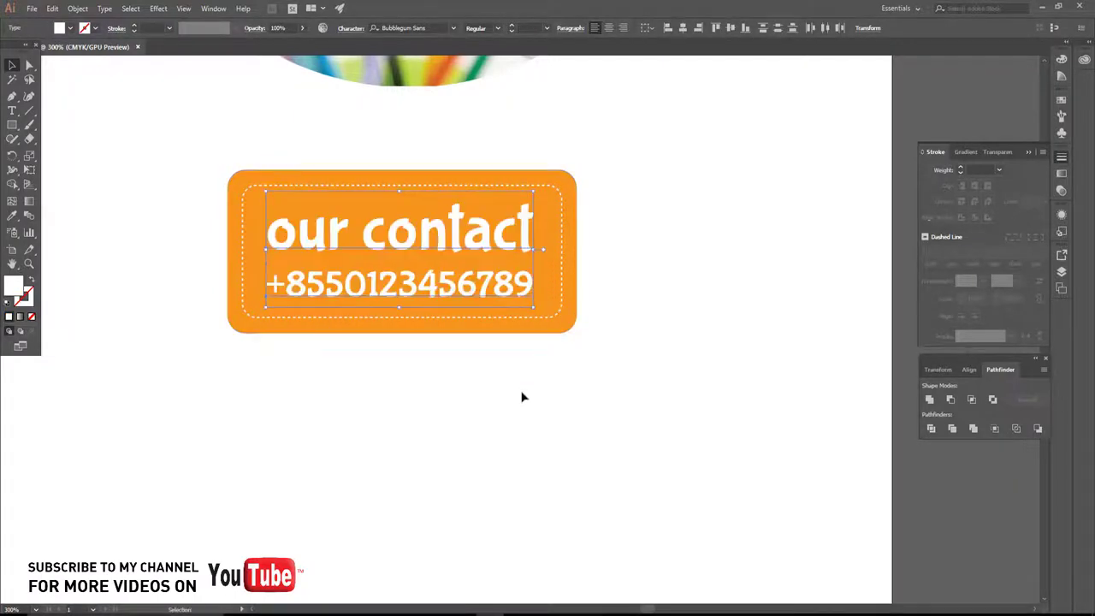
key(ctrl+minus)
Recolour the 'our contact' heading purple by entering hex 747c in the Color Picker.
click(477, 288)
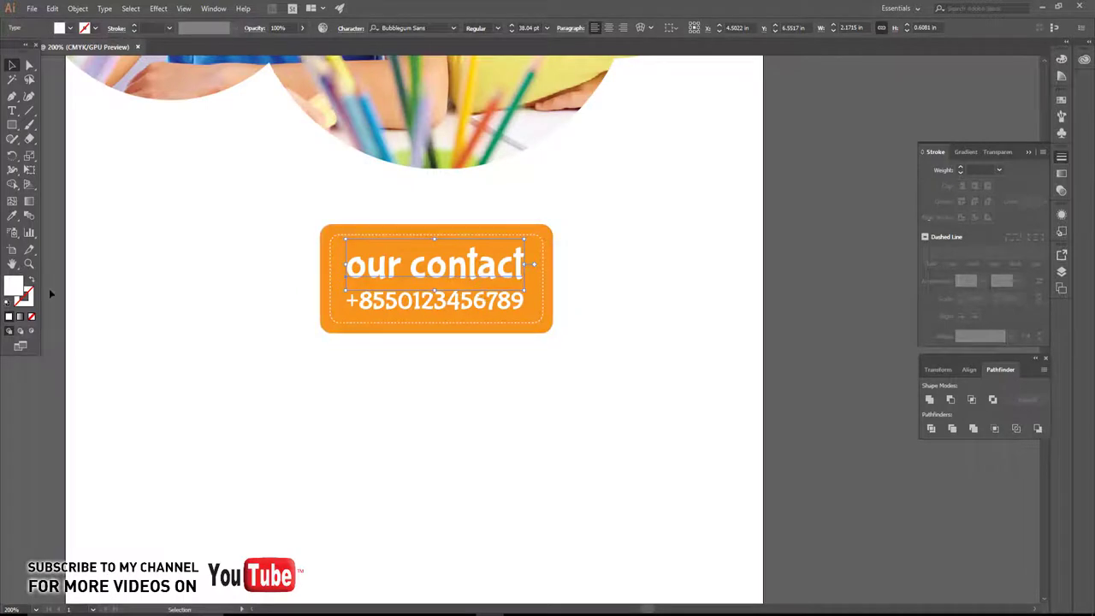
double_click(14, 289)
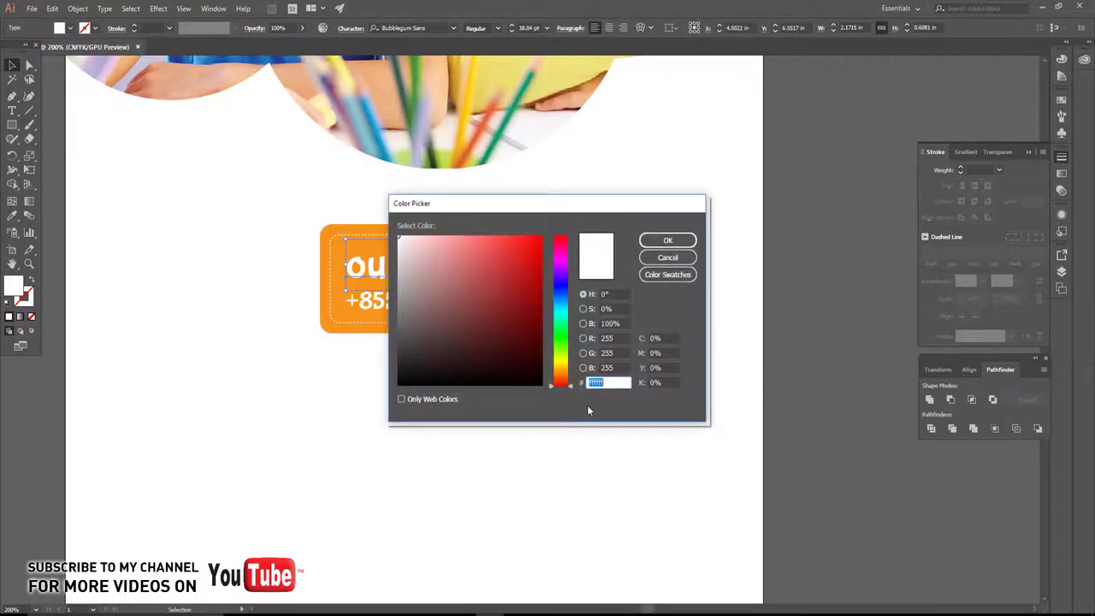
text(7c0)
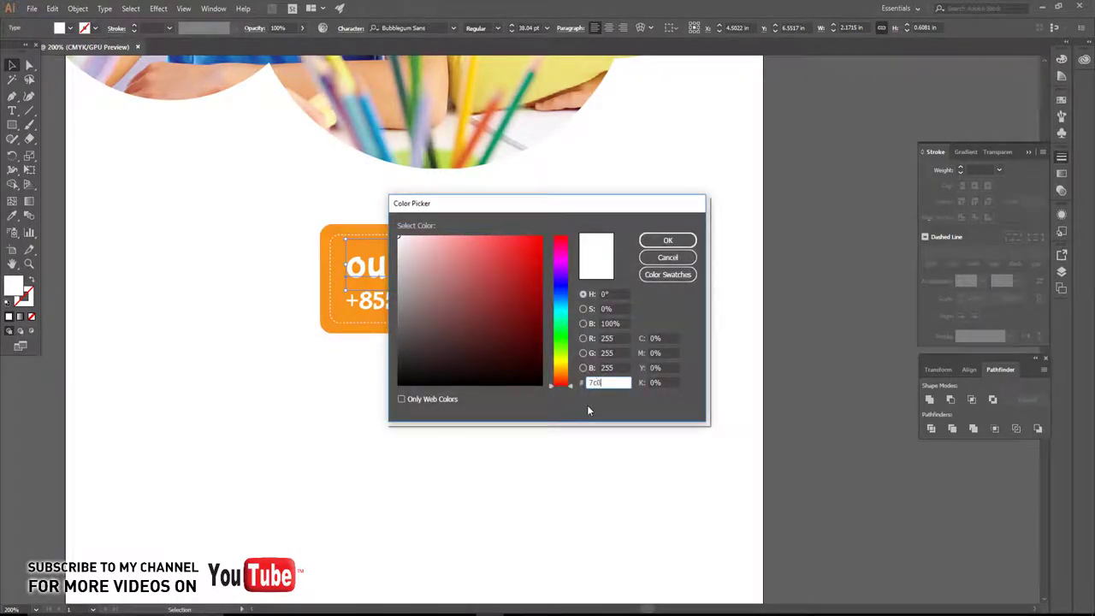
text(4)
text(7c)
key(Return)
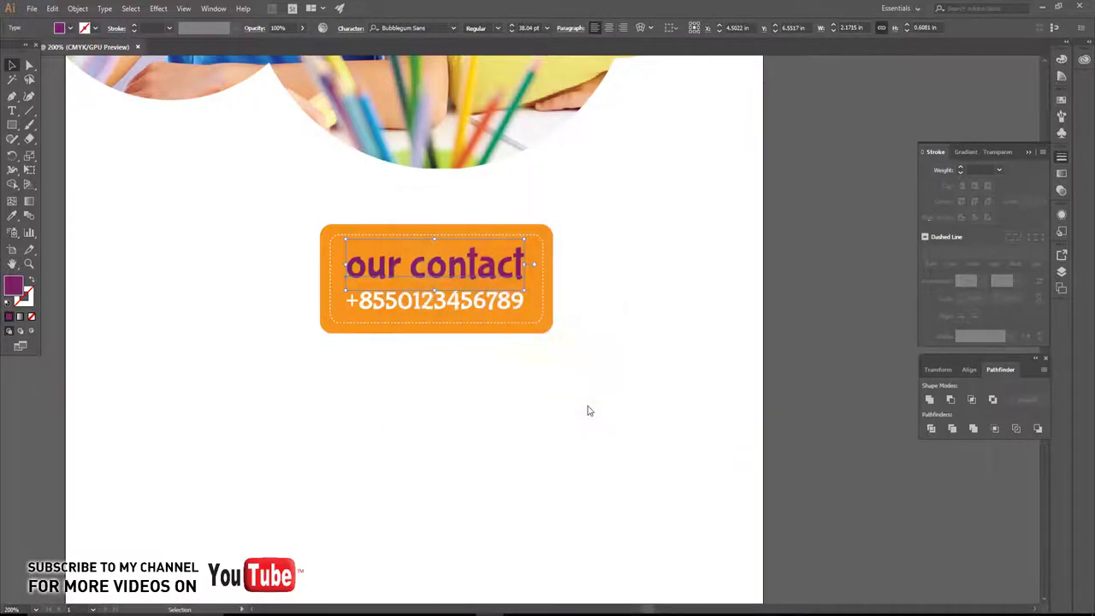
click(423, 408)
click(325, 268)
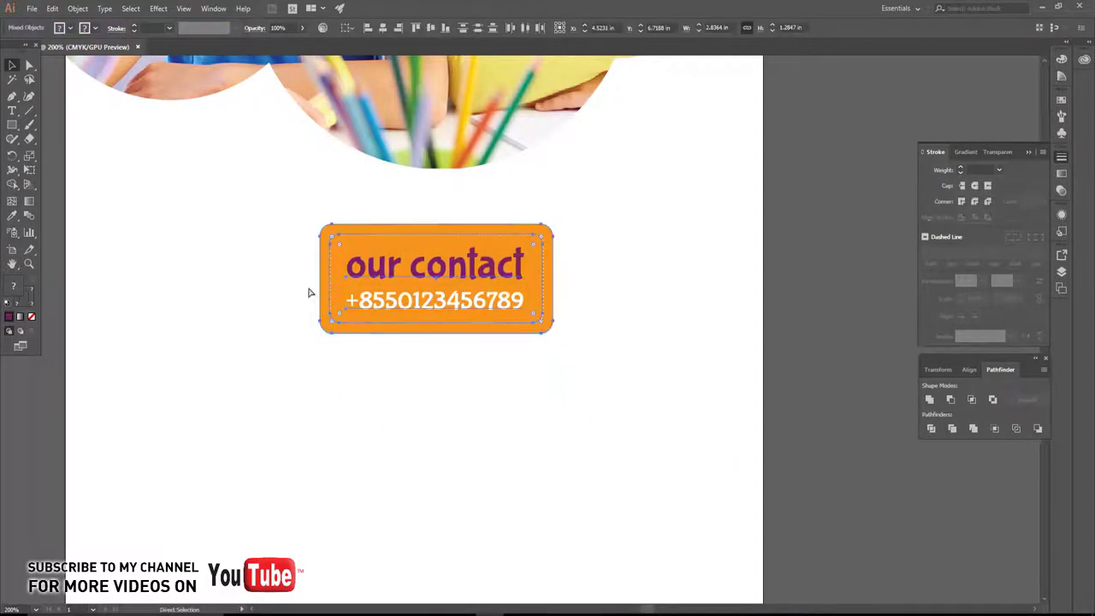
Move the contact label onto the photo's top-right corner and shrink it to fit.
click(396, 368)
key(ctrl+1)
drag(416, 481, 508, 260)
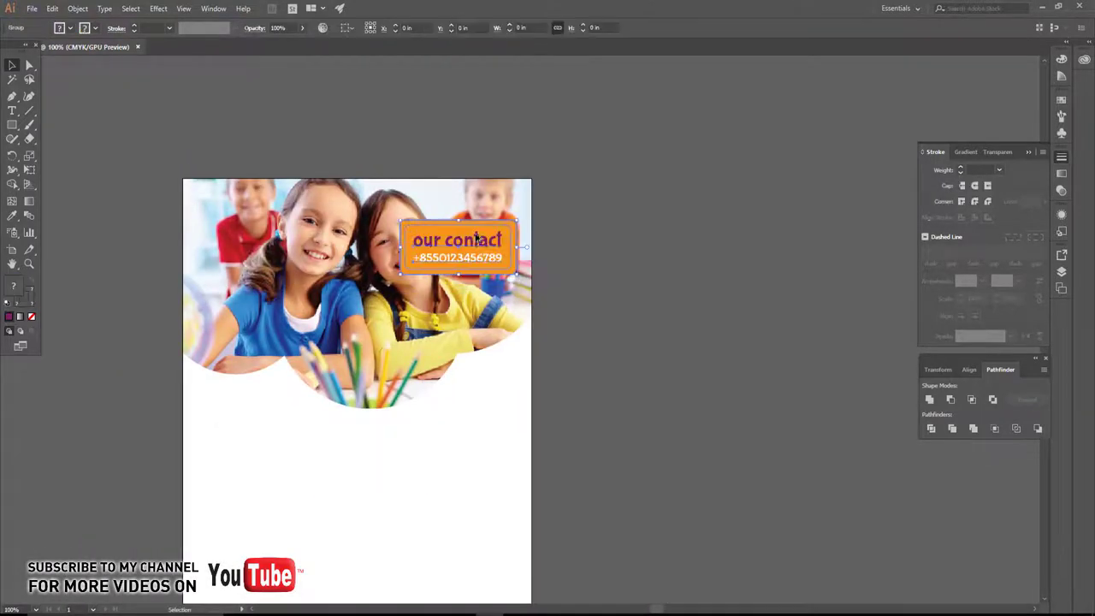
key(ctrl+plus)
key(ctrl+plus)
mouse_move(554, 316)
mouse_down()
mouse_move(508, 288)
mouse_move(498, 213)
mouse_up()
click(584, 291)
key(ctrl+plus)
key(ctrl+plus)
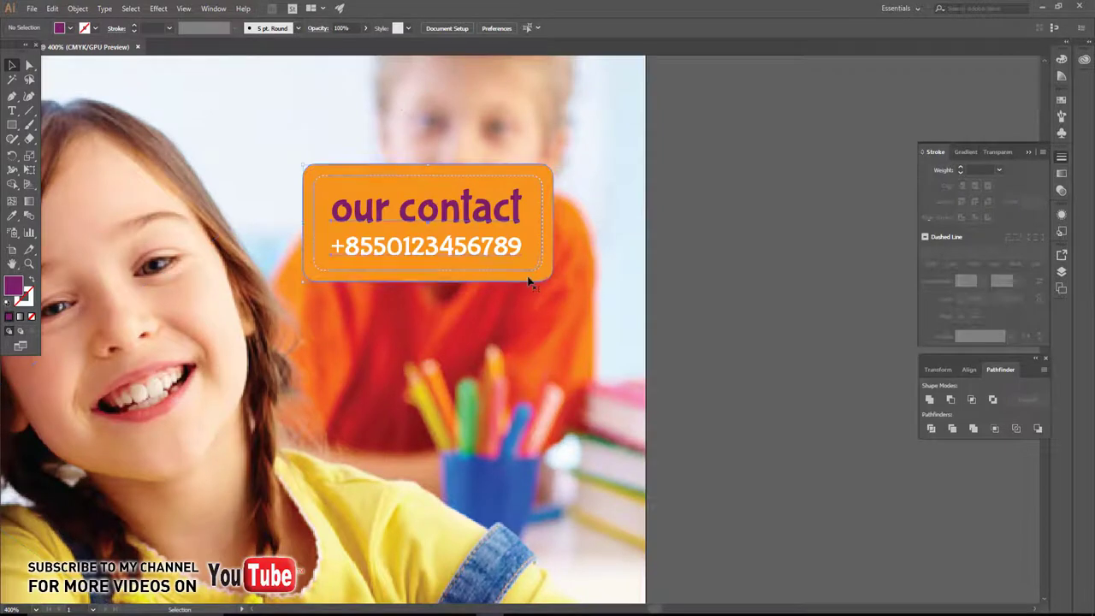
Give the label's orange rectangle a 3 pt white stroke aligned outside.
double_click(528, 276)
click(97, 28)
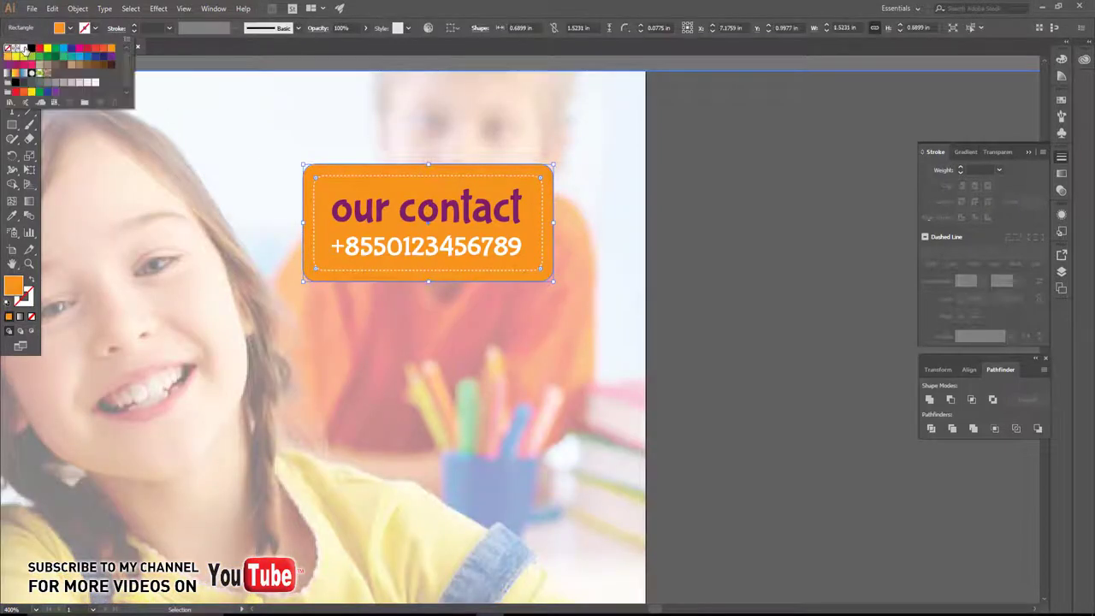
click(24, 49)
click(988, 217)
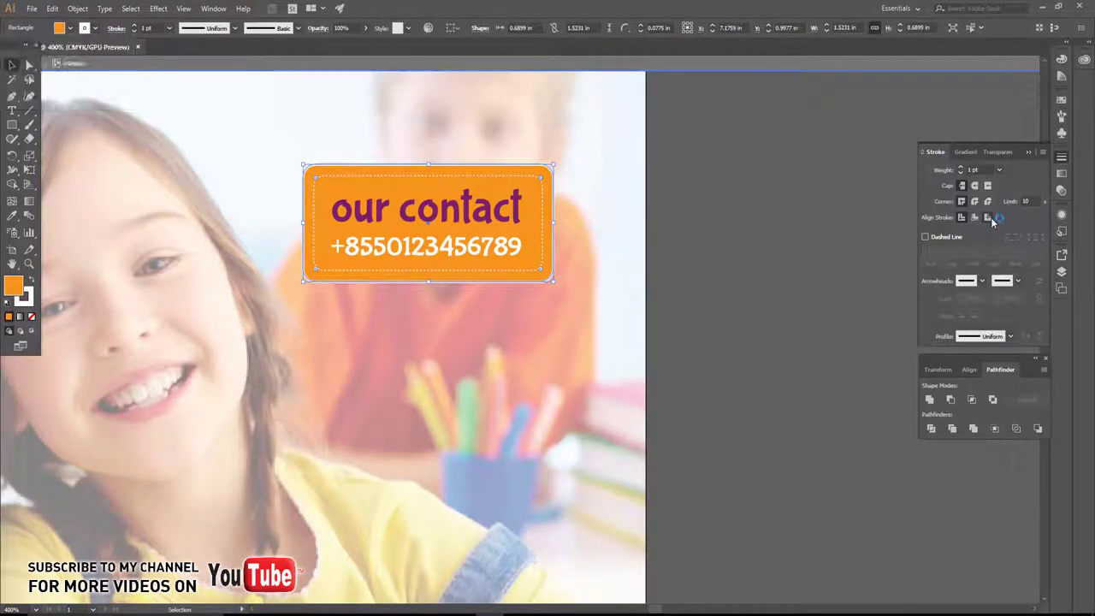
click(134, 28)
click(134, 28)
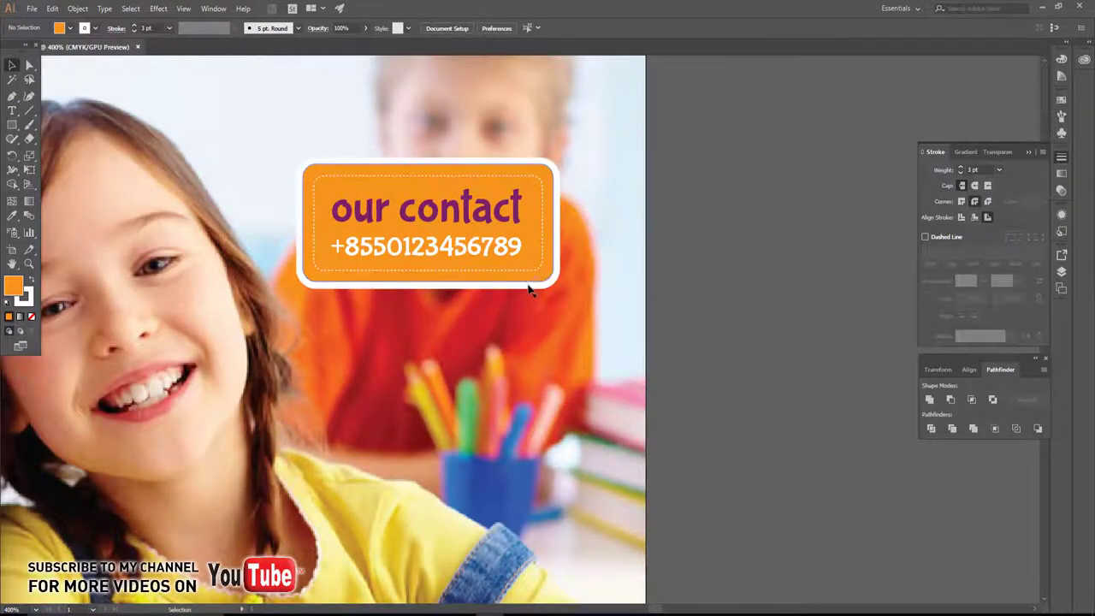
click(526, 276)
Apply a Drop Shadow to the label and place a copy below it.
click(156, 10)
mouse_move(173, 142)
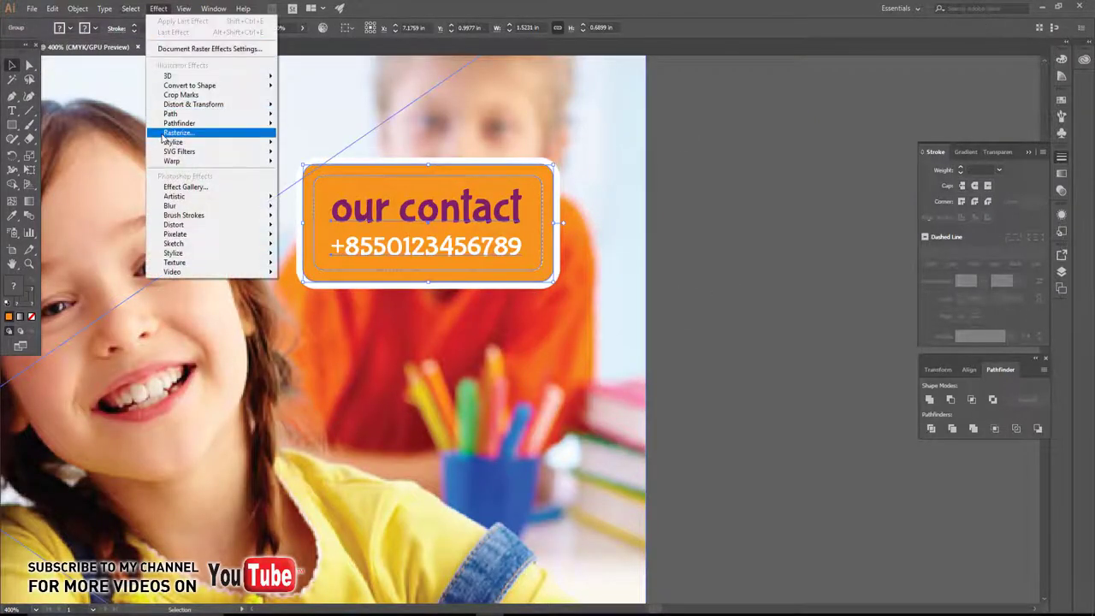
click(337, 146)
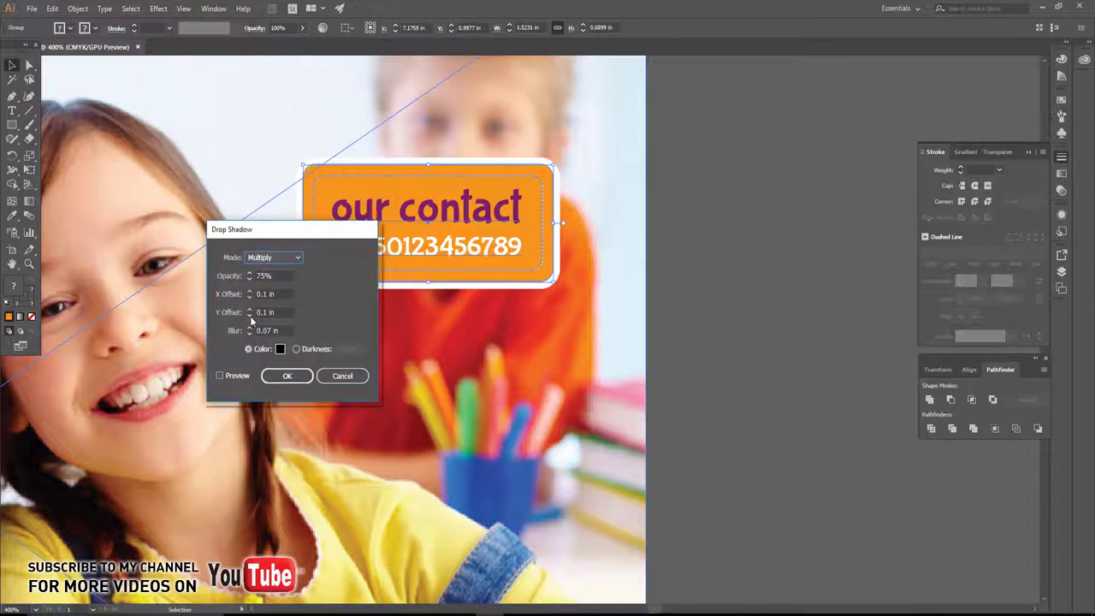
click(237, 377)
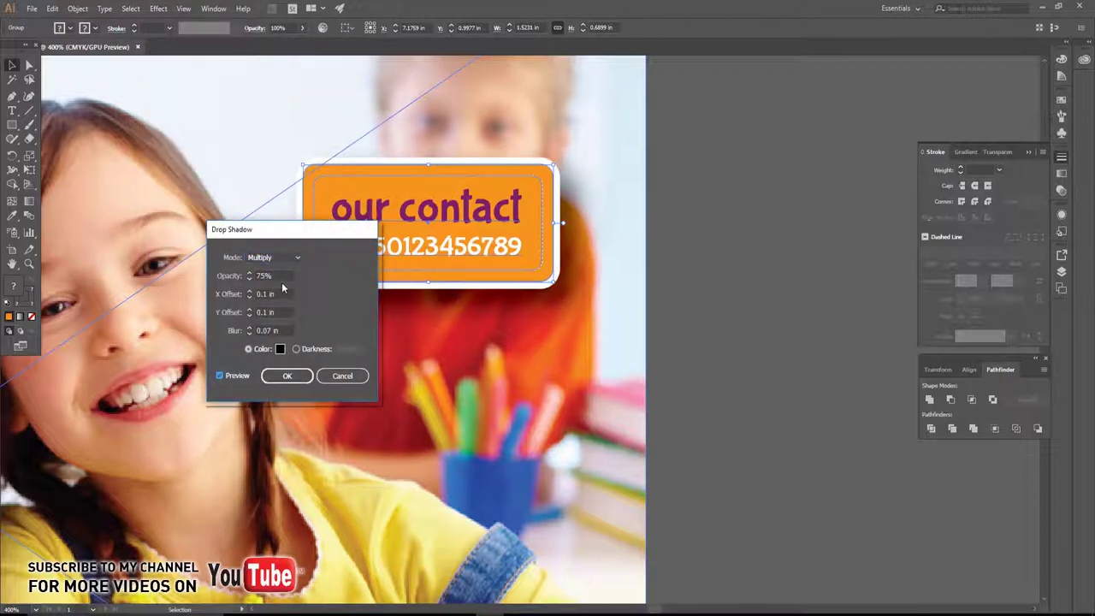
click(282, 276)
click(285, 374)
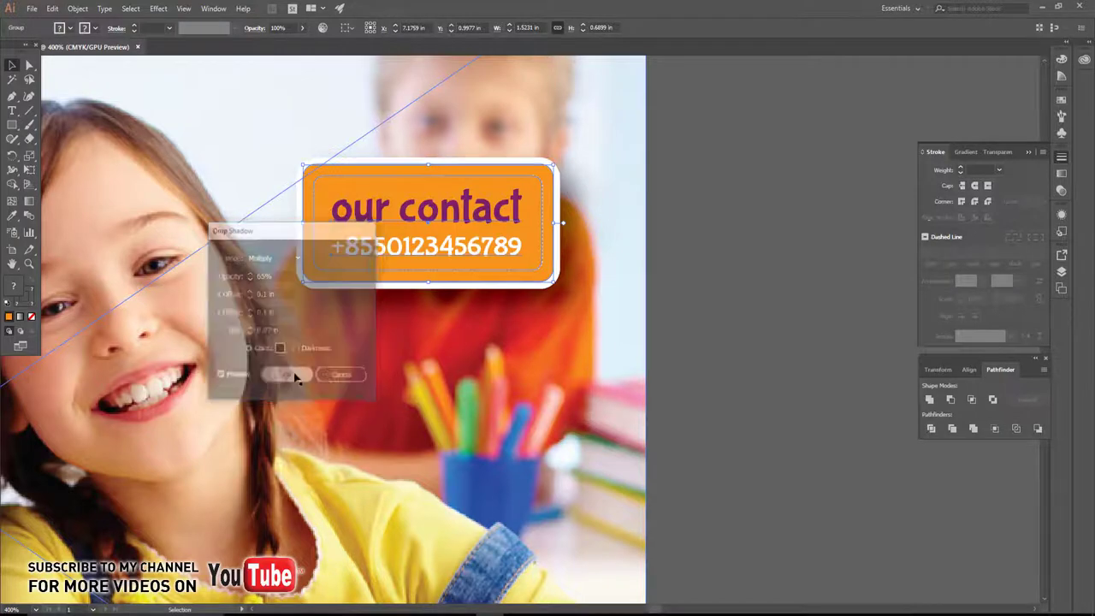
scroll(605, 340, down, 2)
mouse_move(556, 288)
mouse_down()
mouse_move(547, 336)
mouse_move(509, 366)
mouse_up()
Add a third label copy and retype the middle heading as 'our hour', centred.
key(ctrl+d)
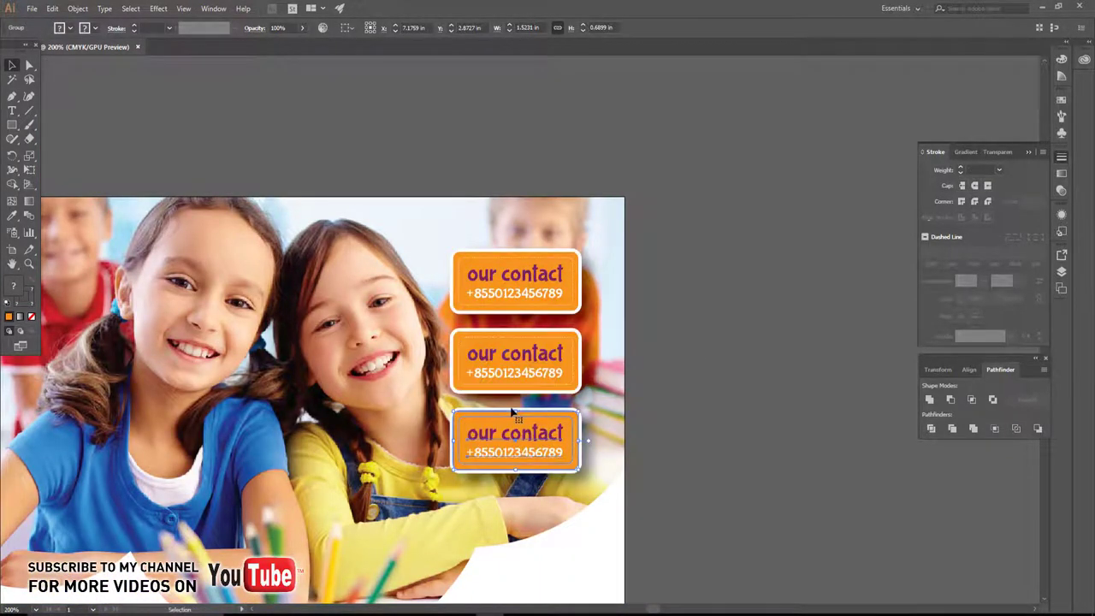
scroll(511, 412, up, 3)
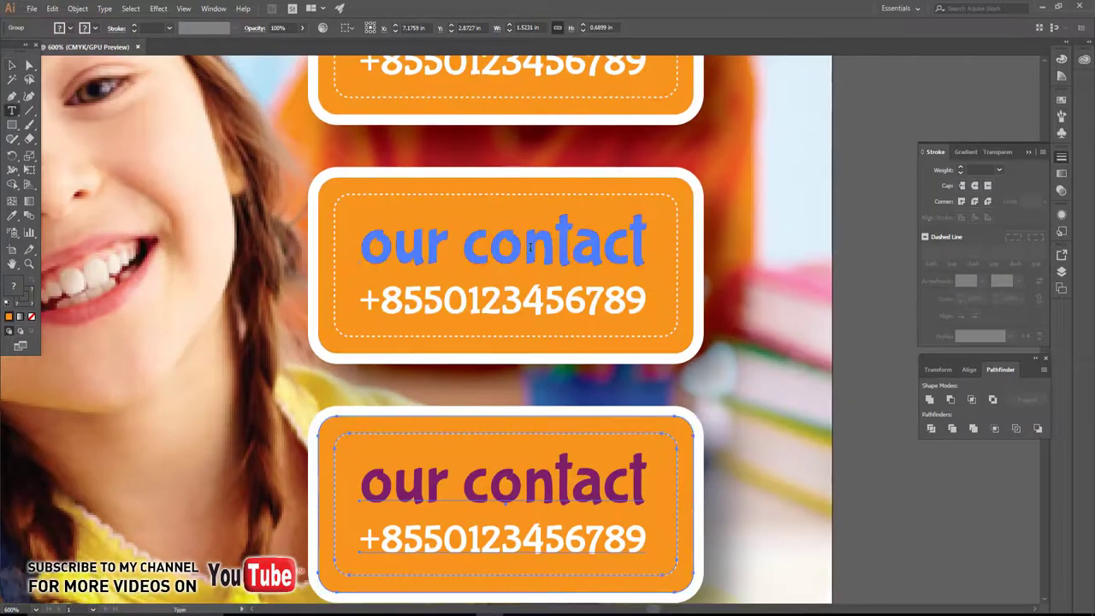
triple_click(530, 247)
text(hou)
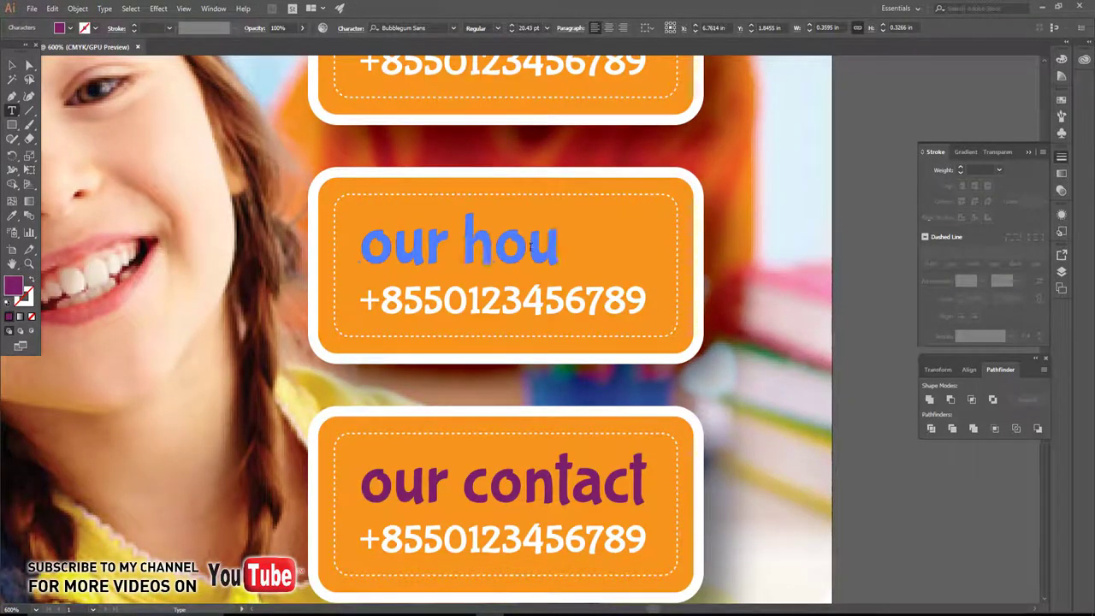
text(se)
key(BackSpace)
key(Escape)
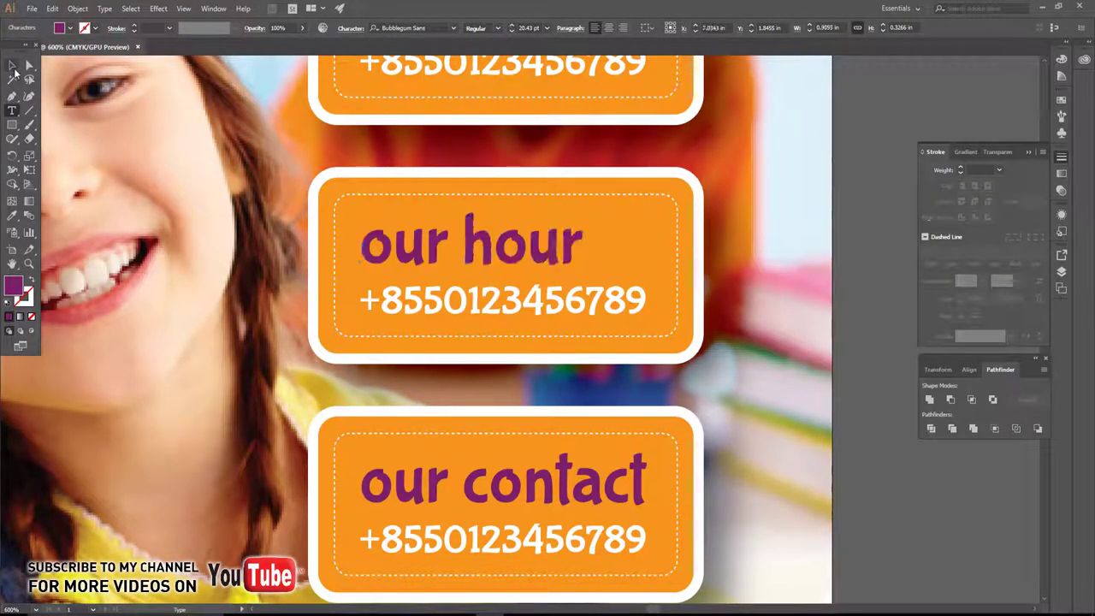
drag(476, 246, 500, 246)
Replace the middle label's phone line with '9am – 2.00pm' and centre it under the heading.
key(t)
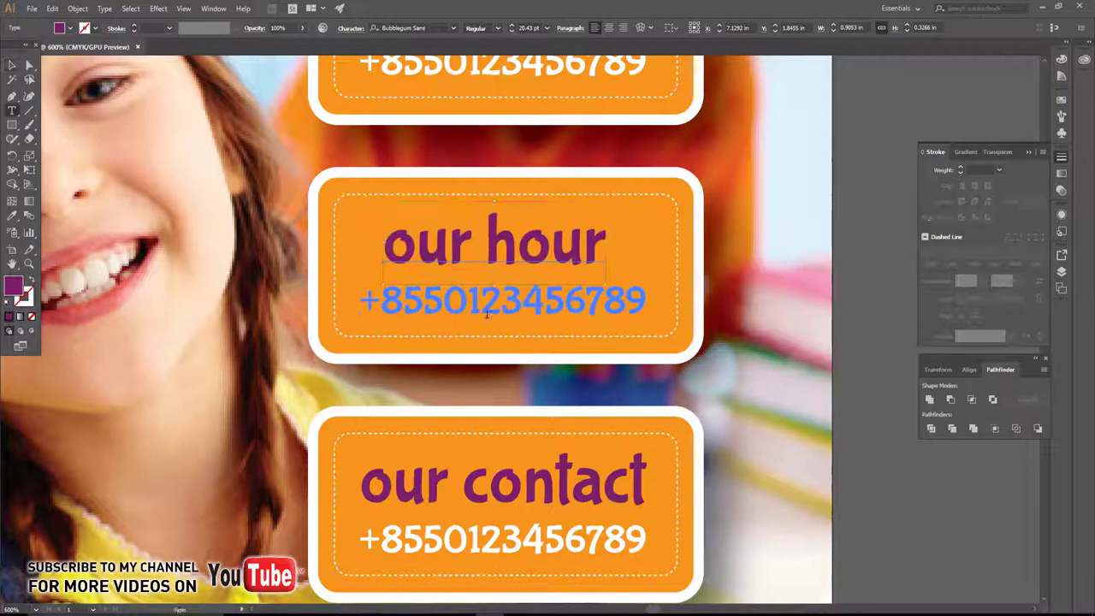
click(489, 301)
key(ctrl+a)
text(9)
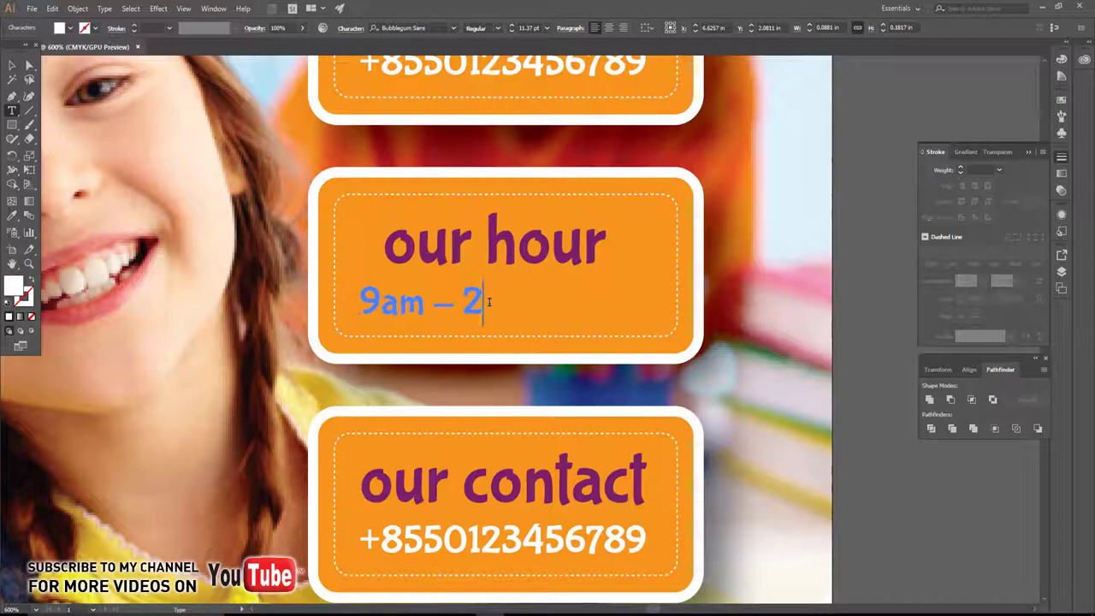
text(00pm)
click(12, 65)
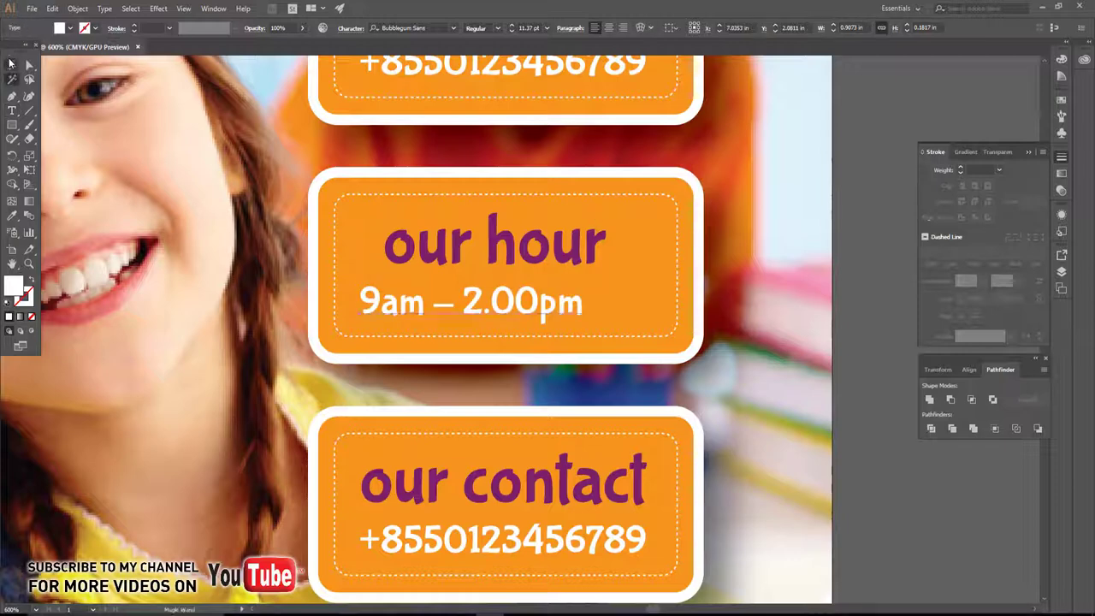
drag(510, 295, 542, 293)
Colour the 'our hour' heading dark green after trying light green and yellow.
click(535, 245)
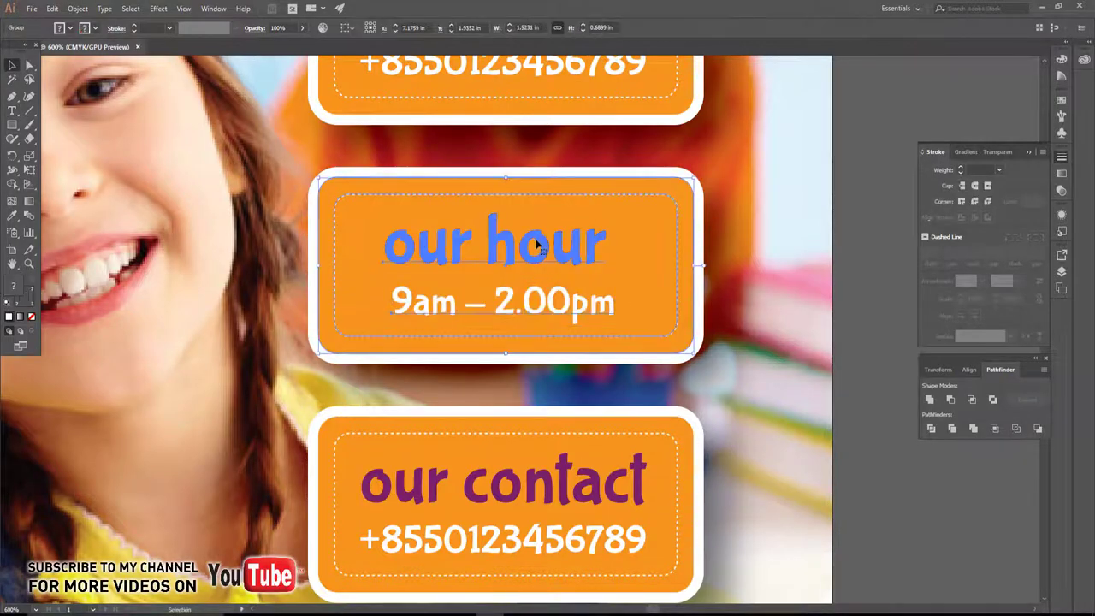
double_click(530, 246)
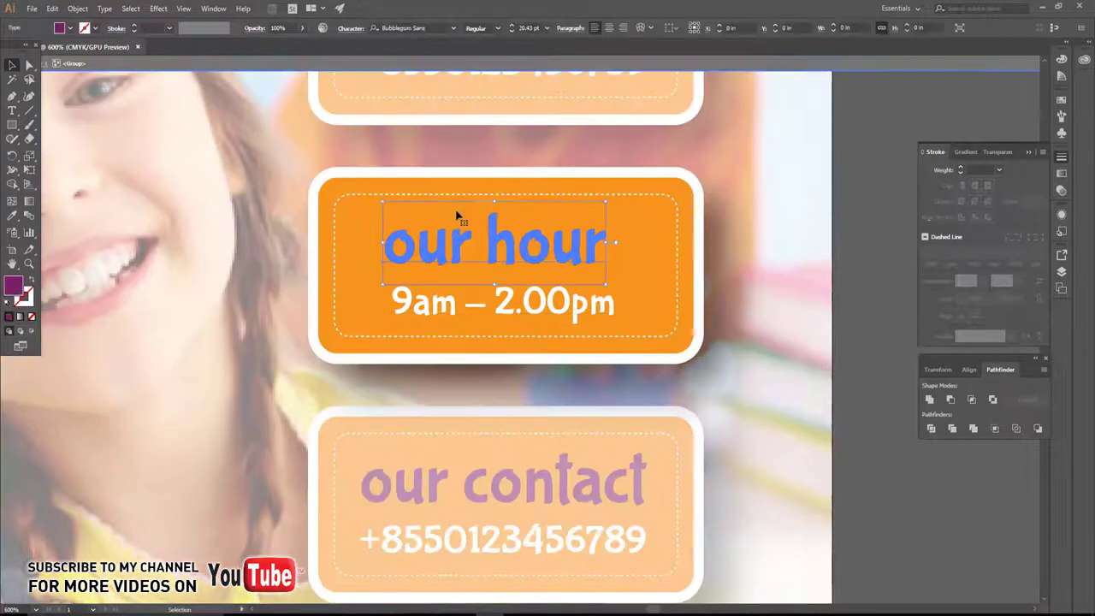
click(69, 28)
click(30, 57)
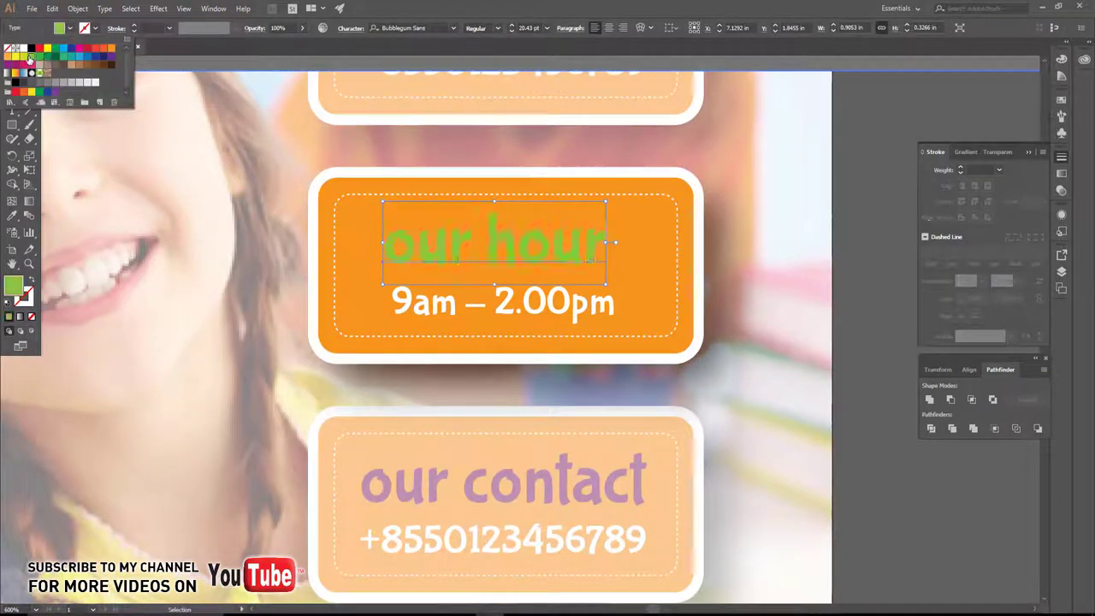
click(20, 58)
click(53, 64)
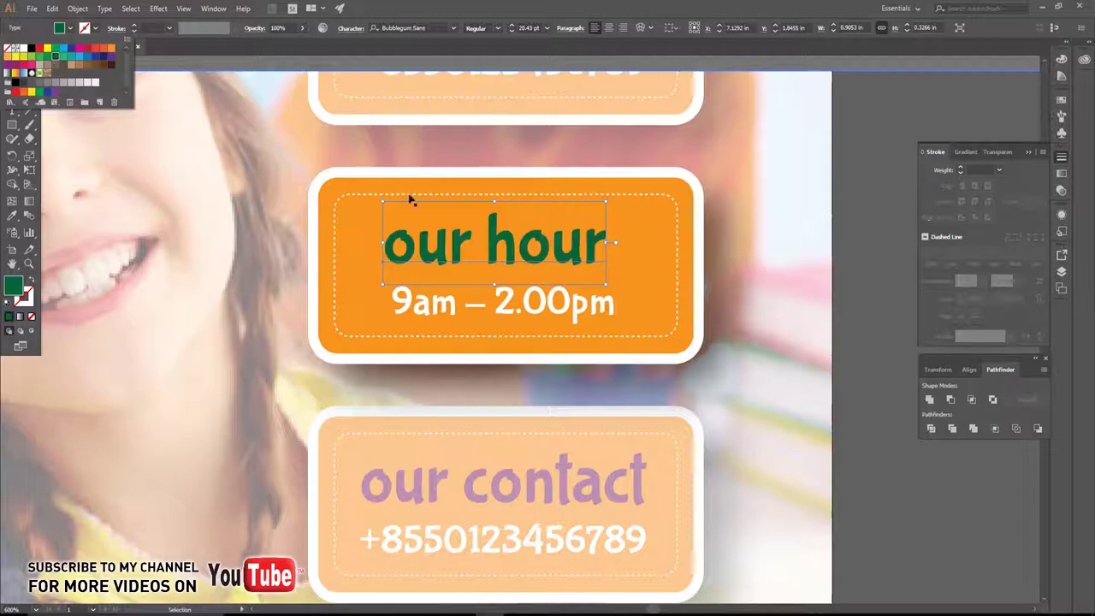
key(Escape)
scroll(556, 402, down, 2)
key(t)
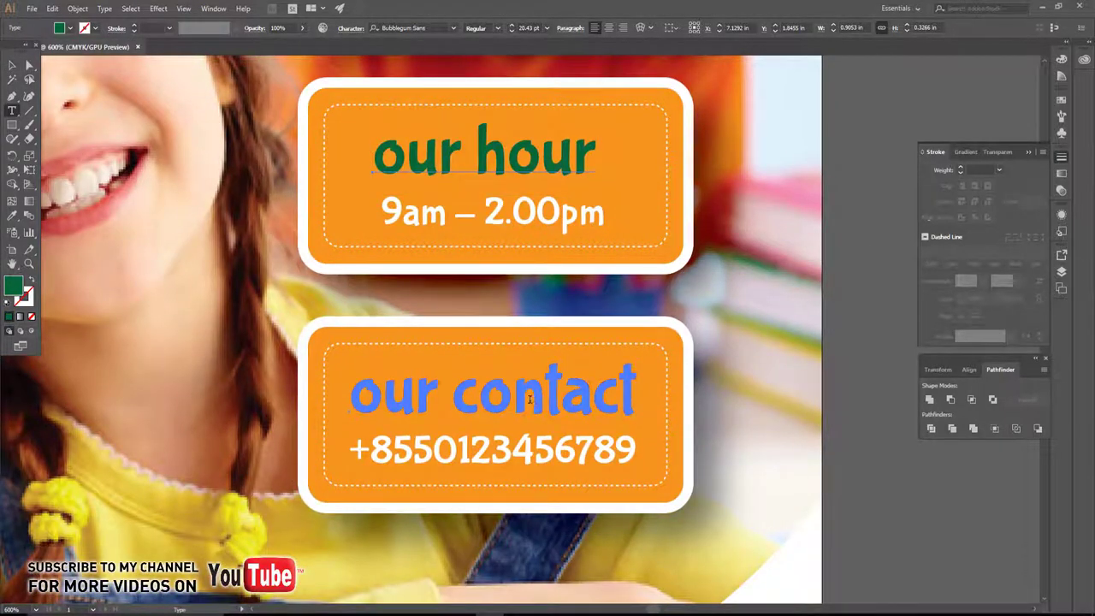
Retype the bottom label's 'our contact' heading as 'our teachers'.
triple_click(529, 400)
text(mou)
key(BackSpace)
key(BackSpace)
key(BackSpace)
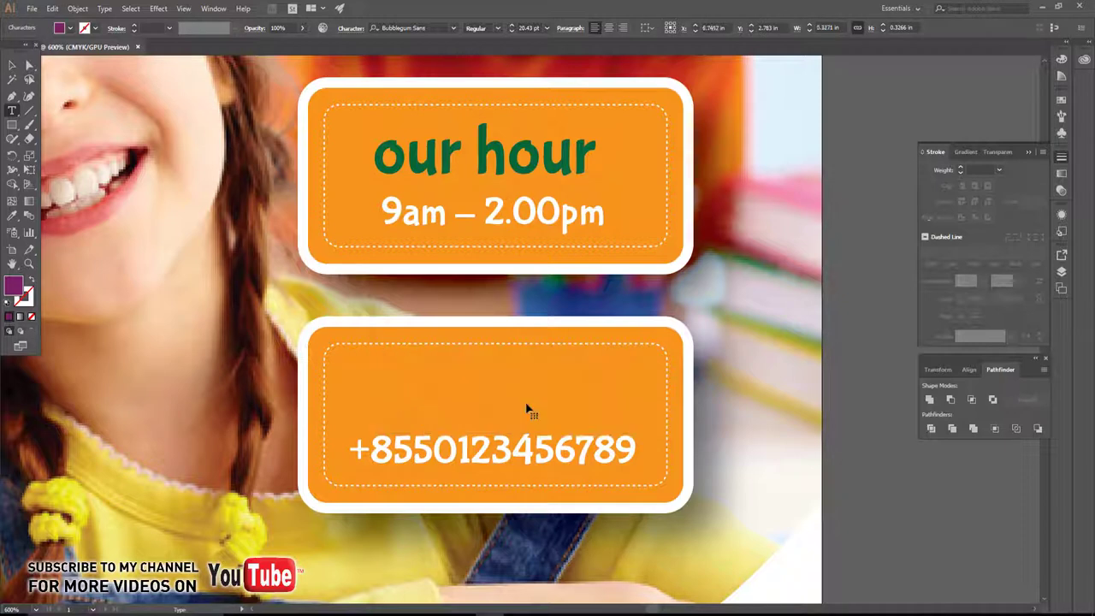
text(our teach)
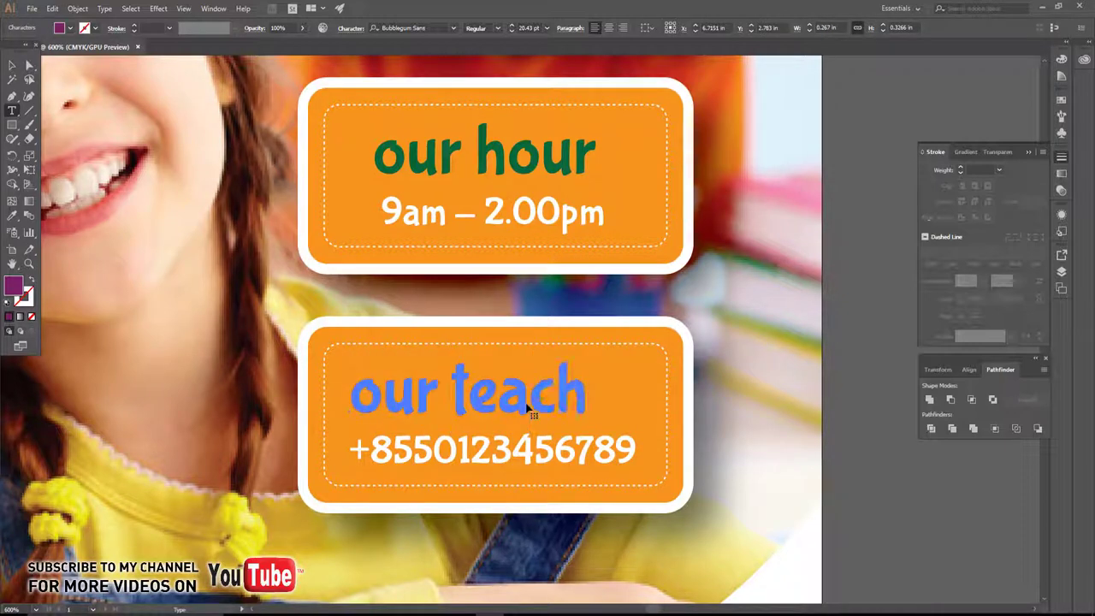
text(ers)
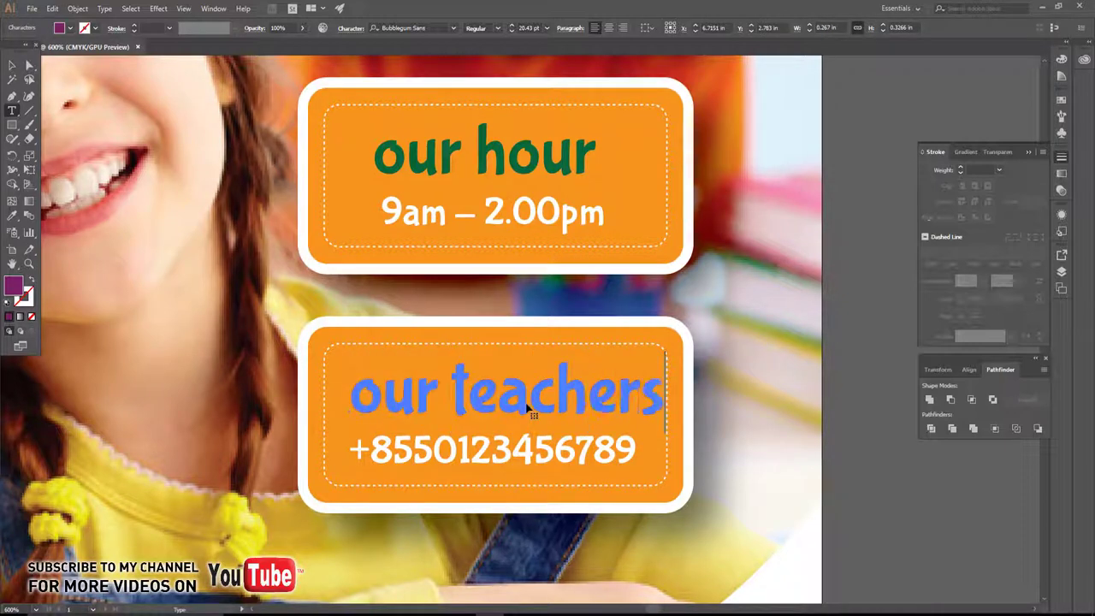
Replace the bottom label's phone line with the teachers' names and enter the badge group.
triple_click(503, 447)
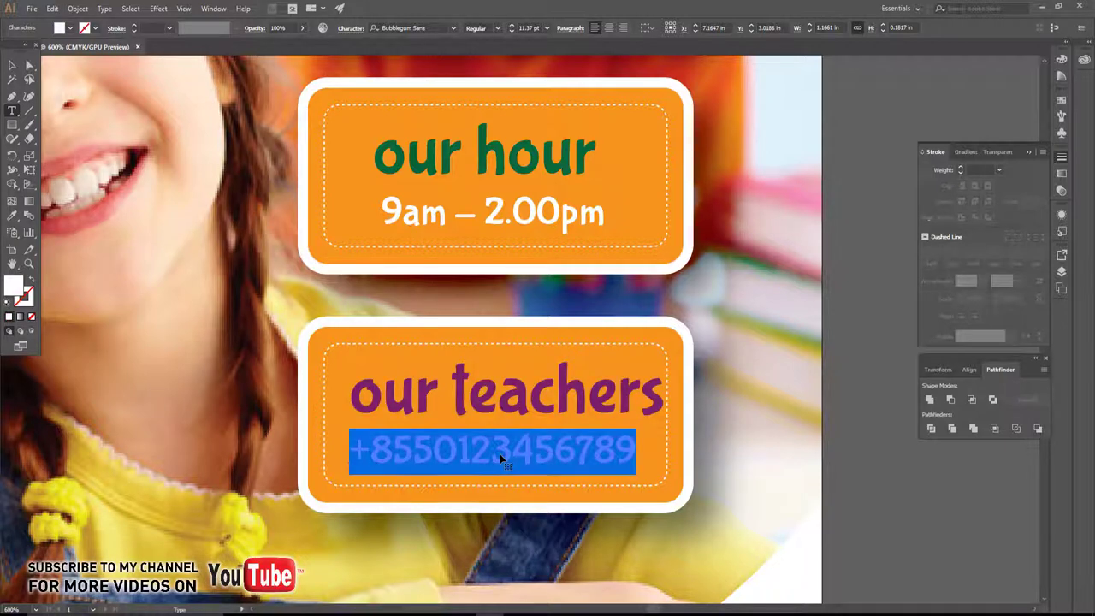
text(mr. jonh & M)
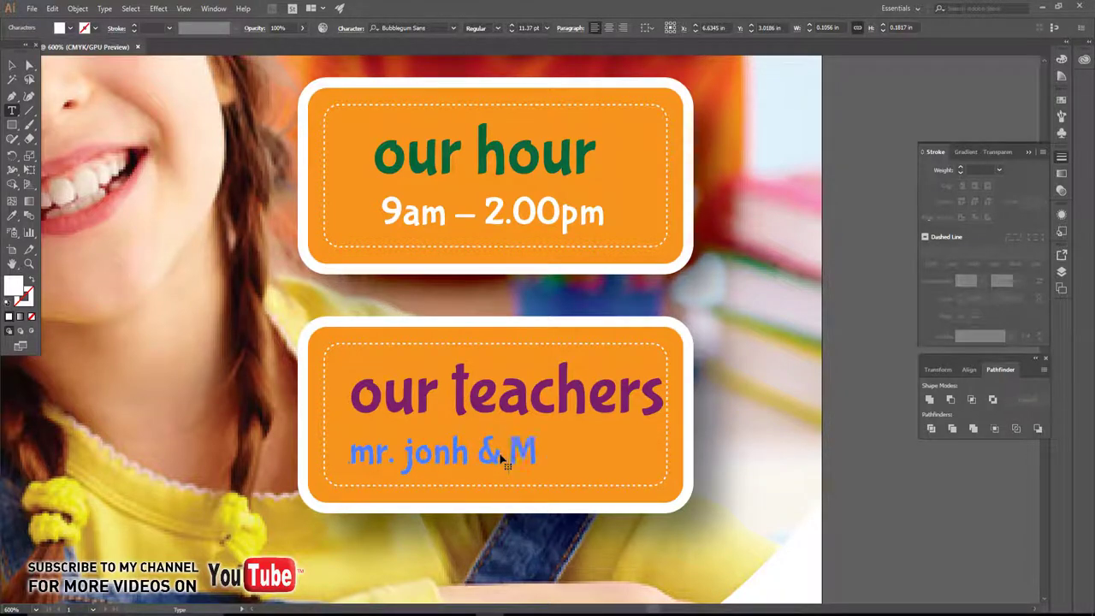
key(BackSpace)
key(BackSpace)
text(ms karen)
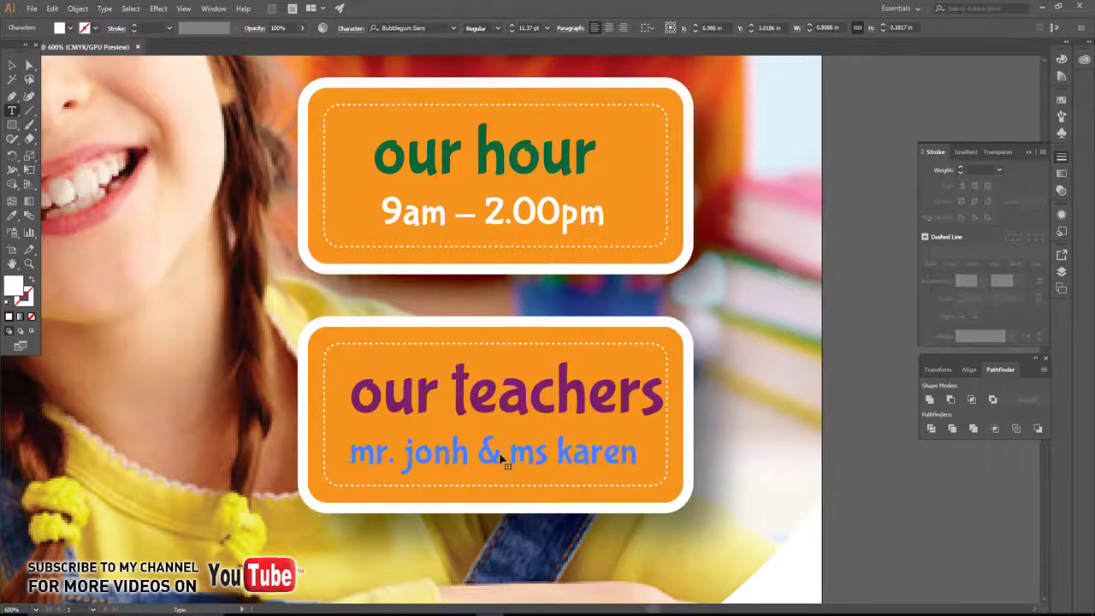
key(Escape)
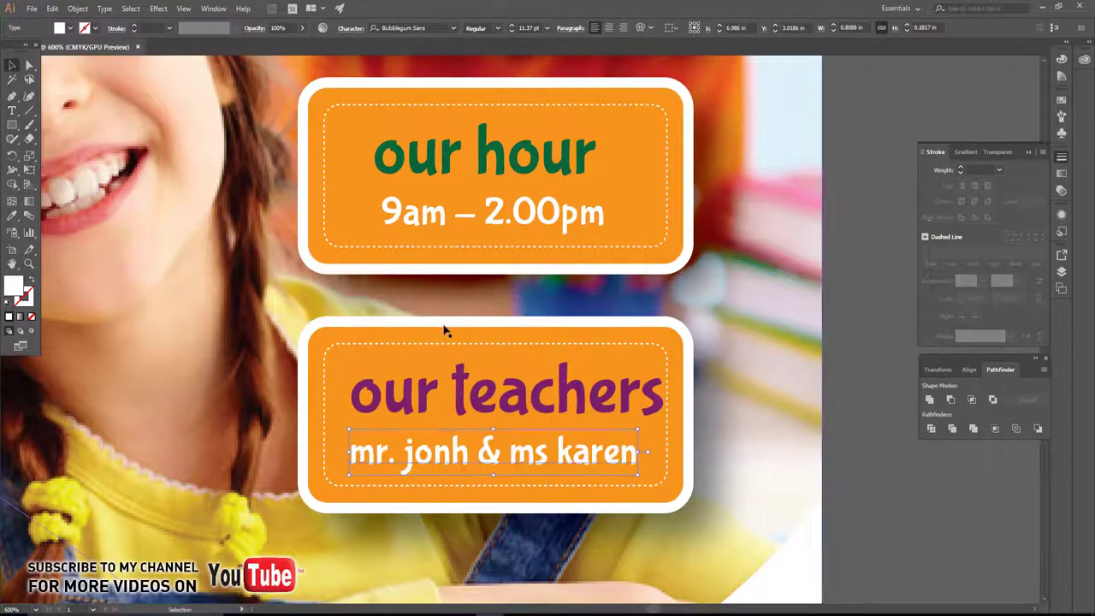
click(461, 389)
double_click(460, 389)
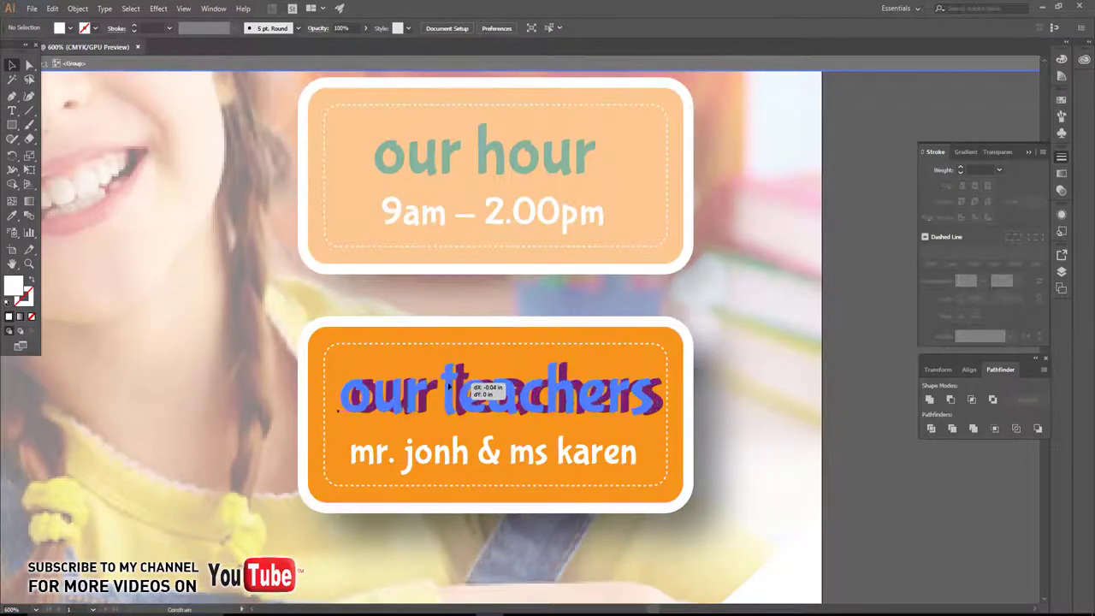
Nudge the 'our teachers' heading slightly left and ungroup the teachers badge.
drag(460, 389, 450, 389)
double_click(733, 383)
alt+scroll(733, 383, down, 3)
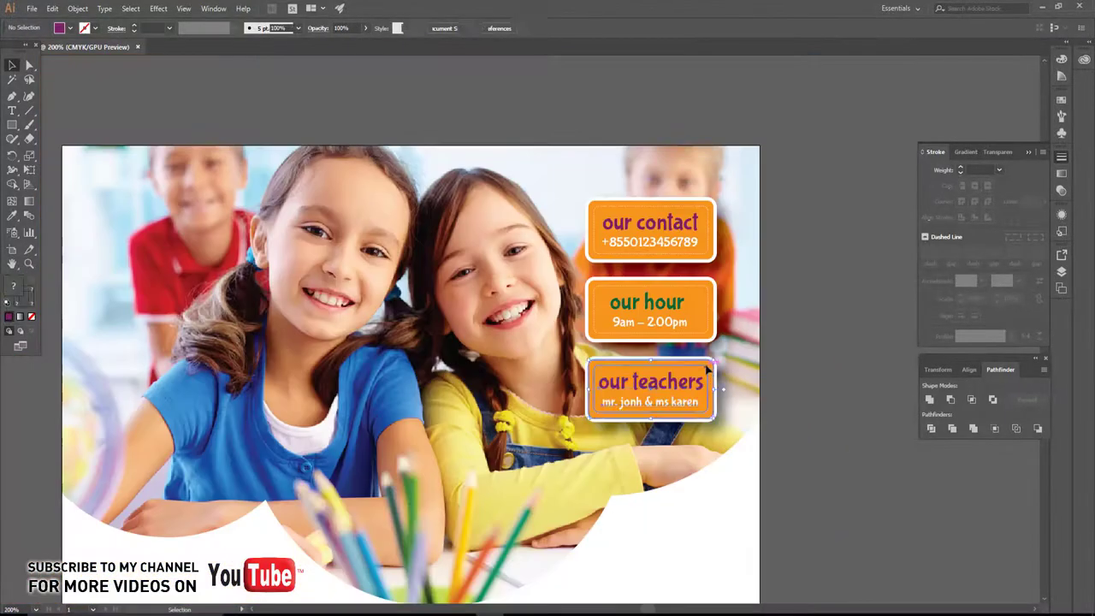
right_click(707, 366)
click(761, 463)
Fill the teachers badge background purple and make its 'our teachers' heading white.
click(714, 375)
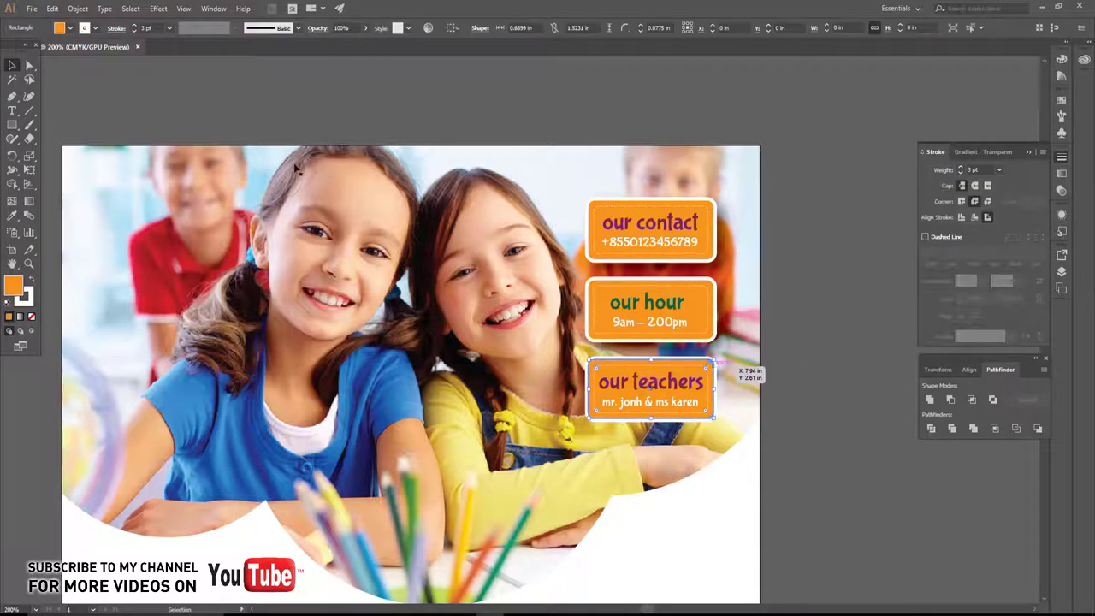
click(68, 28)
click(110, 60)
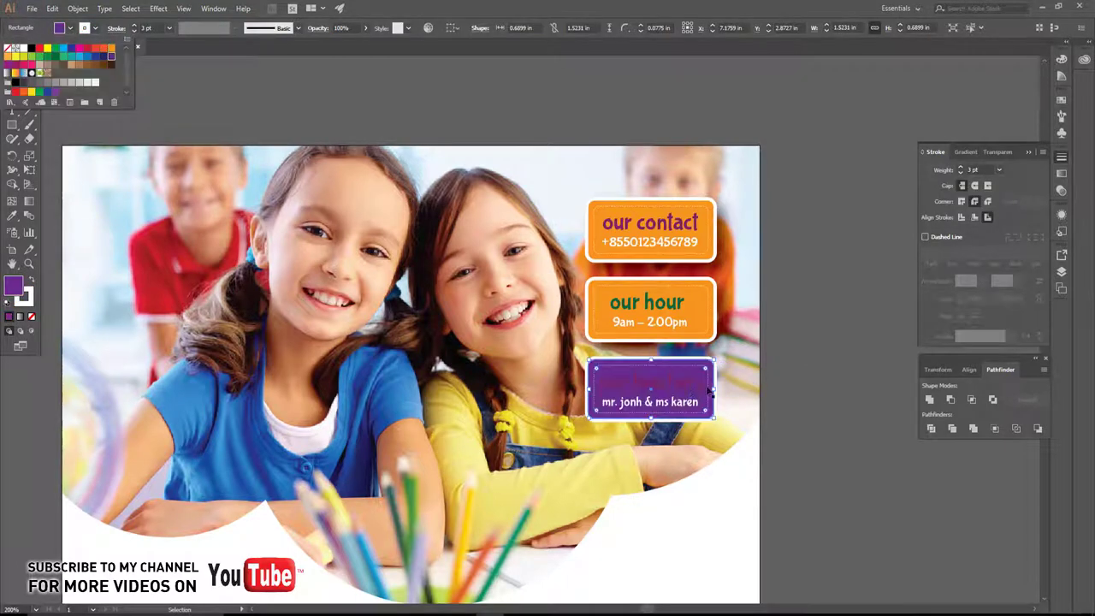
click(650, 381)
click(70, 28)
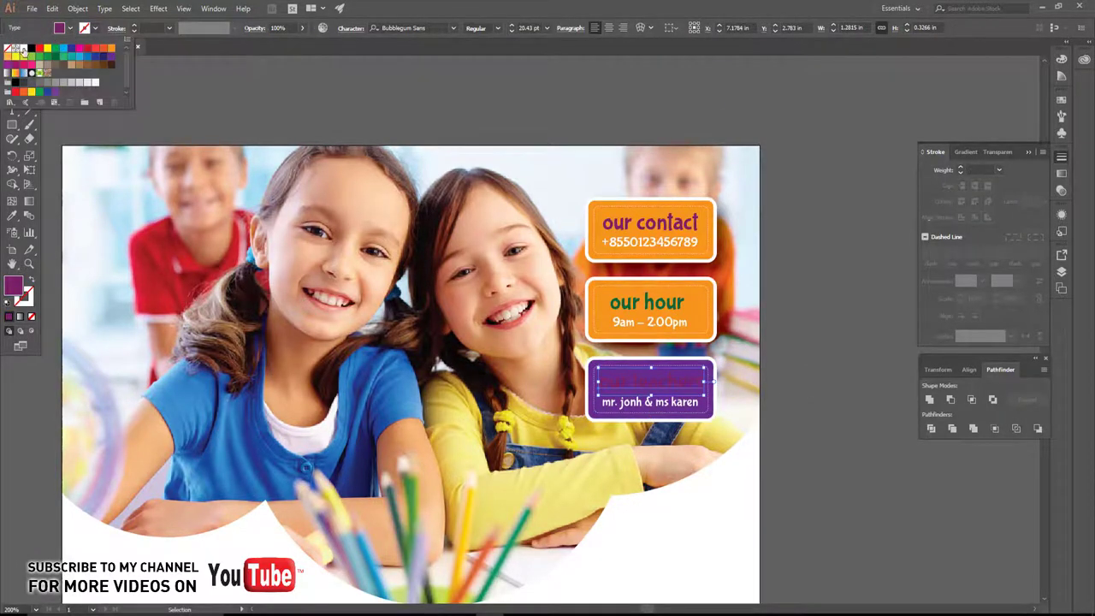
click(24, 53)
click(236, 113)
Fill the 'our hour' badge background green.
click(601, 294)
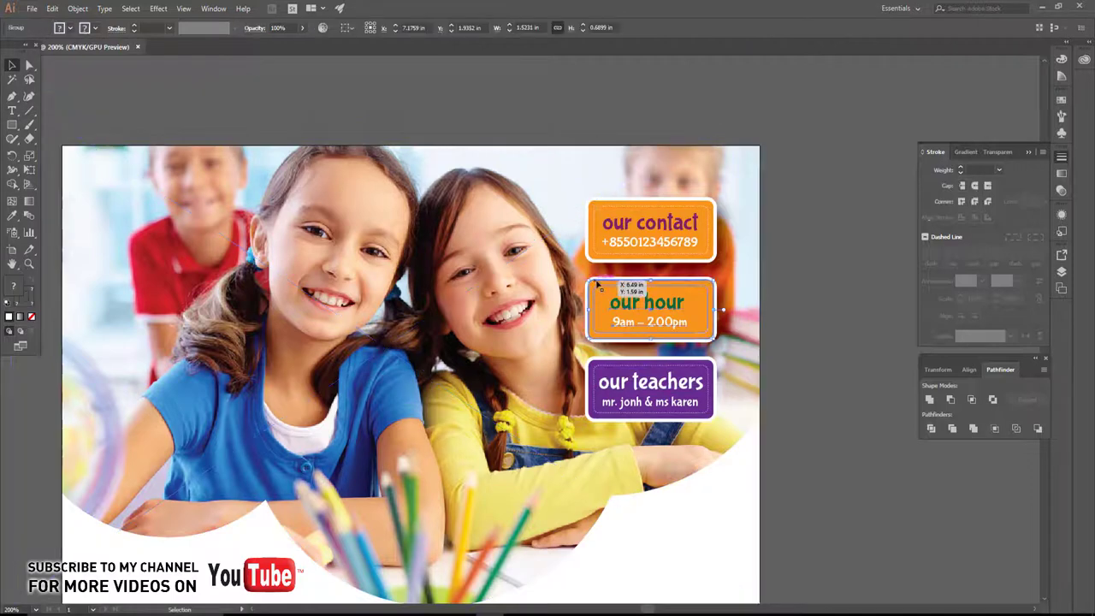
right_click(594, 280)
key(Escape)
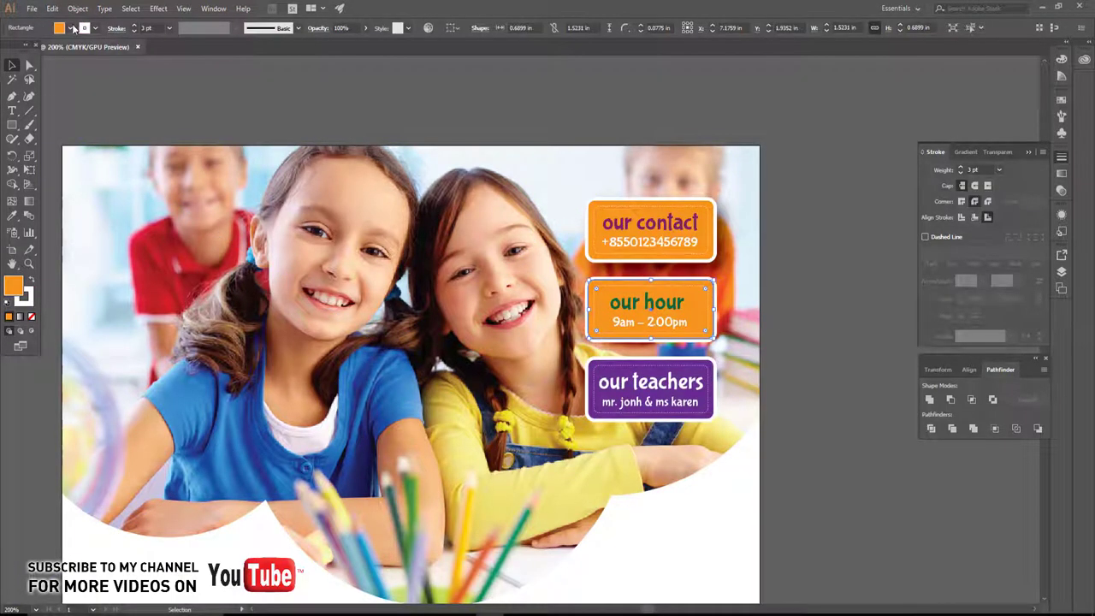
click(70, 28)
click(797, 318)
scroll(713, 339, up, 1)
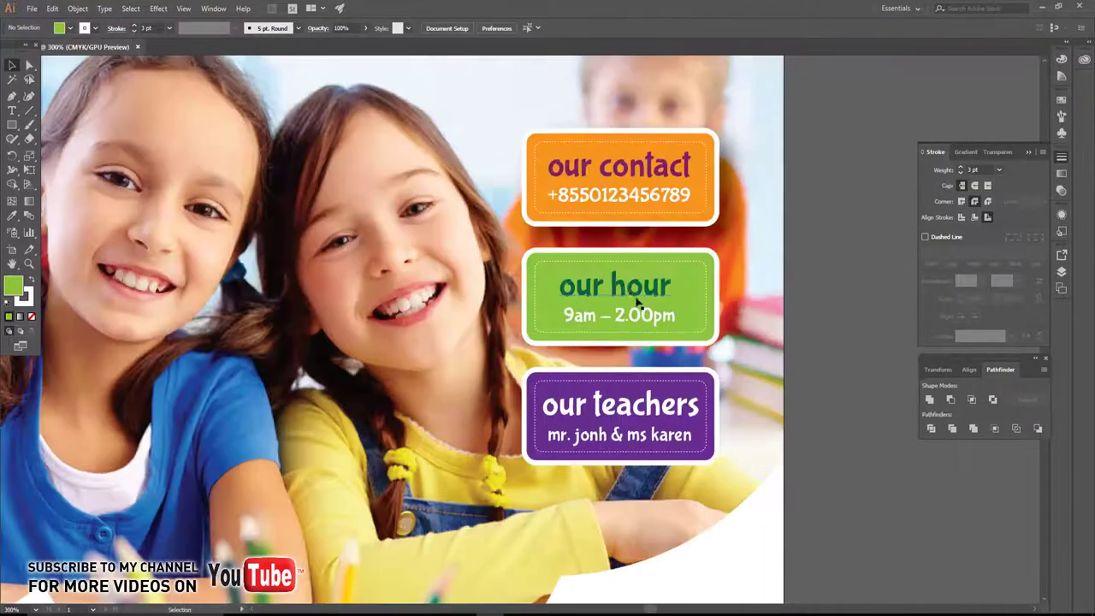
Make the 'our hour' heading white after trying cyan, orange and yellow.
click(624, 287)
click(70, 28)
click(32, 56)
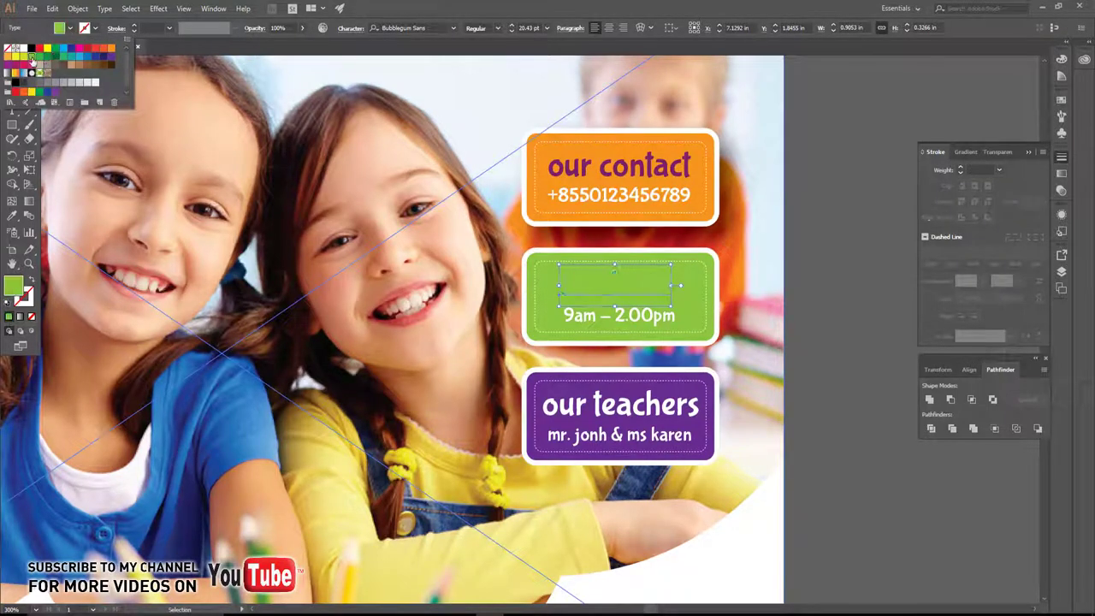
click(63, 48)
click(111, 48)
click(43, 48)
click(22, 48)
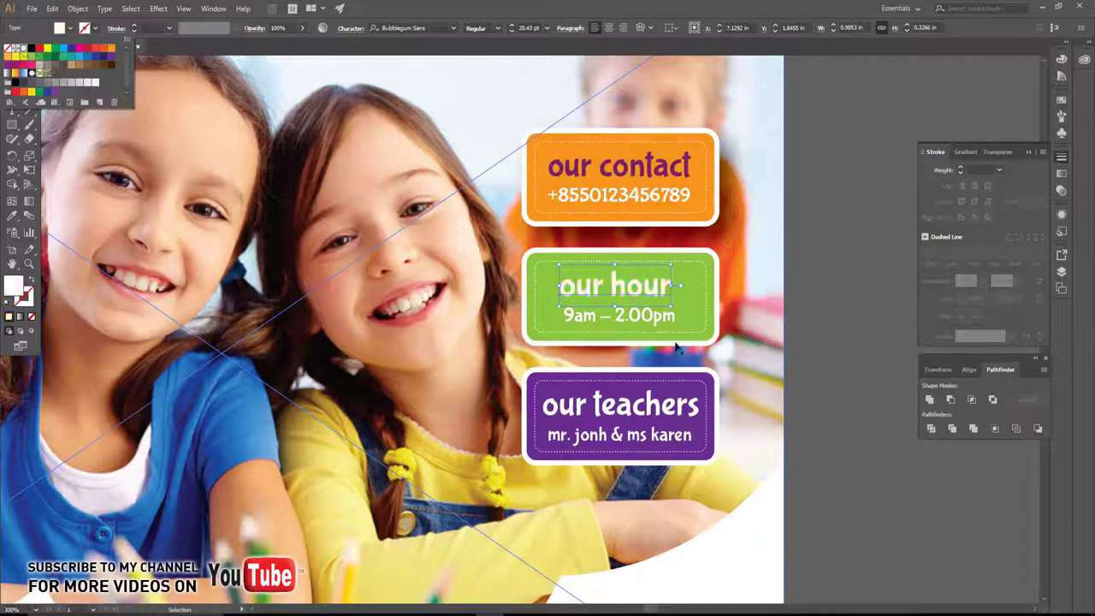
click(804, 389)
scroll(804, 389, down, 3)
Release the header photo's wavy clipping mask, then undo to restore it.
scroll(529, 348, down, 3)
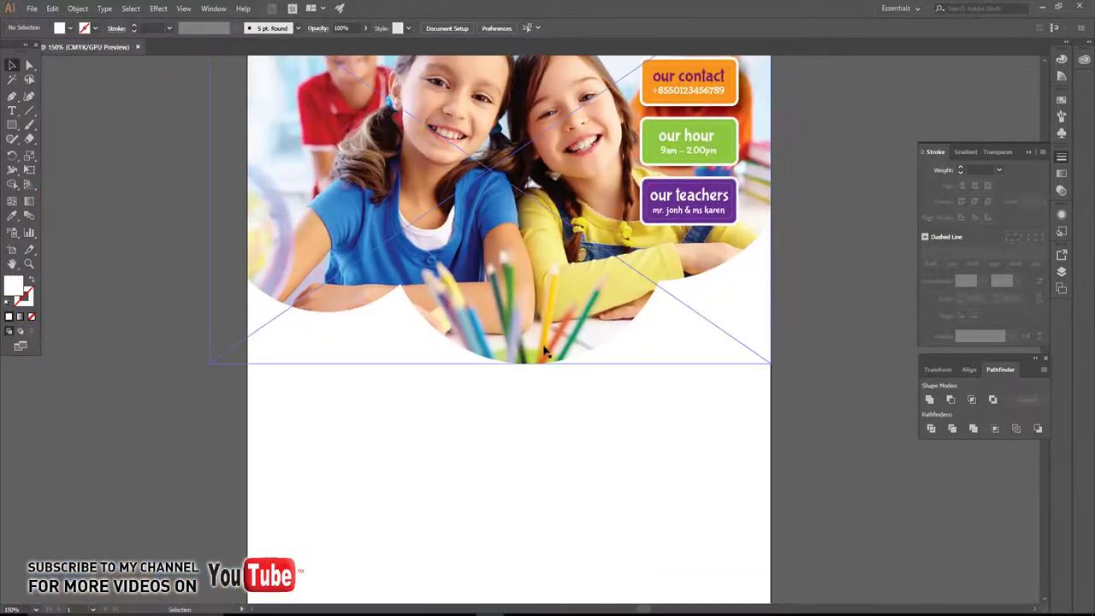
scroll(529, 348, up, 3)
scroll(529, 349, down, 1)
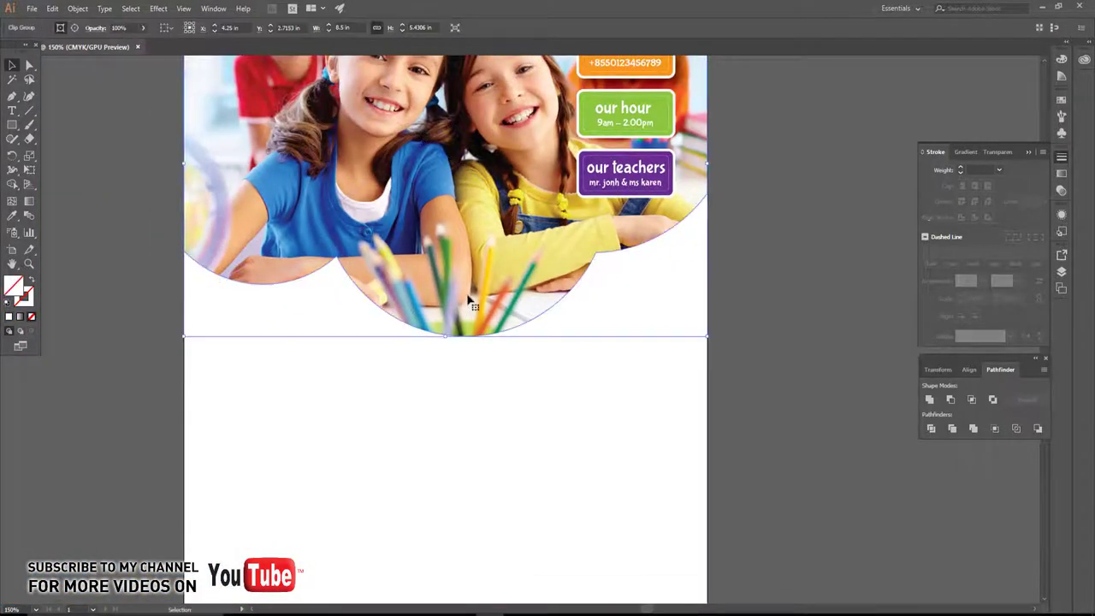
drag(466, 294, 466, 308)
right_click(466, 308)
click(513, 401)
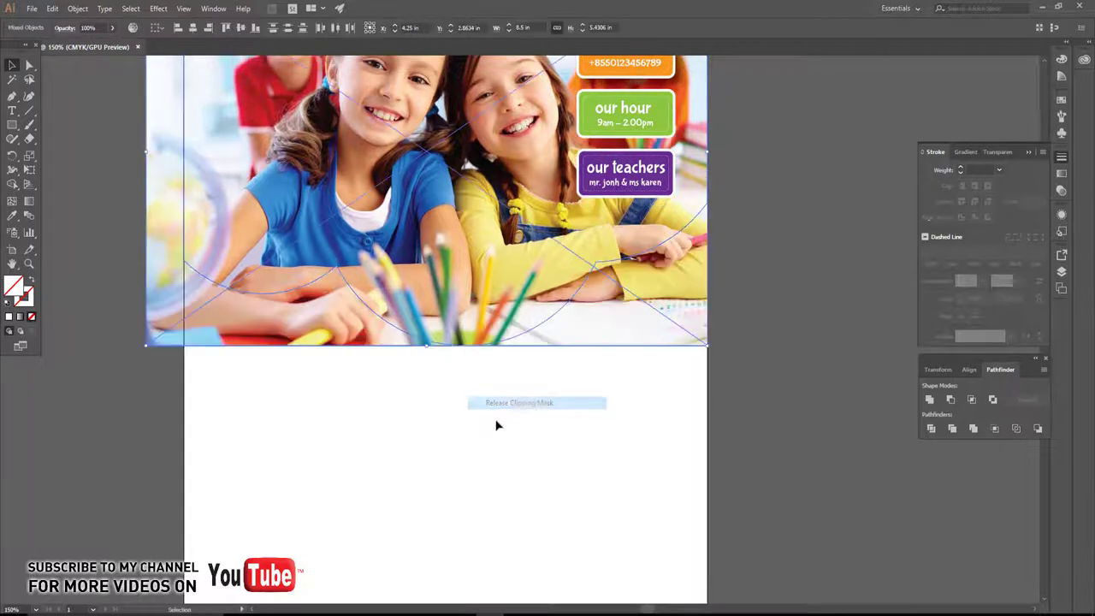
key(ctrl+z)
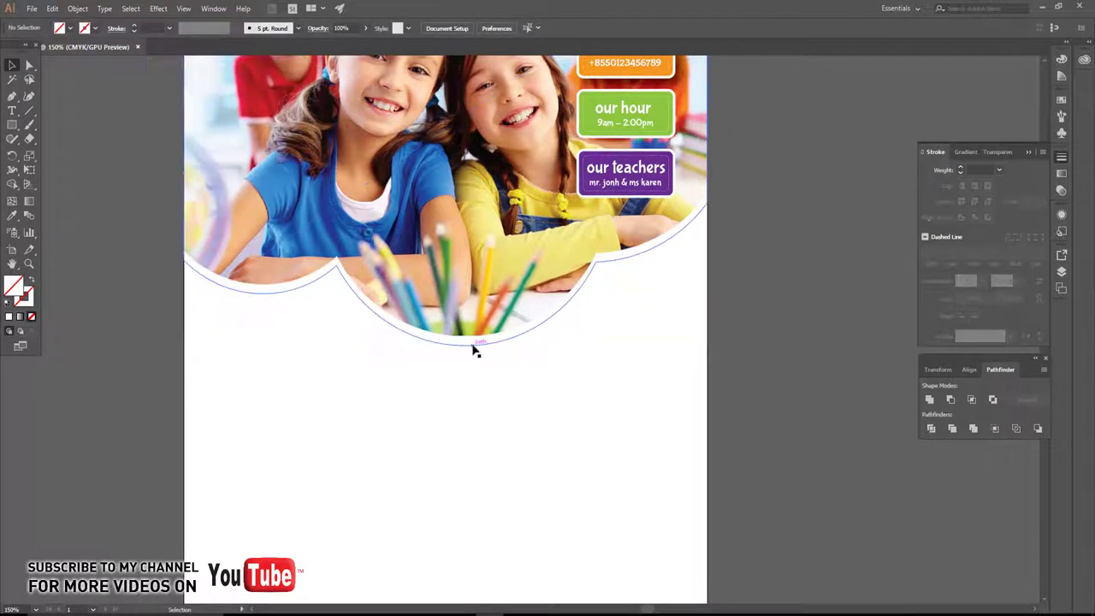
Fill the wavy shape black and send it behind the photo as a scalloped border.
click(71, 29)
click(34, 50)
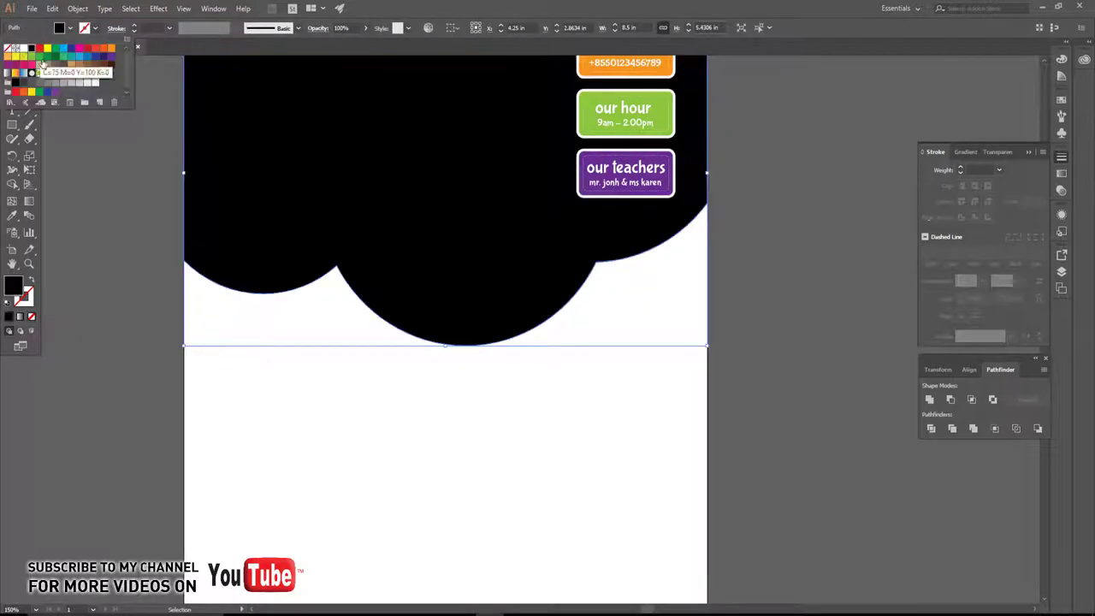
key(ctrl+shift+bracketleft)
click(278, 402)
key(ctrl+minus)
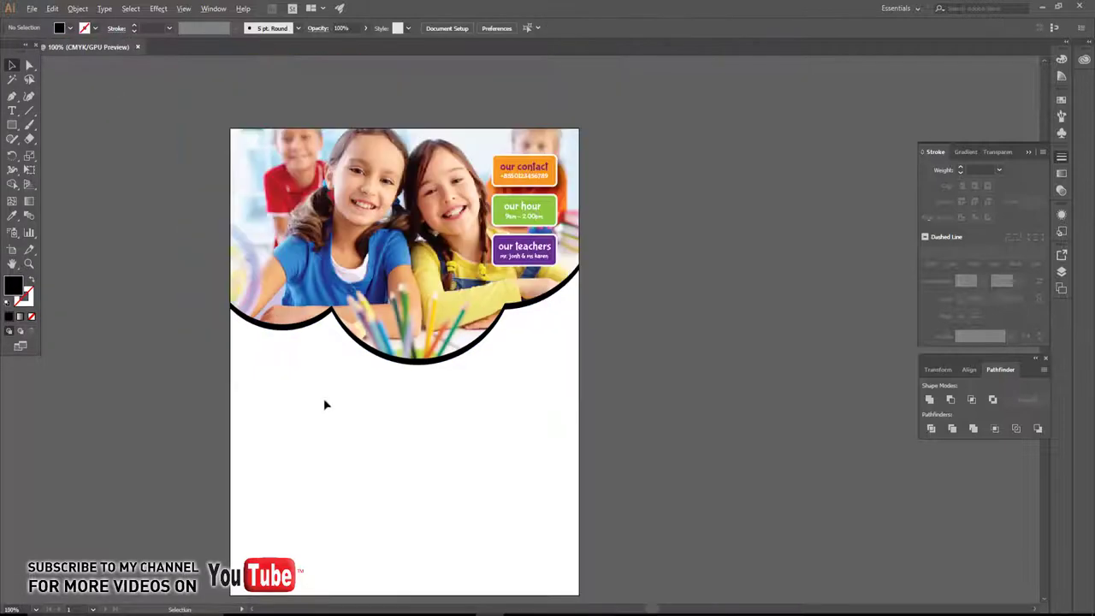
scroll(403, 367, down, 2)
key(ctrl+plus)
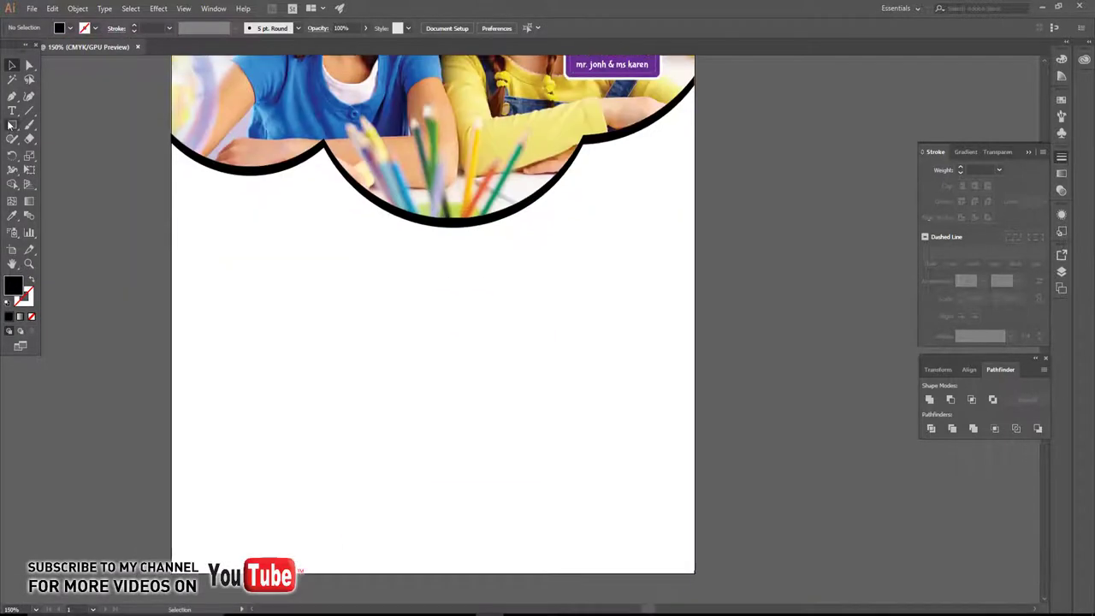
Draw a white rounded-rectangle card with a 5 pt magenta outline on the lower left page.
drag(214, 261, 337, 411)
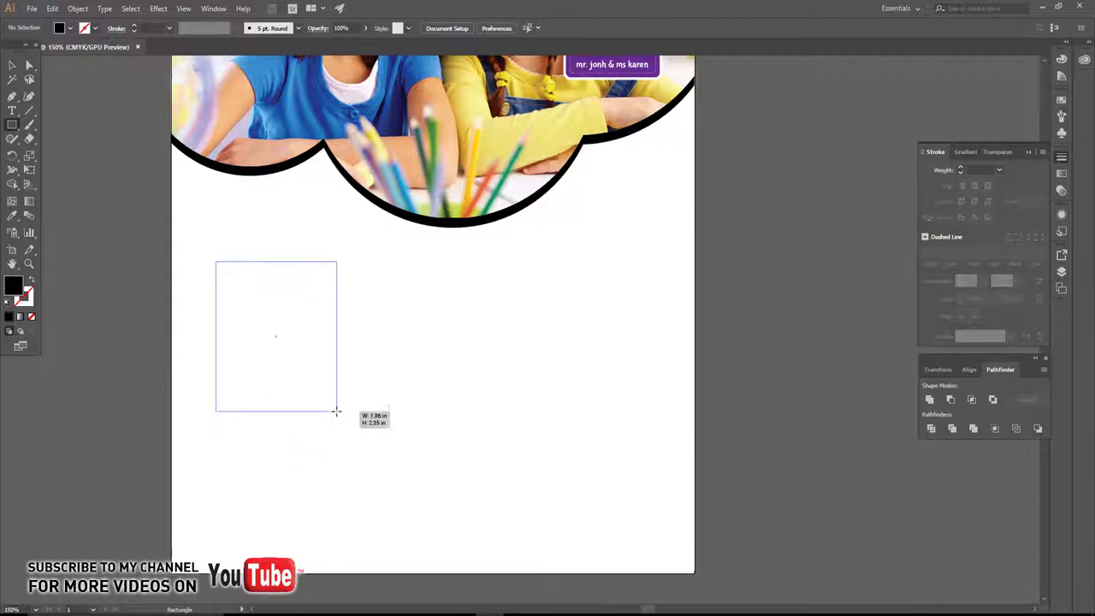
drag(227, 280, 231, 284)
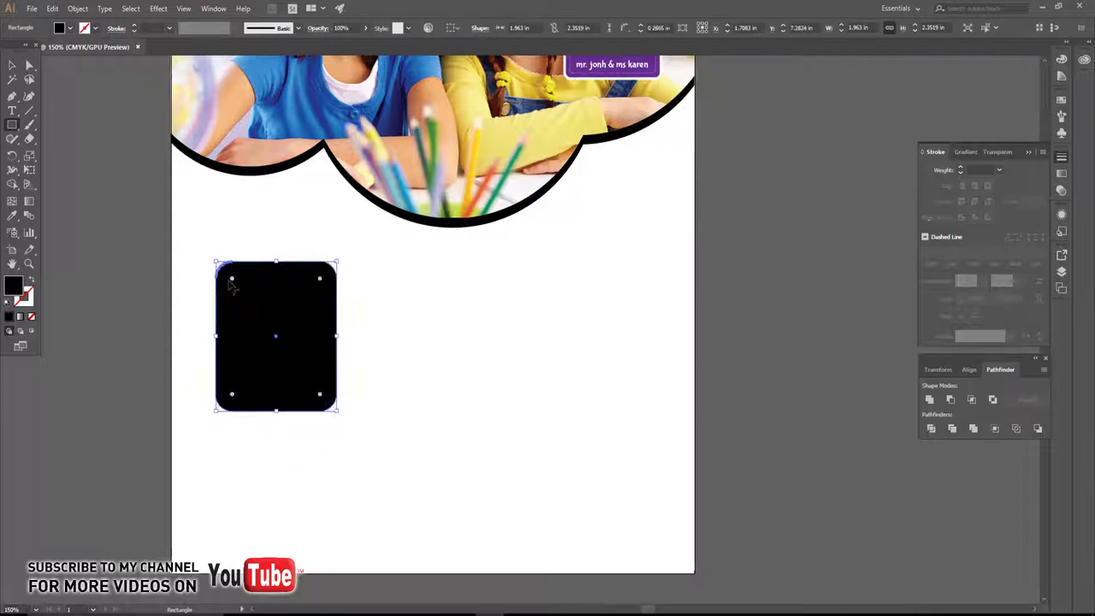
click(17, 67)
key(ctrl+plus)
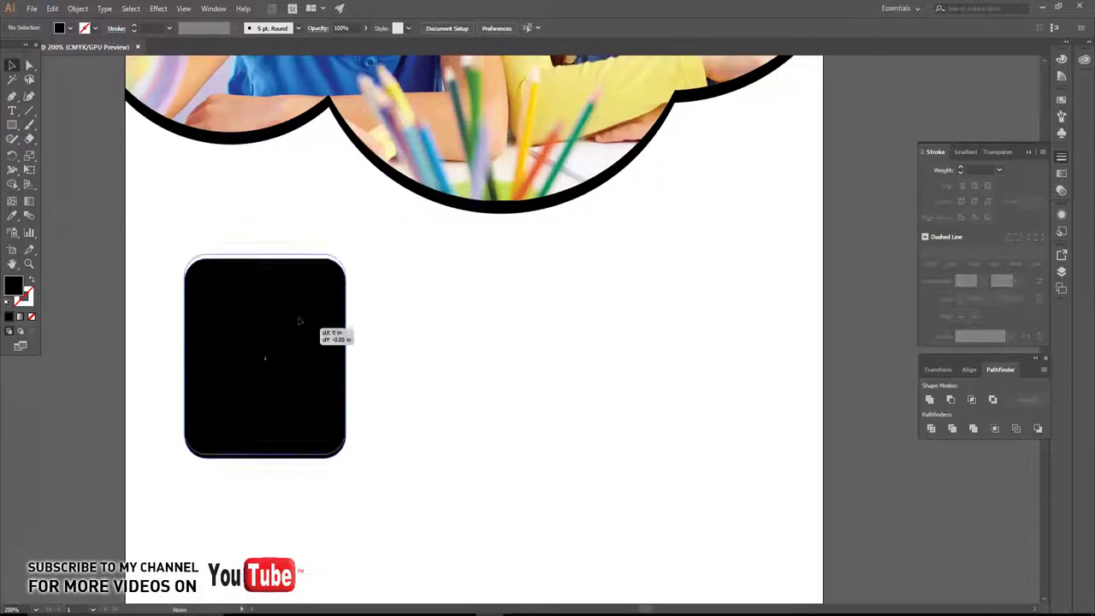
click(70, 28)
click(22, 49)
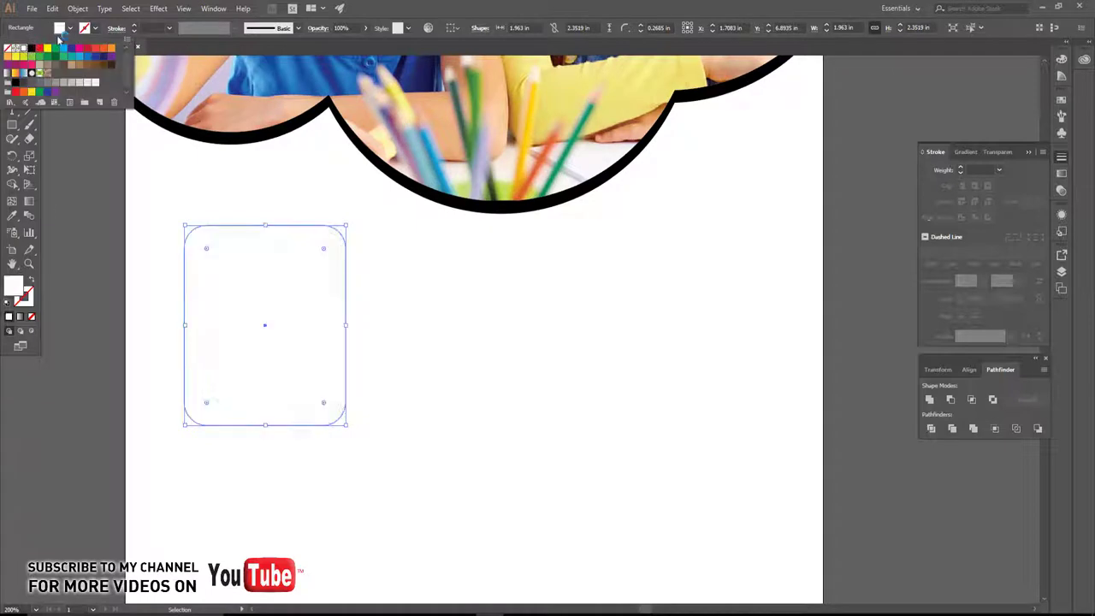
click(70, 29)
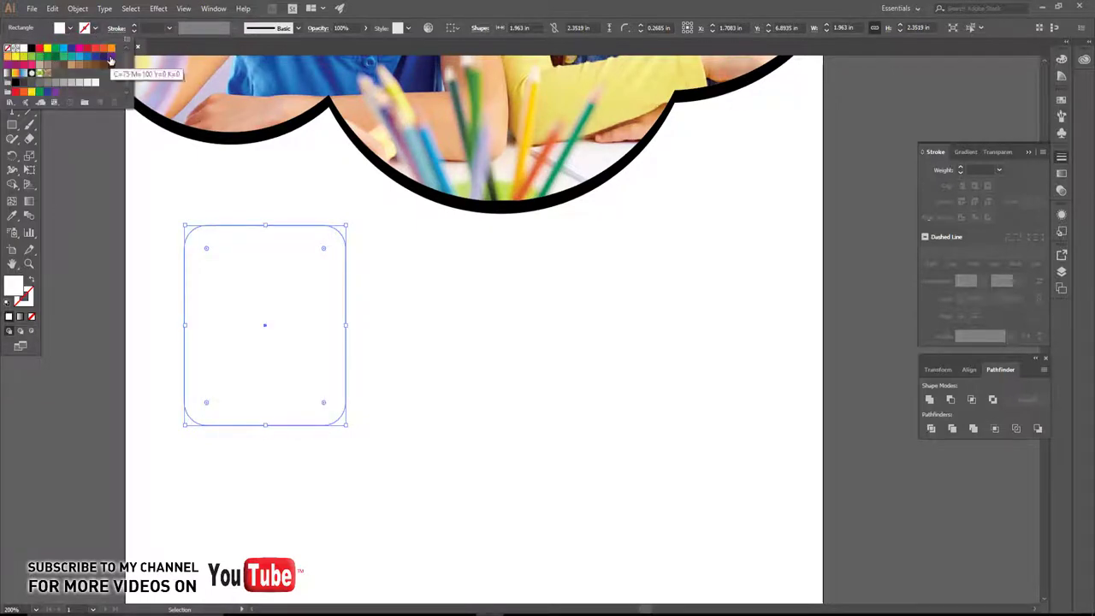
click(78, 48)
click(134, 25)
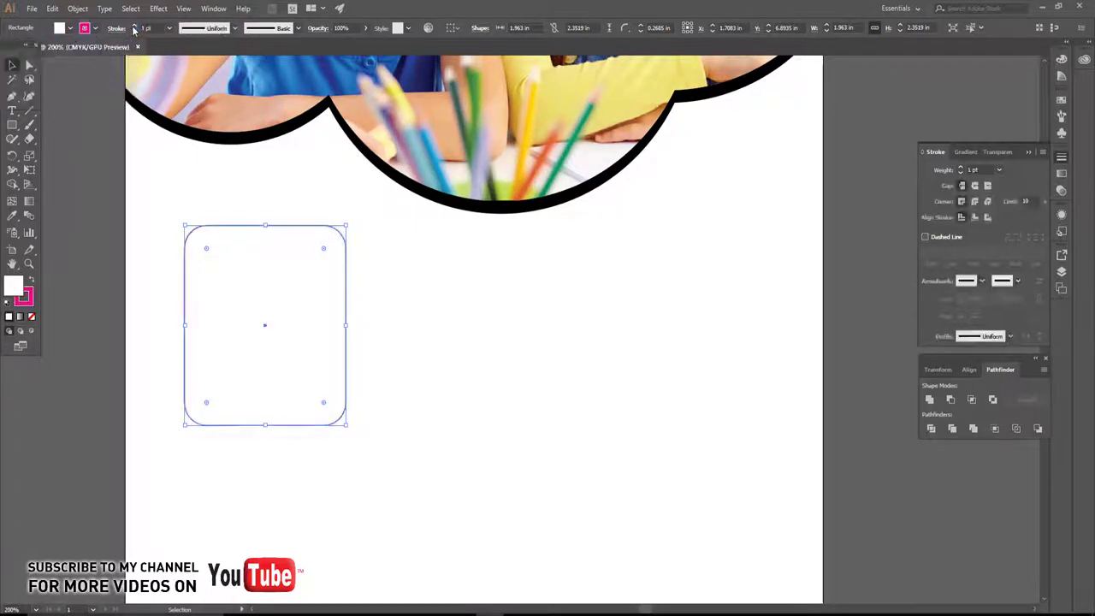
click(147, 249)
Add a fully rounded clip bar across the top of the card.
scroll(229, 302, up, 1)
scroll(229, 301, up, 2)
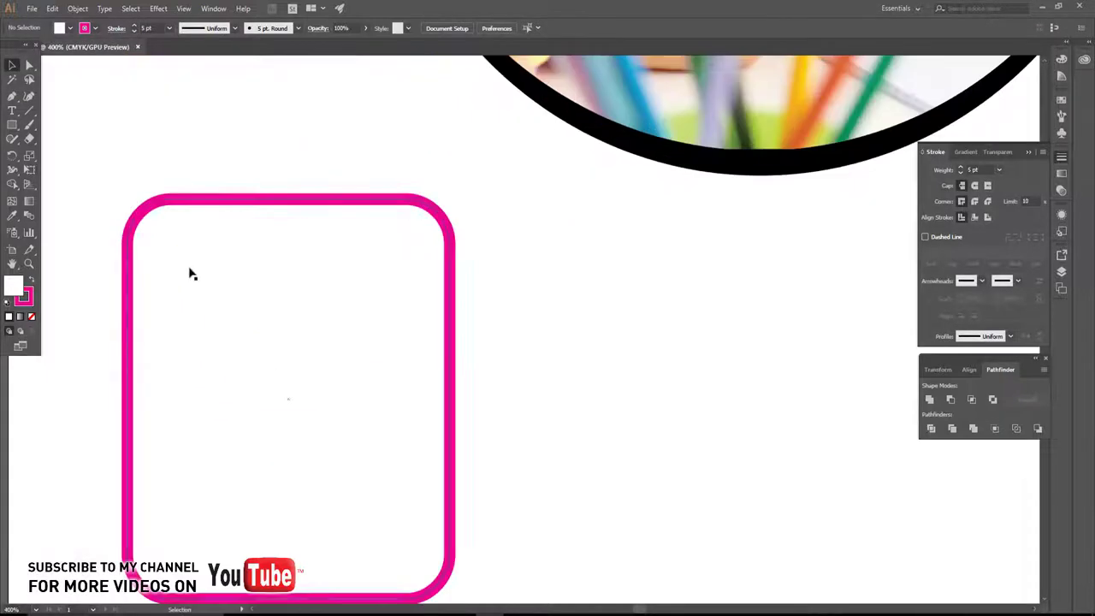
drag(182, 172, 384, 224)
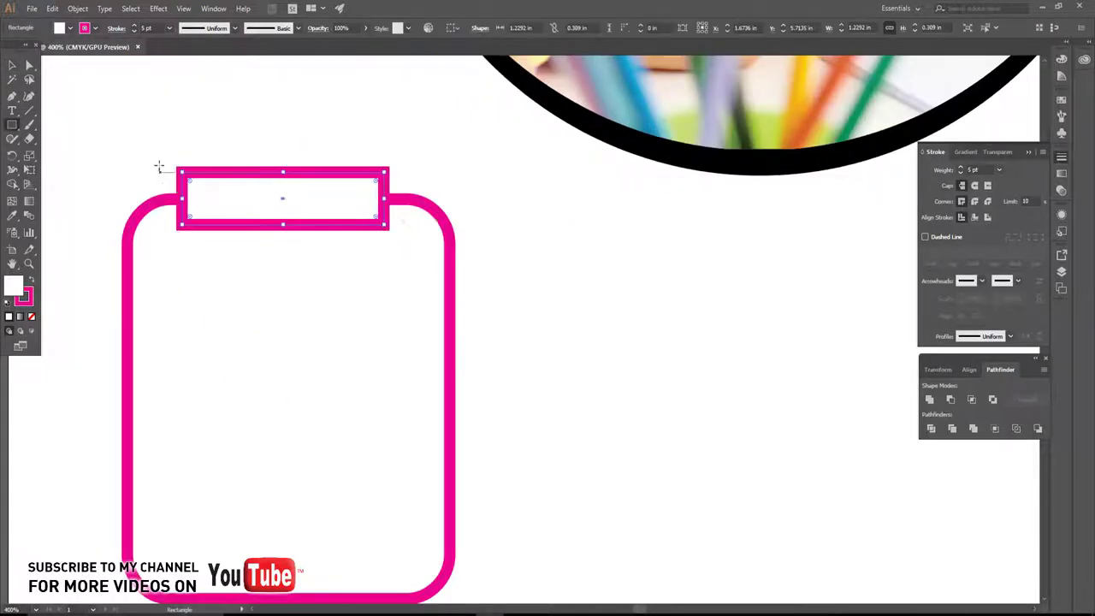
drag(210, 197, 211, 198)
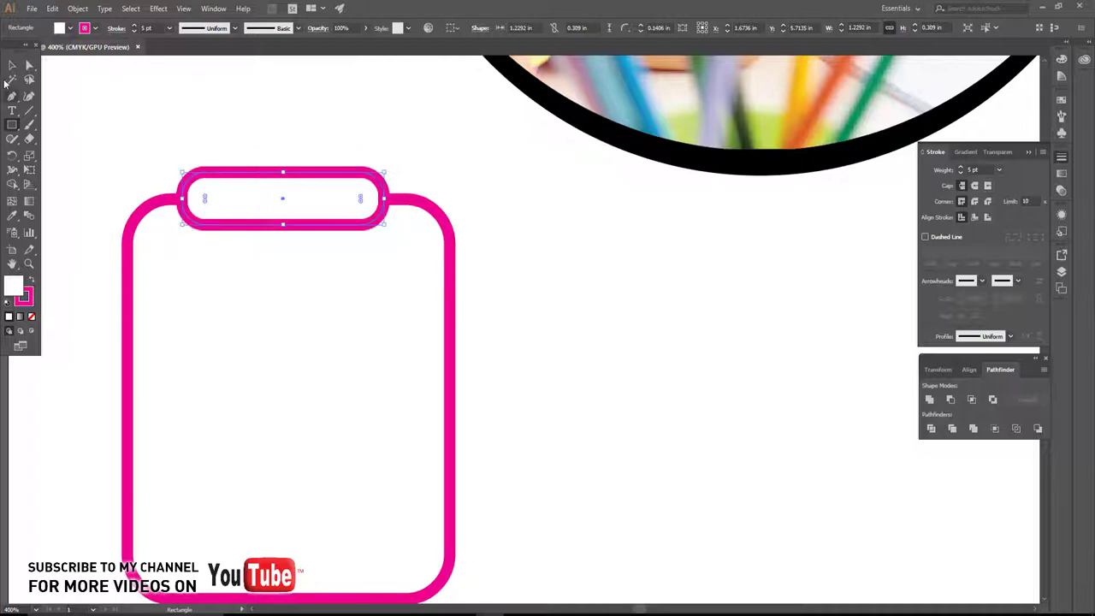
click(11, 66)
drag(384, 224, 401, 231)
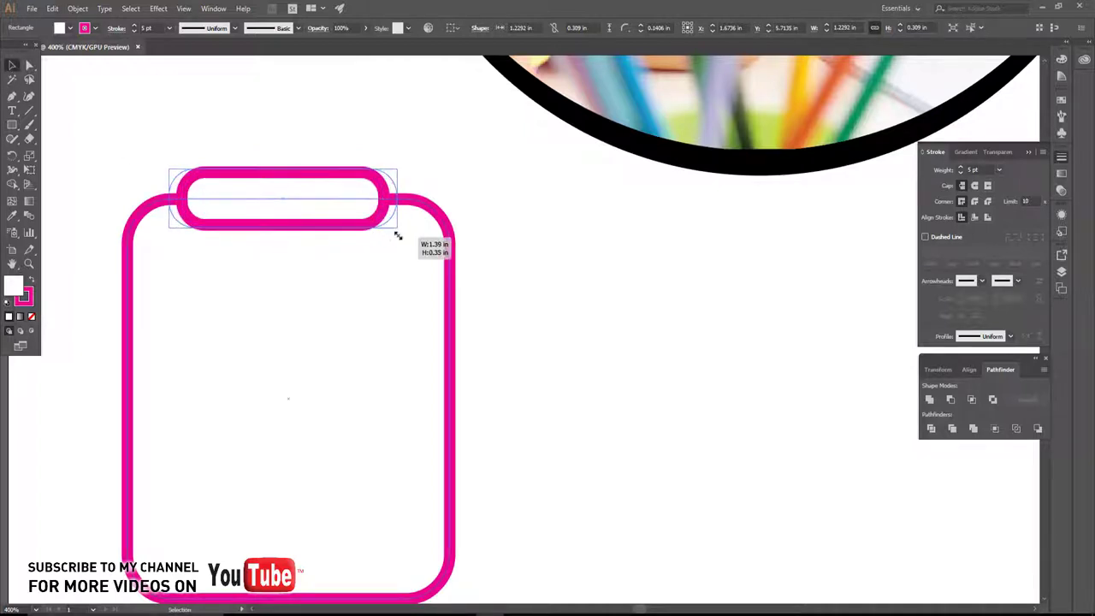
drag(201, 124, 403, 342)
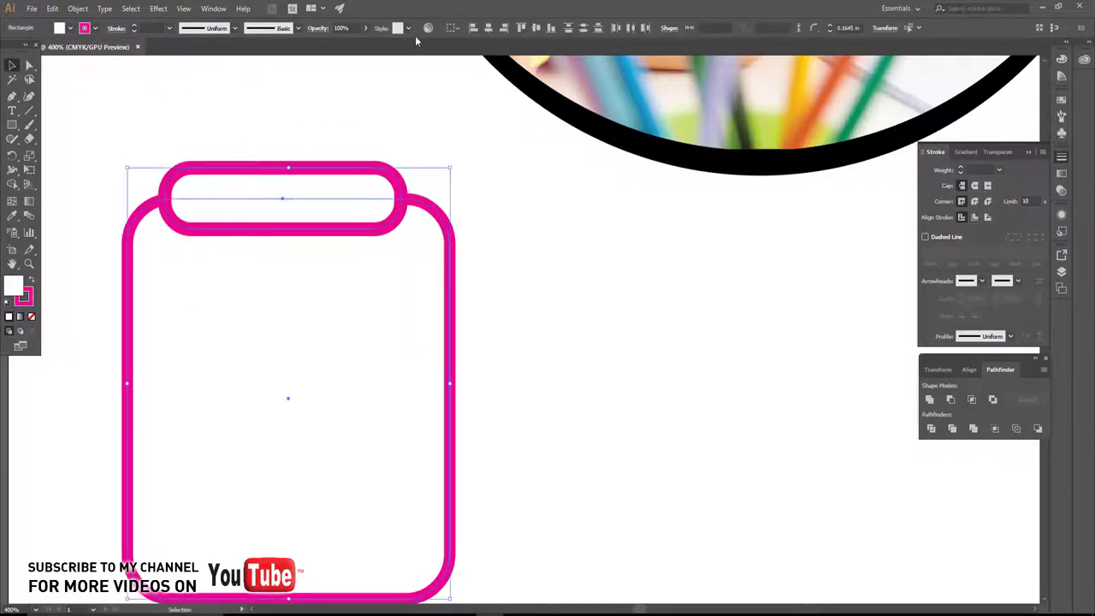
click(572, 281)
Draw a helper rectangle over the clipboard's top and place a copy of the shapes to the right.
scroll(565, 282, down, 1)
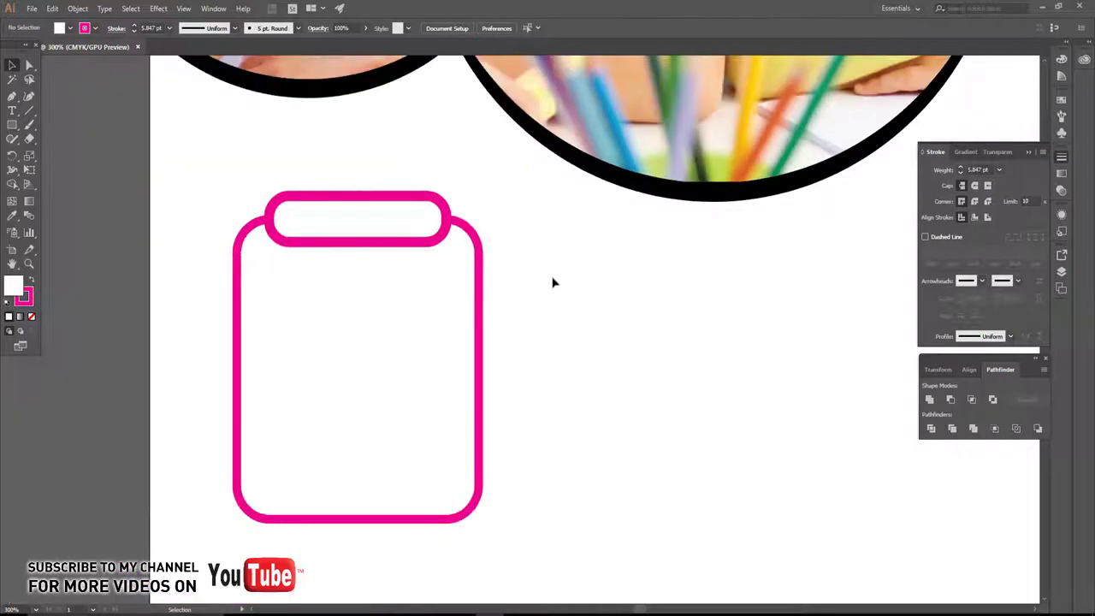
scroll(525, 323, up, 1)
scroll(437, 286, up, 1)
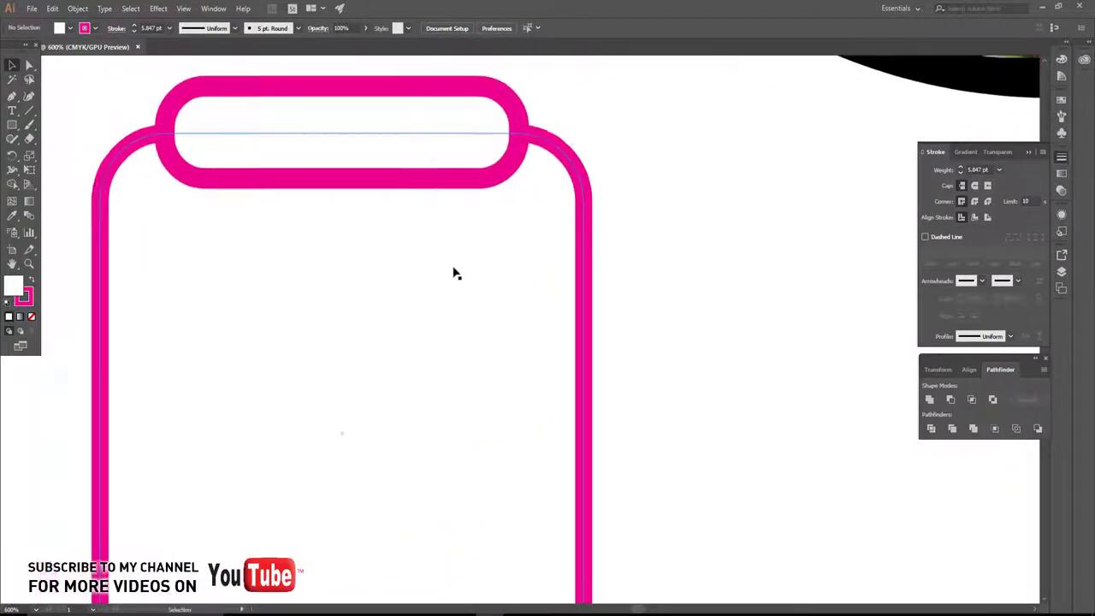
scroll(454, 273, down, 1)
click(12, 124)
drag(138, 130, 566, 407)
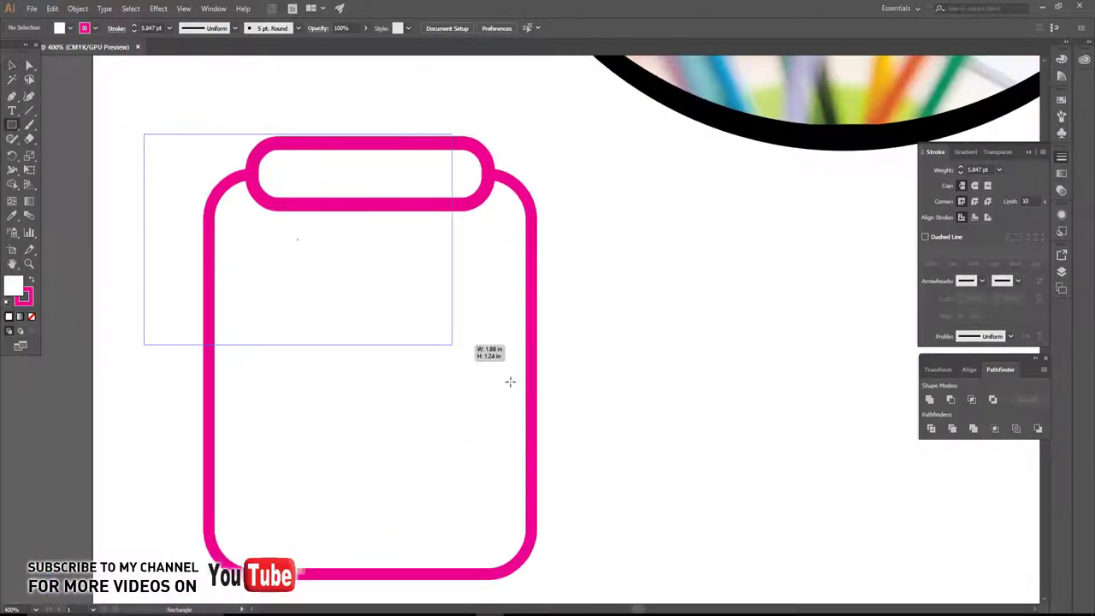
click(12, 65)
scroll(244, 257, down, 1)
scroll(251, 333, down, 1)
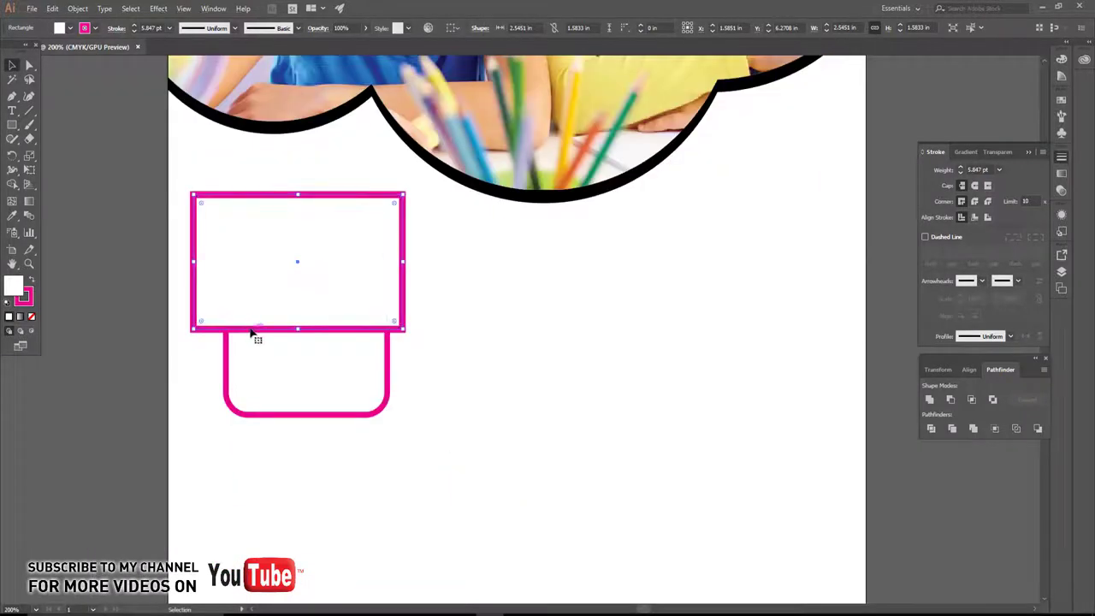
drag(228, 347, 553, 430)
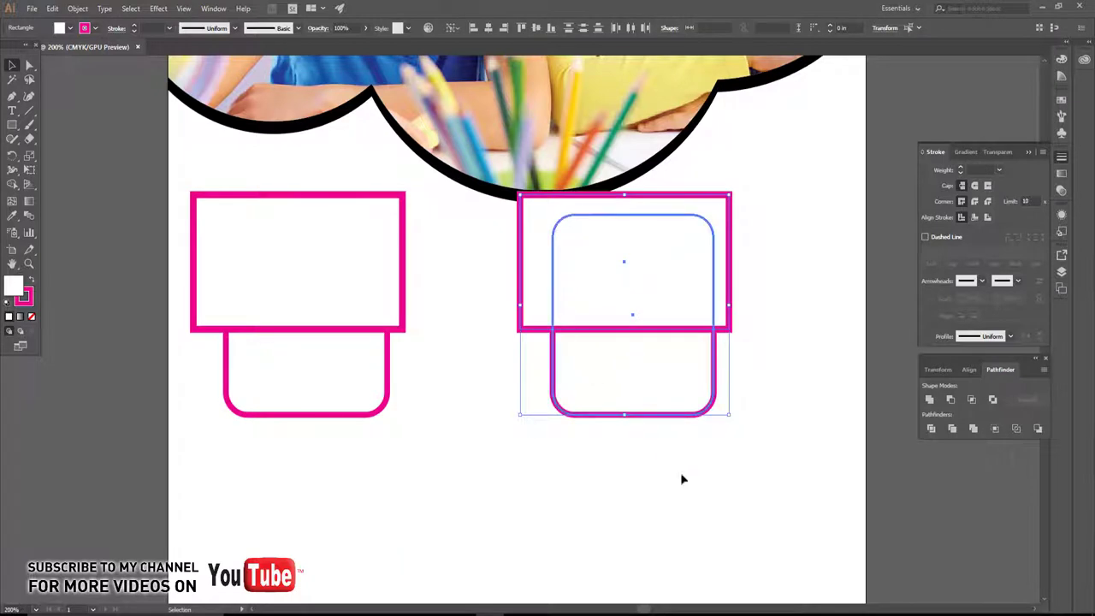
Trim the right copy with Shape Builder into a rounded-top box and delete the helper rectangle.
click(17, 171)
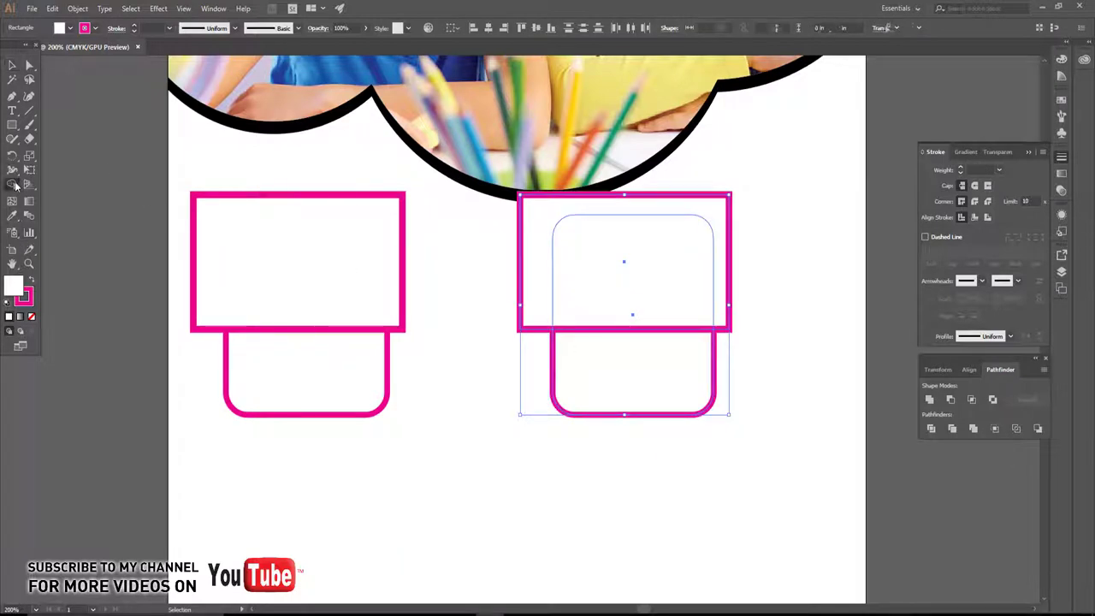
alt+click(530, 308)
alt+click(633, 376)
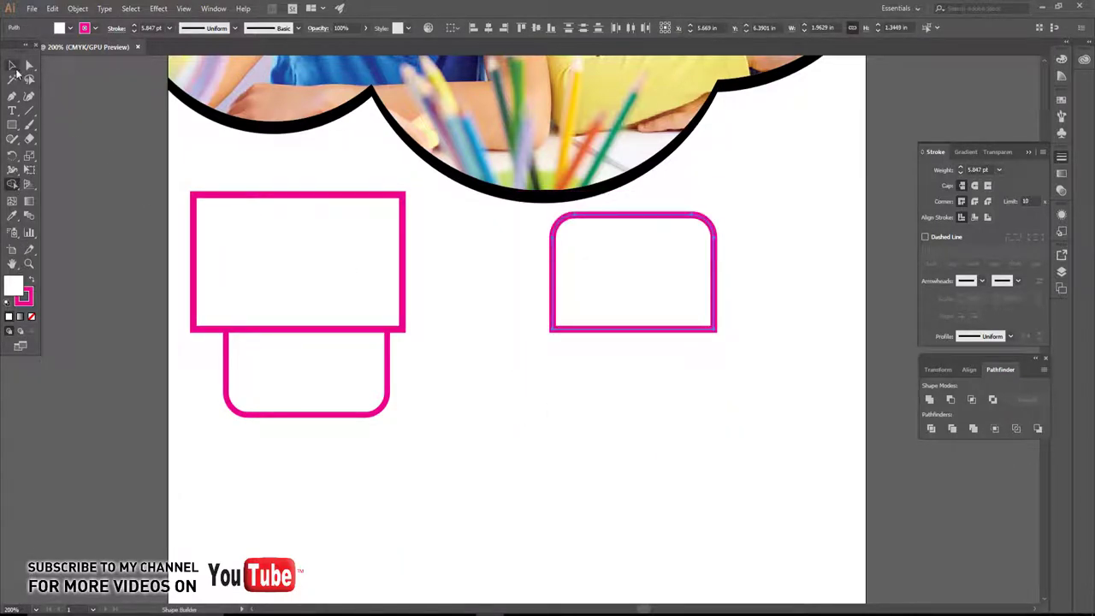
click(13, 66)
click(242, 215)
key(Delete)
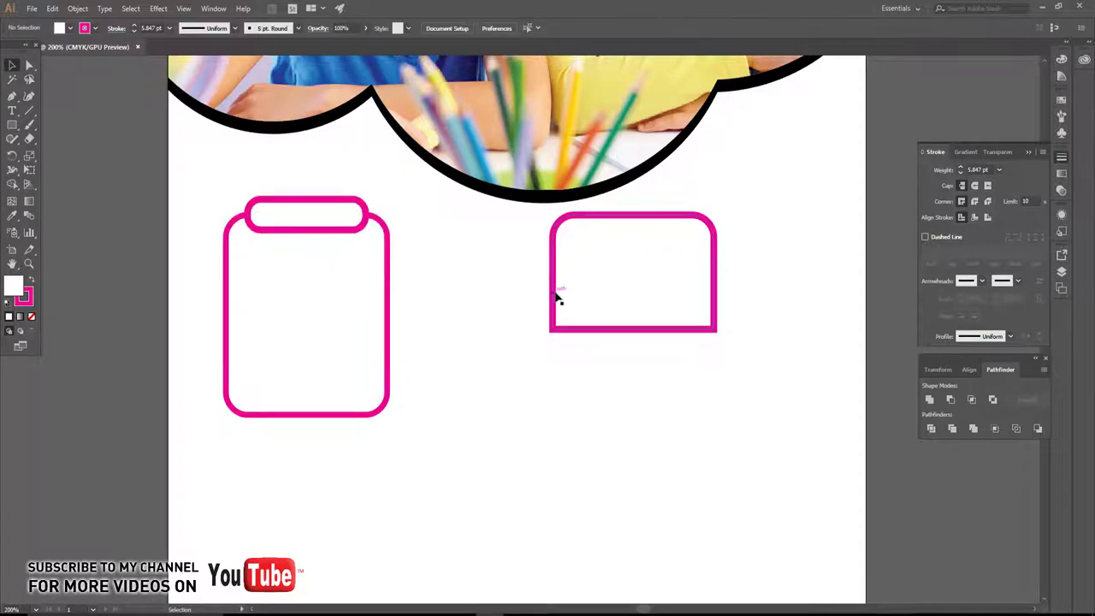
click(556, 294)
Place the healthy-snack-kids-school photo onto the artboard.
click(103, 128)
click(32, 8)
click(63, 200)
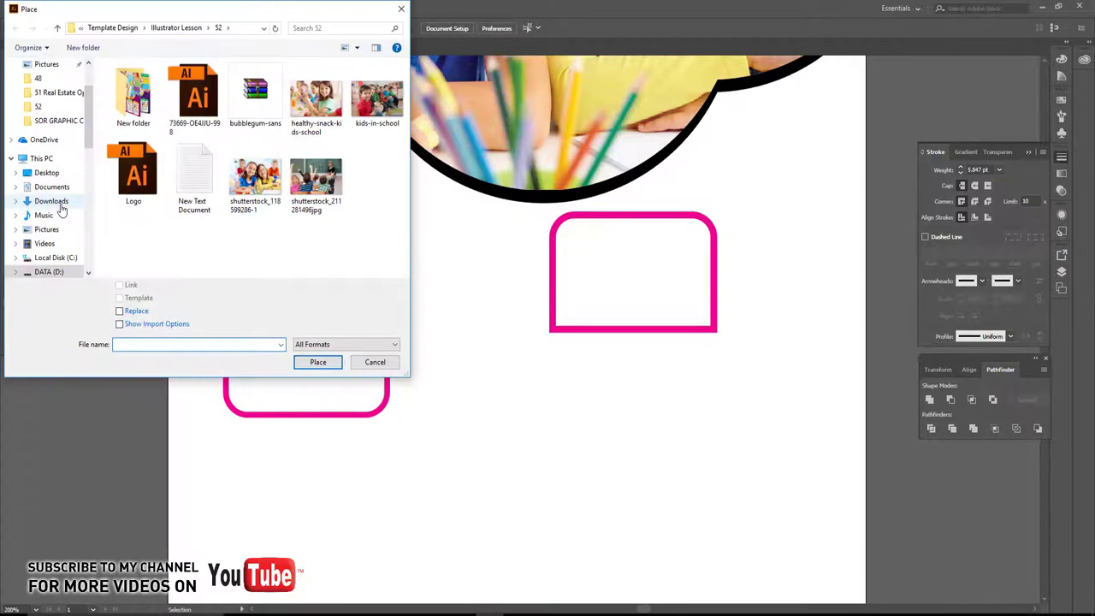
click(315, 101)
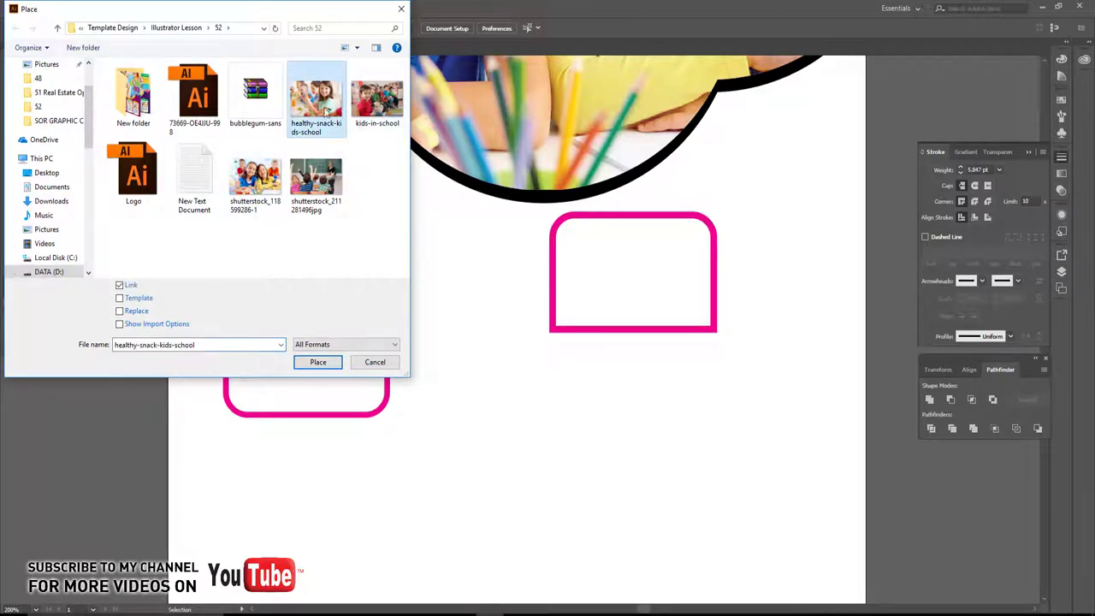
click(317, 362)
click(553, 255)
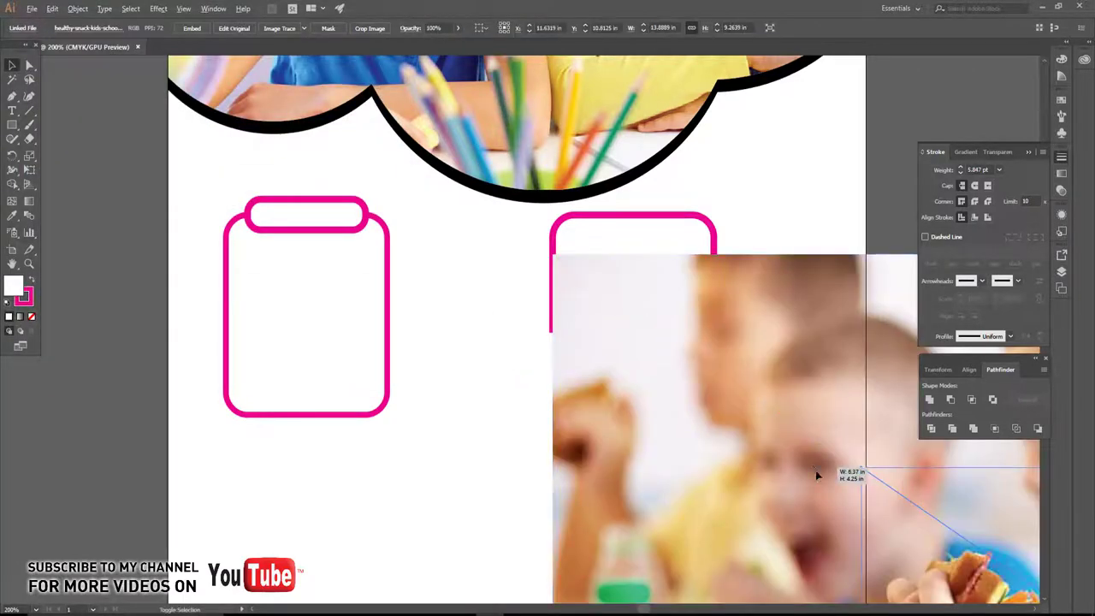
drag(554, 255, 298, 176)
Scale and move the photo so it covers the rounded-top box.
key(ctrl+minus)
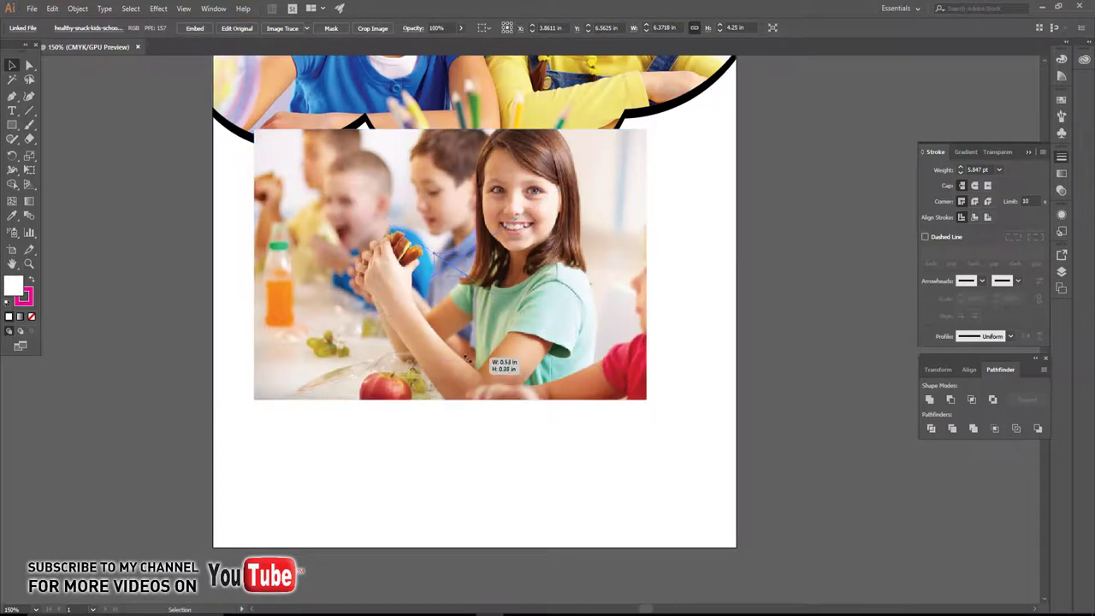
drag(649, 402, 507, 368)
key(ctrl+plus)
key(ctrl+plus)
drag(448, 276, 625, 236)
scroll(625, 236, right, 5)
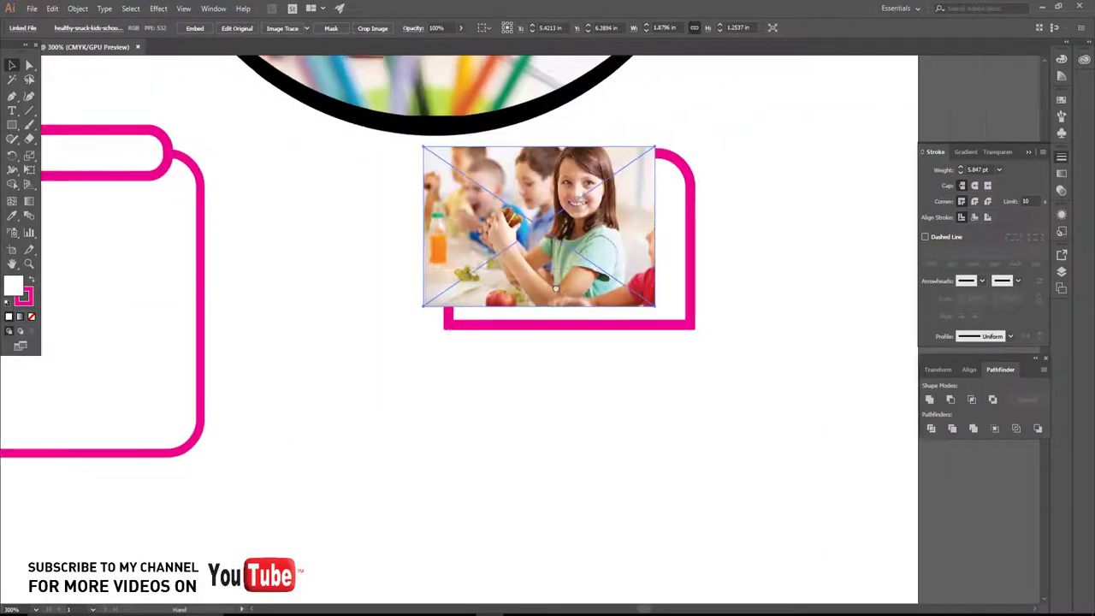
drag(500, 300, 569, 349)
Bring the rounded-top box in front of the photo.
key(ctrl+shift+bracketleft)
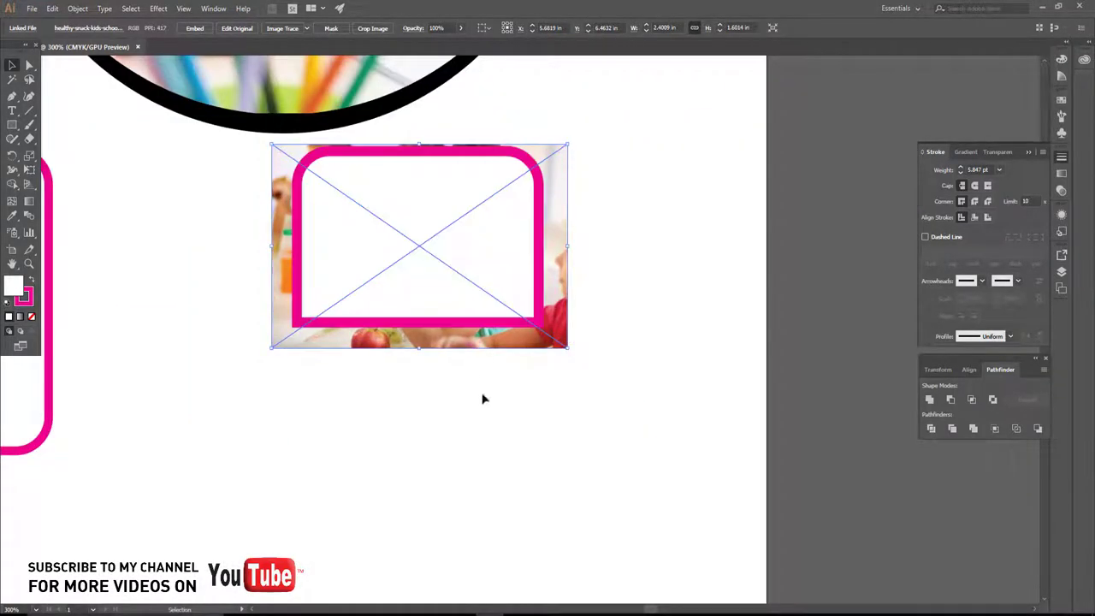
right_click(379, 235)
click(440, 313)
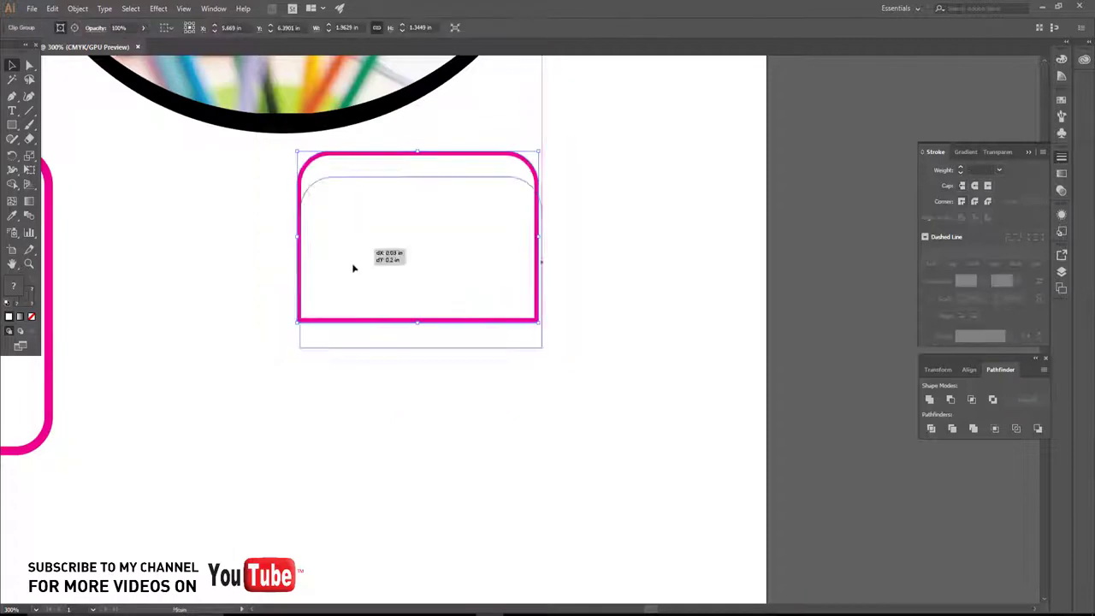
drag(425, 254, 303, 368)
key(ctrl+z)
Select the box and photo together and make a clipping mask.
key(ctrl+z)
click(376, 437)
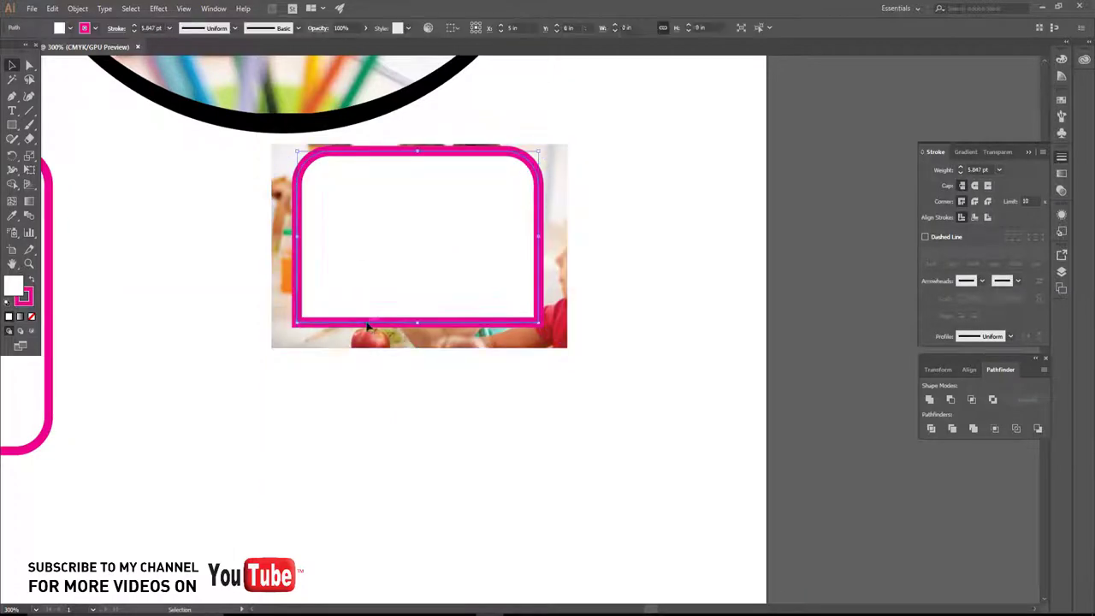
mouse_move(385, 295)
mouse_down()
mouse_move(349, 391)
mouse_move(371, 234)
mouse_up()
key(ctrl+z)
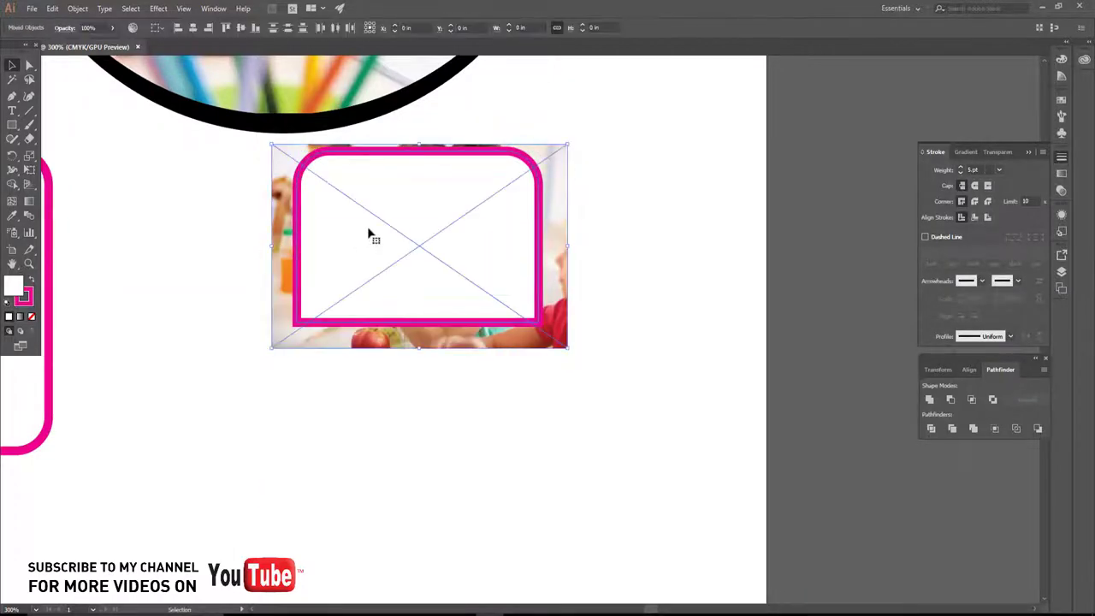
right_click(369, 225)
click(376, 313)
key(ctrl+minus)
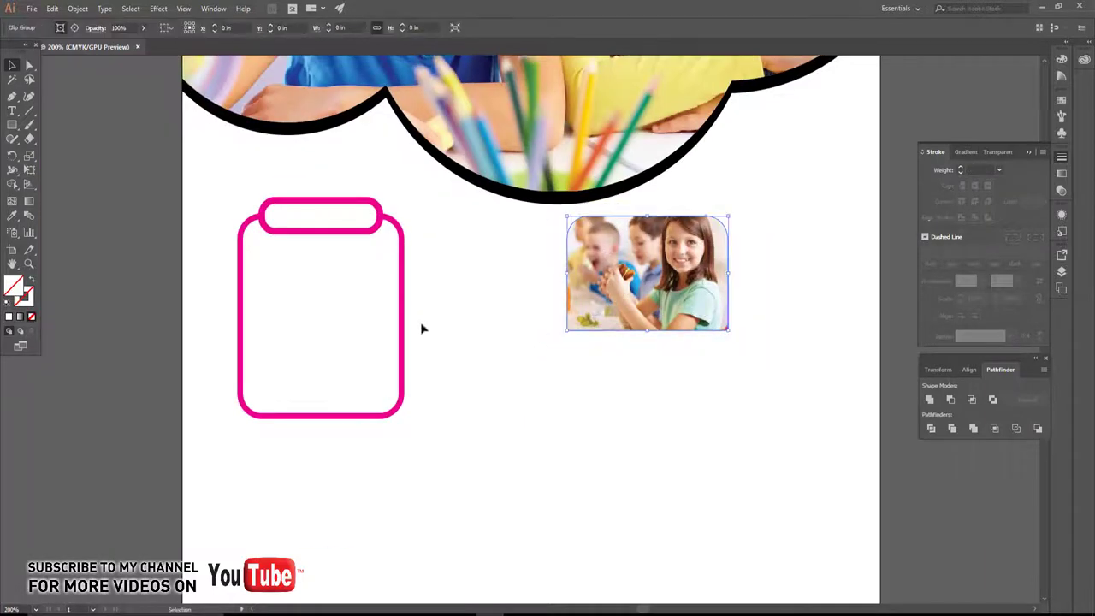
Align the clipped photo to the clipboard's left and top edges and send it behind the clipboard.
shift+click(404, 308)
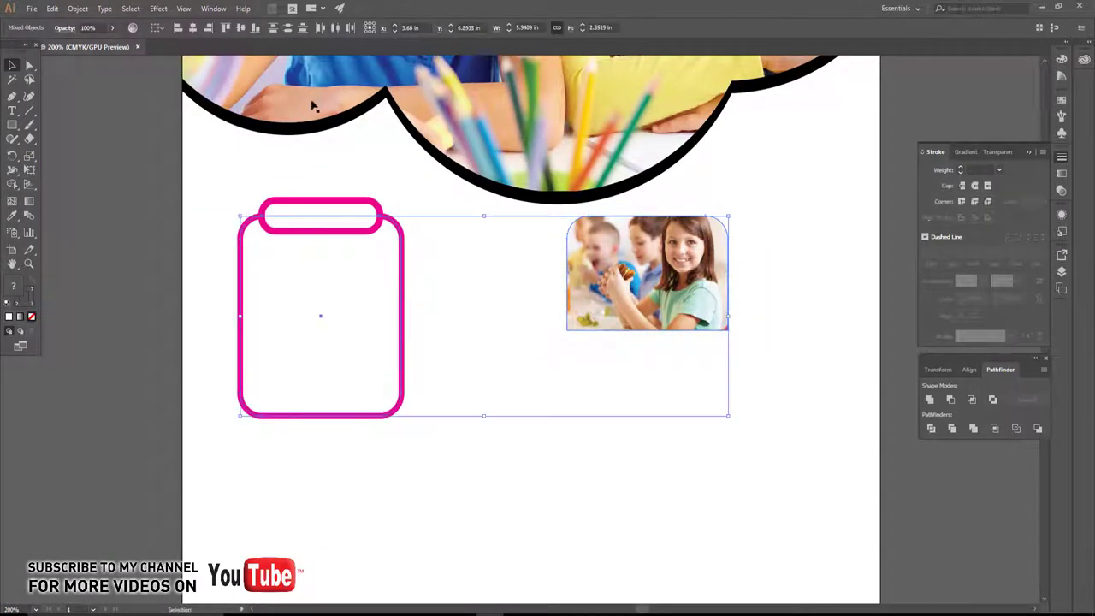
click(159, 27)
click(178, 27)
click(491, 326)
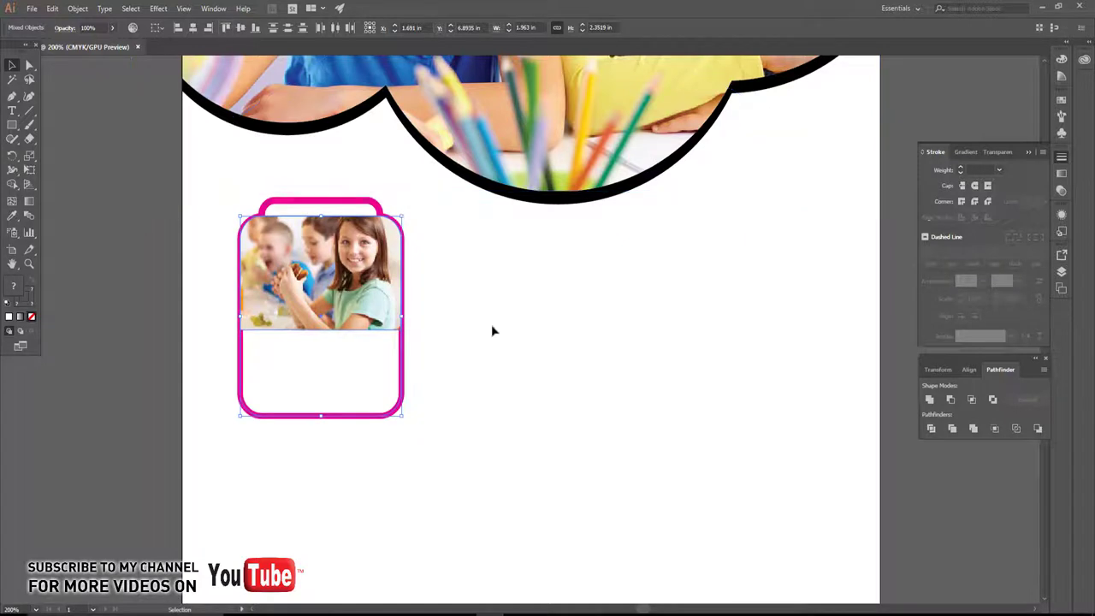
scroll(424, 313, up, 1)
click(379, 305)
key(Delete)
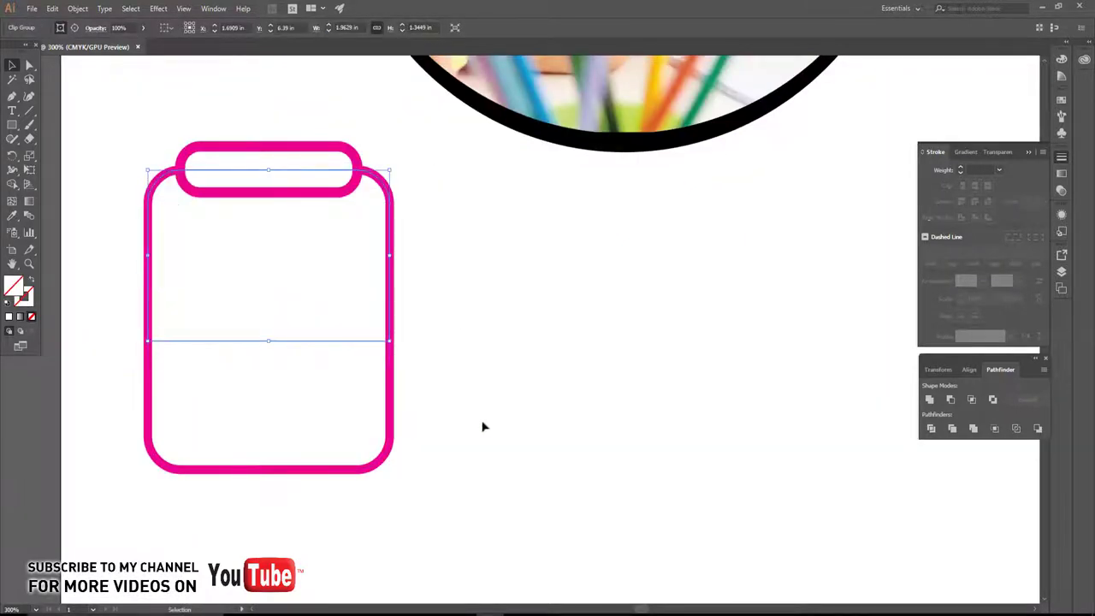
click(481, 427)
Set the clipboard outline's fill to None to reveal the photo, then fill the clipboard rectangle white.
click(325, 416)
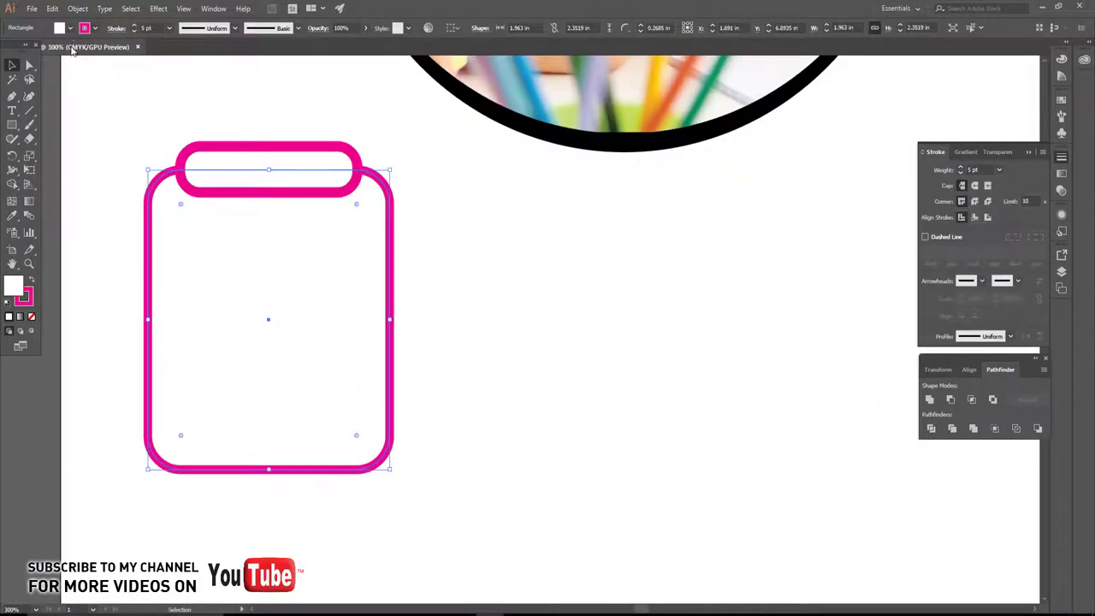
click(70, 29)
click(9, 49)
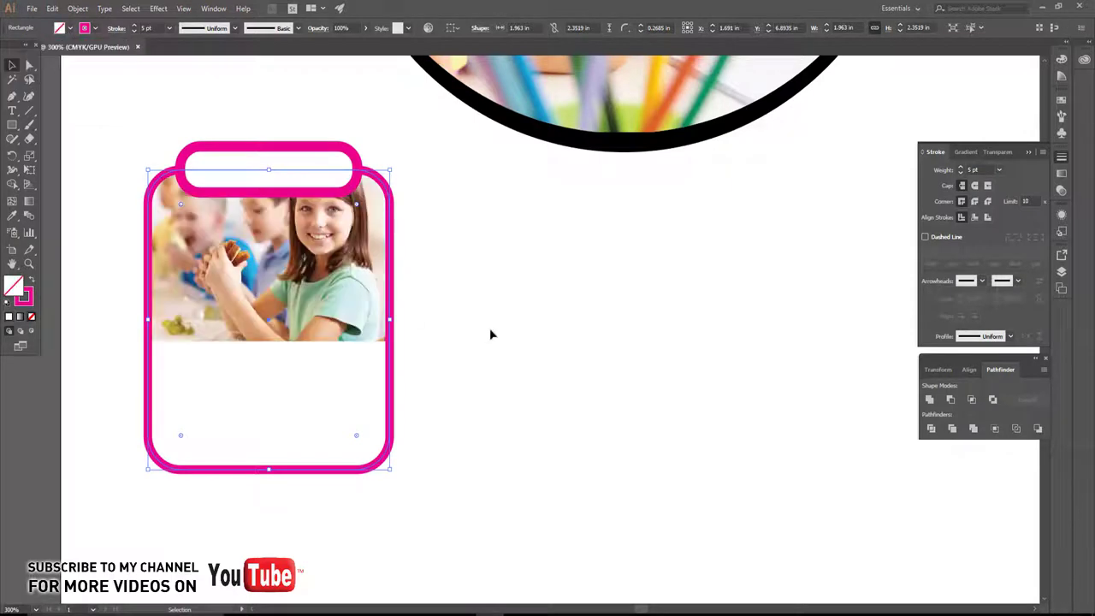
scroll(489, 327, up, 1)
scroll(490, 327, up, 1)
scroll(496, 376, up, 1)
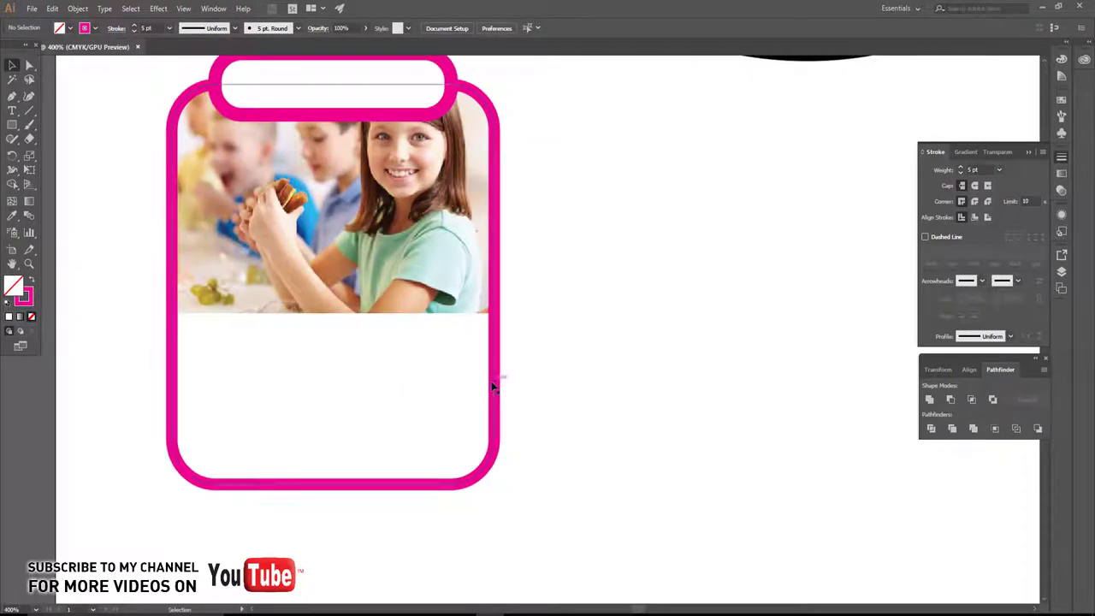
key(a)
click(494, 387)
key(v)
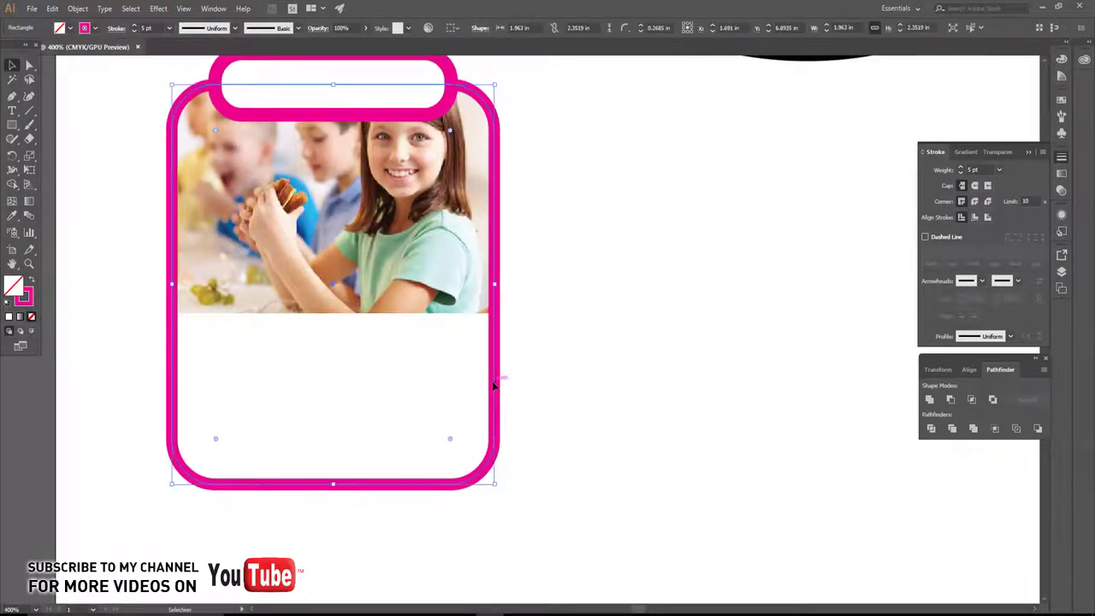
click(70, 28)
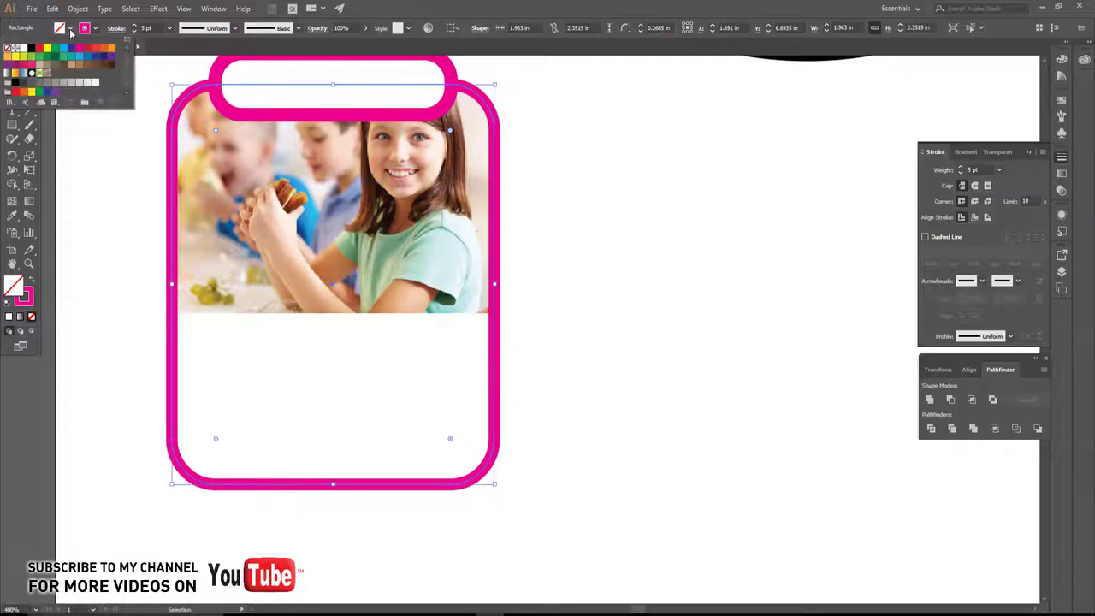
click(24, 49)
click(136, 265)
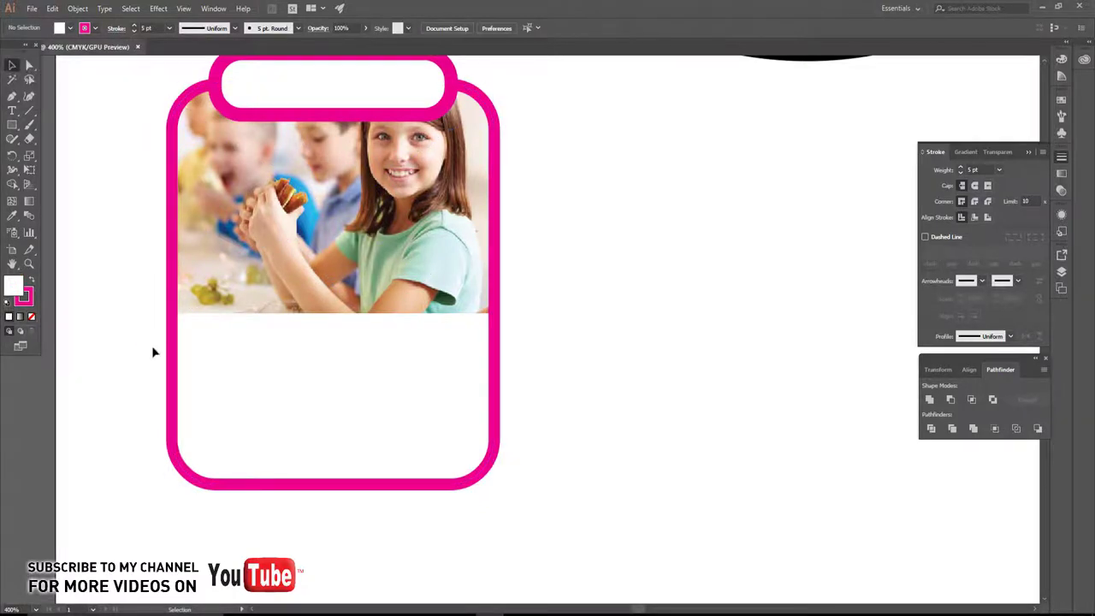
scroll(148, 372, down, 1)
scroll(237, 367, down, 1)
Copy the 'our teachers' text into the clipboard's tab.
scroll(256, 366, down, 1)
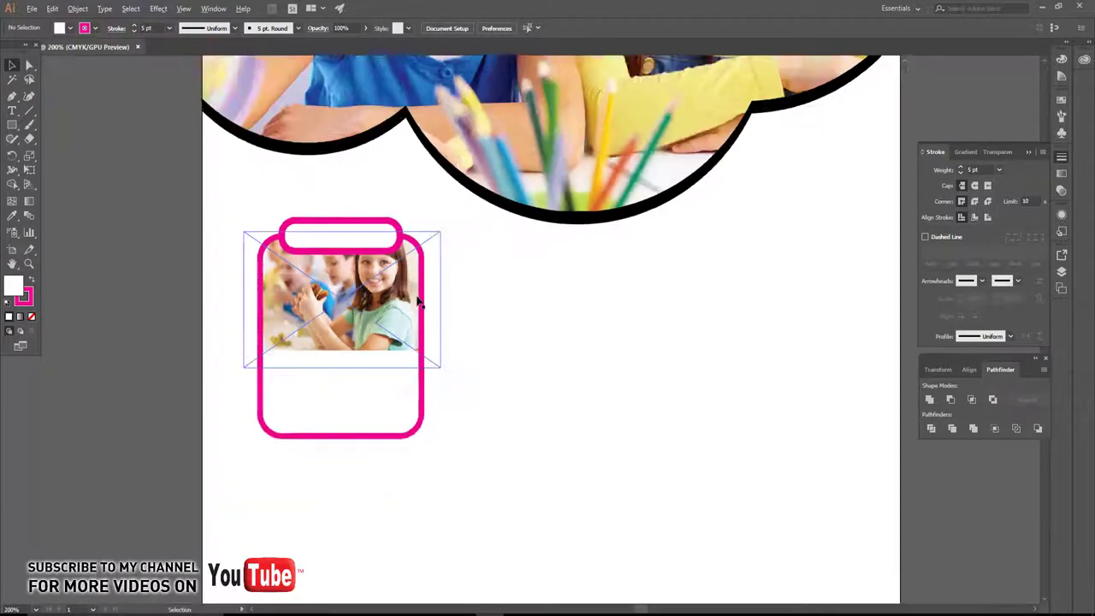
drag(671, 109, 337, 301)
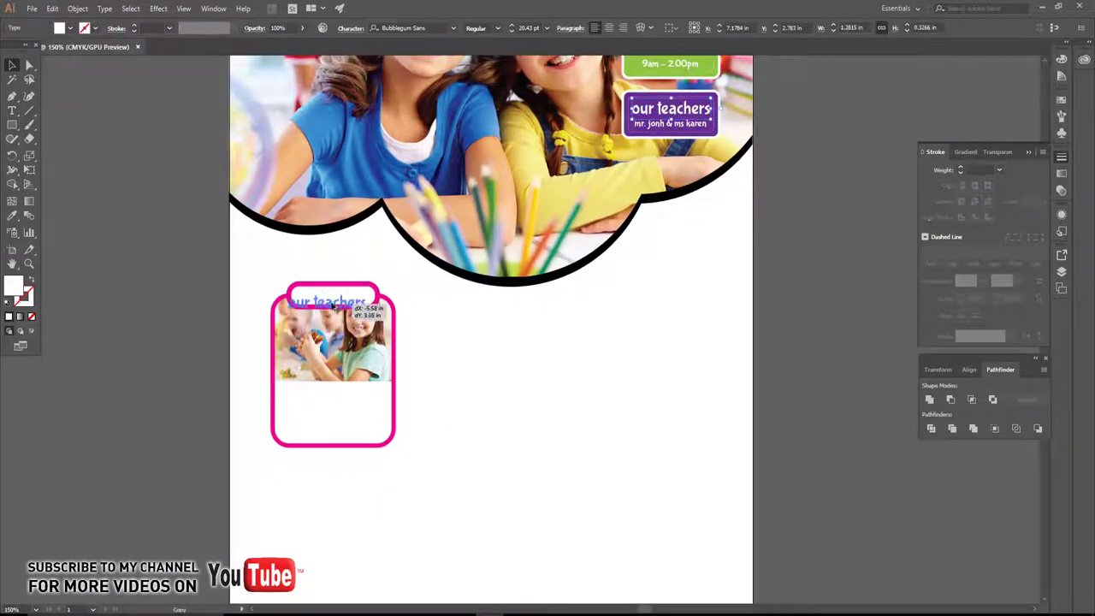
scroll(337, 302, up, 2)
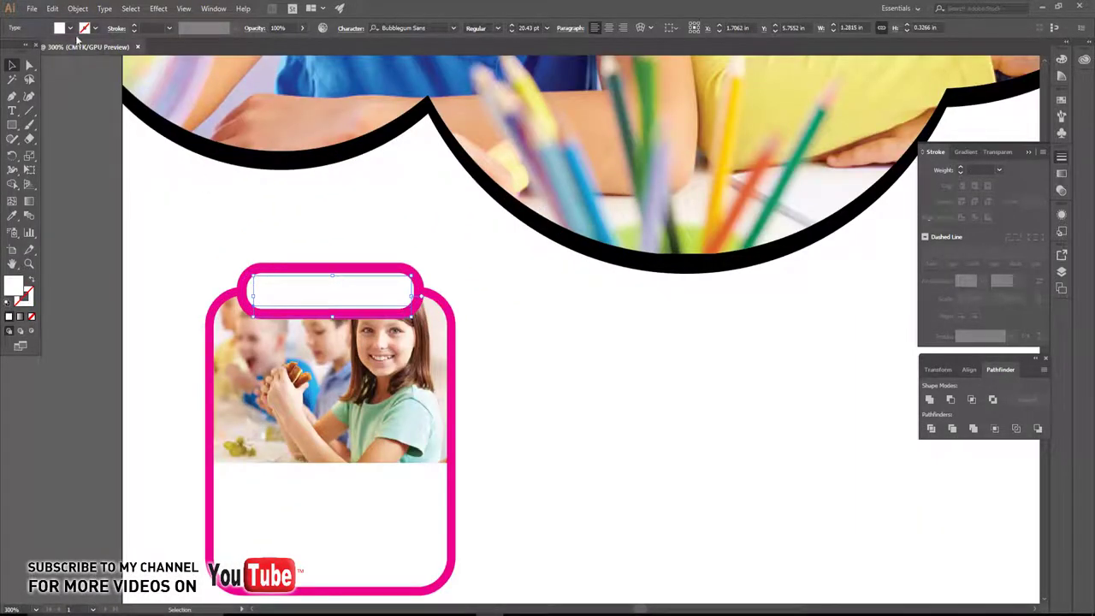
click(71, 29)
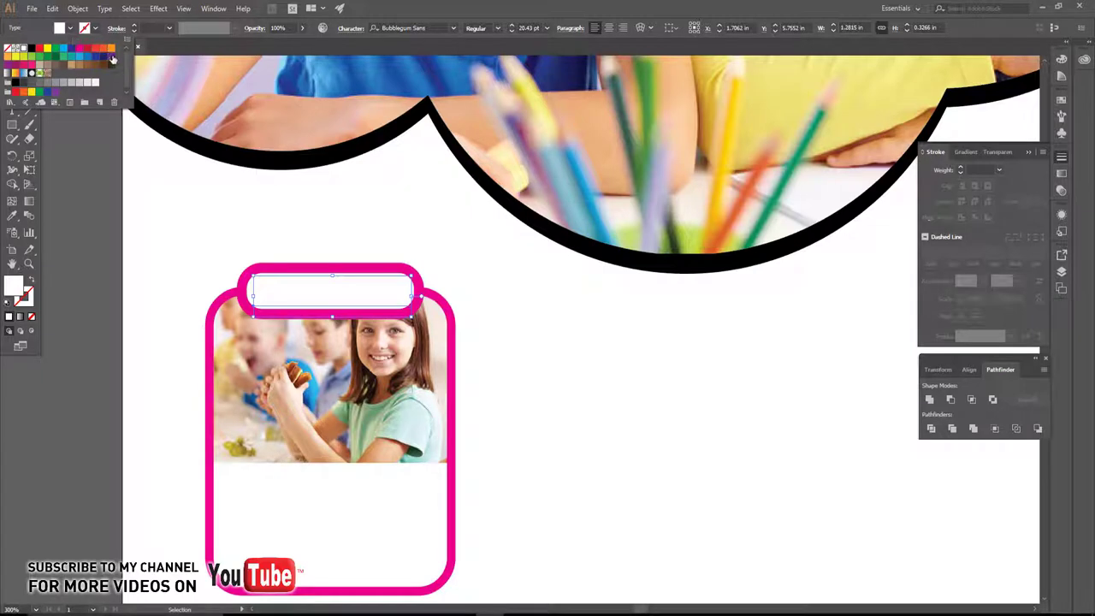
click(77, 119)
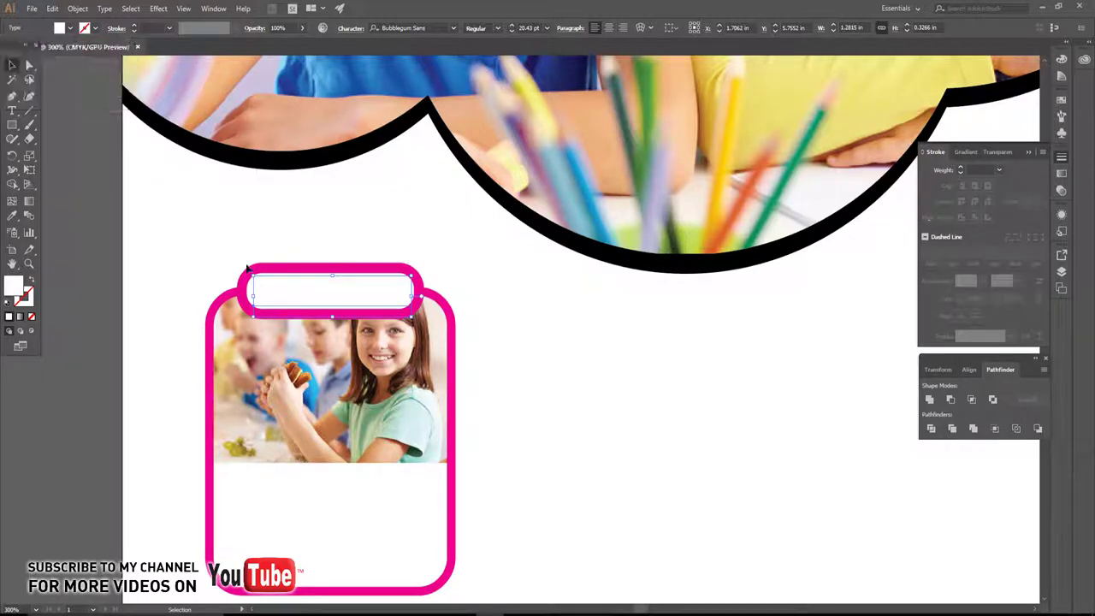
click(236, 254)
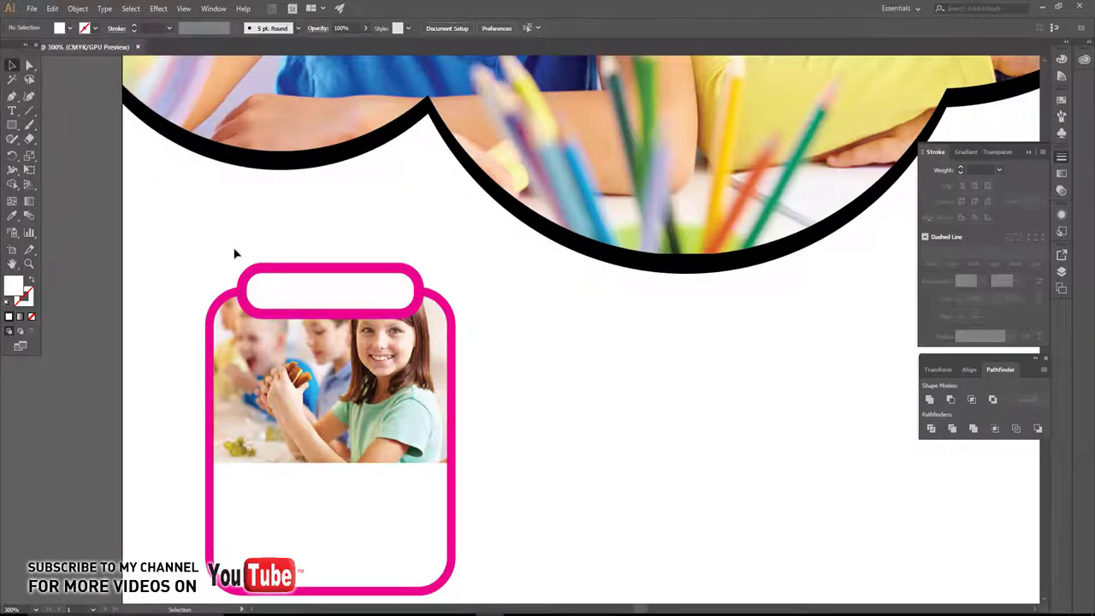
Fill the clip bar's pill header with the pink swatch.
click(248, 276)
click(84, 27)
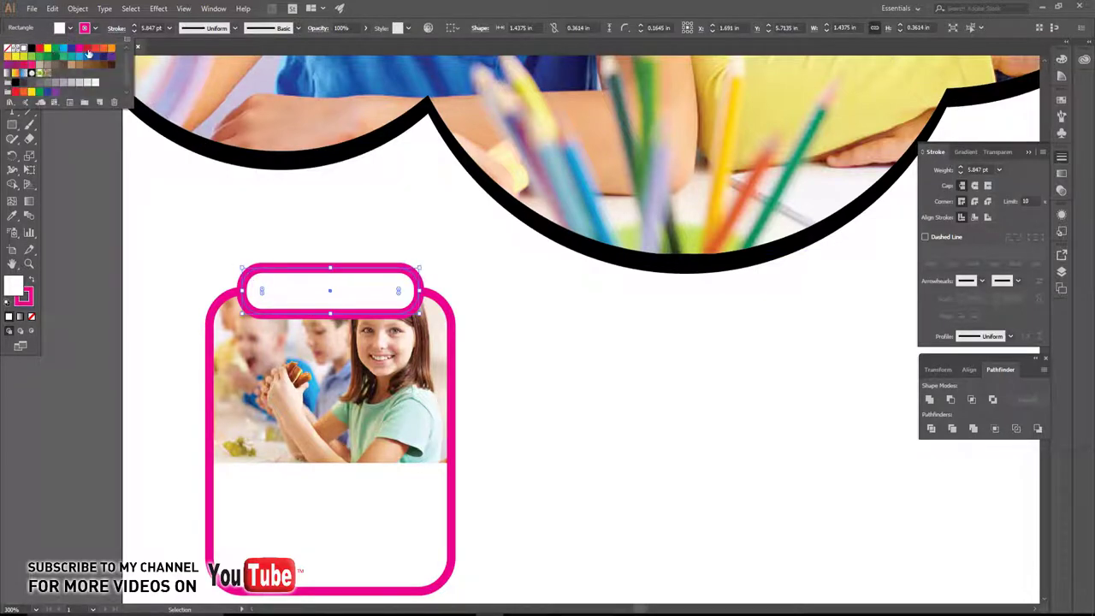
click(88, 53)
click(309, 295)
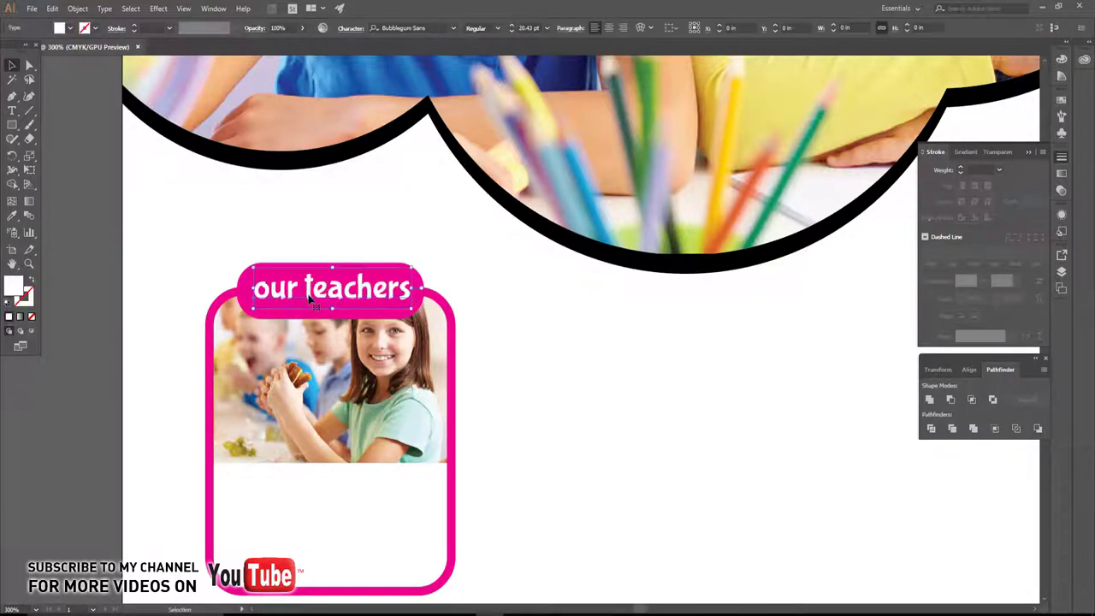
Change the label to 'welcome' and copy the 'our teachers' Bubblegum Sans style onto it.
double_click(309, 295)
key(ctrl+a)
text(a)
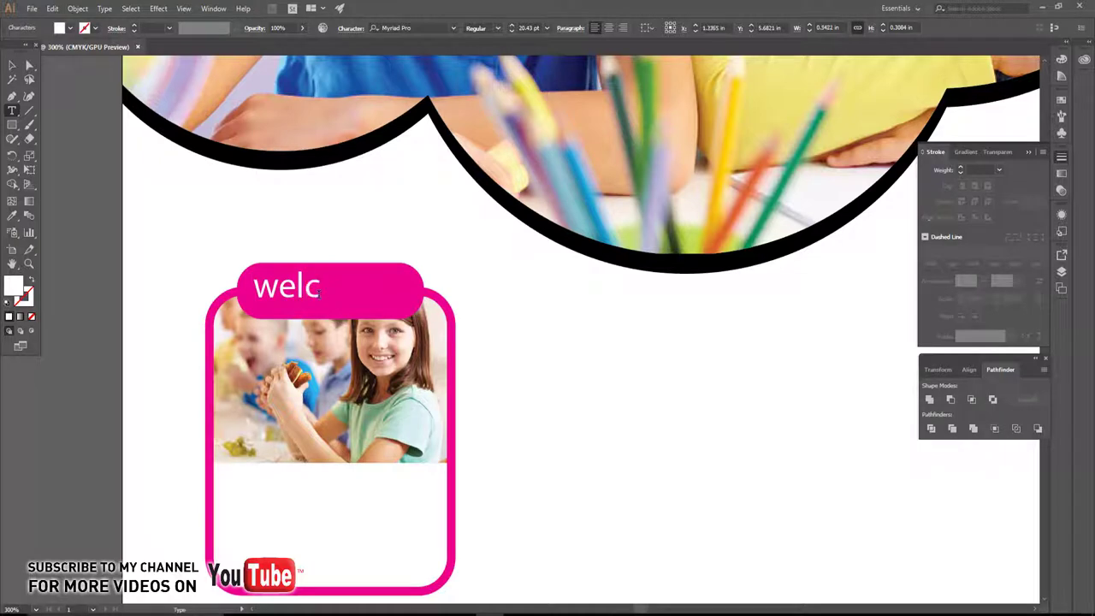
scroll(137, 269, down, 1)
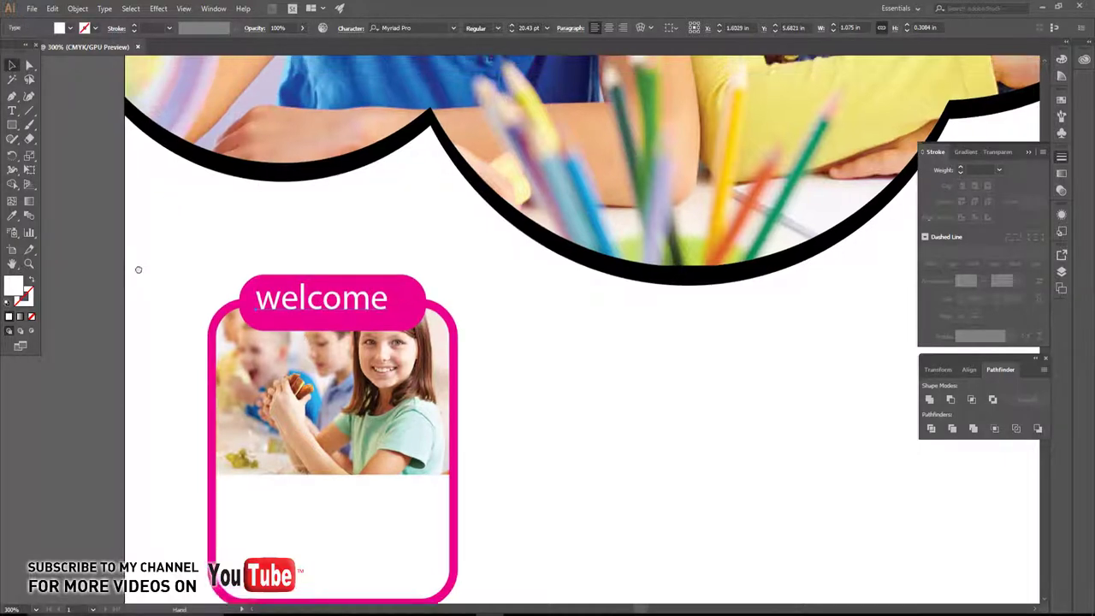
scroll(256, 256, up, 2)
mouse_move(342, 214)
mouse_down()
mouse_move(456, 264)
mouse_move(433, 267)
mouse_up()
key(i)
click(737, 86)
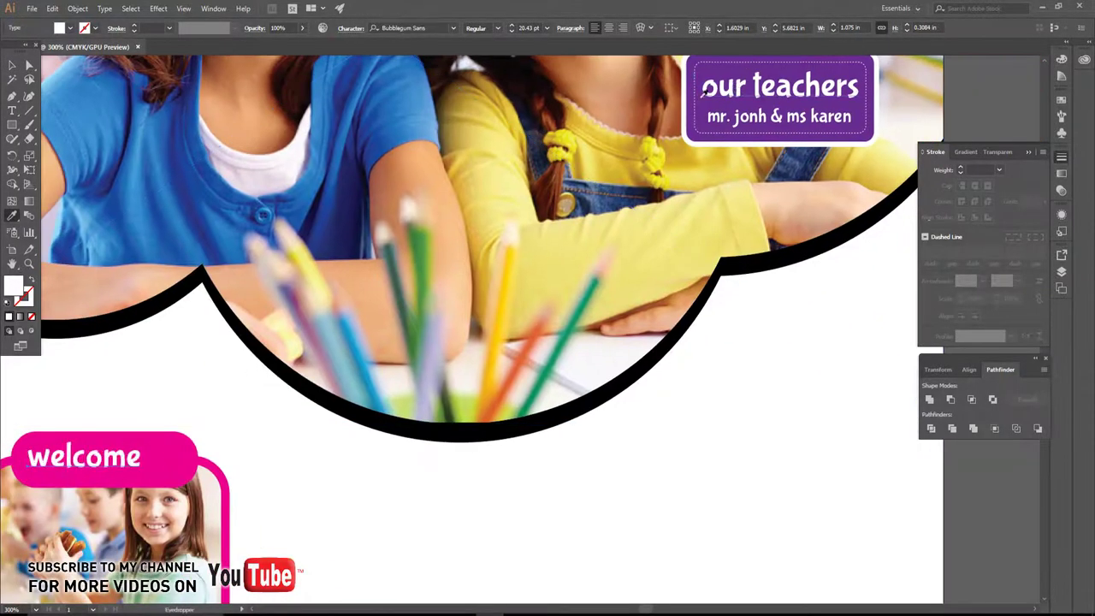
Centre the 'welcome' text horizontally in the pink pill.
key(v)
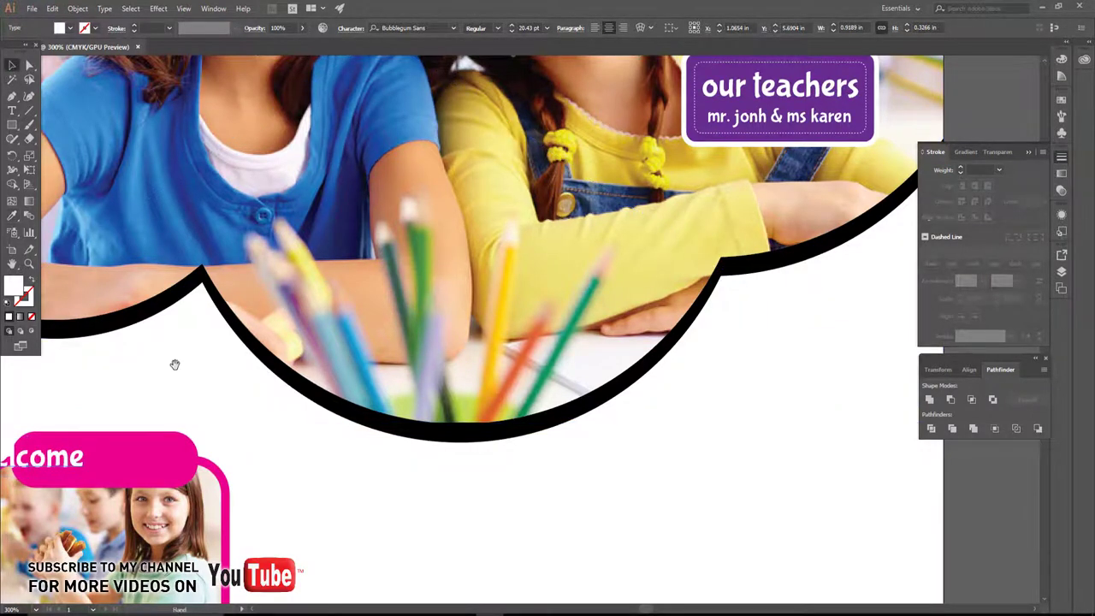
scroll(171, 361, down, 3)
click(322, 259)
drag(322, 259, 395, 259)
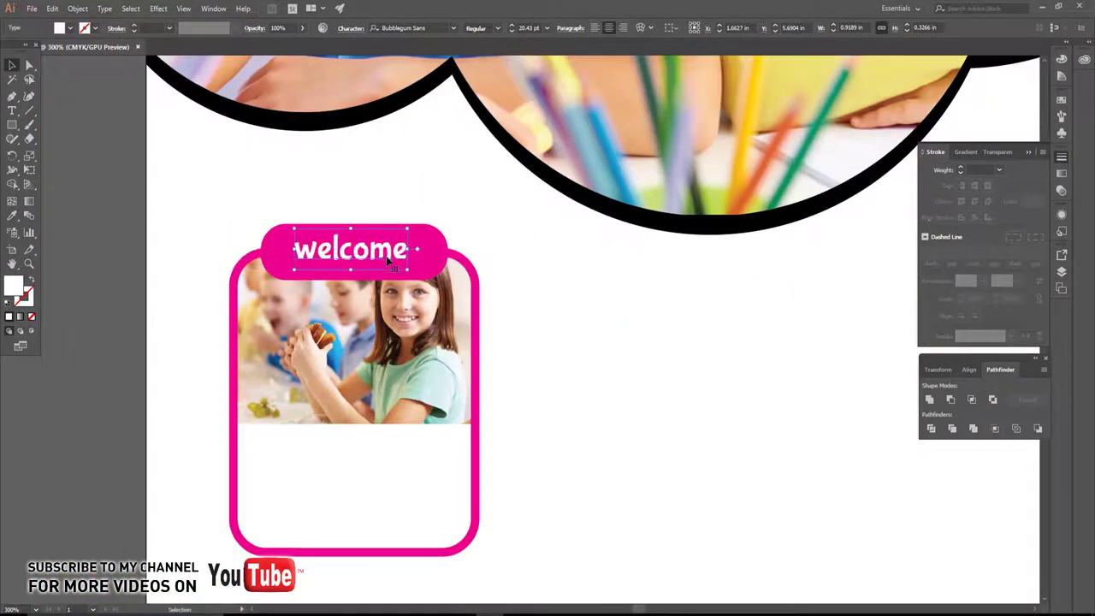
drag(477, 417, 486, 362)
click(334, 206)
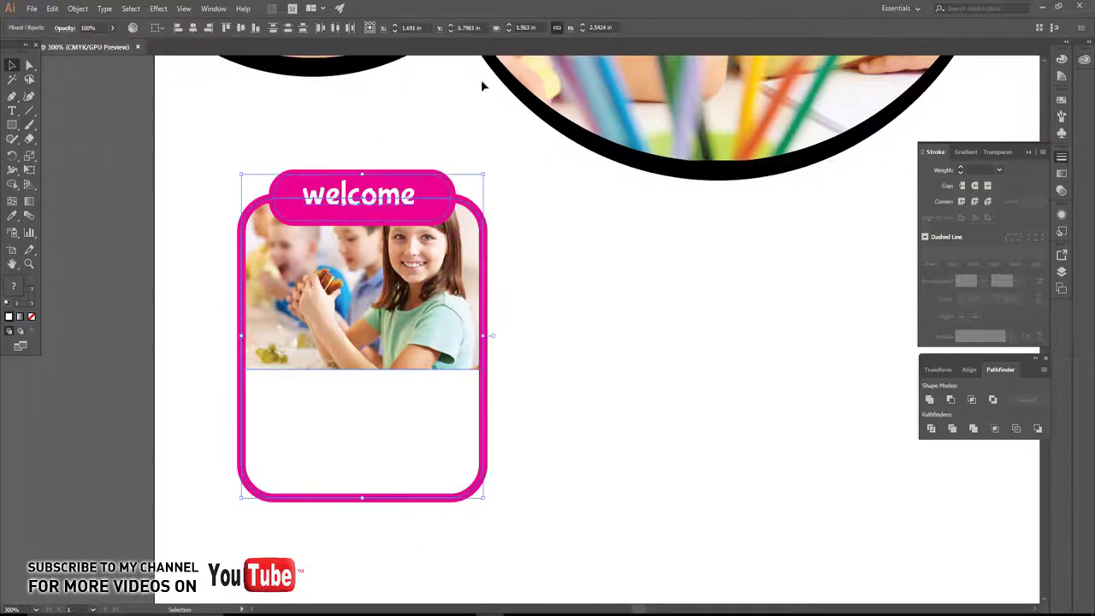
click(179, 143)
scroll(300, 256, down, 1)
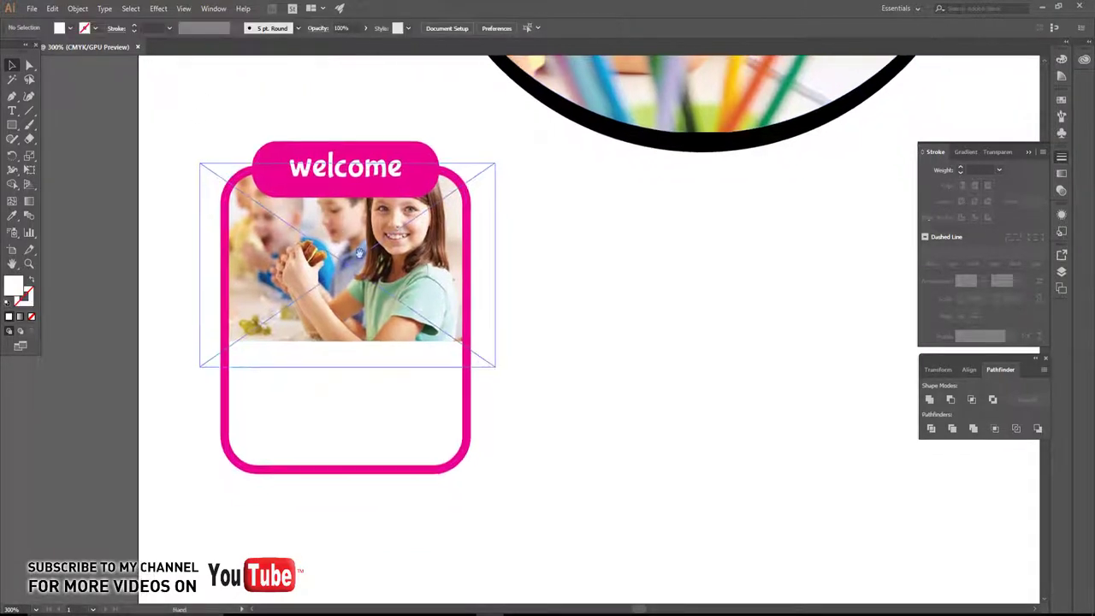
scroll(425, 359, down, 1)
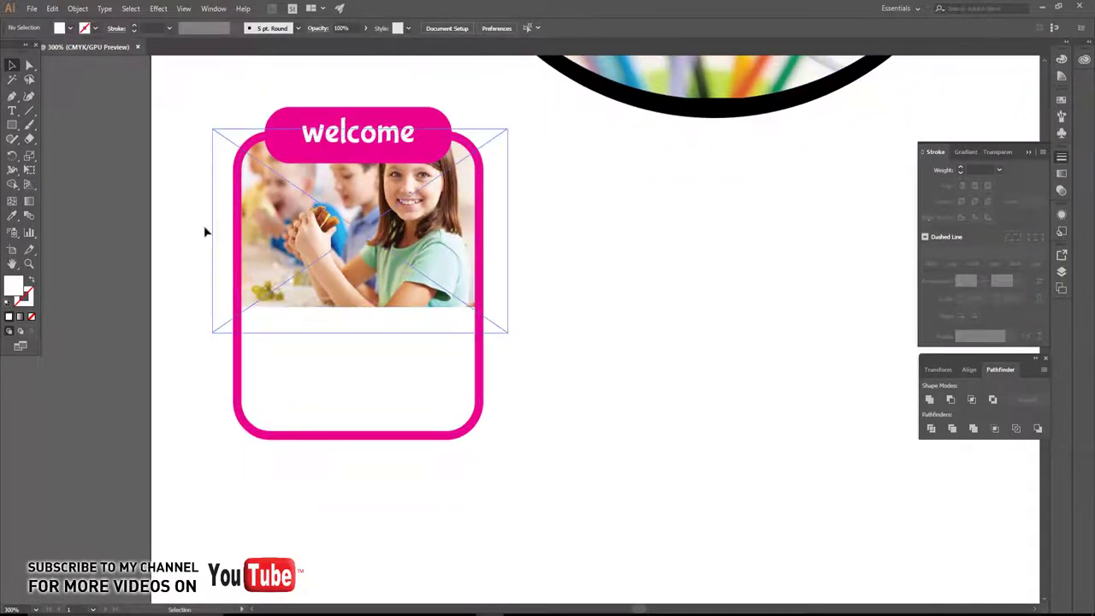
Add a placeholder-text area under the photo and resize its frame to fit the card.
key(t)
drag(249, 314, 672, 457)
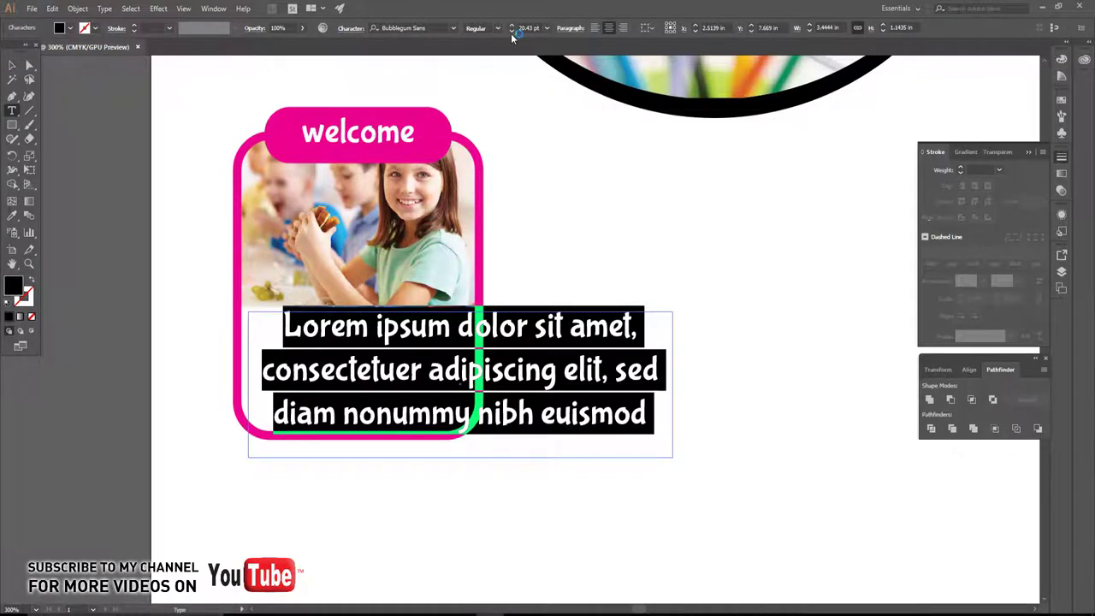
click(511, 31)
click(511, 32)
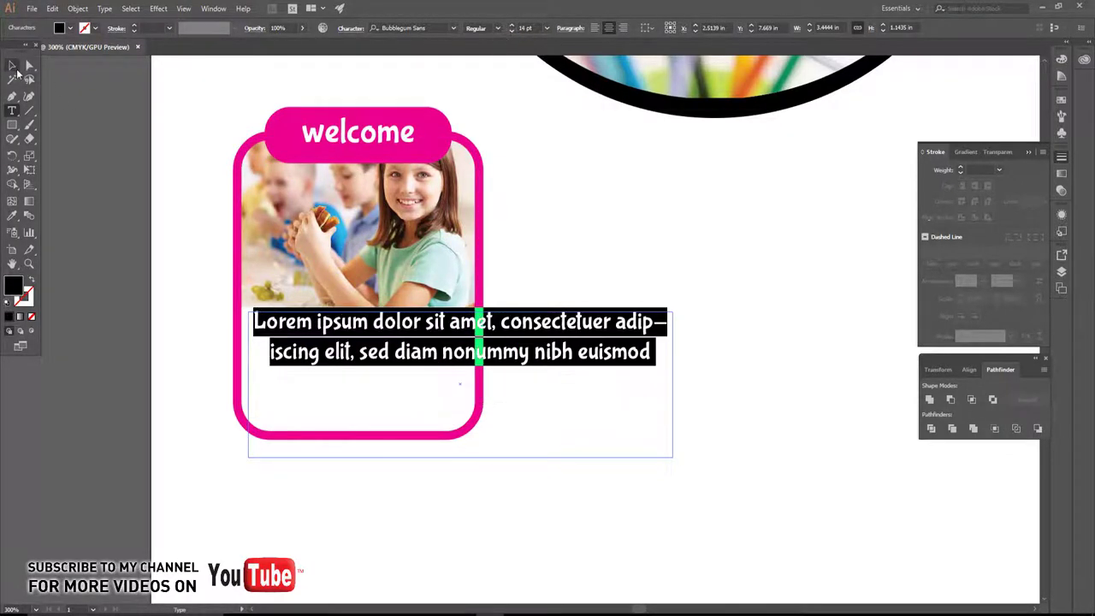
click(11, 66)
drag(672, 384, 478, 384)
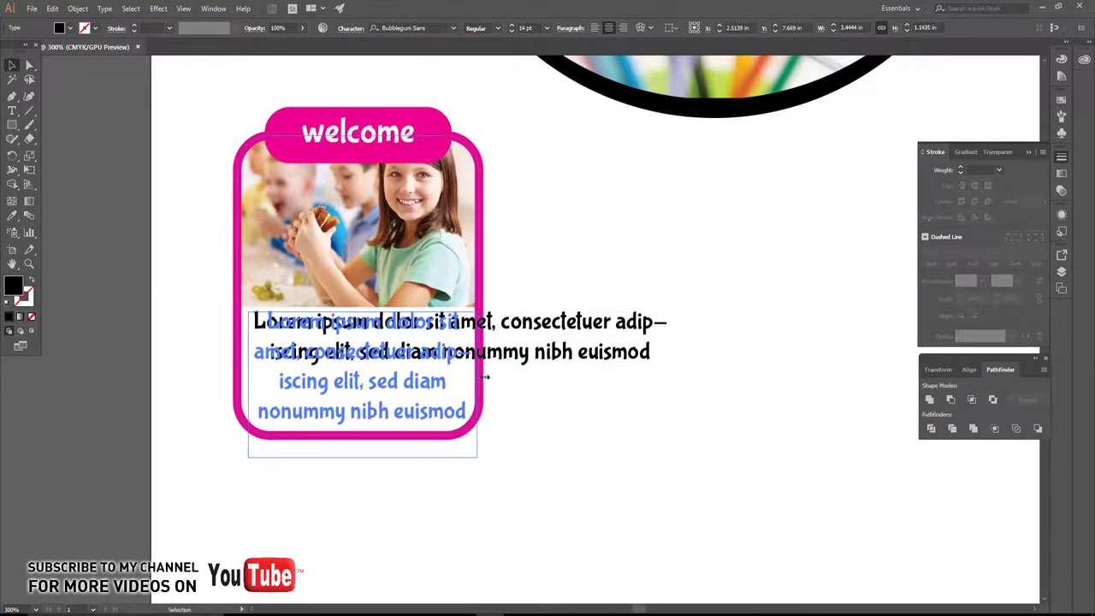
drag(363, 462, 362, 425)
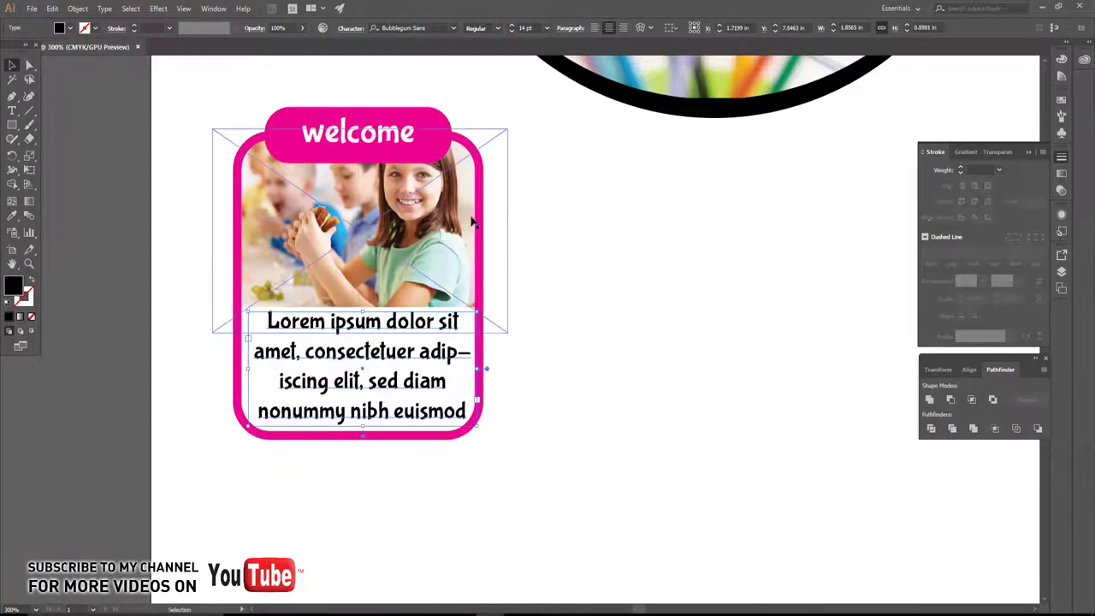
click(511, 32)
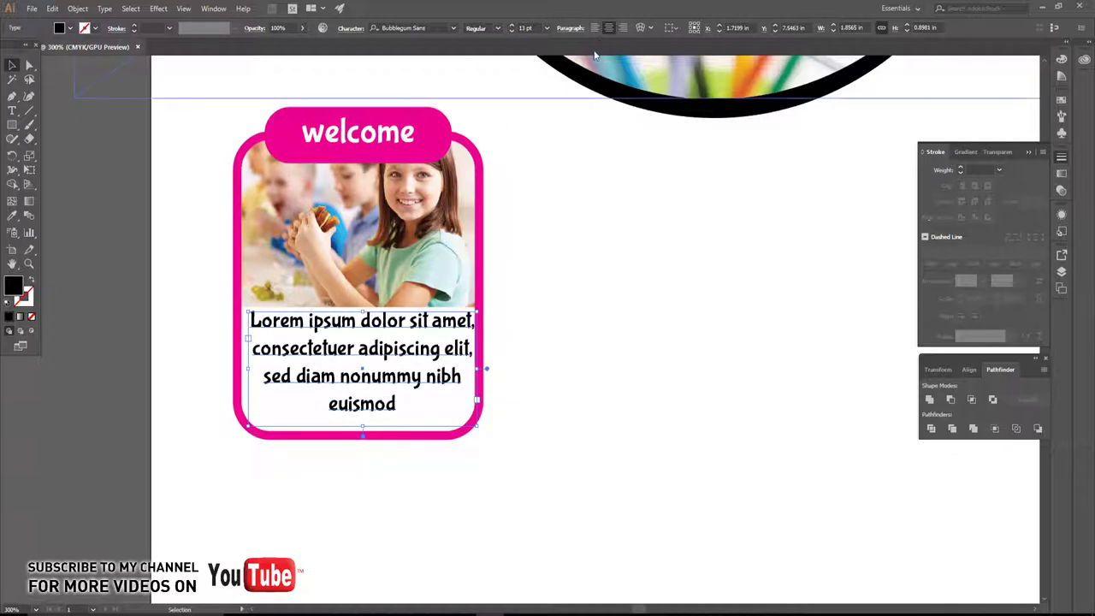
Justify the paragraph with all lines forced, set it to 11 pt, and trim the frame.
click(570, 28)
click(573, 49)
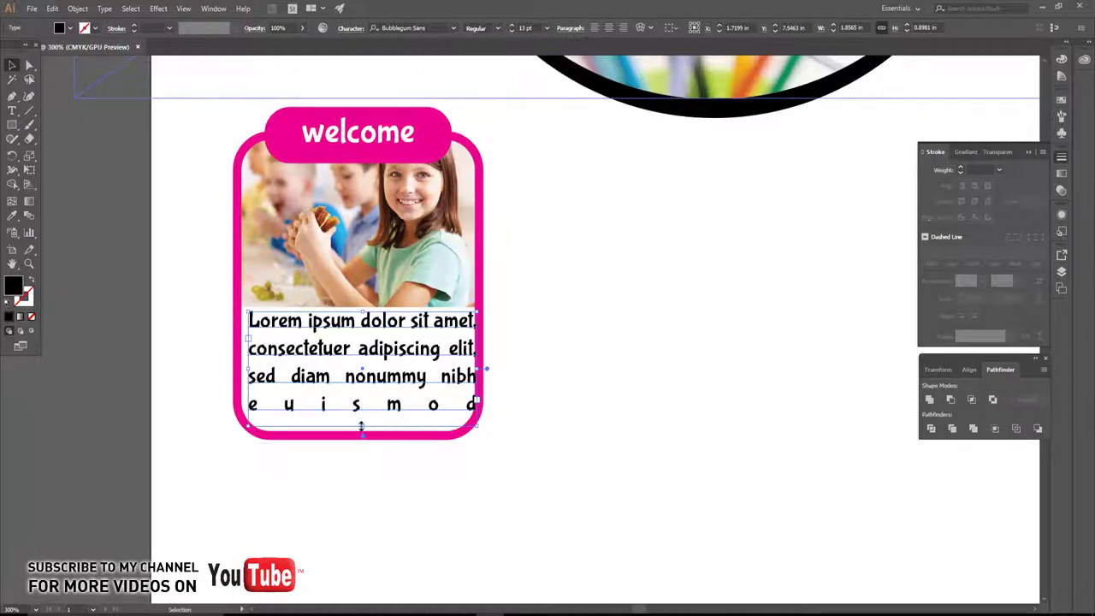
click(511, 31)
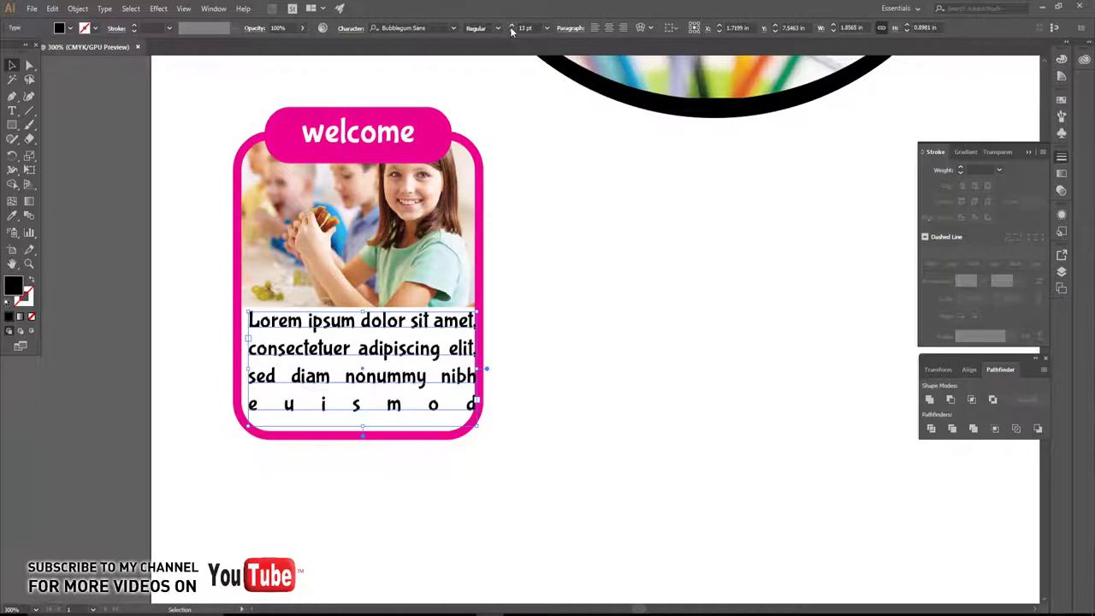
click(511, 26)
click(511, 33)
click(512, 33)
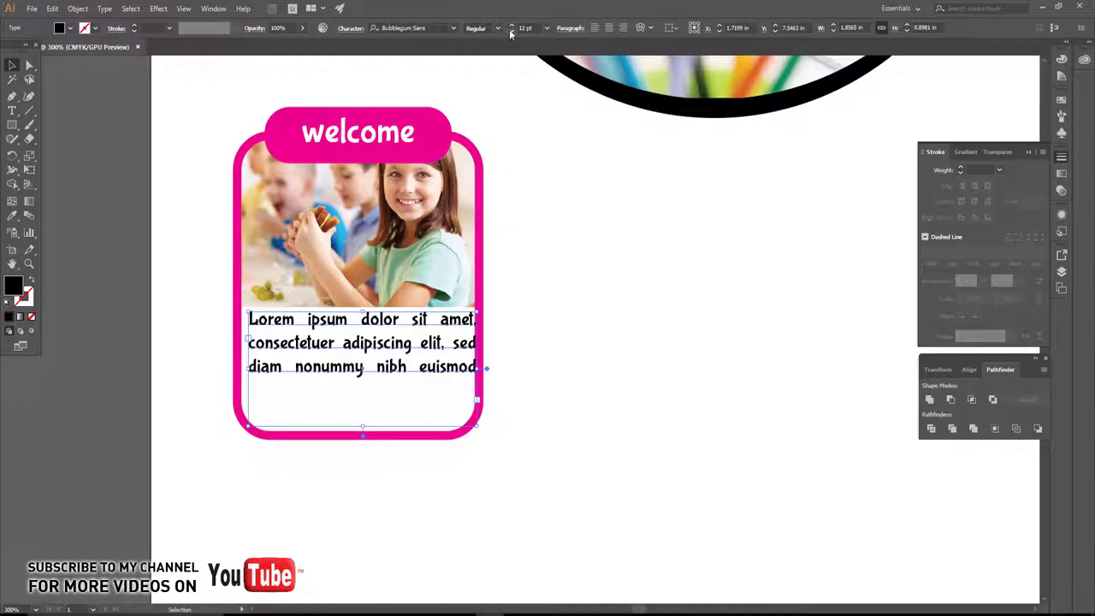
drag(477, 366, 466, 368)
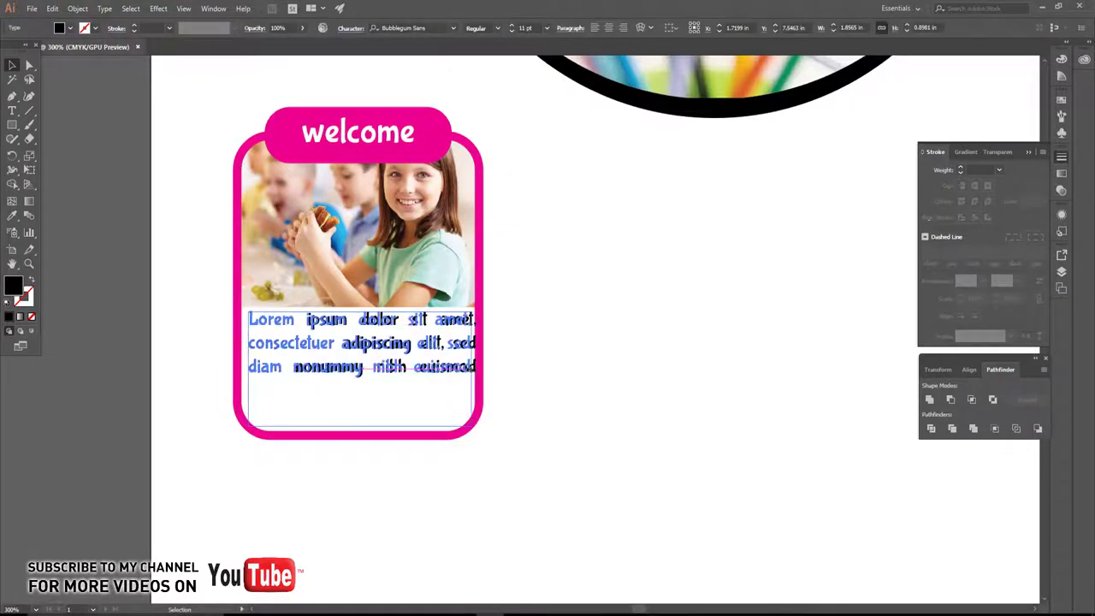
drag(358, 426, 357, 393)
click(488, 366)
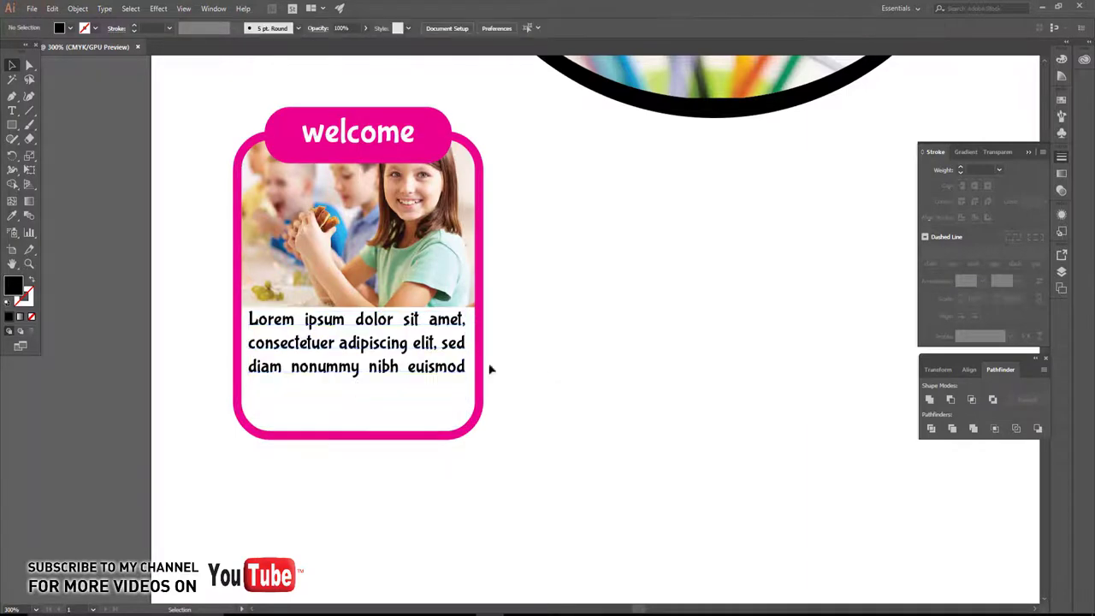
click(402, 360)
click(560, 403)
scroll(554, 404, down, 1)
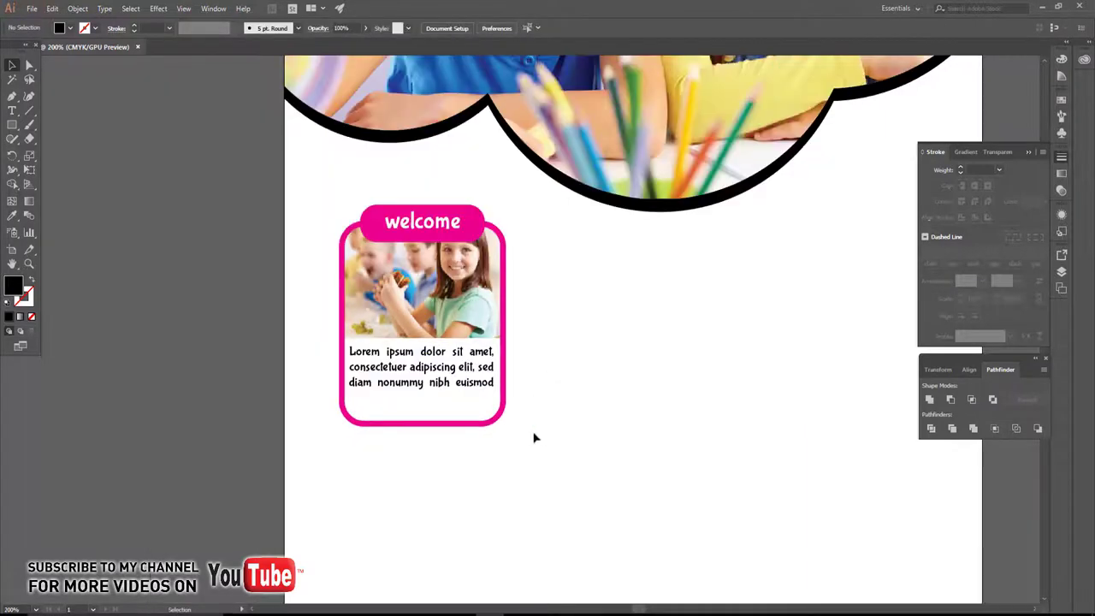
Raise the card frame's bottom edge and extend the text frame to show all three lines.
click(29, 65)
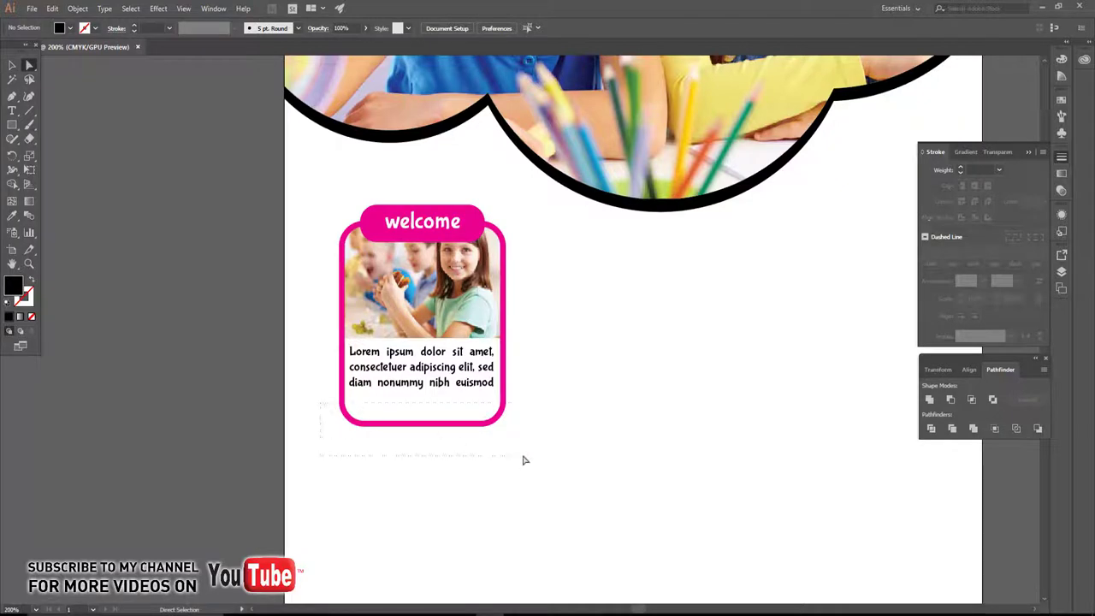
drag(524, 460, 526, 461)
key(ctrl+z)
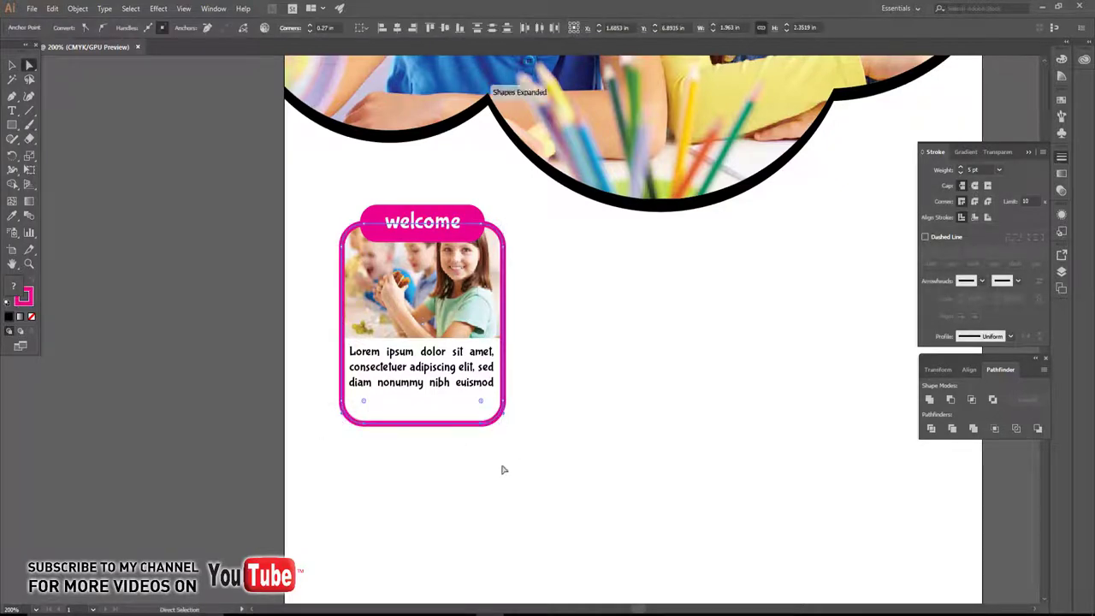
drag(329, 396, 321, 408)
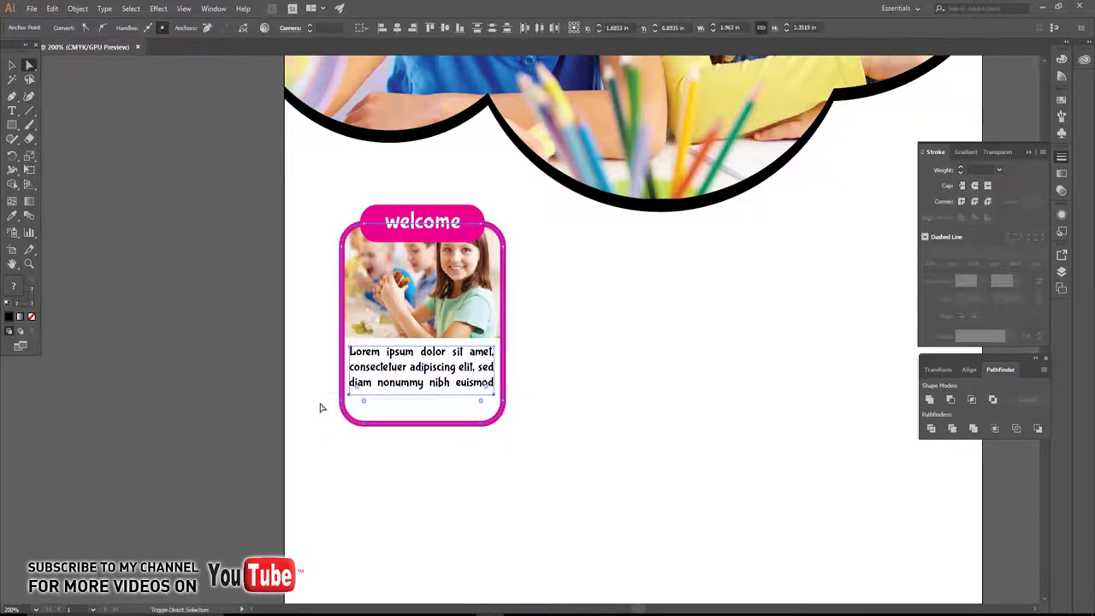
key(shift+Up)
key(shift+Up)
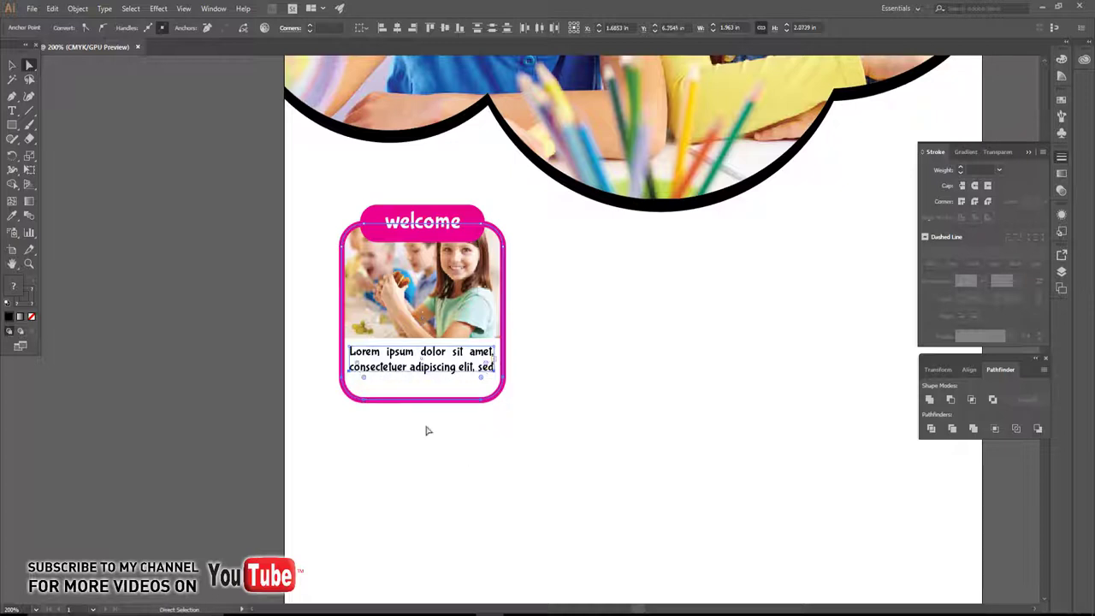
click(12, 65)
click(420, 370)
key(ctrl+plus)
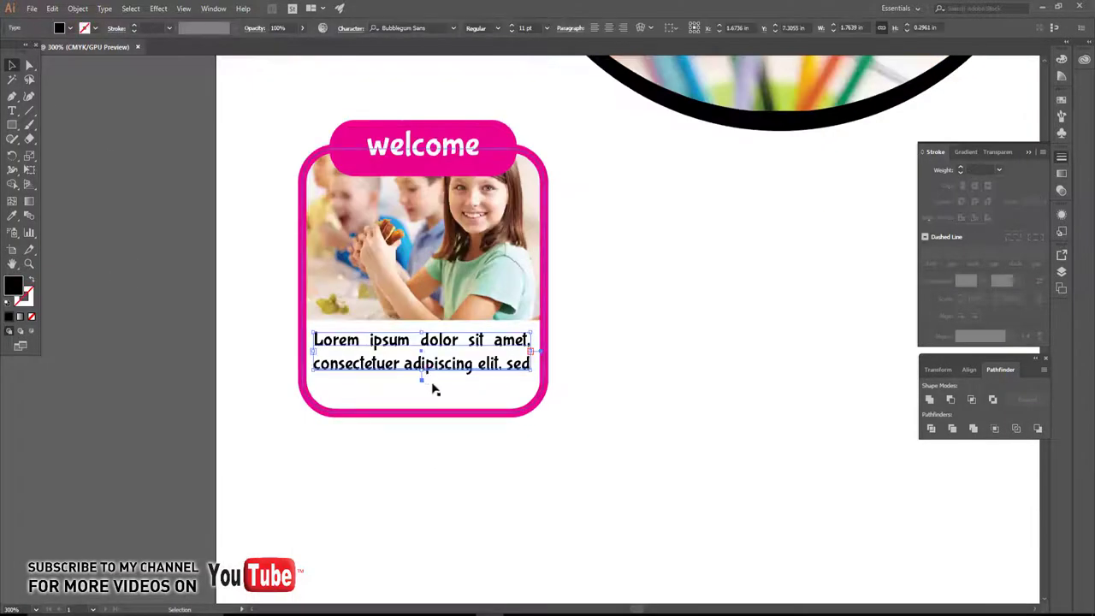
drag(421, 370, 421, 405)
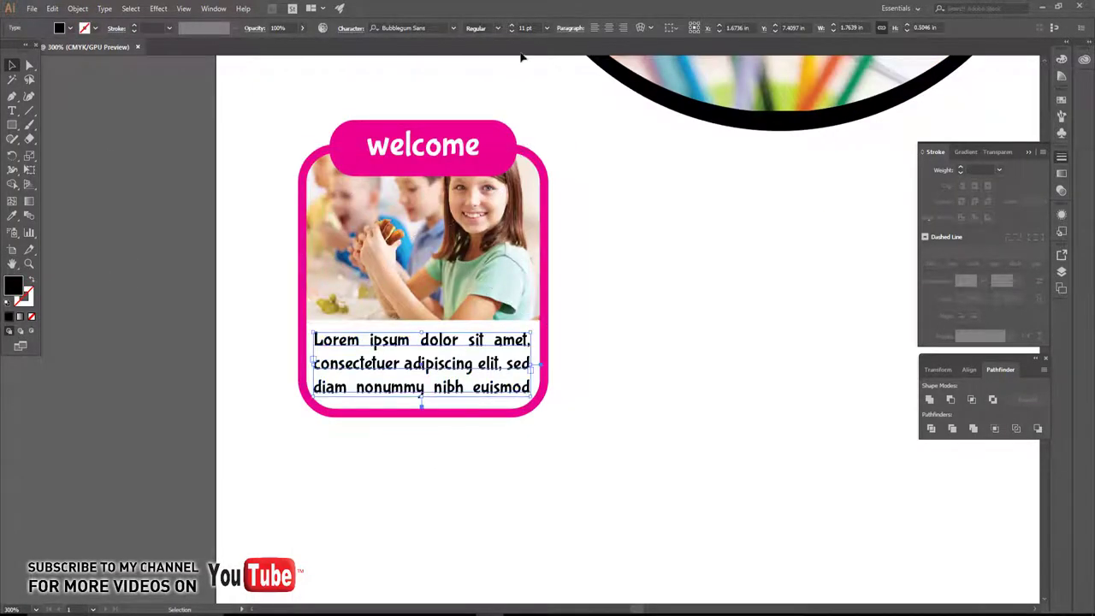
click(619, 318)
Move the card lower and duplicate it into three cards side by side.
scroll(621, 325, down, 2)
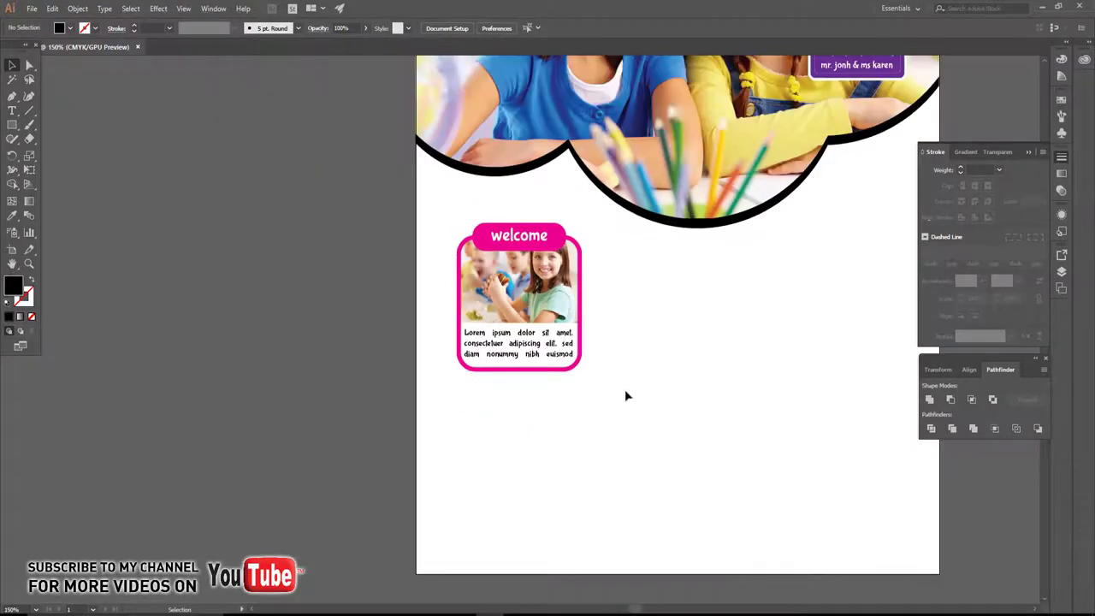
drag(430, 248, 573, 385)
mouse_move(506, 283)
mouse_down()
mouse_move(506, 319)
mouse_move(654, 320)
mouse_up()
key(ctrl+d)
click(685, 465)
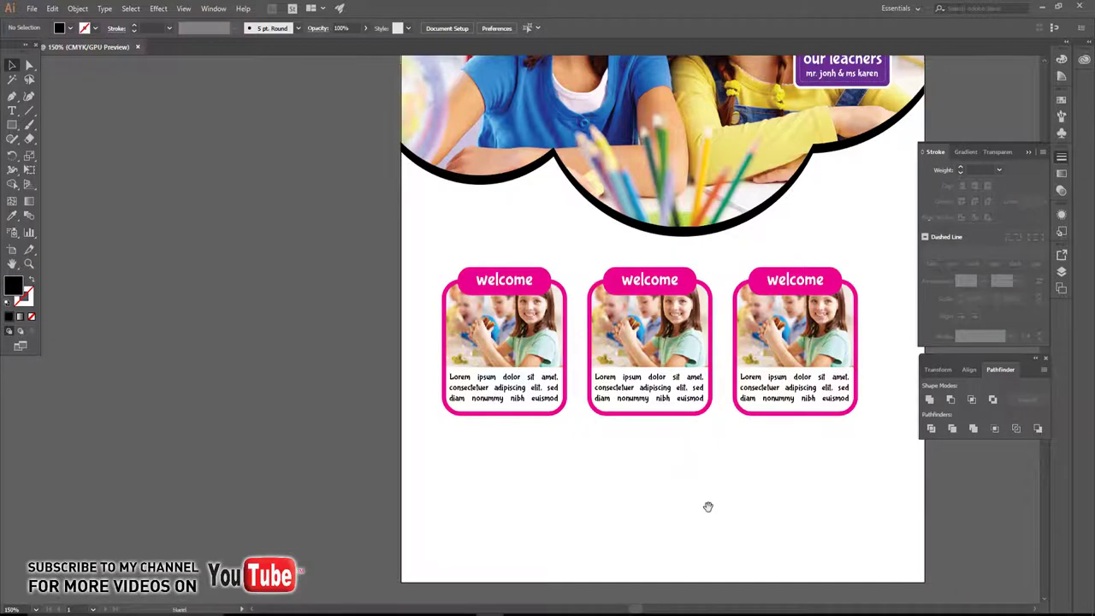
drag(707, 507, 629, 488)
Fill the middle card's welcome banner green and give the card's frame a green outline.
click(570, 260)
click(69, 28)
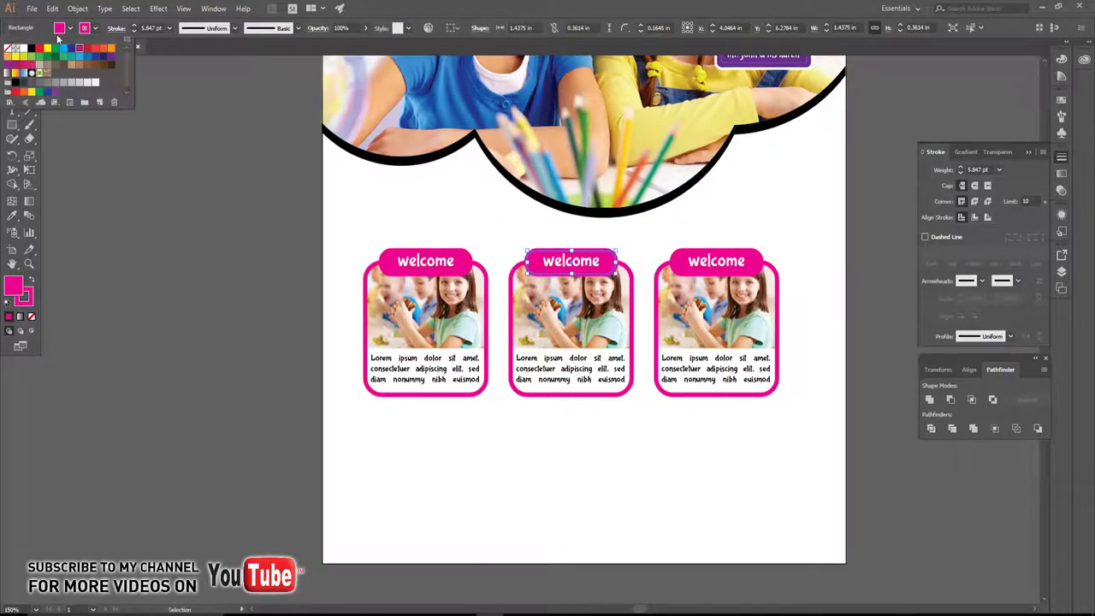
click(30, 58)
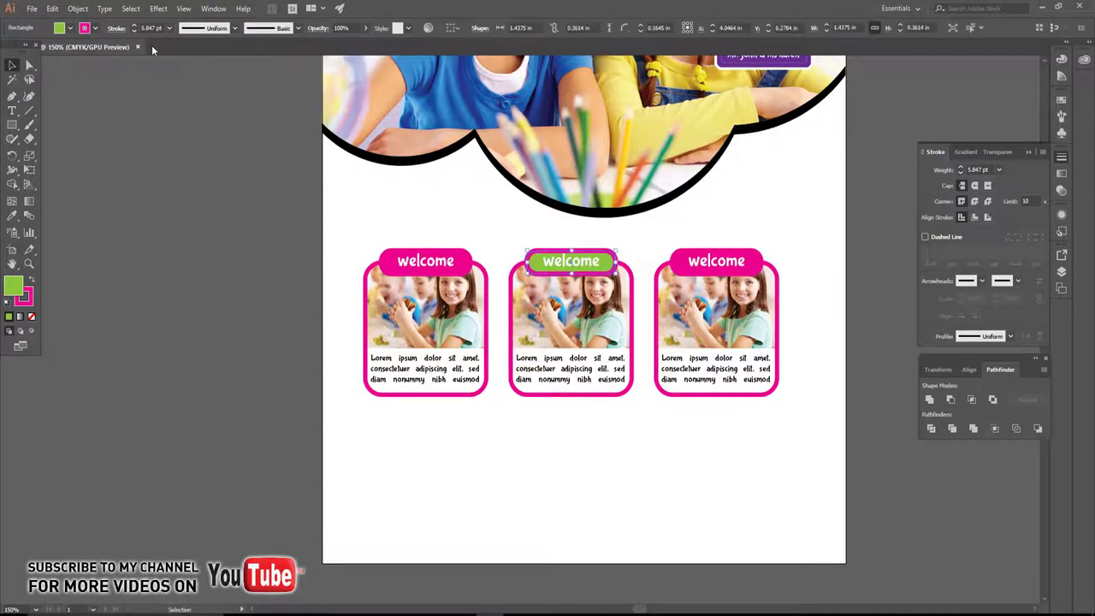
click(95, 28)
double_click(32, 59)
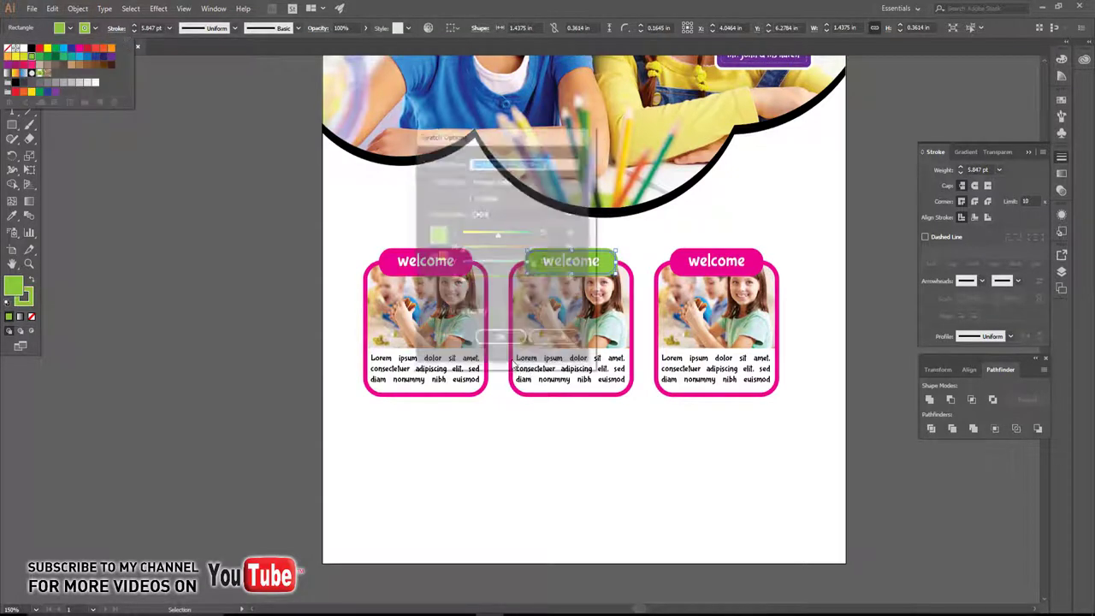
click(548, 340)
click(530, 394)
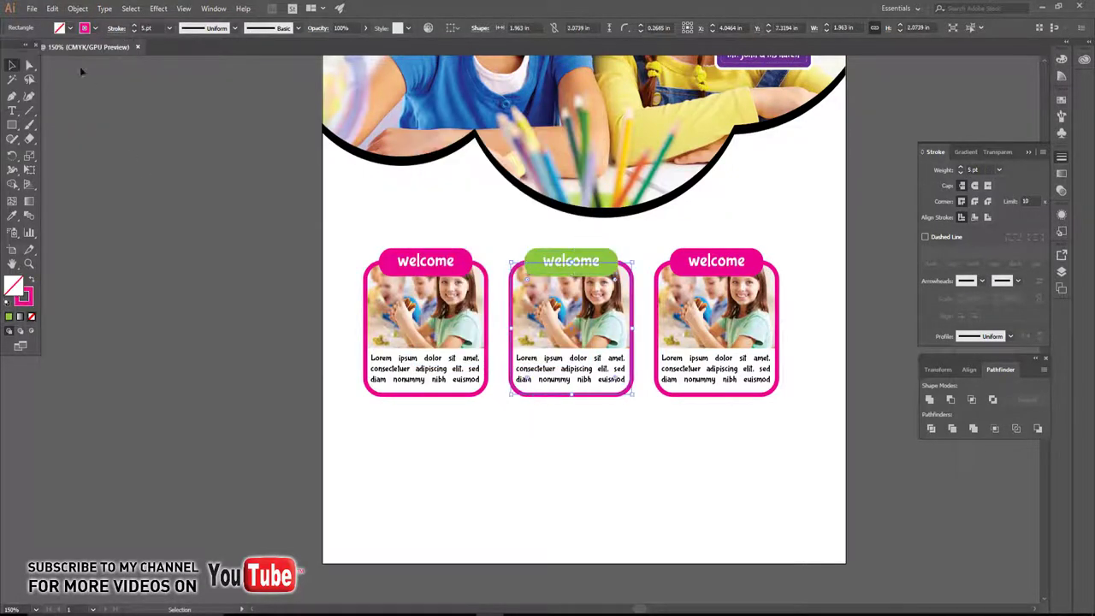
click(96, 28)
click(31, 58)
click(305, 294)
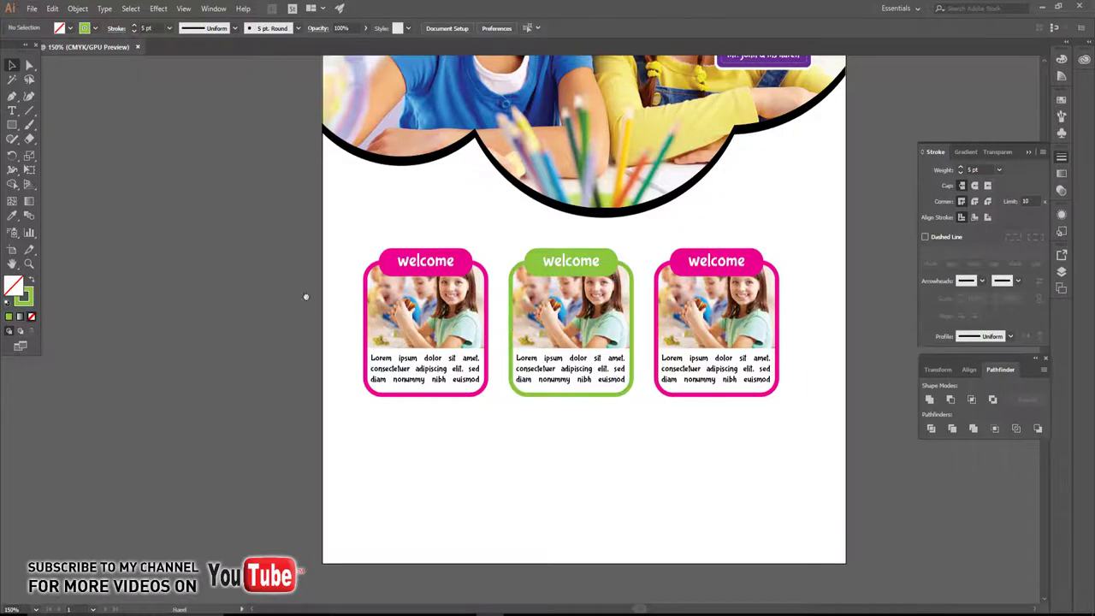
Retitle the middle and right cards 'about us' and 'our philosophy', sizing the latter 18 pt.
key(t)
double_click(526, 253)
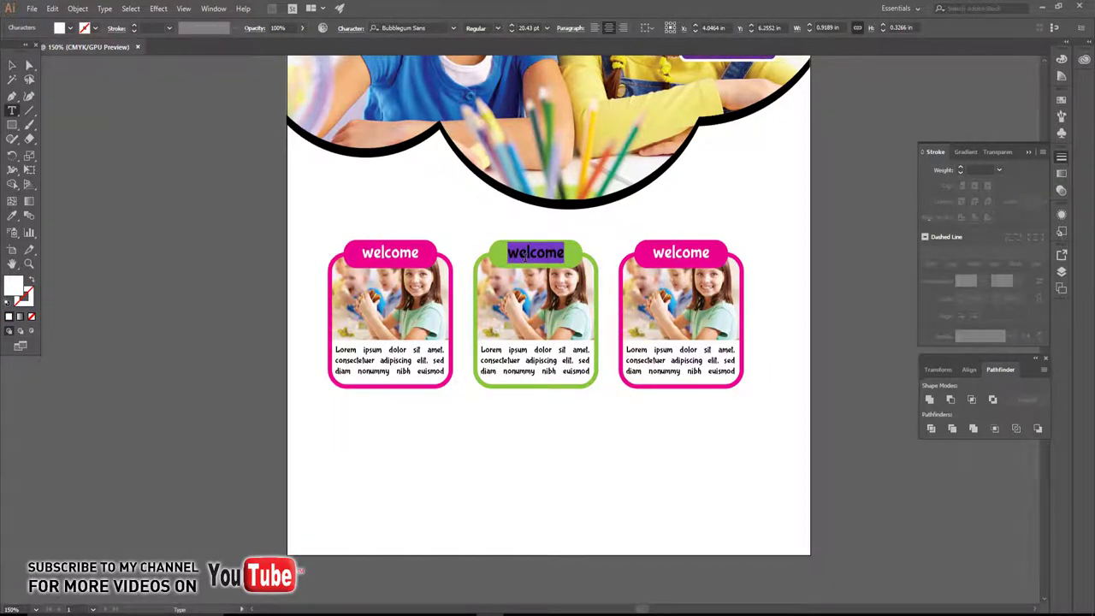
text(about us)
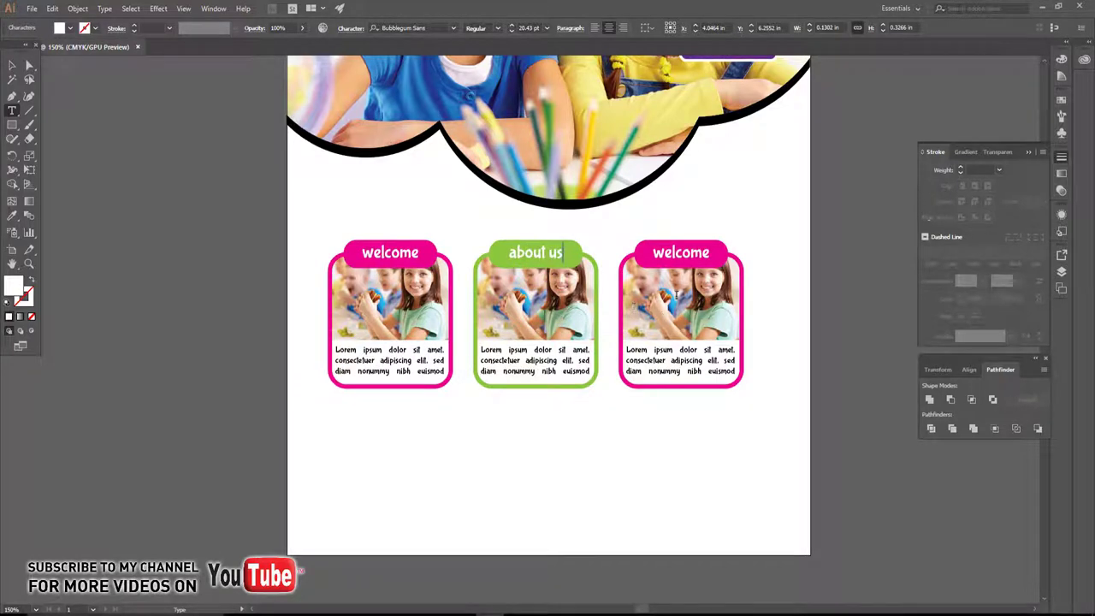
double_click(668, 254)
text(our)
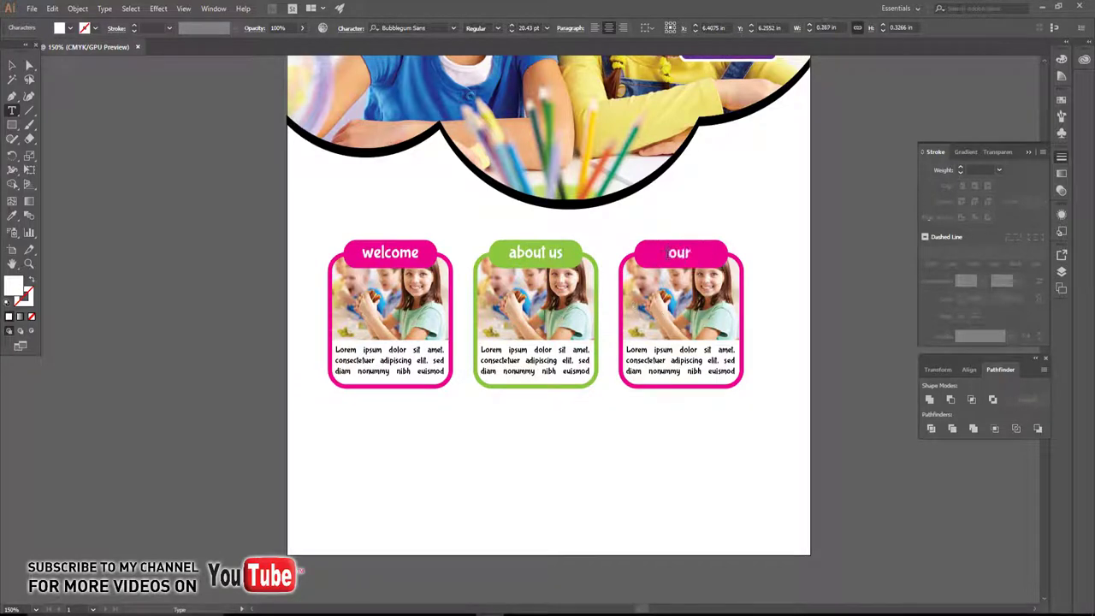
text( phil)
text(osoph)
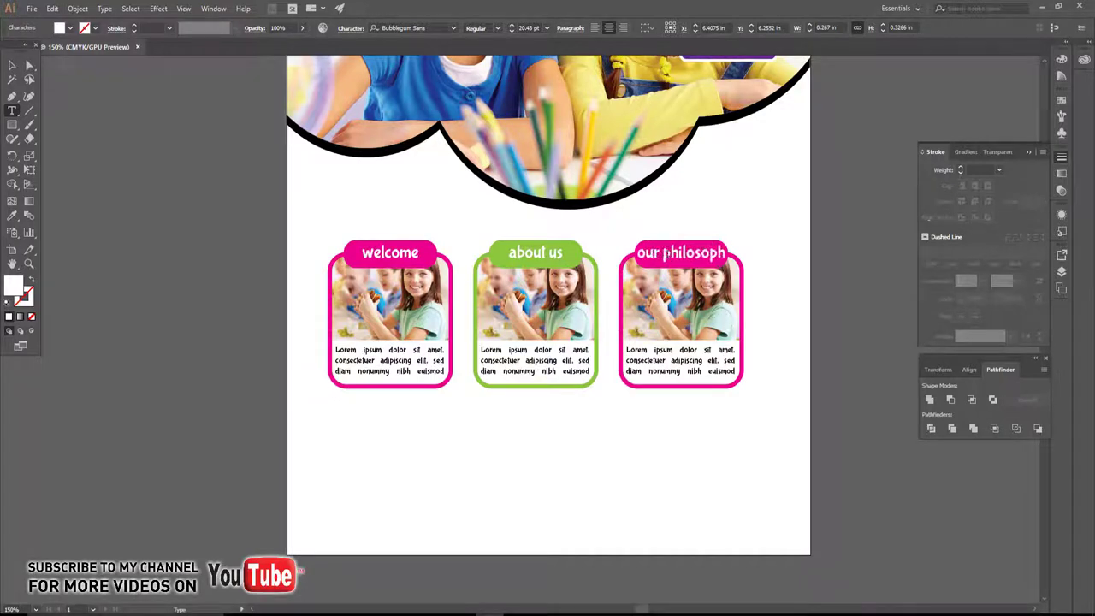
text(y)
key(ctrl+a)
click(511, 32)
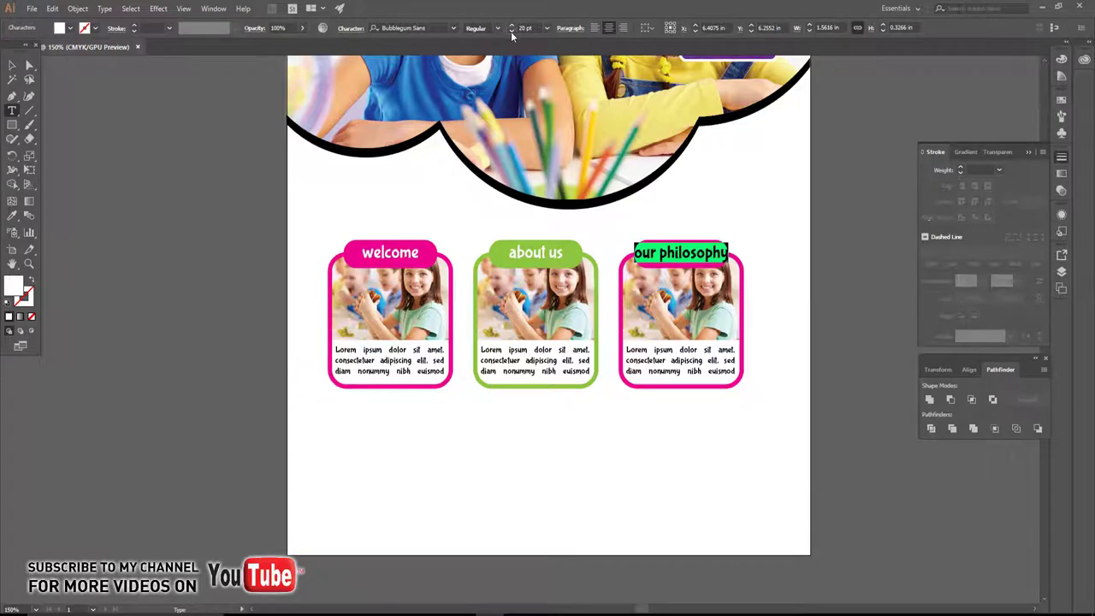
click(511, 32)
click(12, 66)
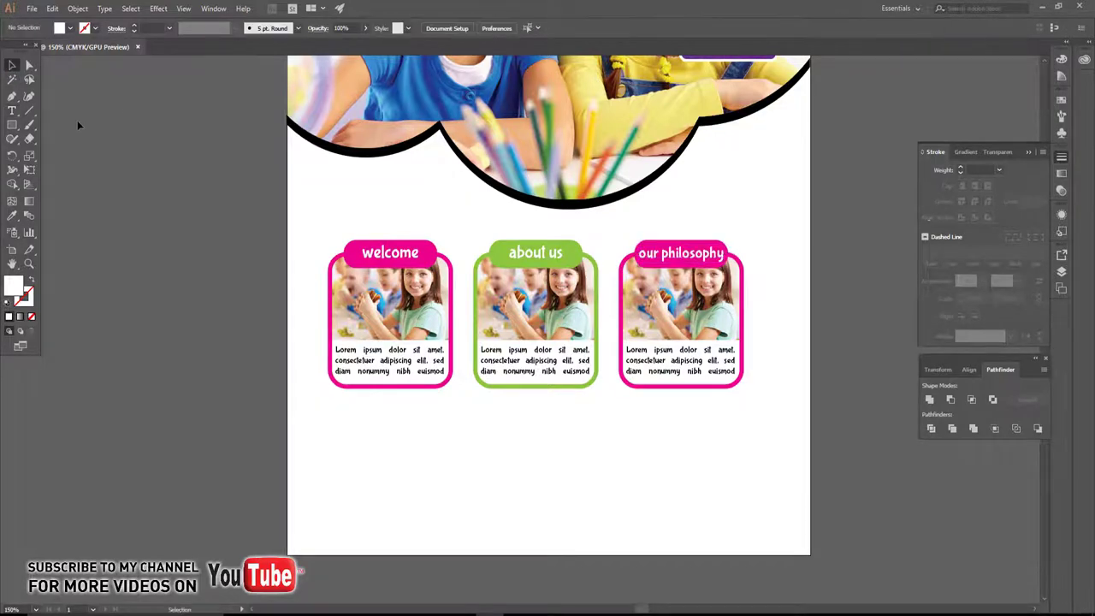
Relink the 'about us' card's photo to the kids-in-school picture.
click(552, 312)
click(75, 32)
click(94, 27)
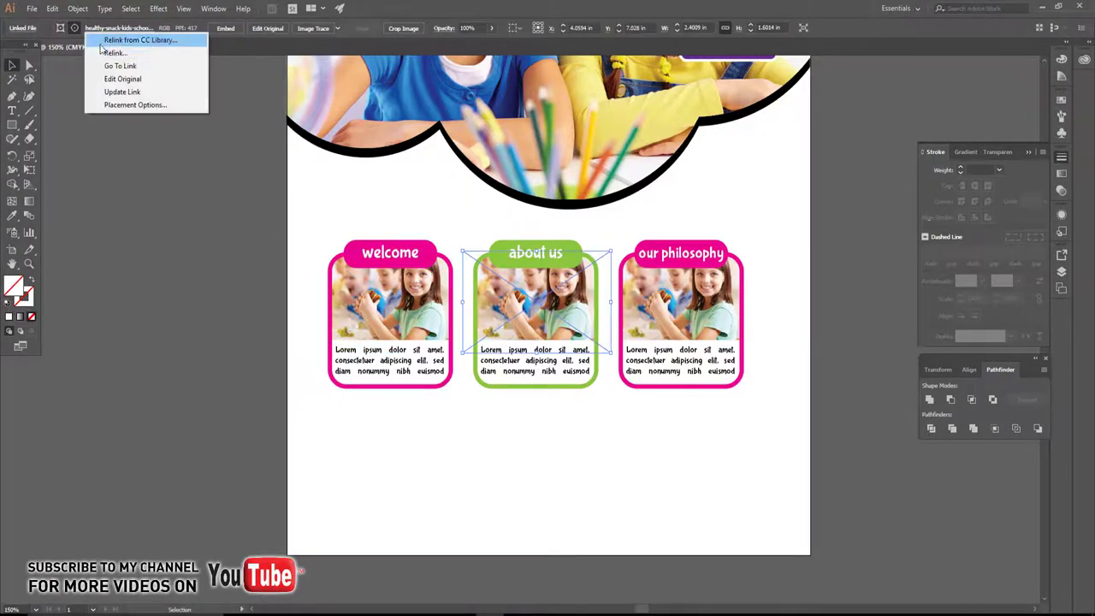
click(112, 48)
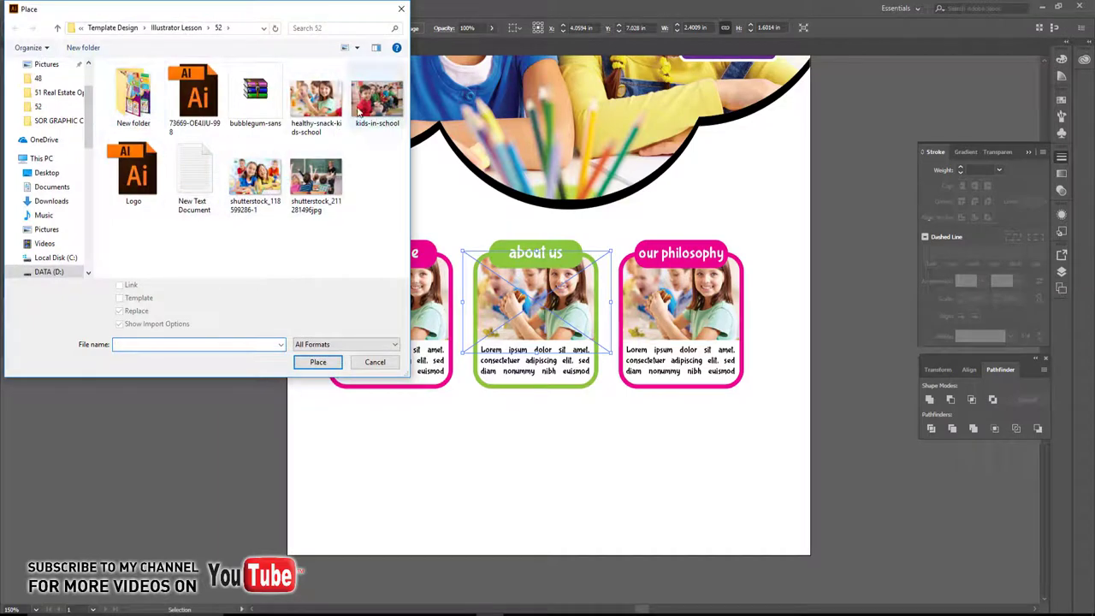
click(316, 180)
click(376, 98)
click(317, 362)
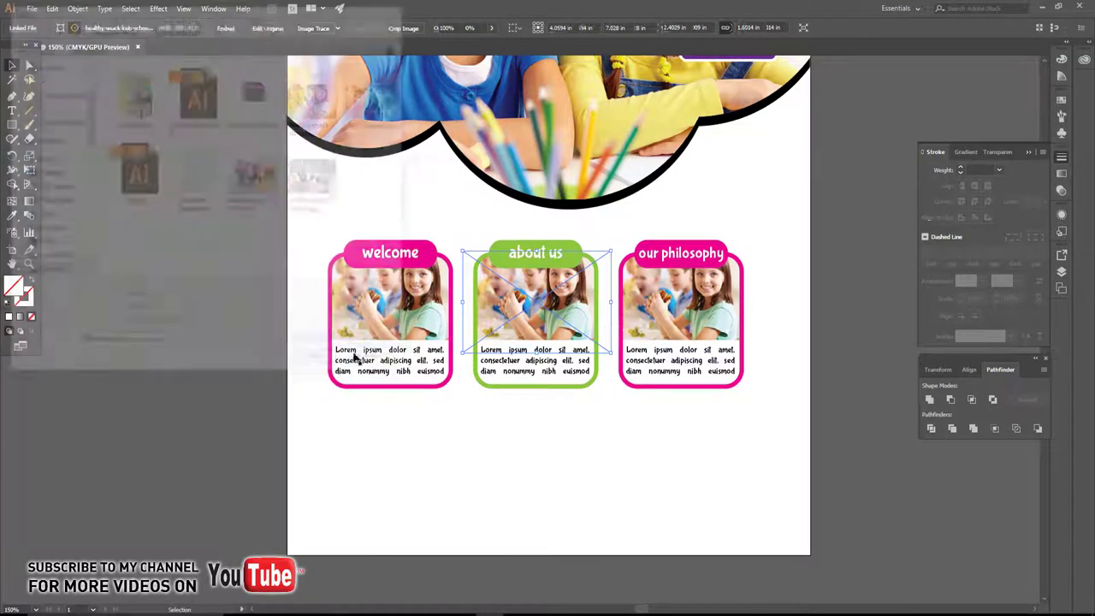
Relink the 'our philosophy' card's photo to shutterstock_211281496.jpg.
click(699, 310)
click(74, 30)
click(94, 28)
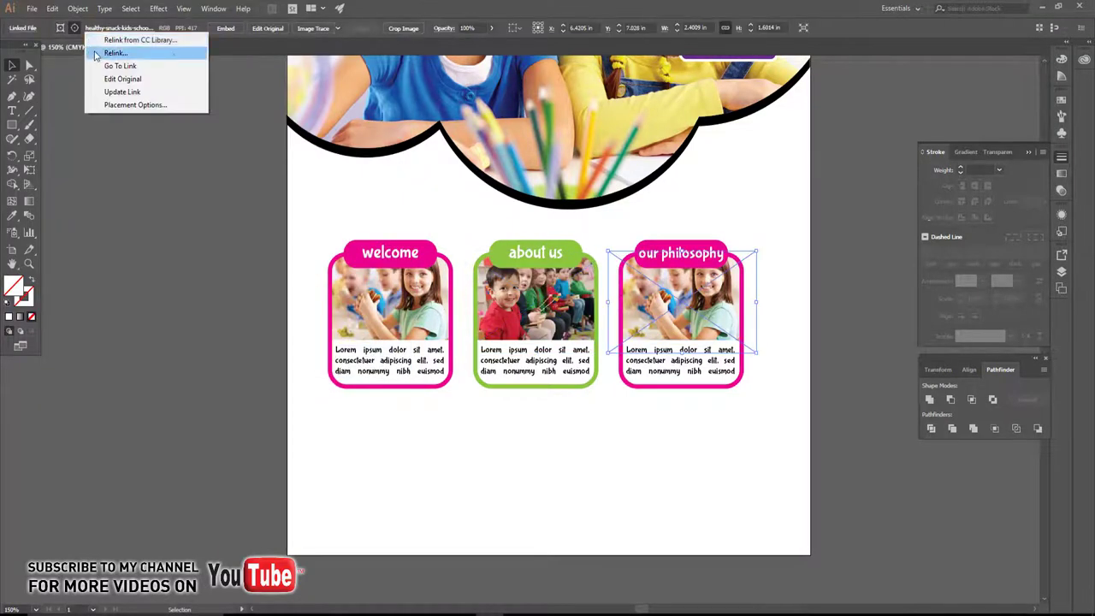
click(111, 51)
click(316, 179)
click(317, 362)
click(680, 454)
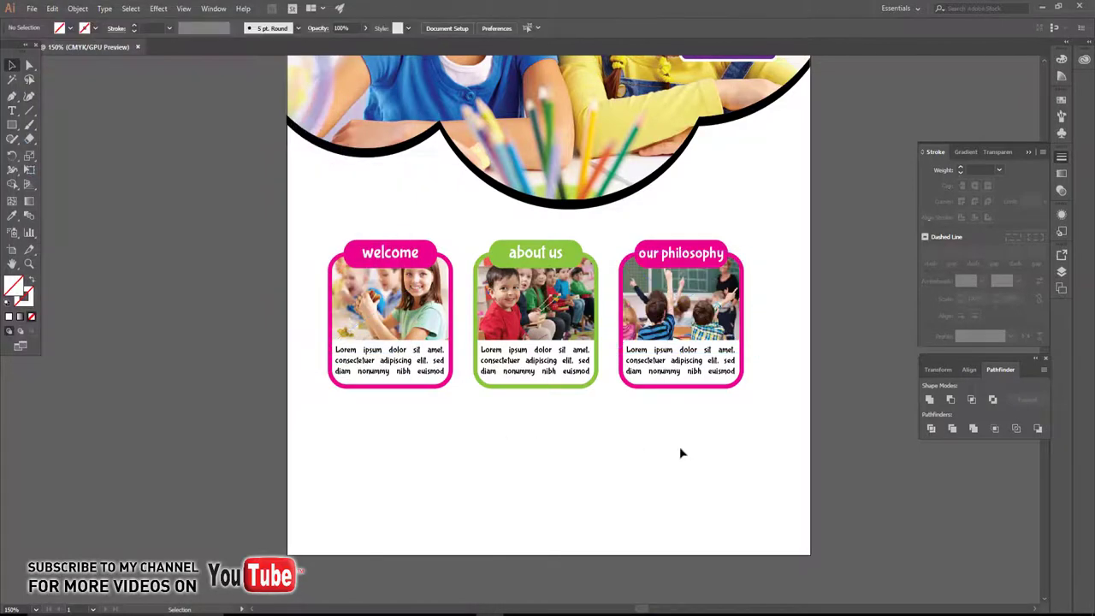
Move the row of three cards up slightly.
drag(634, 422, 617, 427)
click(321, 240)
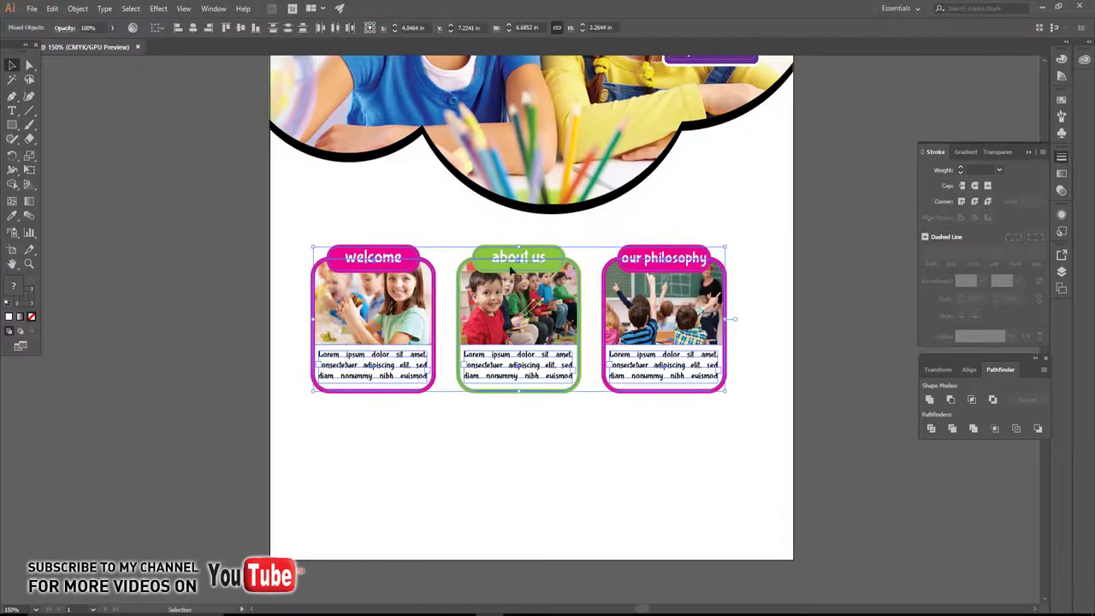
drag(517, 421, 517, 404)
click(513, 479)
Change the wavy header frame's black border to orange.
drag(556, 237, 530, 252)
click(522, 224)
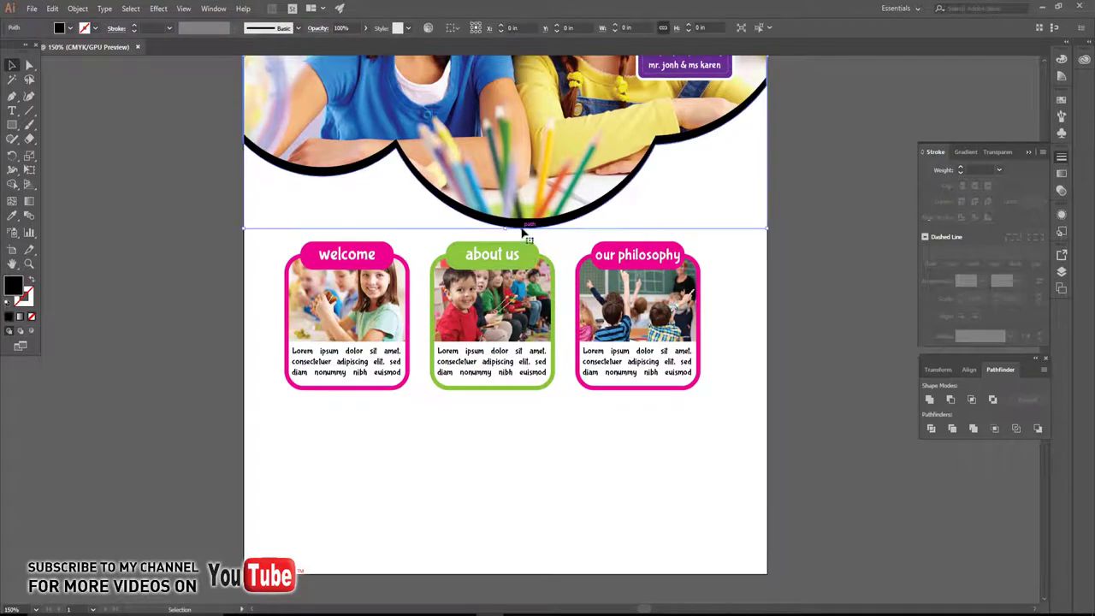
click(70, 29)
click(112, 48)
click(121, 144)
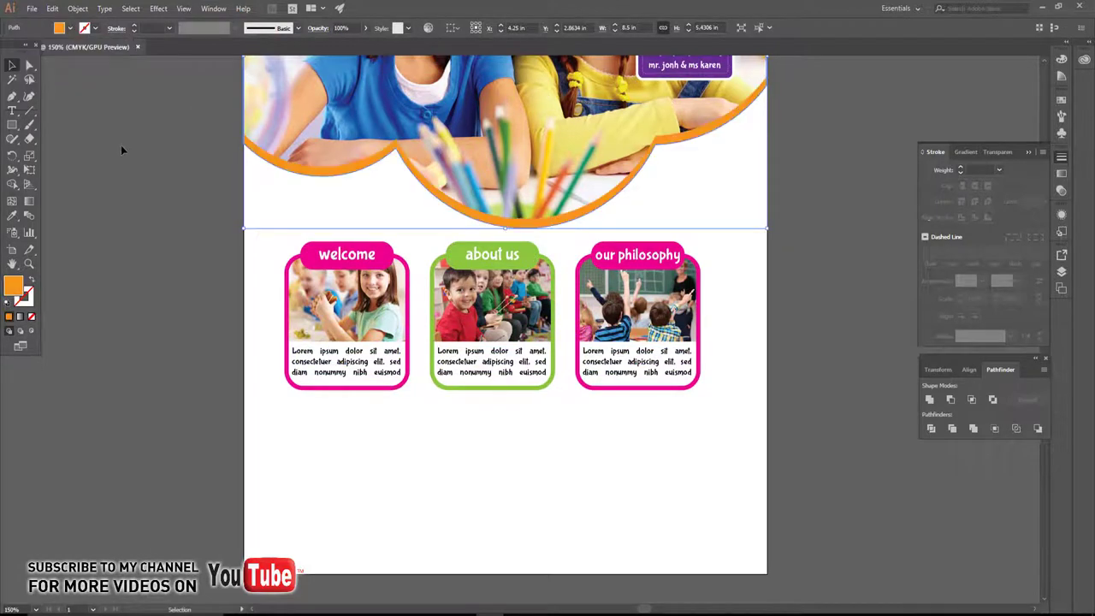
click(169, 252)
Give the 'our philosophy' card frame an orange outline.
key(ctrl+minus)
key(ctrl+minus)
scroll(335, 255, up, 1)
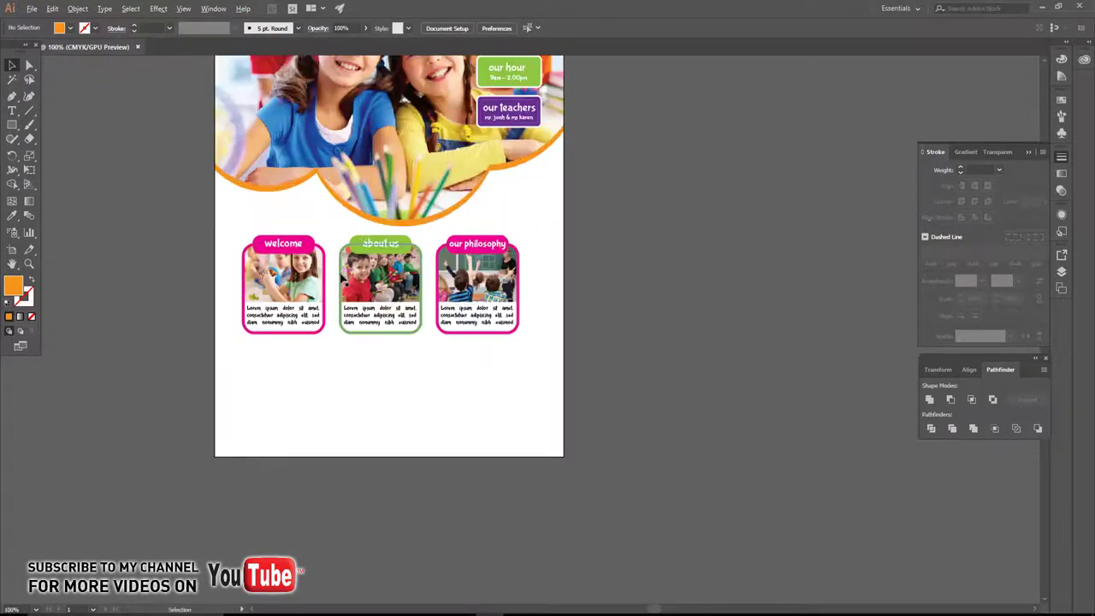
scroll(428, 261, up, 2)
scroll(428, 260, up, 1)
click(491, 208)
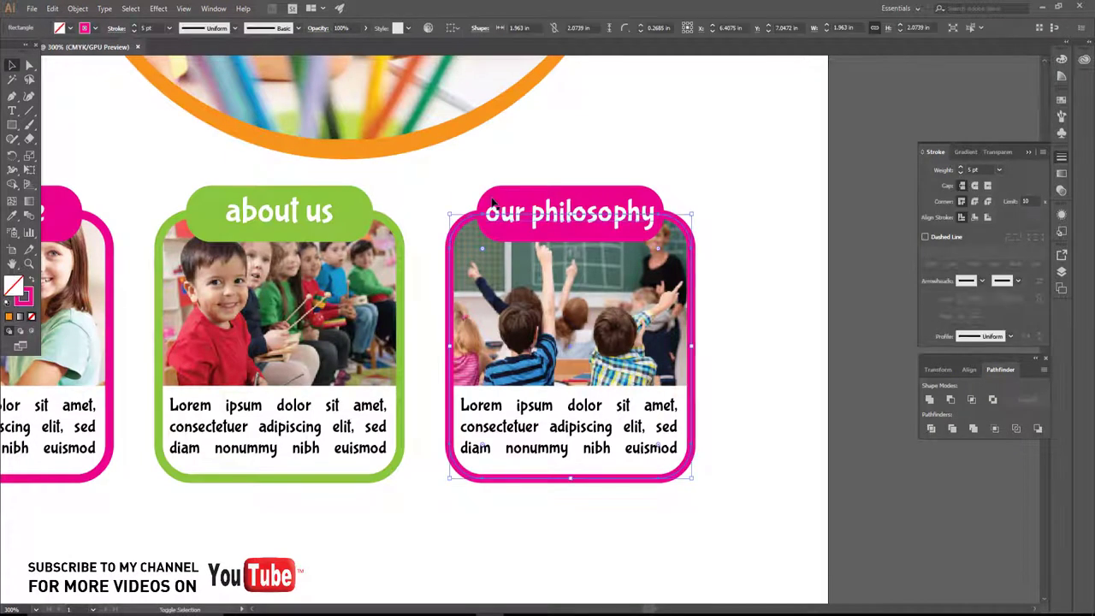
click(456, 282)
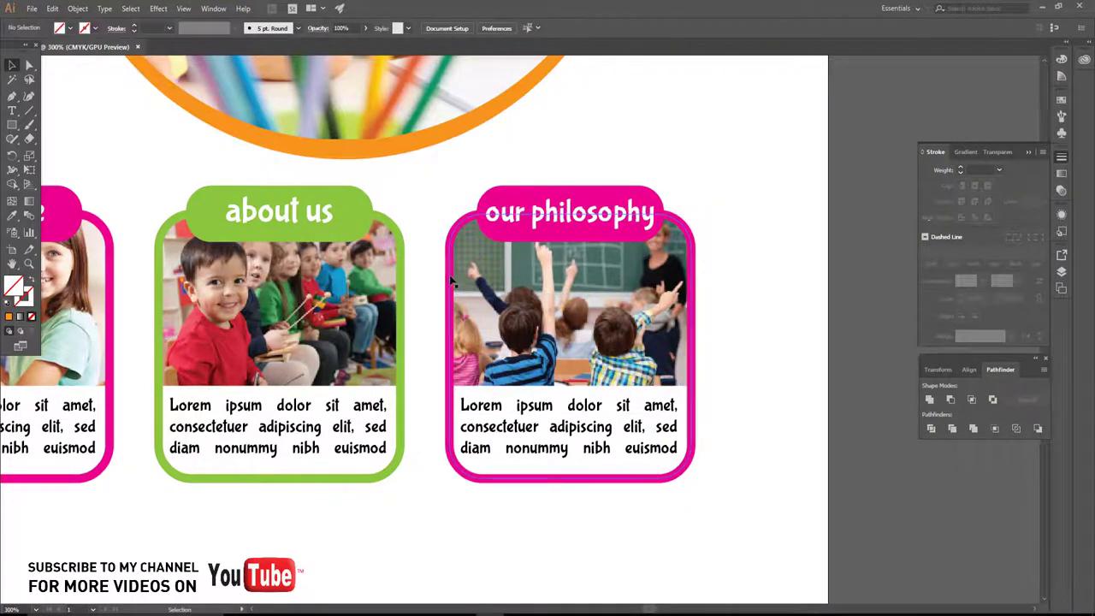
click(456, 282)
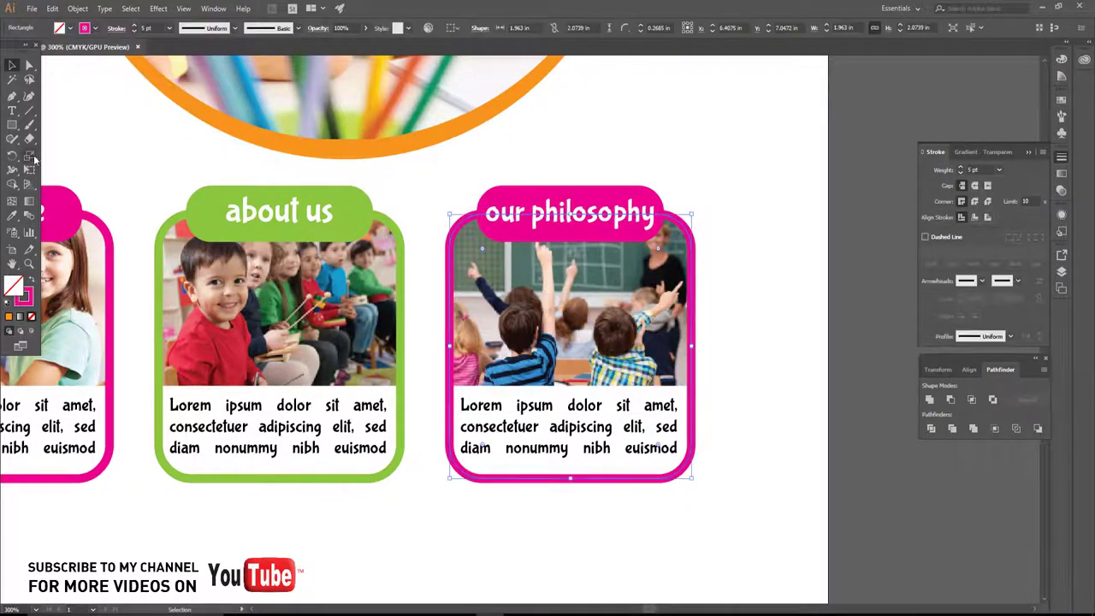
click(97, 28)
click(103, 50)
click(522, 139)
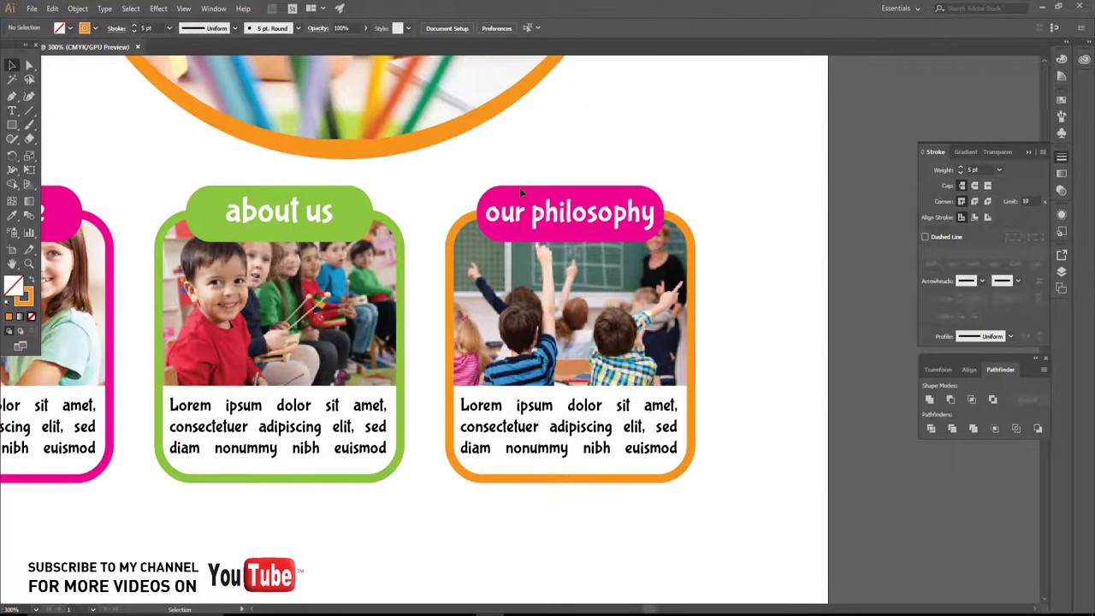
Make the 'our philosophy' label's outline and fill orange.
click(520, 192)
click(94, 28)
click(111, 48)
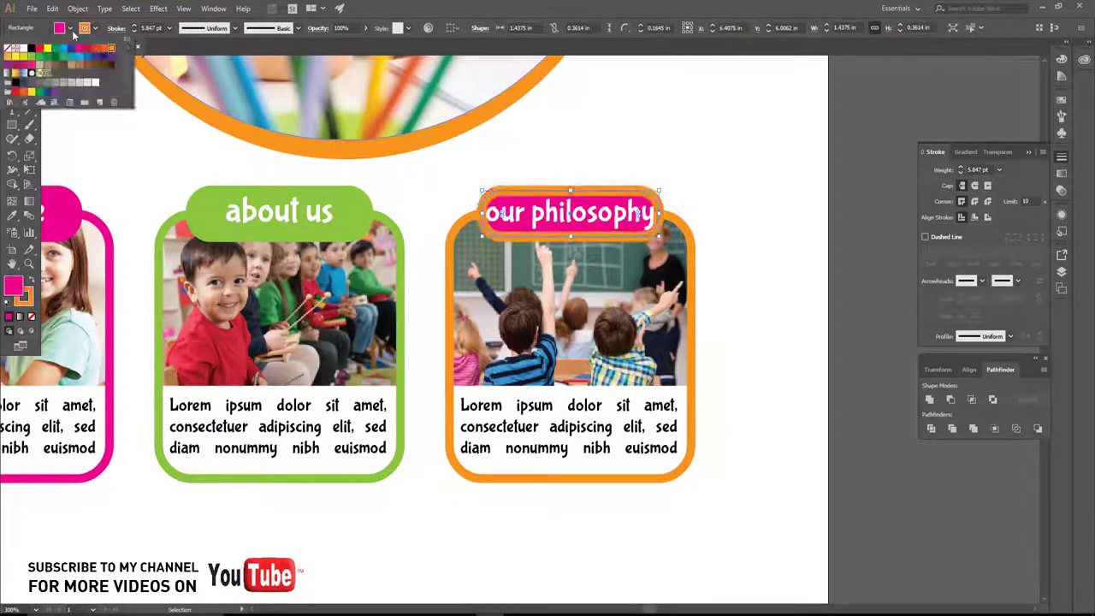
click(70, 28)
click(79, 48)
Draw an 8.5 × 11 in rectangle covering the whole flyer page.
scroll(232, 203, down, 2)
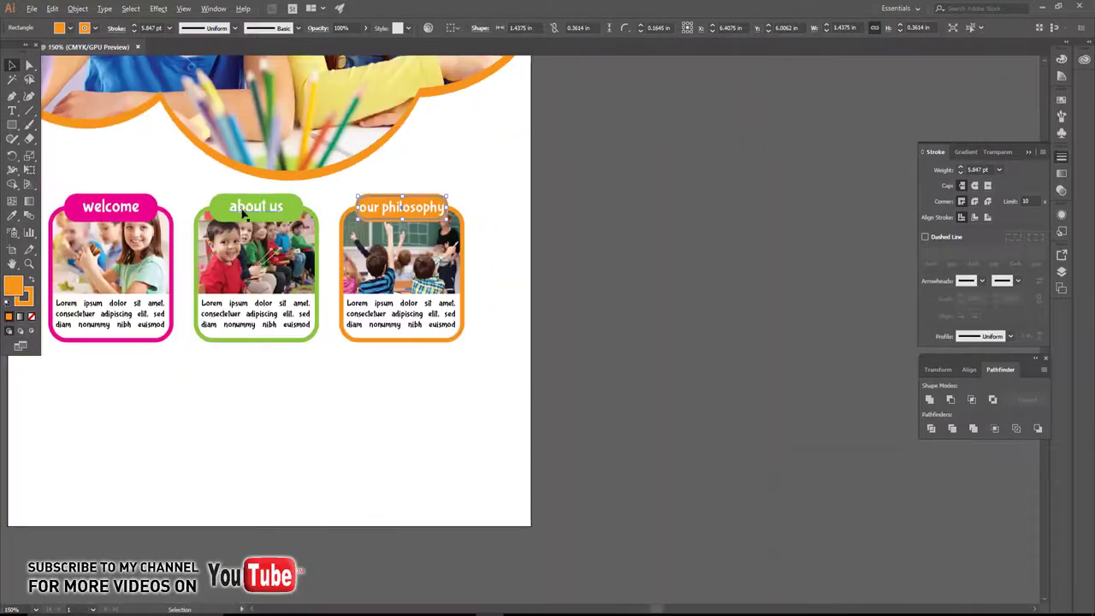
key(ctrl+minus)
key(ctrl+minus)
key(ctrl+1)
mouse_move(205, 158)
mouse_down()
mouse_move(239, 158)
mouse_move(247, 135)
mouse_up()
key(m)
mouse_move(220, 94)
mouse_down()
mouse_move(540, 543)
mouse_move(568, 561)
mouse_up()
Fill the page rectangle yellow and duplicate it beside the page.
click(10, 65)
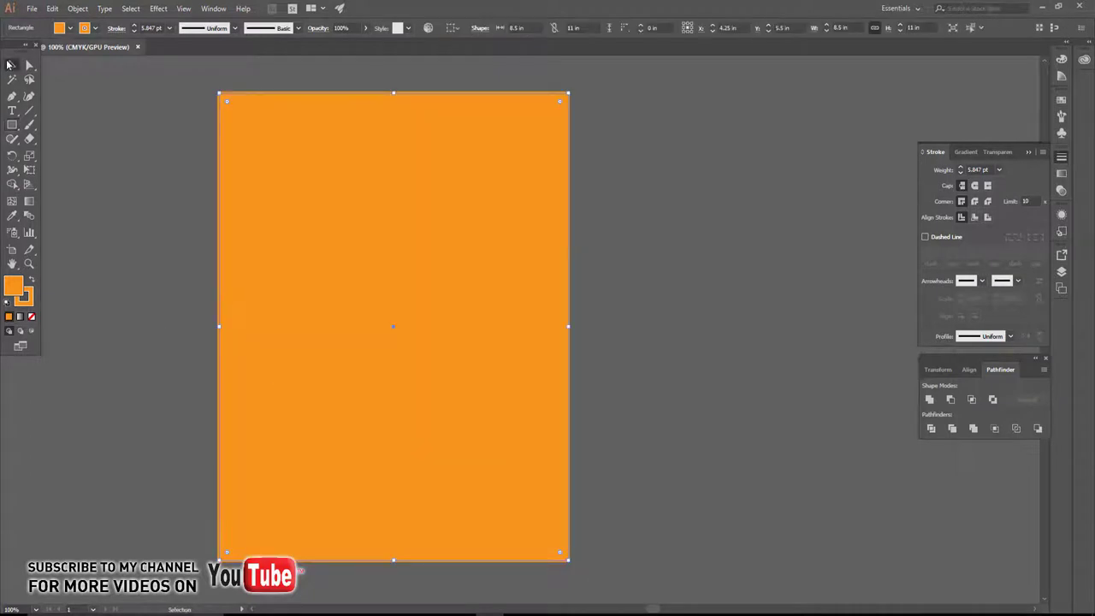
double_click(14, 288)
text(fdc010)
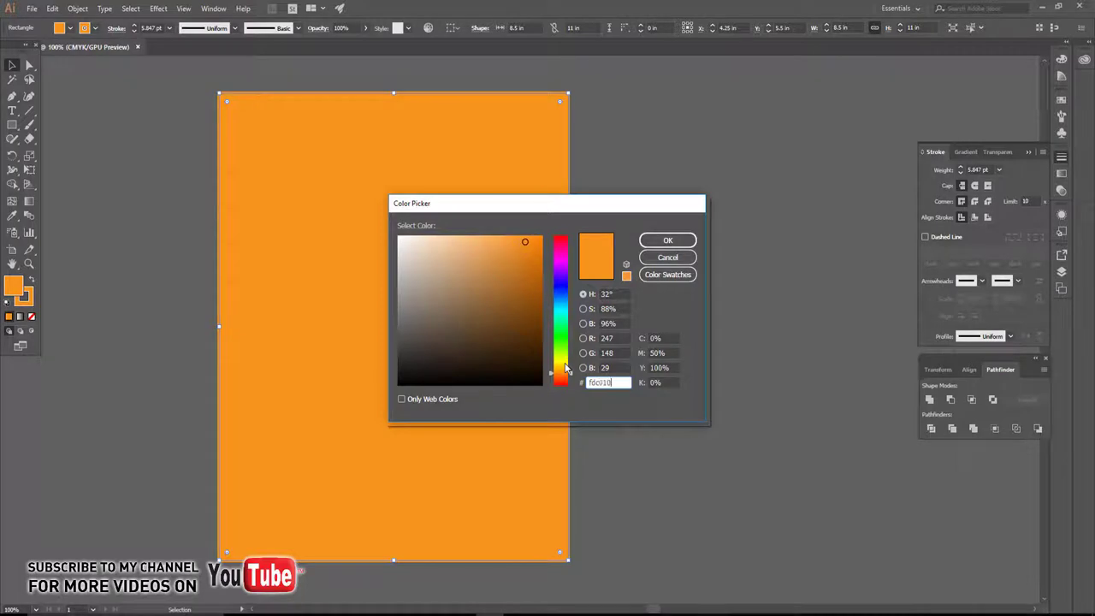
key(Return)
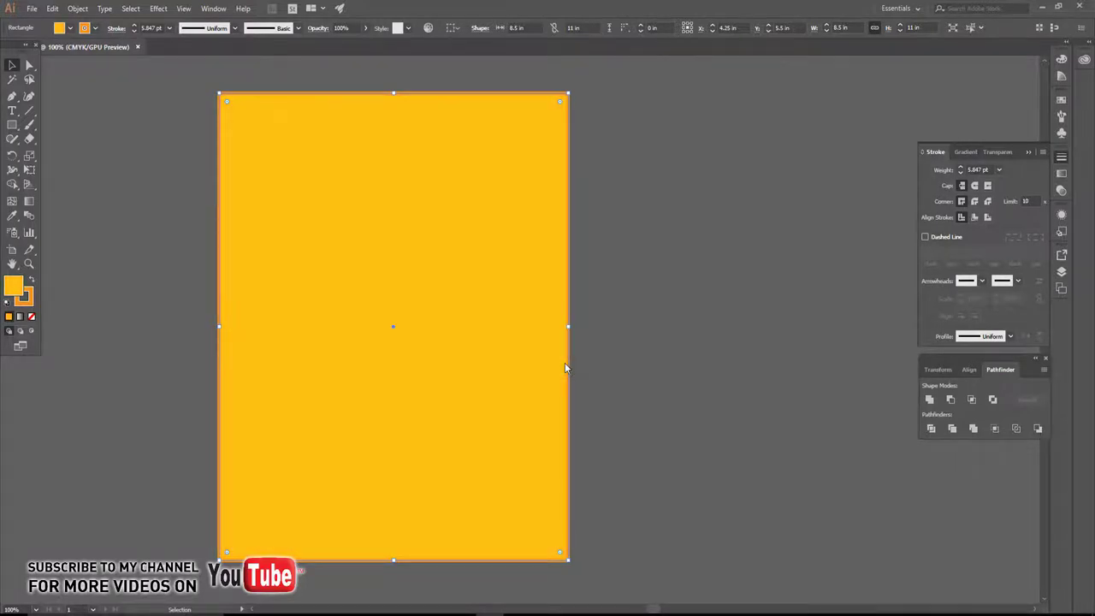
click(85, 120)
drag(318, 184, 703, 188)
Recolour the rectangle cyan and remove its outline.
double_click(20, 289)
text(06d4eb)
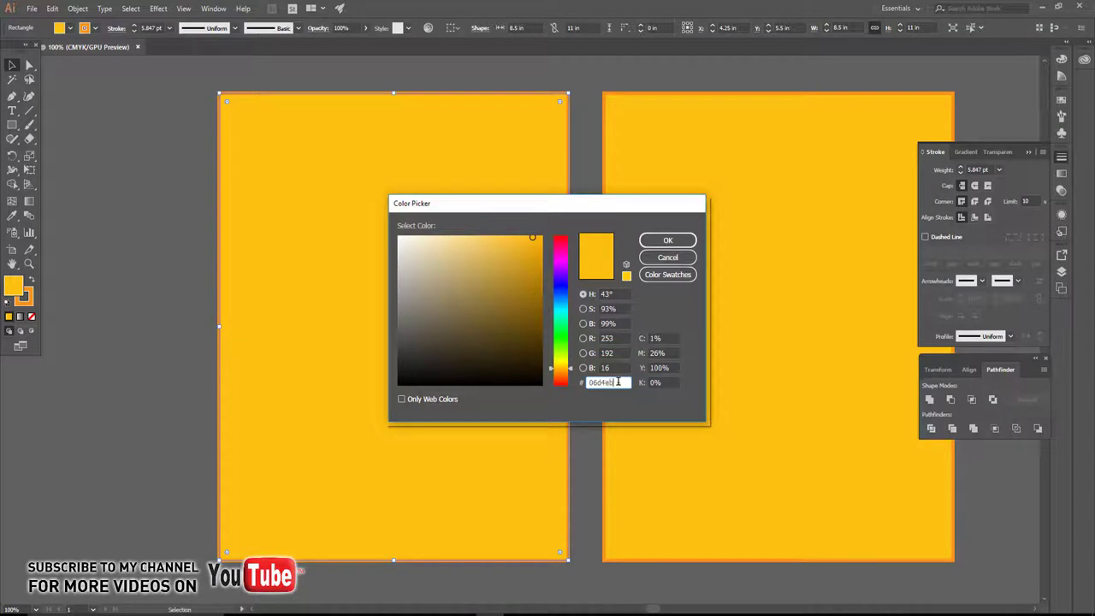
key(Return)
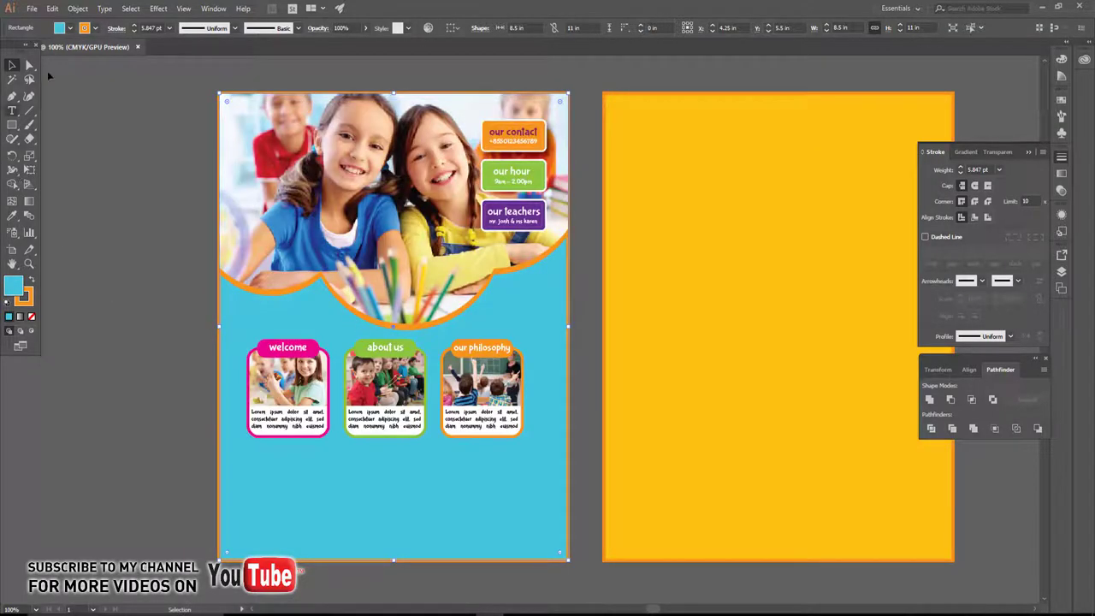
click(86, 29)
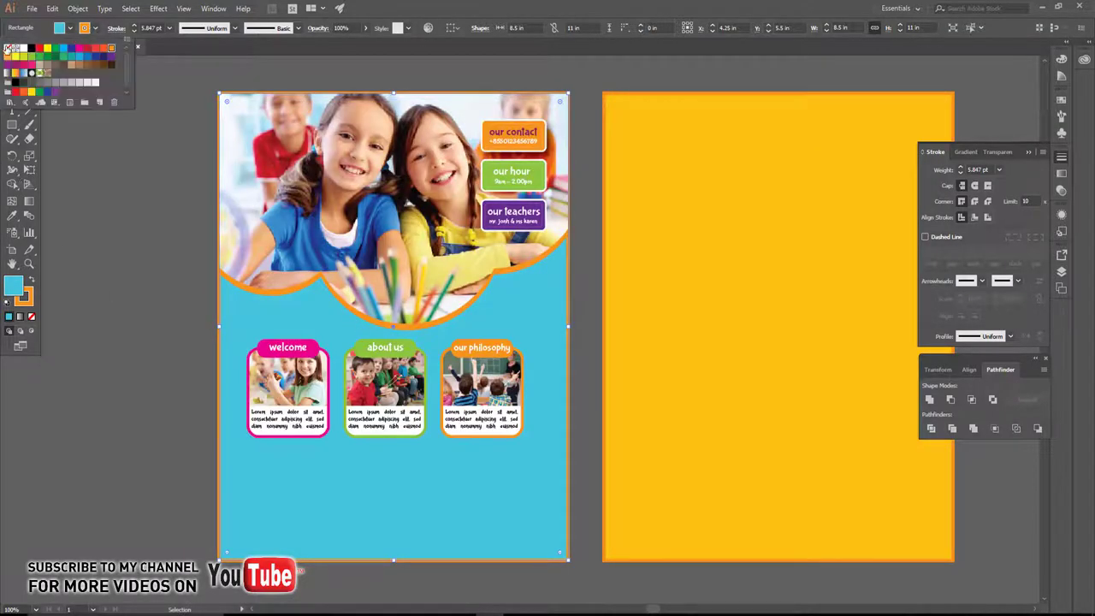
click(7, 49)
Change the cyan background rectangle's fill to a purple swatch.
scroll(118, 217, down, 2)
scroll(118, 217, up, 2)
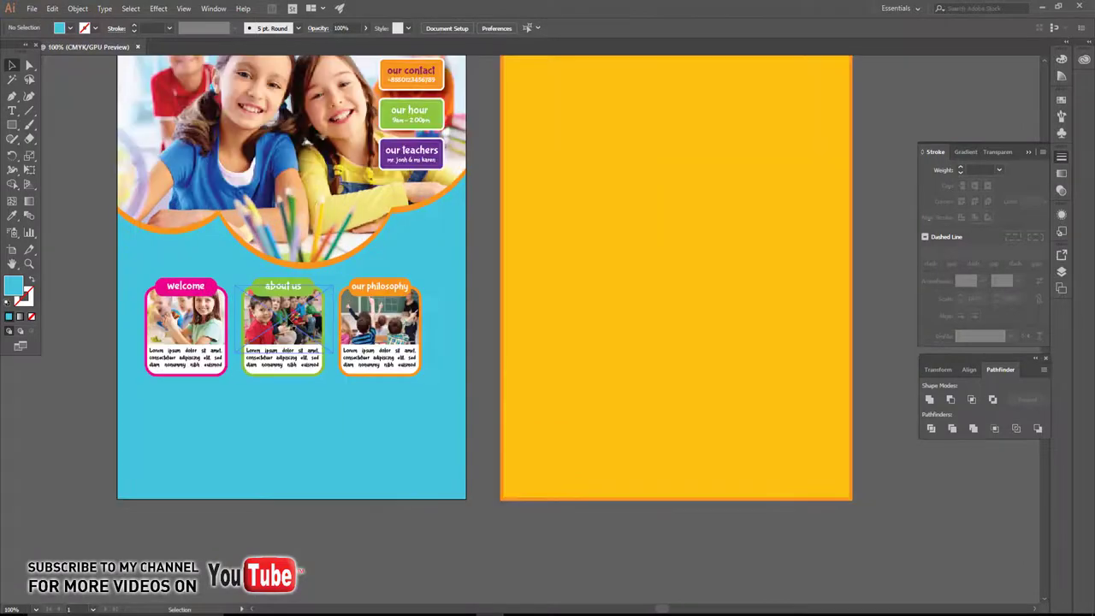
scroll(279, 256, down, 1)
scroll(194, 320, left, 1)
click(273, 291)
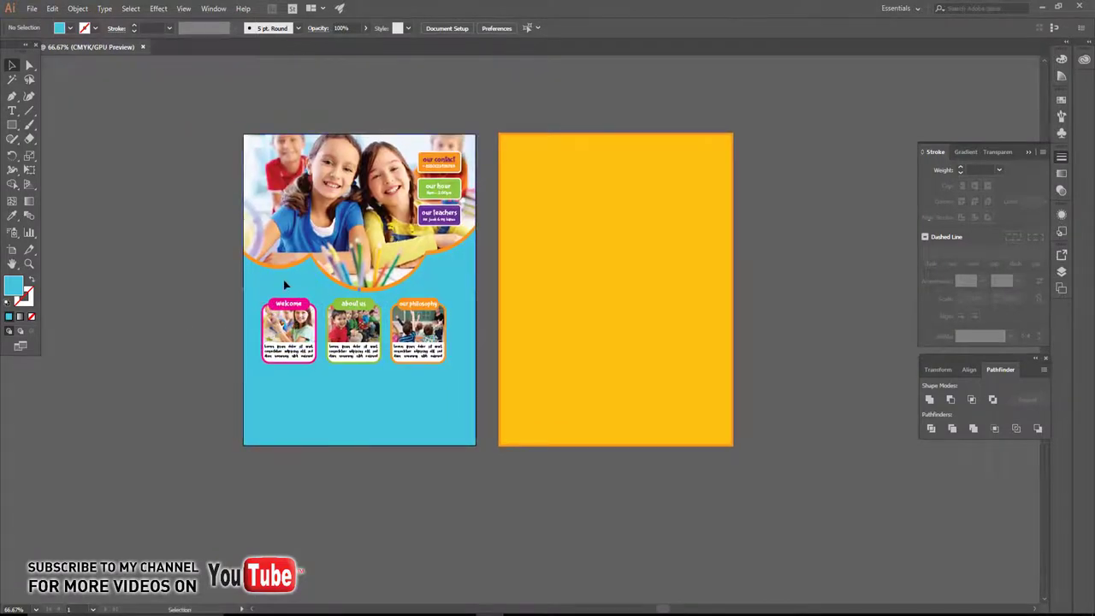
click(69, 28)
click(115, 103)
click(179, 247)
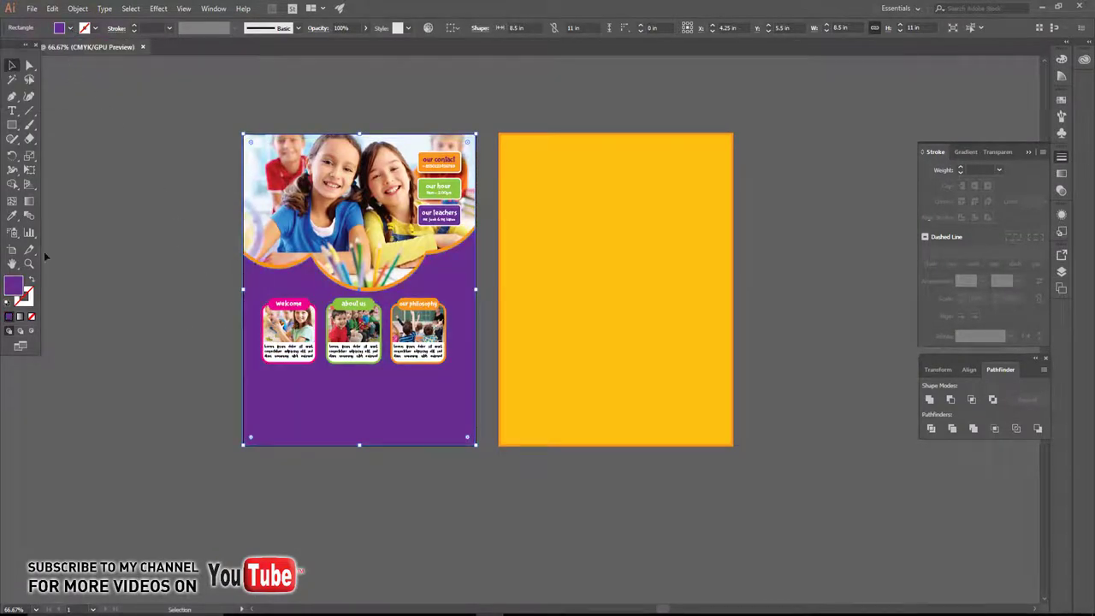
click(70, 29)
click(160, 286)
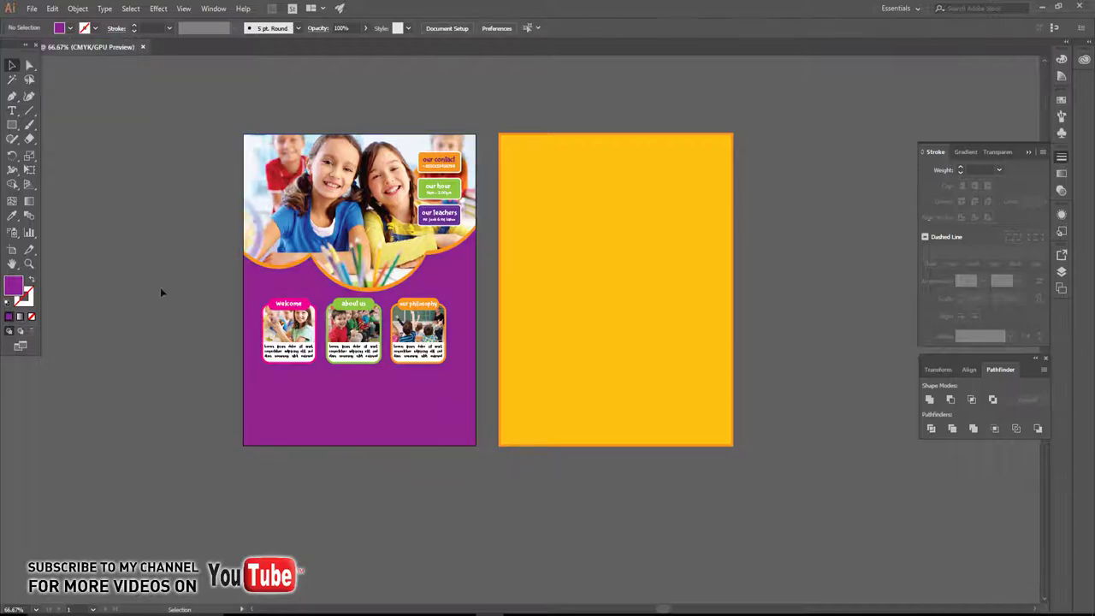
scroll(213, 307, up, 3)
scroll(328, 308, down, 1)
Draw two overlapping circles below the cards and eyedrop the yellow fill and orange outline onto them.
drag(327, 308, 226, 126)
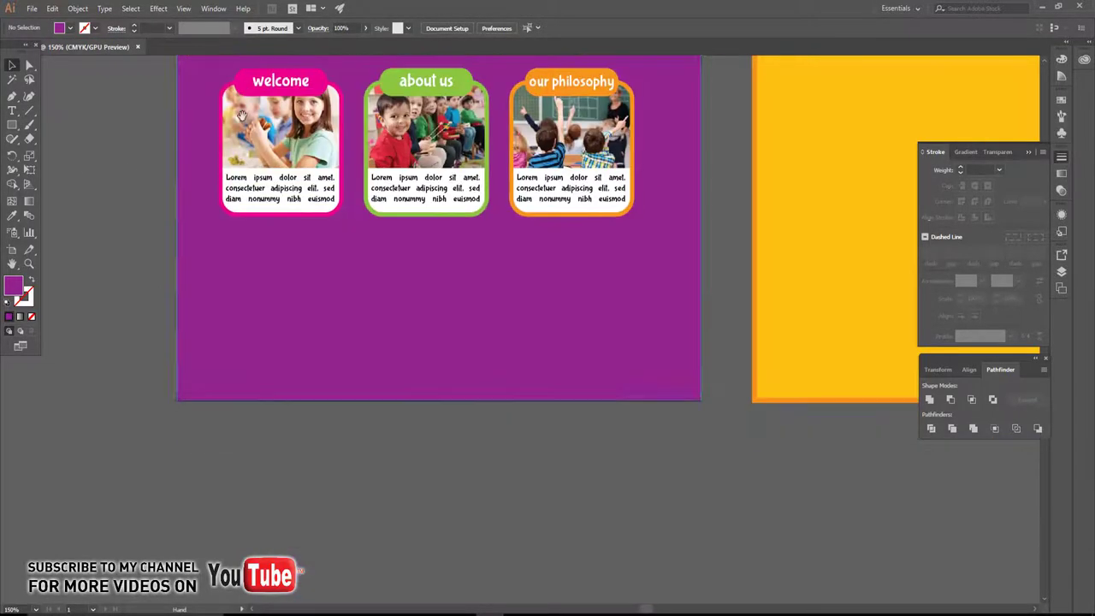
drag(12, 124, 60, 152)
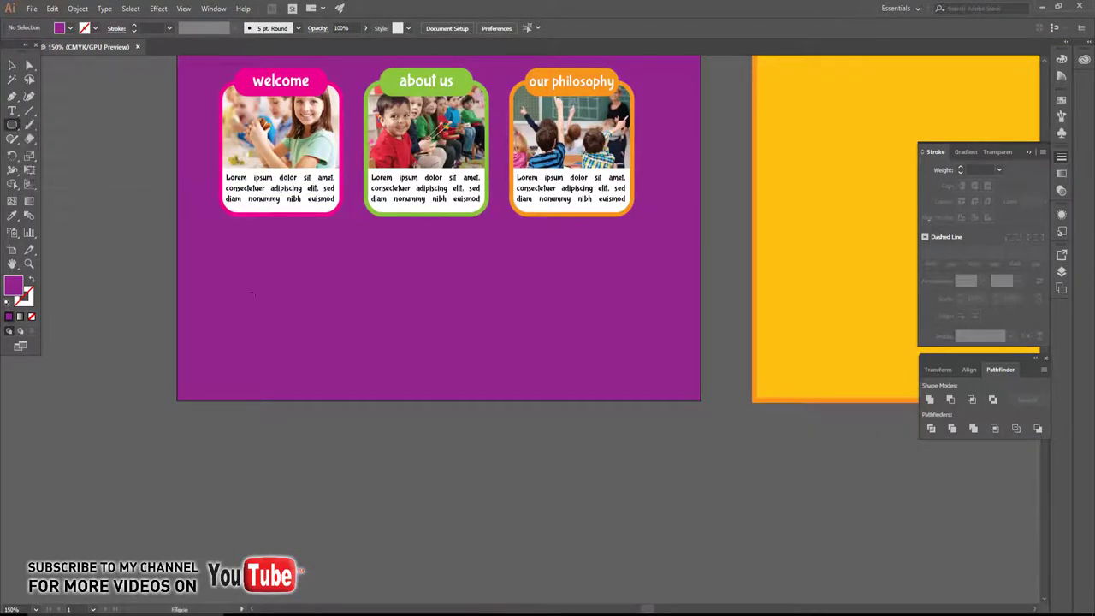
drag(377, 332, 538, 498)
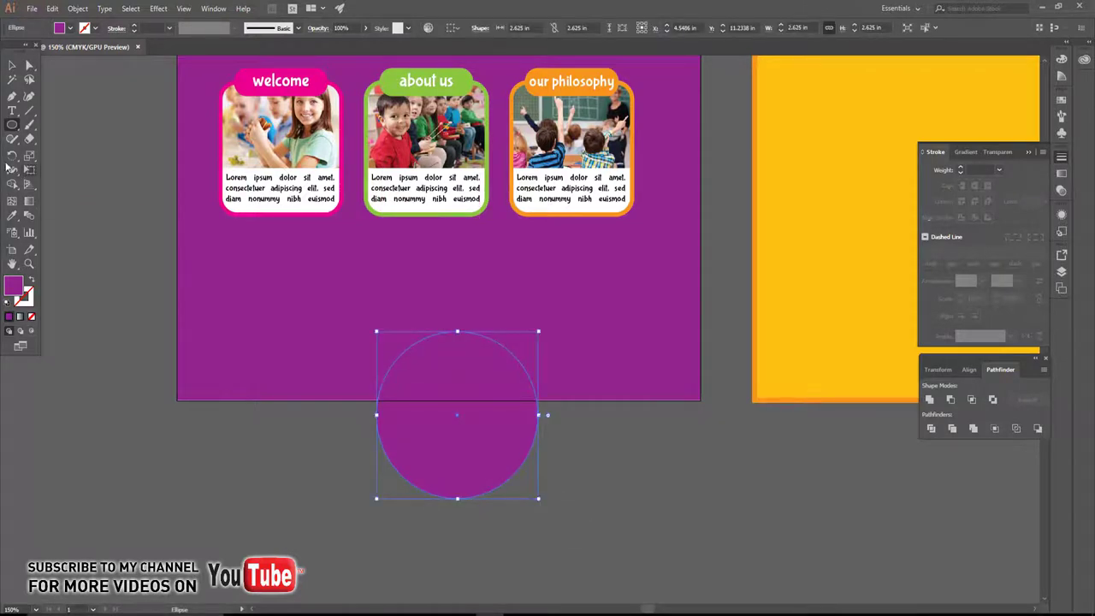
click(13, 65)
drag(457, 448, 588, 432)
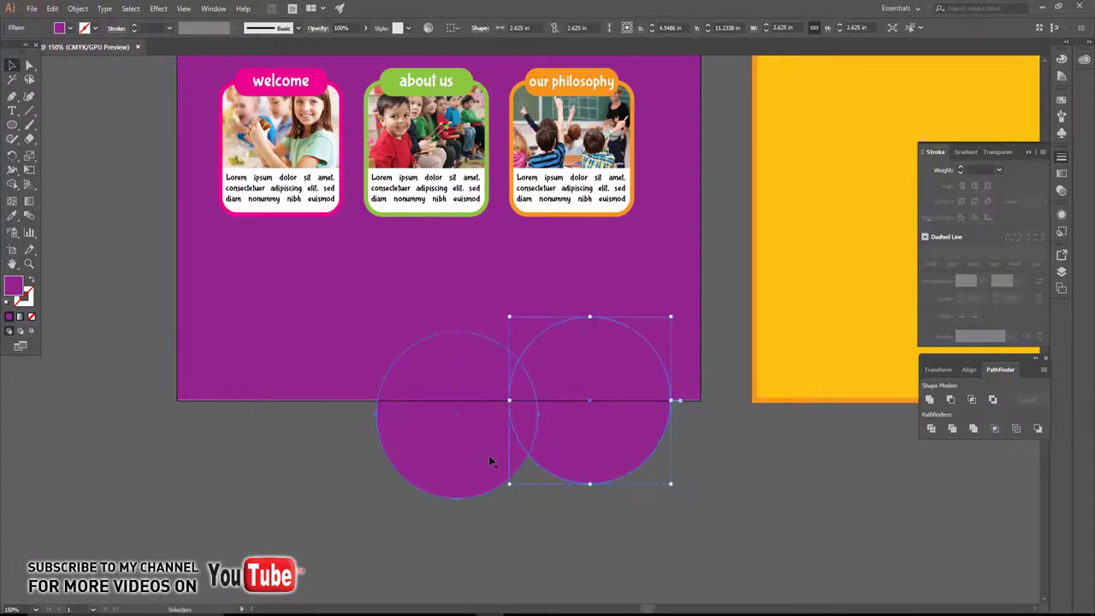
click(12, 216)
click(770, 257)
click(13, 66)
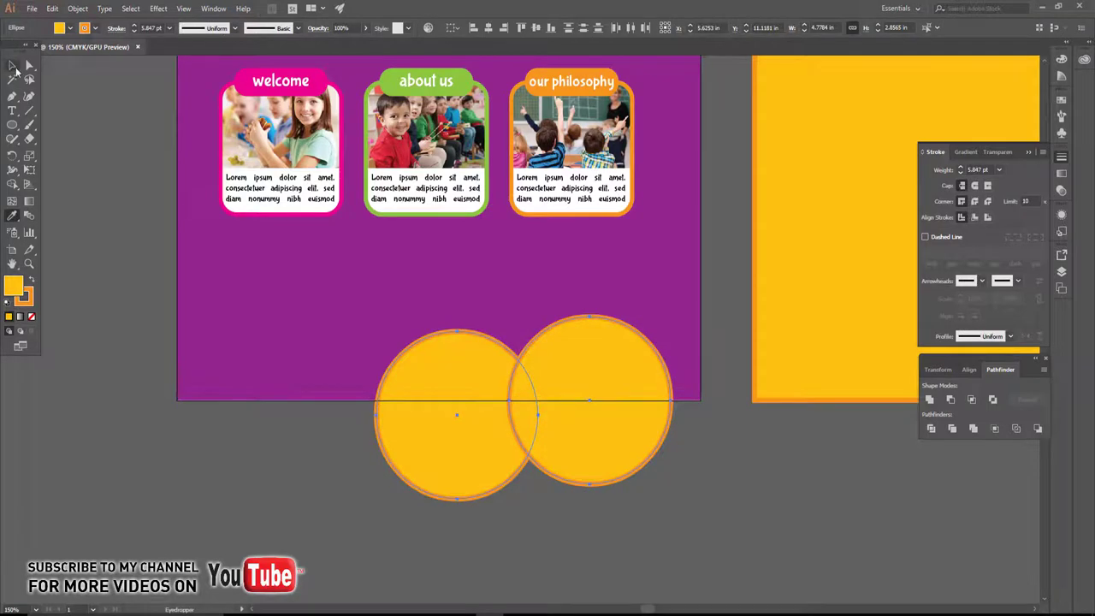
click(342, 444)
Enlarge the right circle into a wide ellipse and position both shapes along the bottom edge.
click(651, 410)
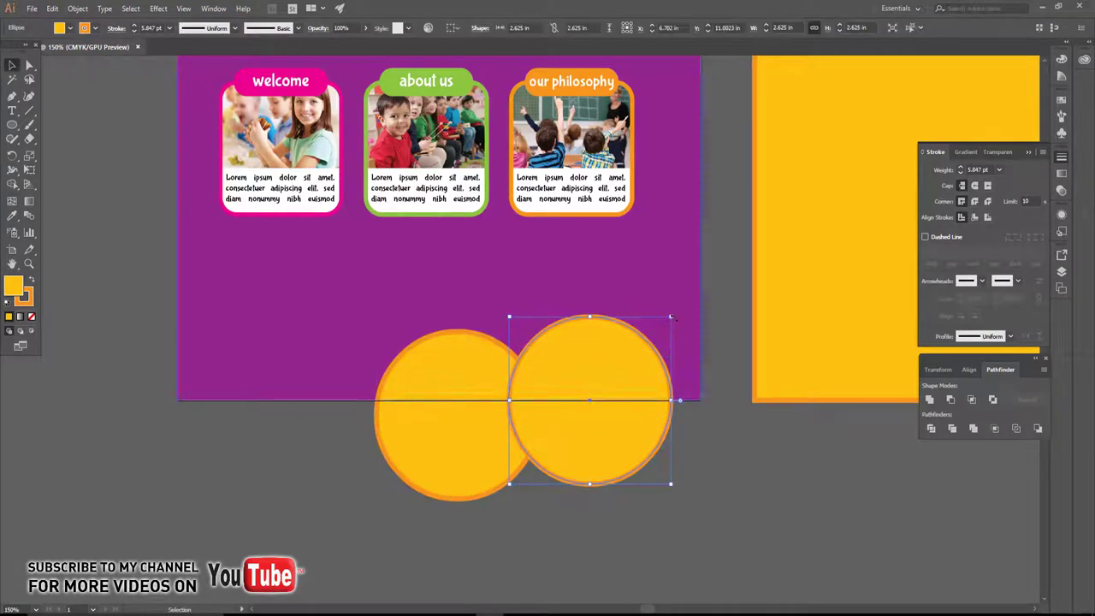
drag(672, 317, 724, 260)
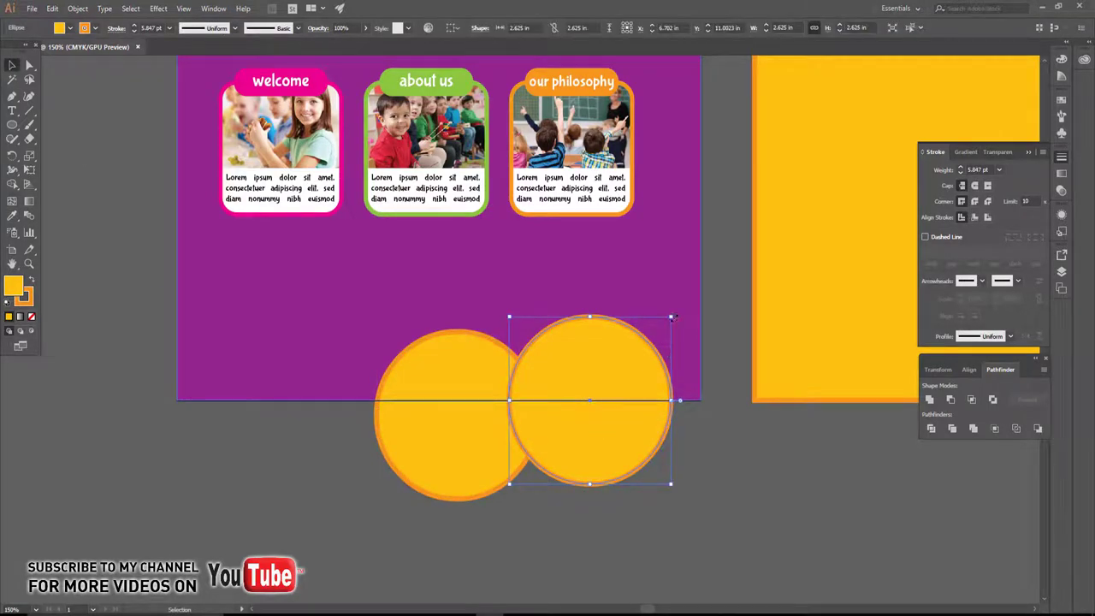
shift+click(483, 454)
drag(579, 457, 503, 503)
key(ctrl+shift+a)
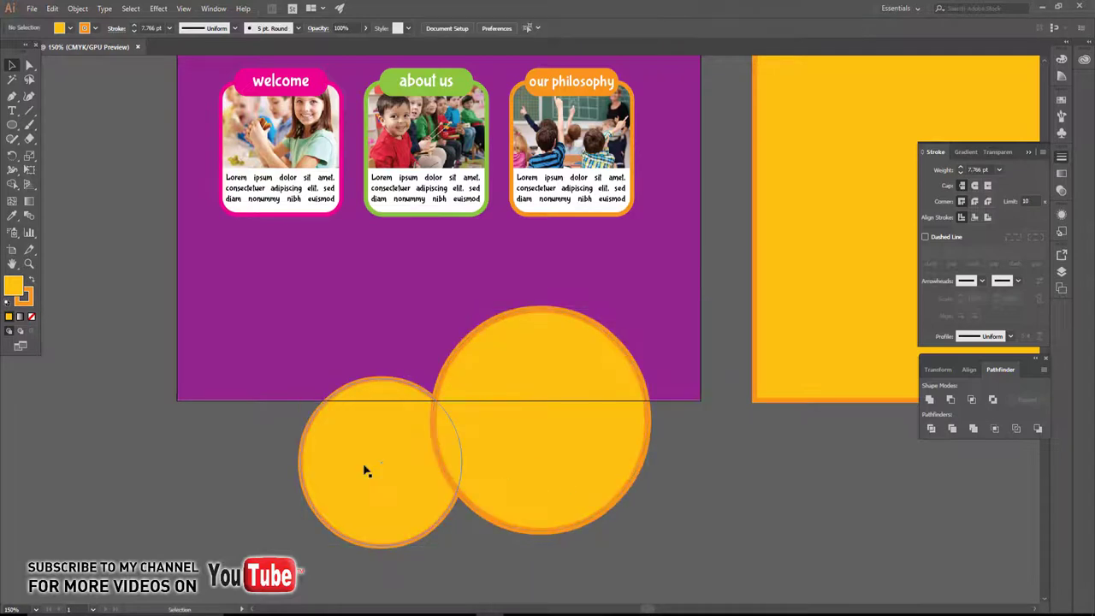
mouse_move(365, 470)
mouse_down()
mouse_move(420, 450)
mouse_move(412, 455)
mouse_up()
click(523, 465)
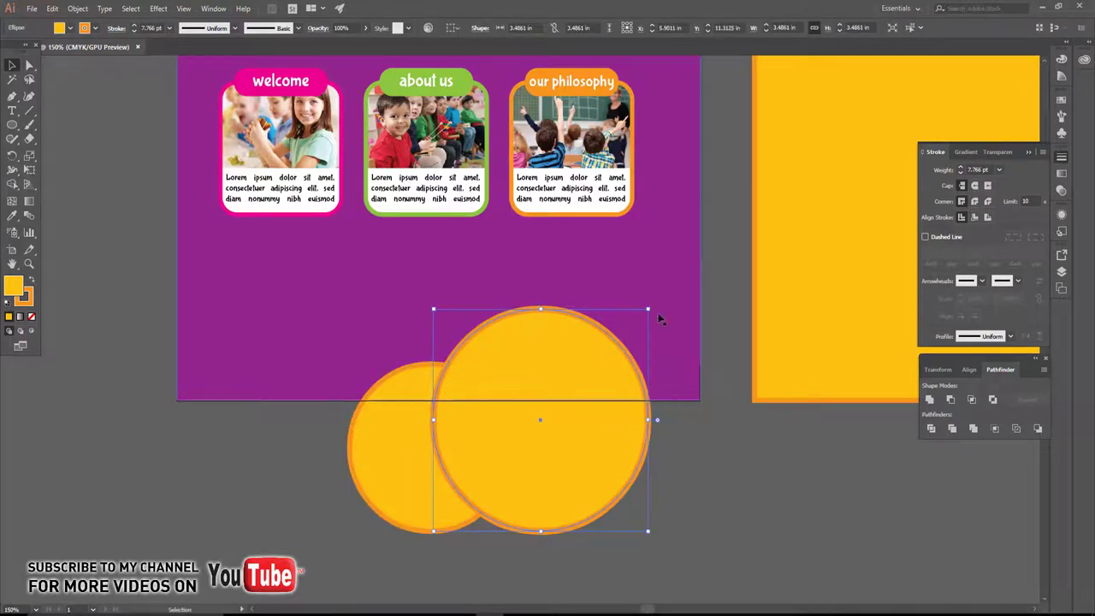
drag(649, 310, 672, 284)
drag(691, 405, 752, 407)
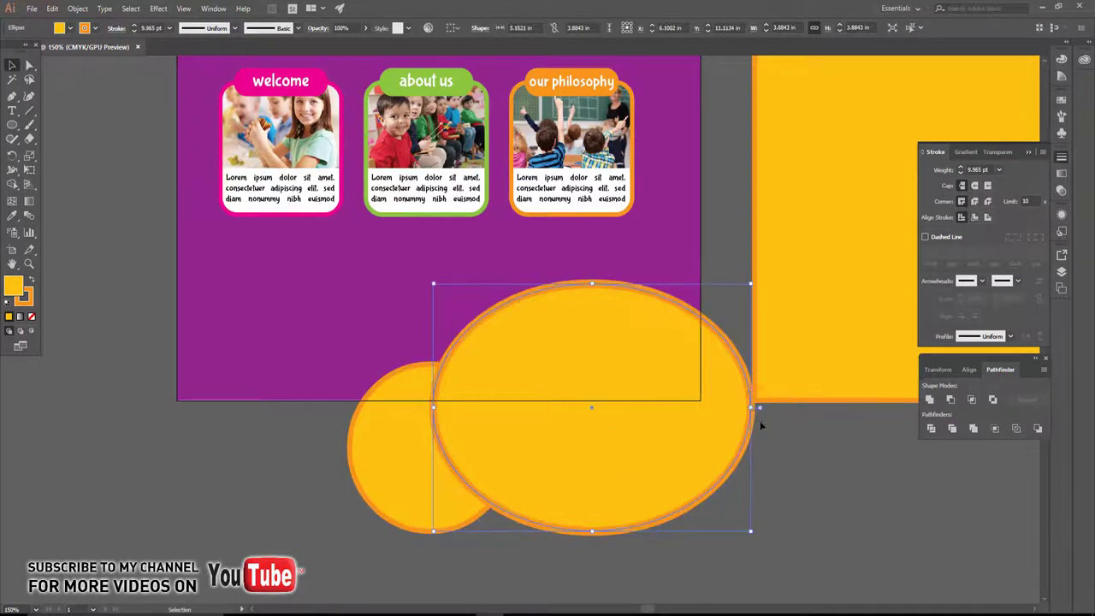
shift+click(408, 457)
drag(545, 448, 513, 448)
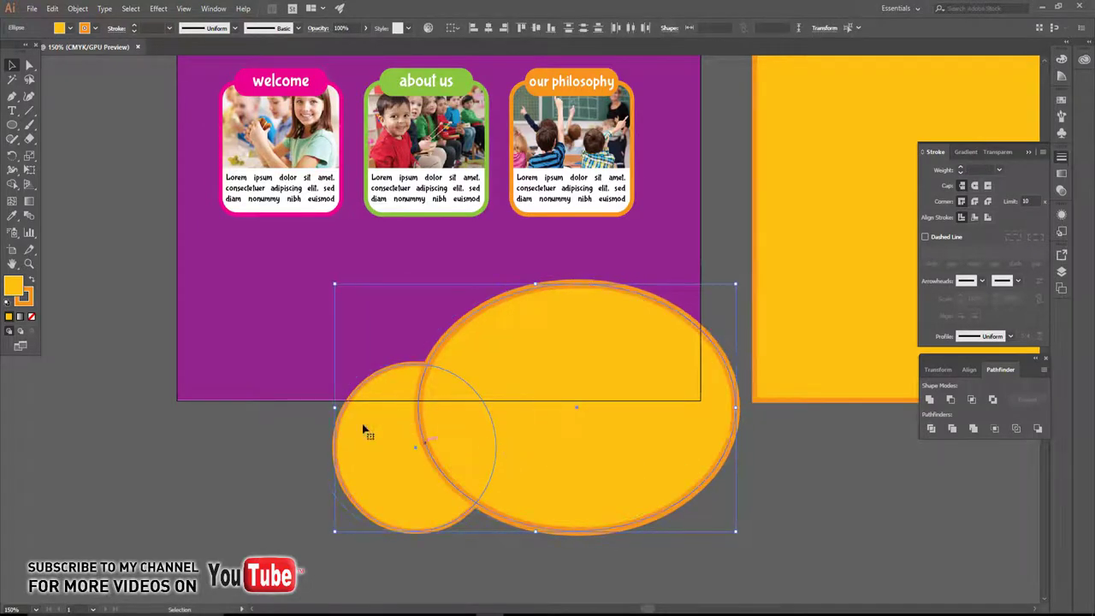
Unite the circle and ellipse into a single cloud shape with Pathfinder.
click(12, 184)
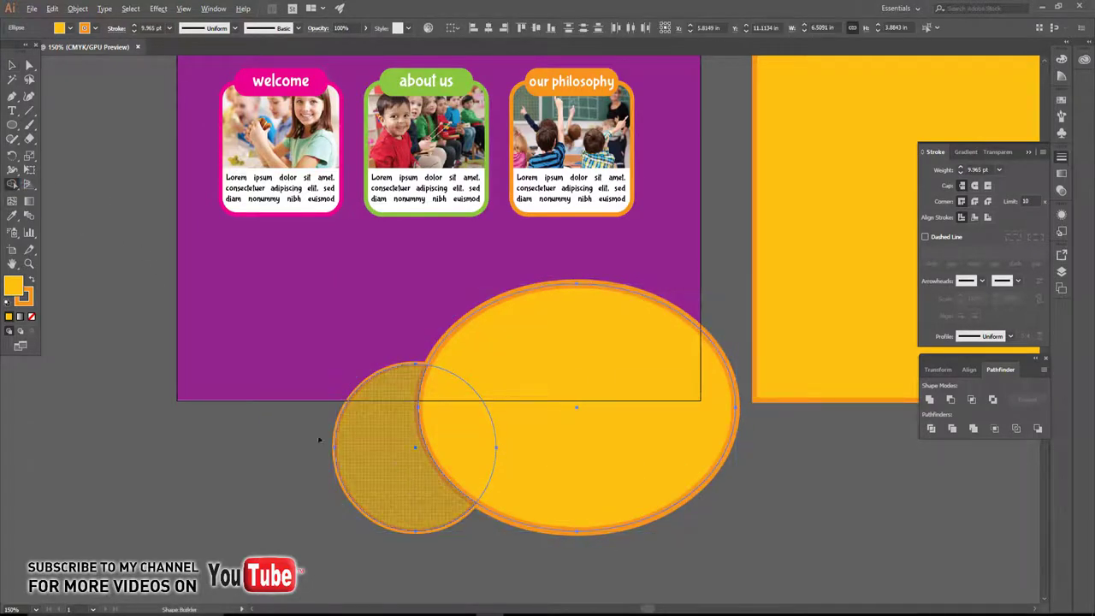
drag(335, 443, 627, 462)
alt+click(420, 497)
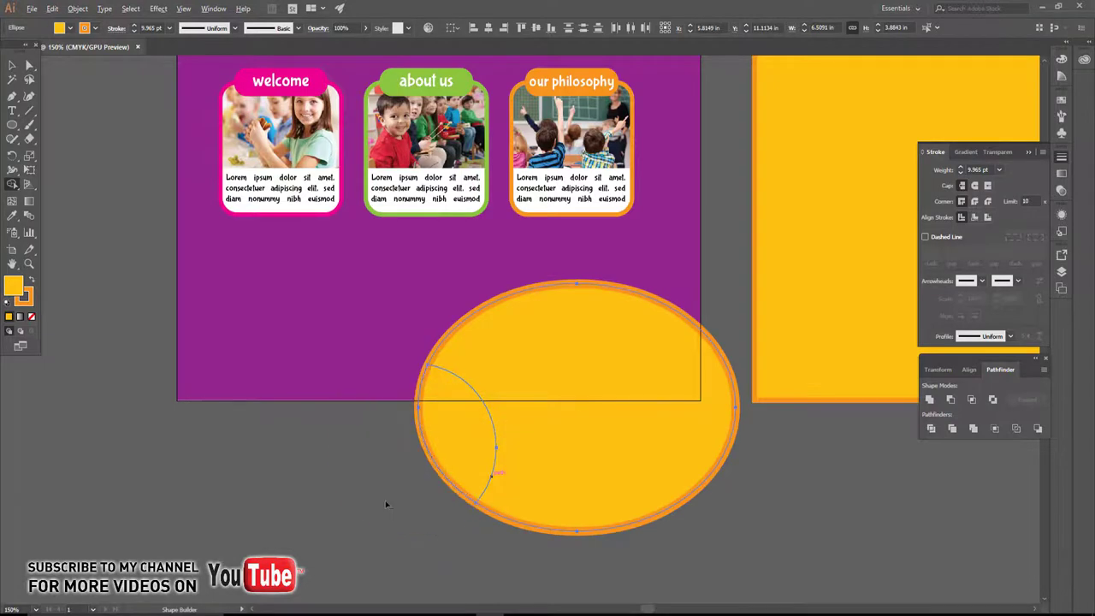
key(v)
key(ctrl+z)
click(11, 66)
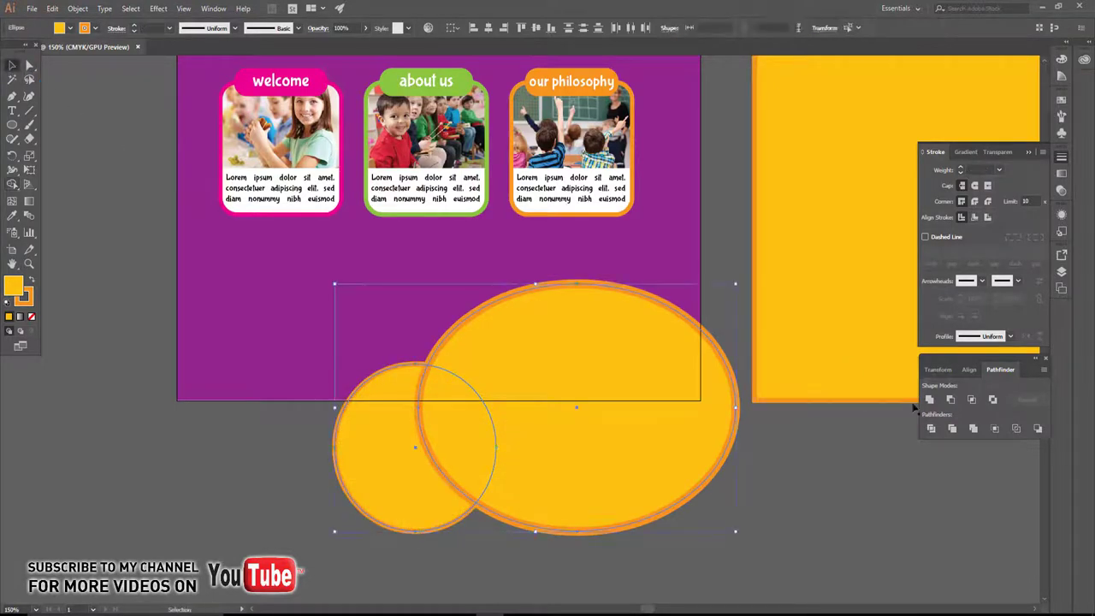
click(948, 400)
click(856, 462)
drag(12, 124, 50, 127)
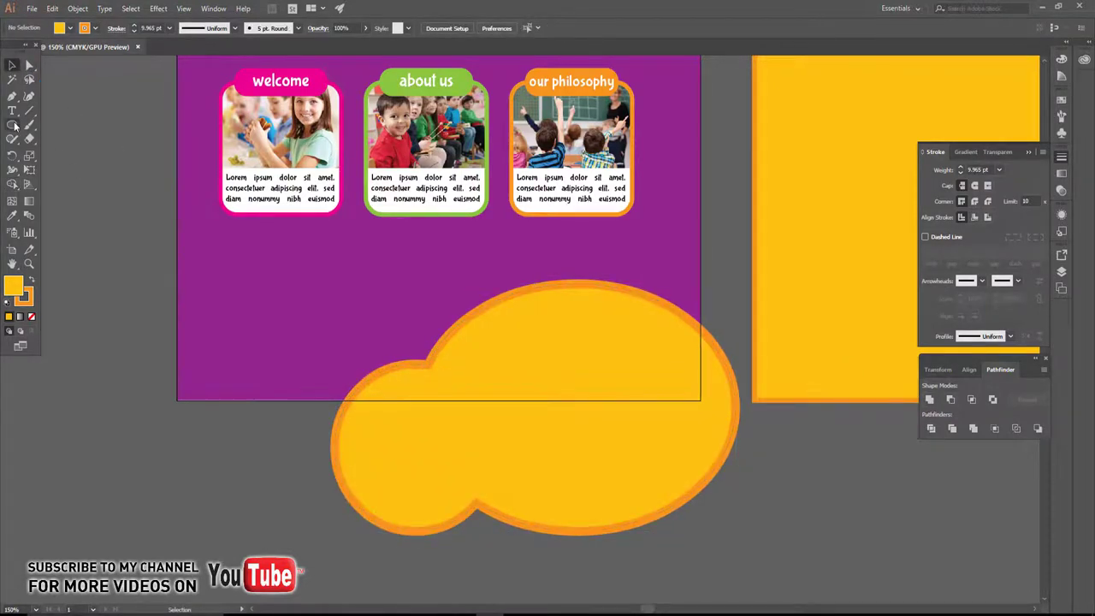
Trim the cloud to the flyer's bottom edge using a rectangle and Pathfinder.
click(60, 125)
drag(257, 229, 703, 400)
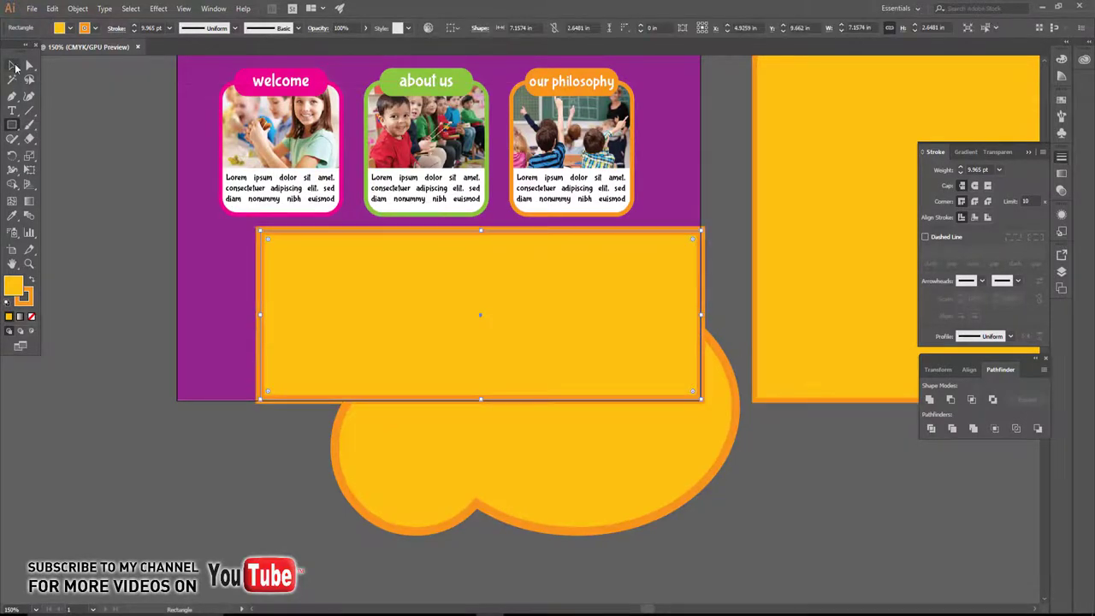
click(15, 67)
shift+click(401, 447)
click(950, 399)
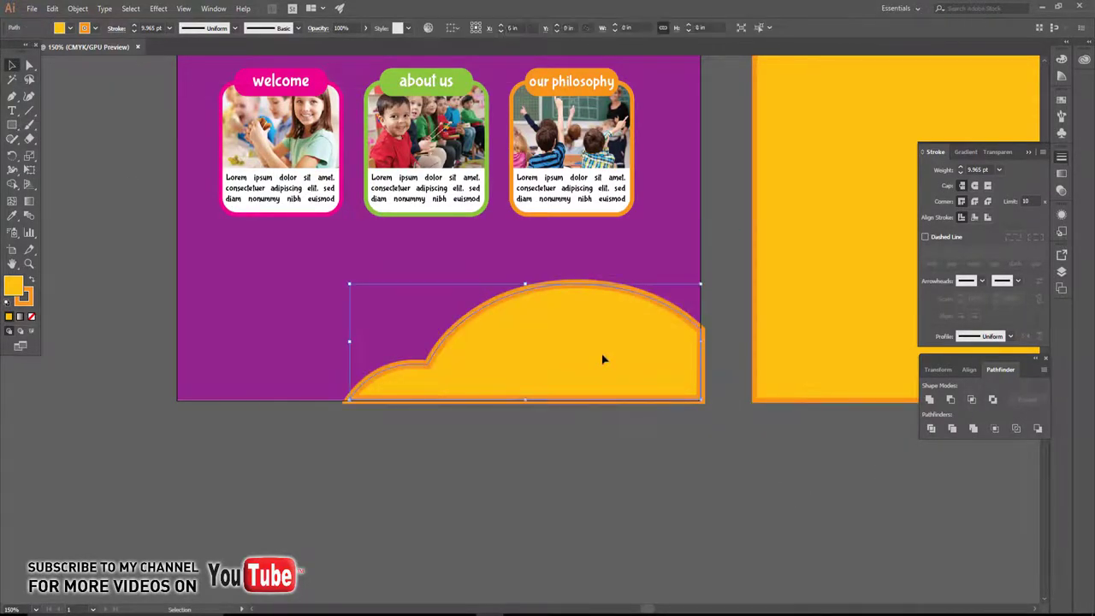
Set the cloud's stroke to None.
click(95, 28)
click(8, 49)
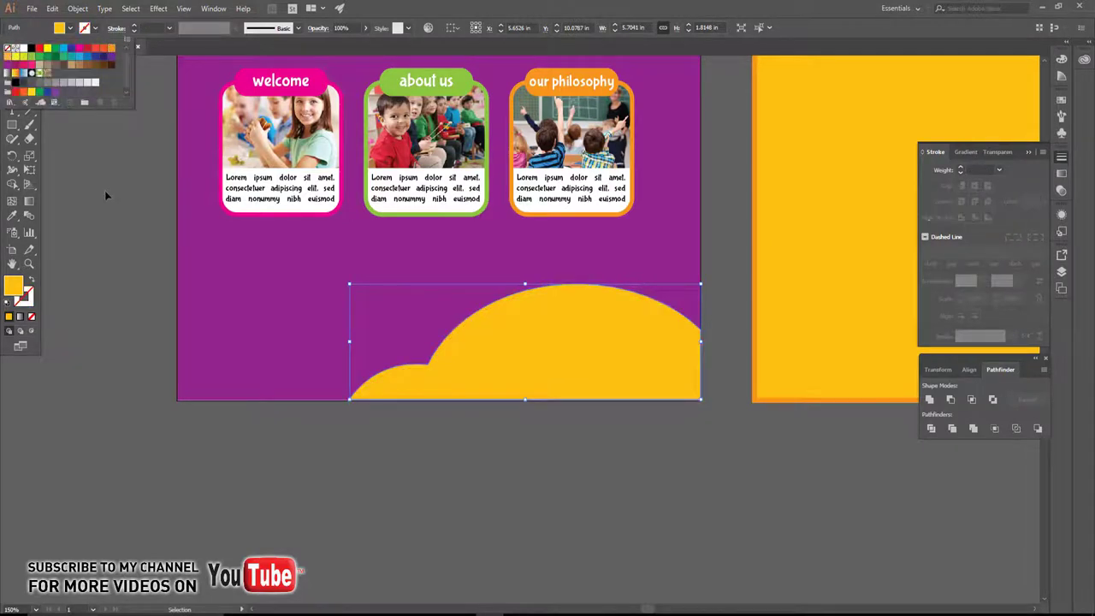
click(141, 239)
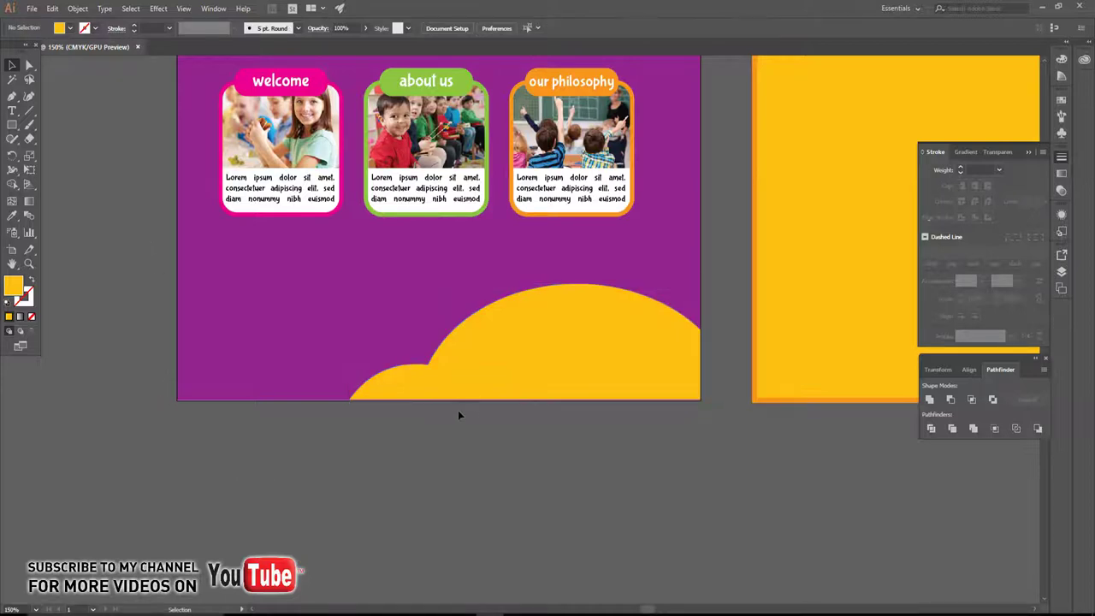
scroll(469, 407, up, 1)
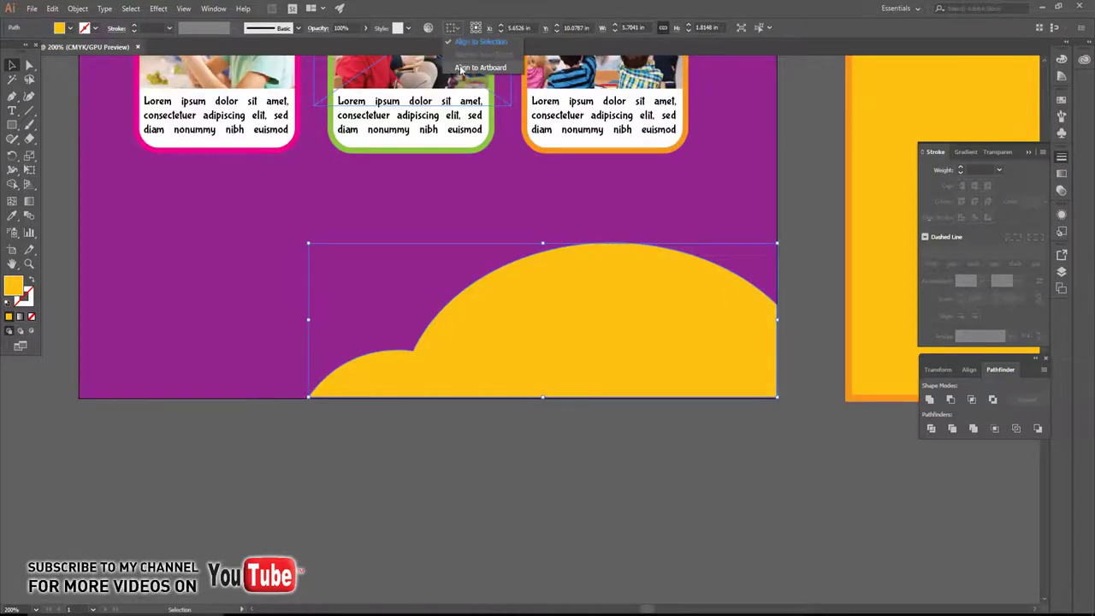
click(445, 460)
scroll(445, 459, down, 1)
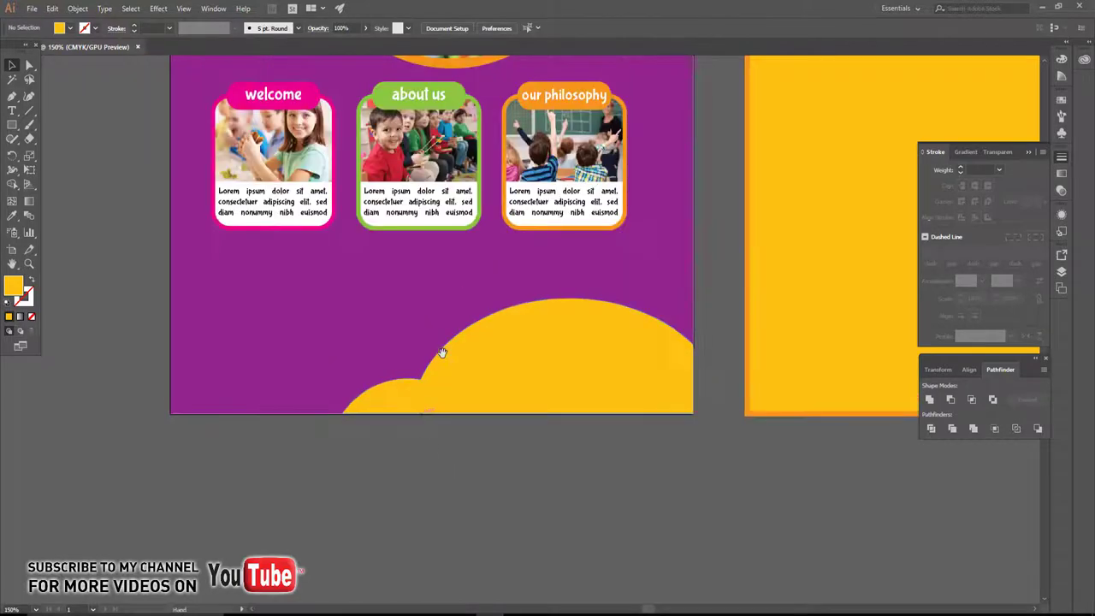
mouse_move(442, 354)
mouse_down()
mouse_move(391, 345)
mouse_move(417, 374)
mouse_up()
scroll(450, 379, up, 2)
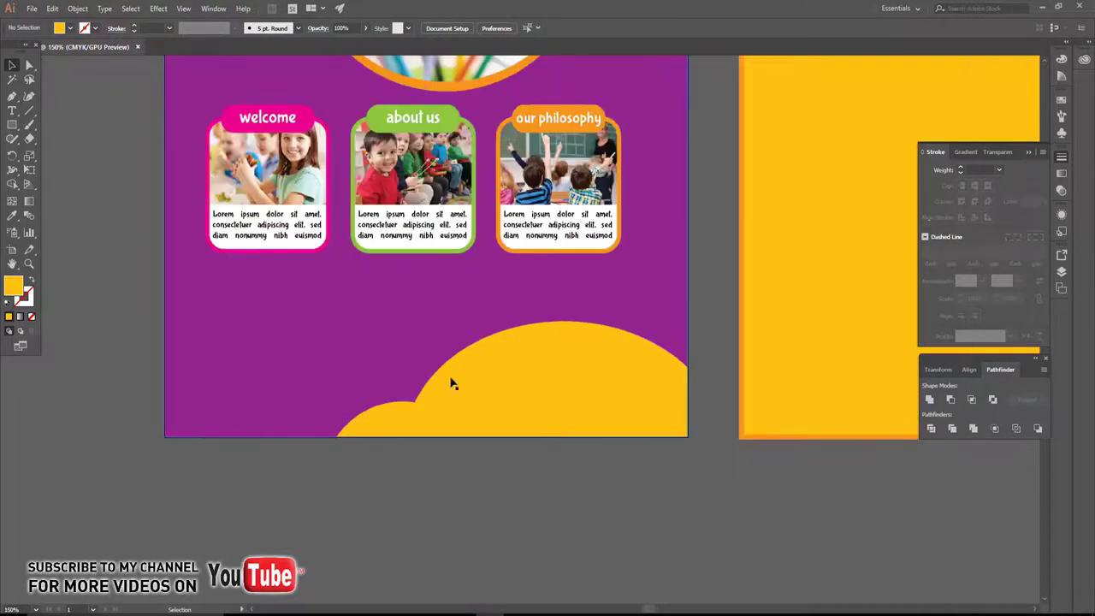
key(t)
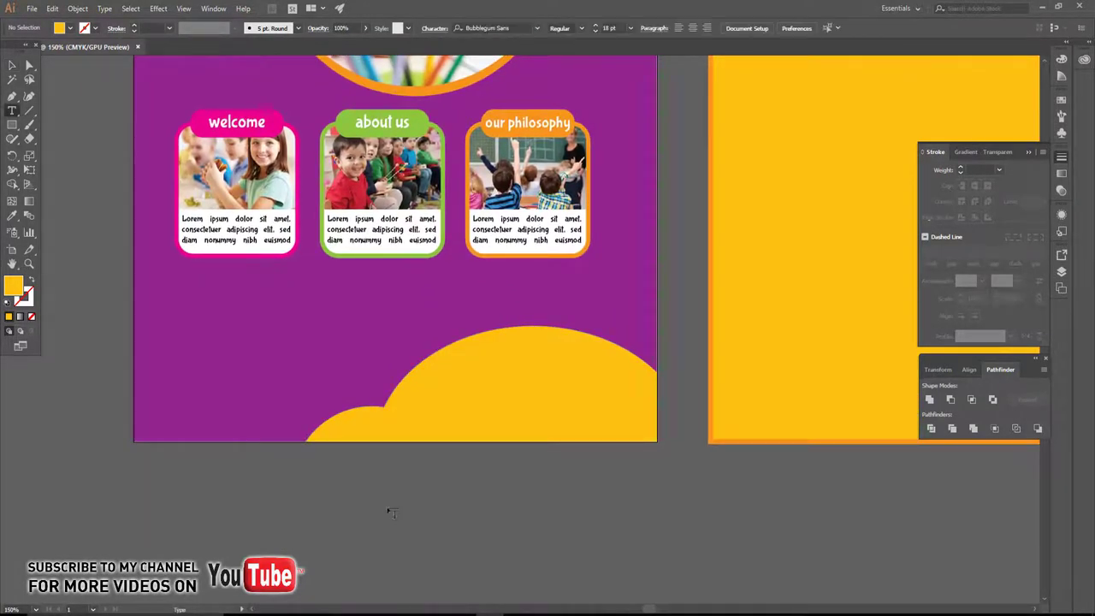
click(391, 512)
text(www.yourdomain.com)
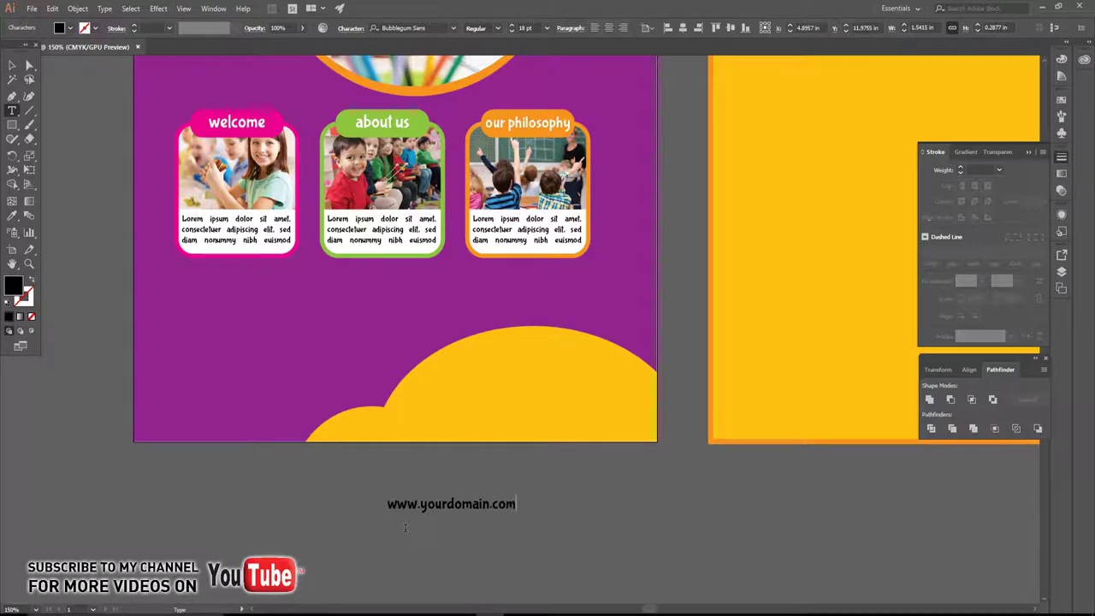
click(11, 66)
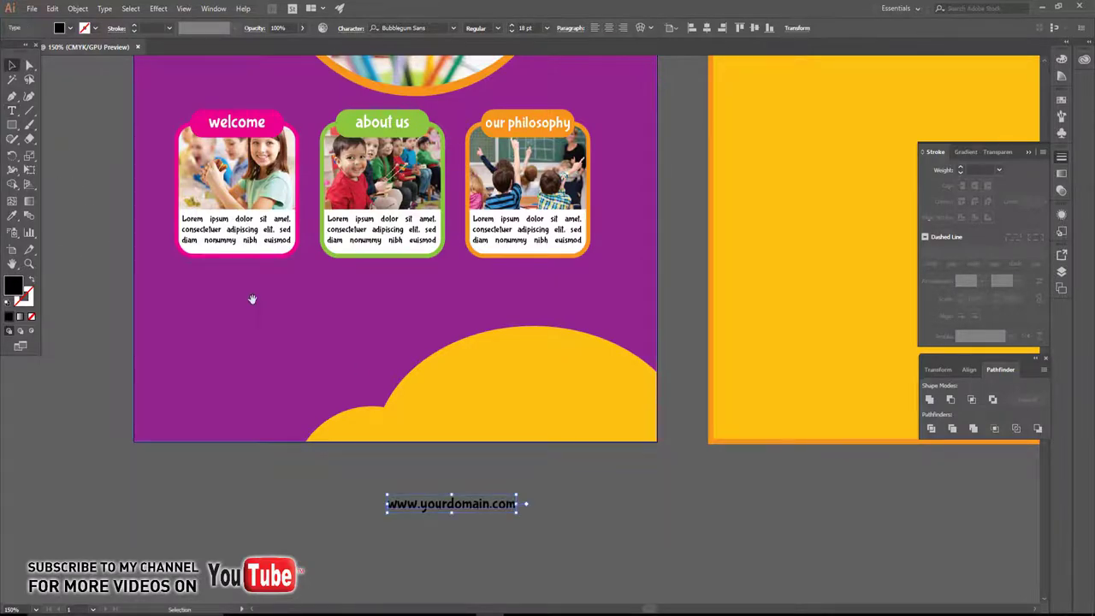
Duplicate the address line above the original and retype the copy, starting with 'limit'.
scroll(367, 408, up, 1)
drag(481, 544, 483, 515)
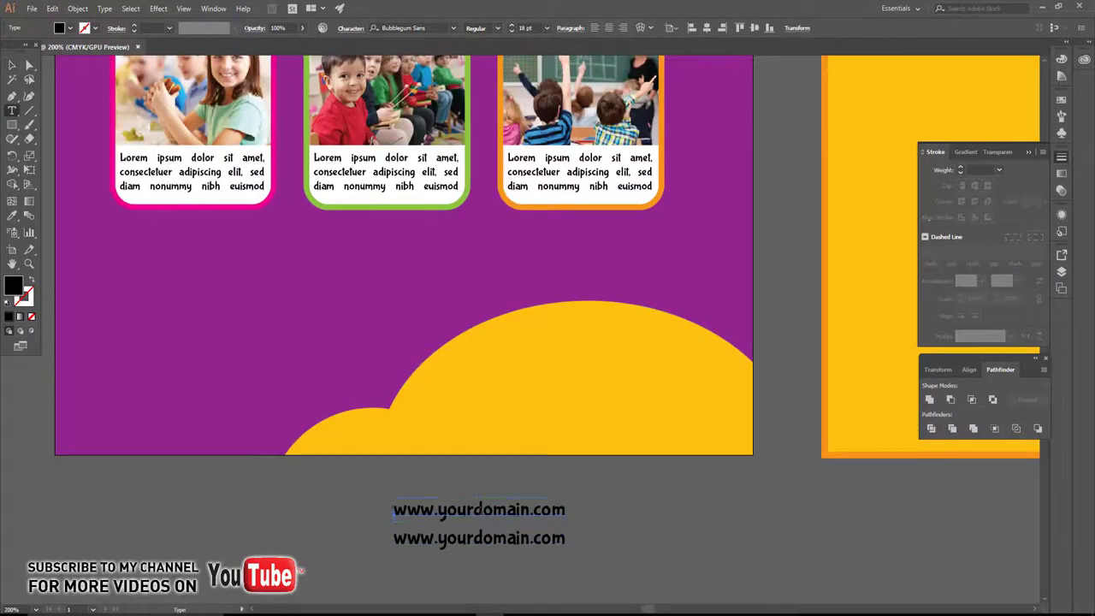
key(ctrl+s)
key(Escape)
double_click(482, 513)
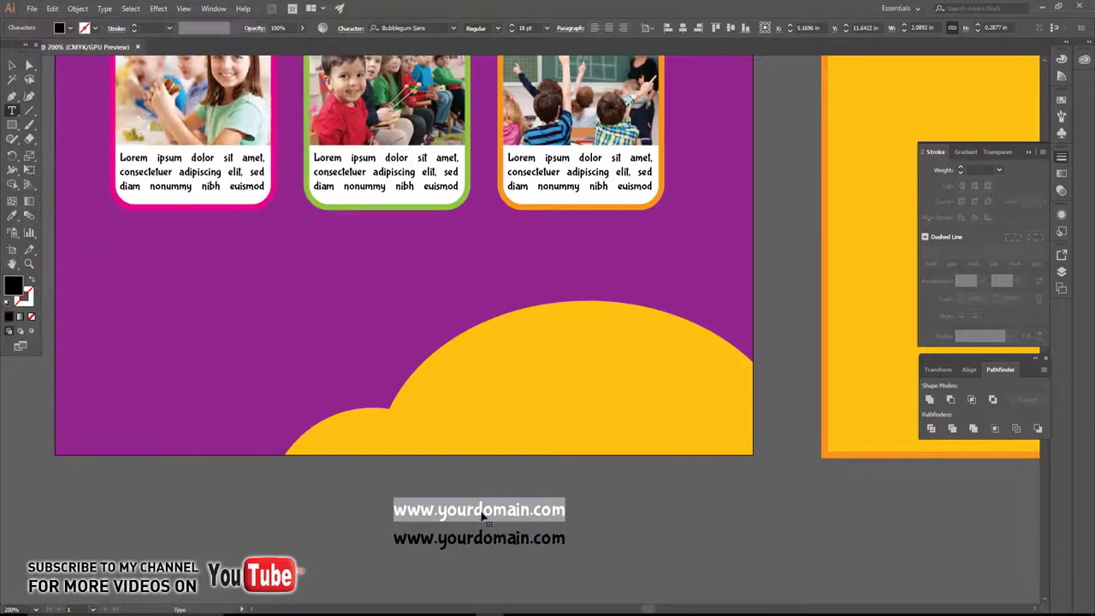
text(limit)
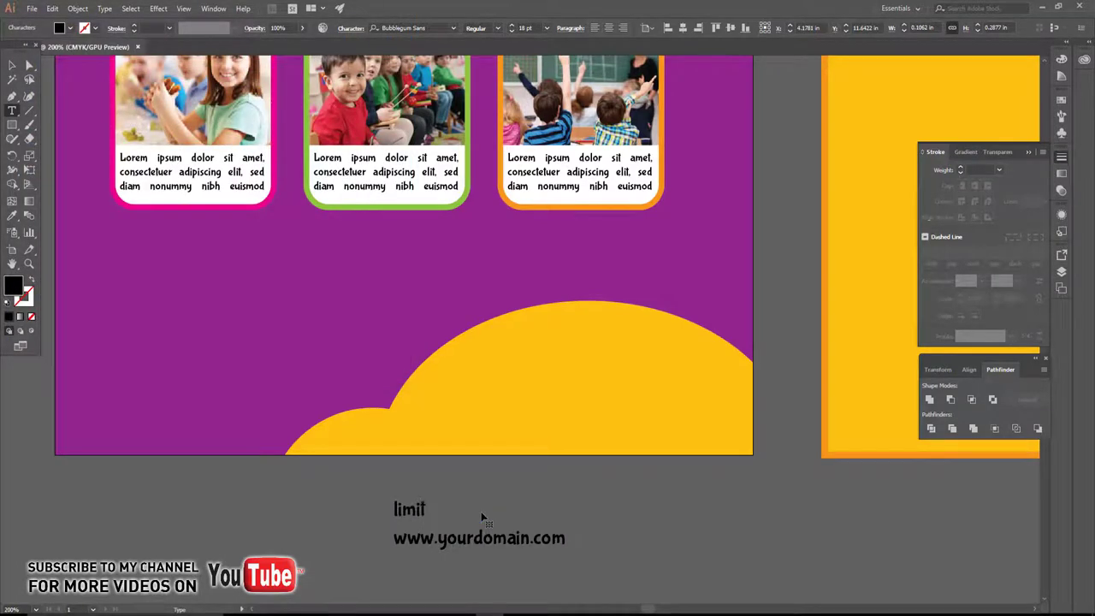
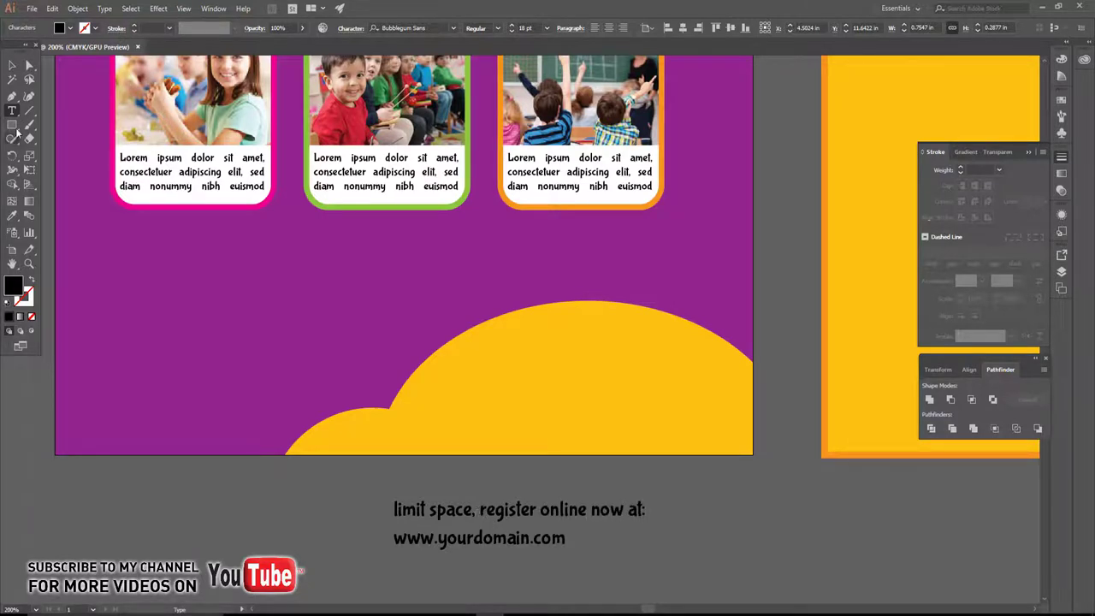
Enlarge the website address and move both footer lines onto the yellow shape.
click(13, 67)
drag(567, 550, 648, 556)
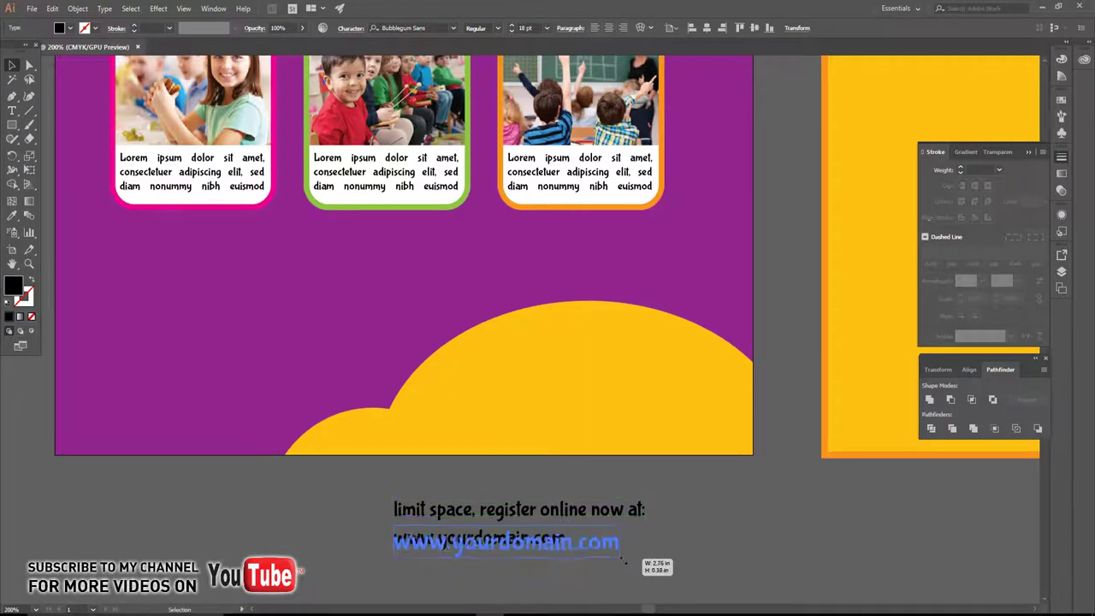
shift+click(587, 509)
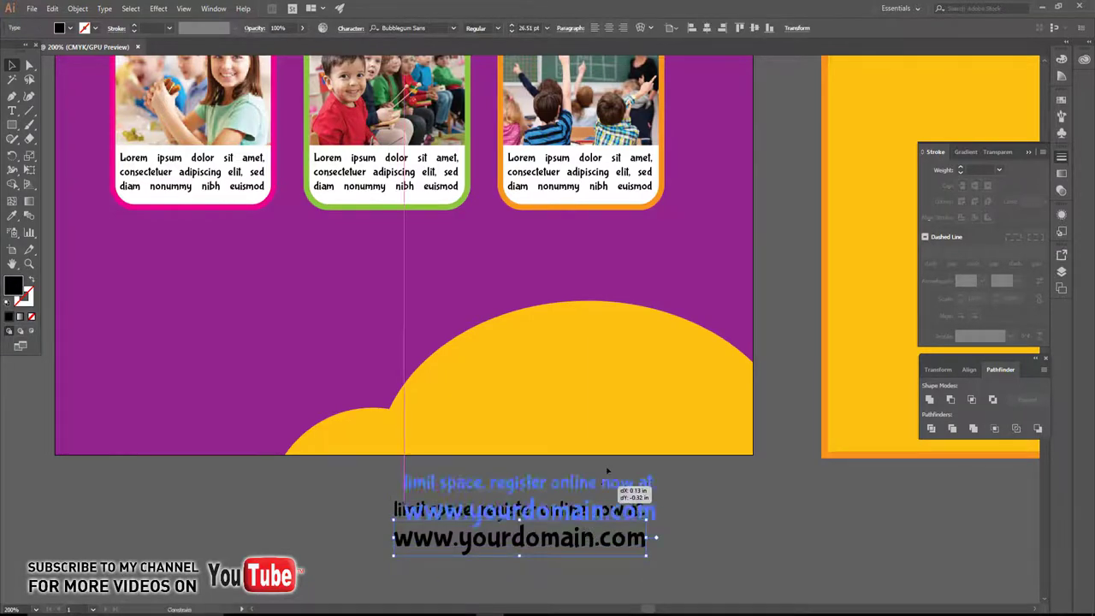
drag(586, 509, 644, 393)
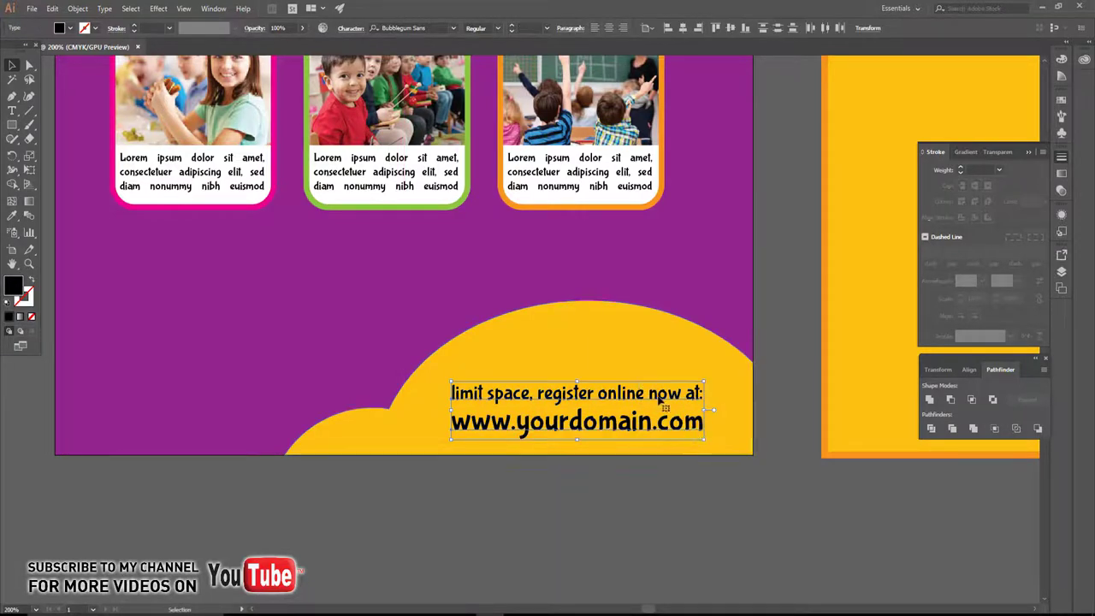
click(545, 480)
Group the three info cards and scale the group up.
scroll(546, 480, down, 2)
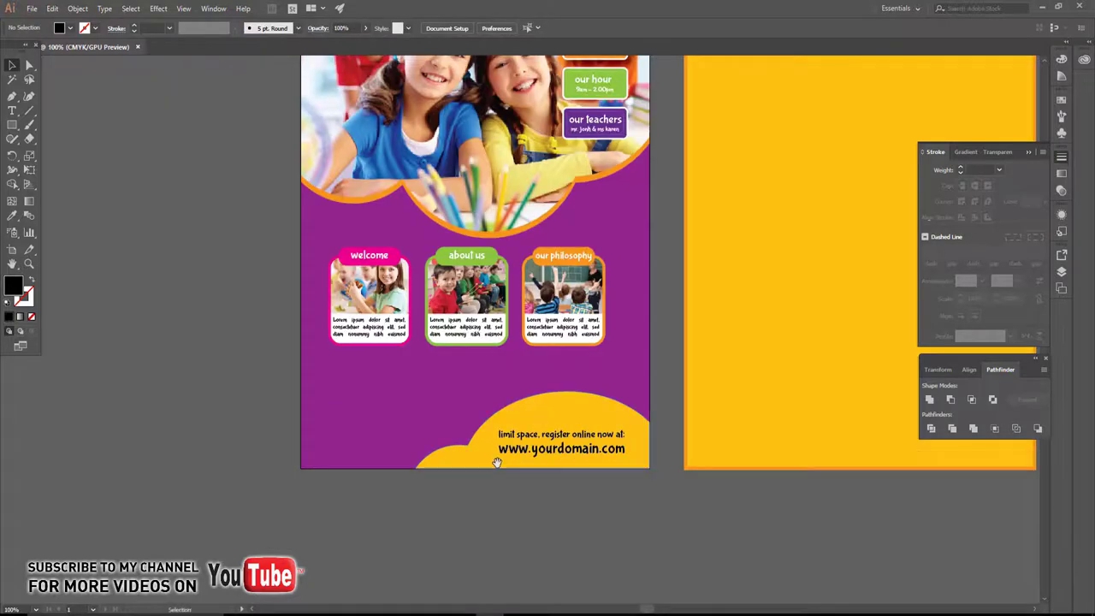
scroll(663, 389, up, 1)
key(ctrl+a)
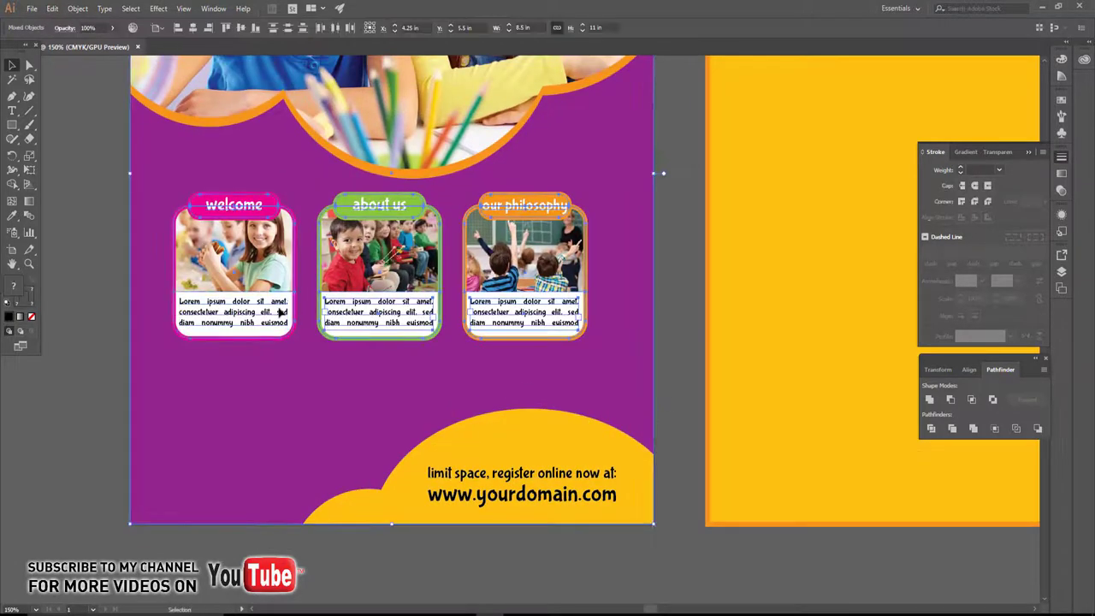
shift+click(646, 355)
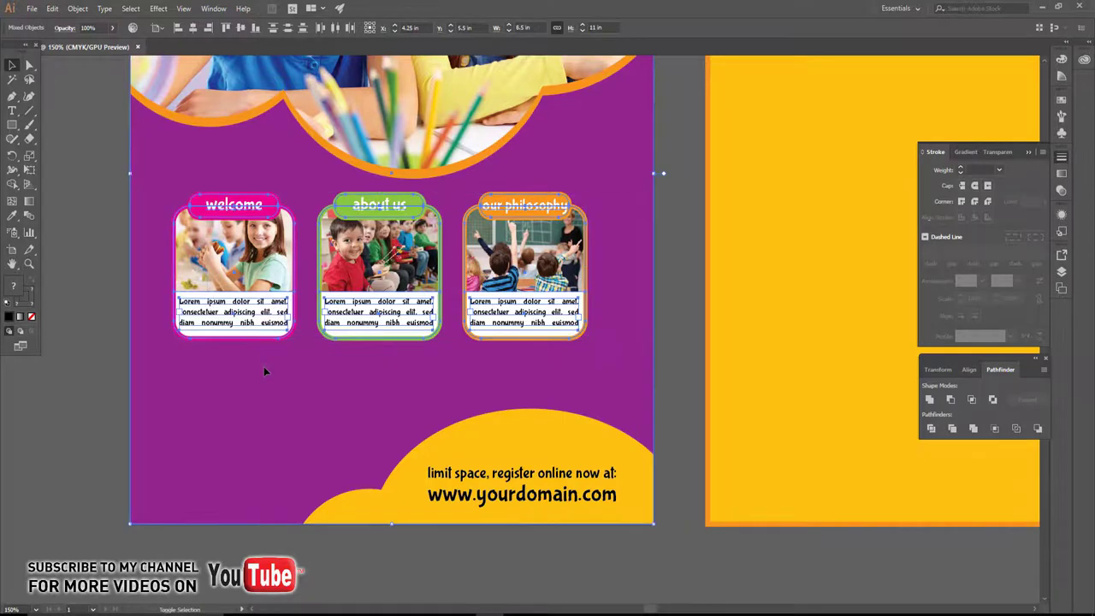
click(77, 9)
click(94, 52)
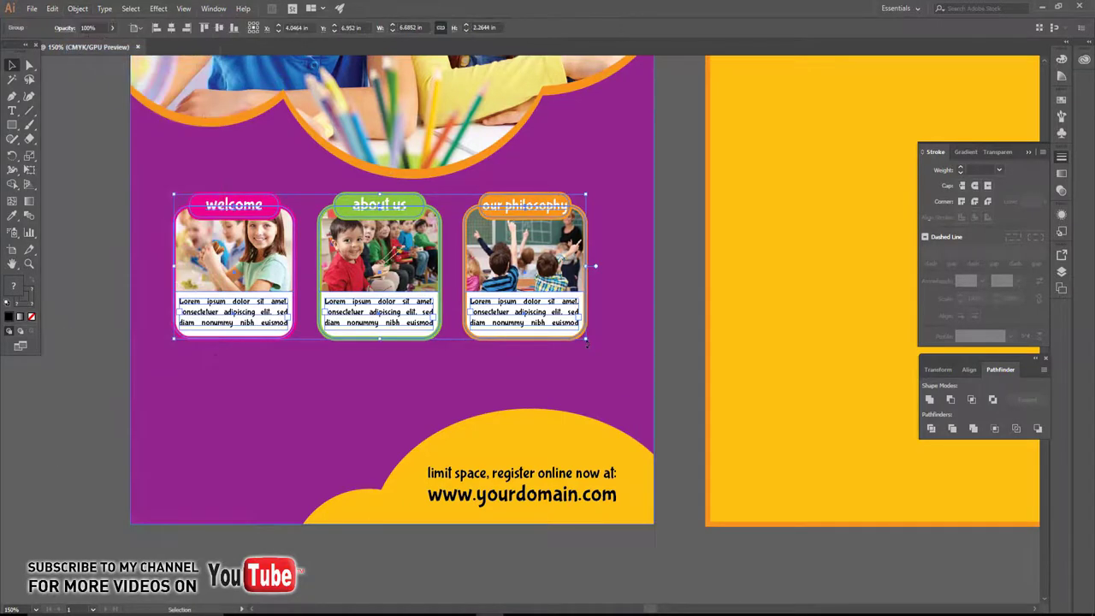
drag(593, 344, 609, 366)
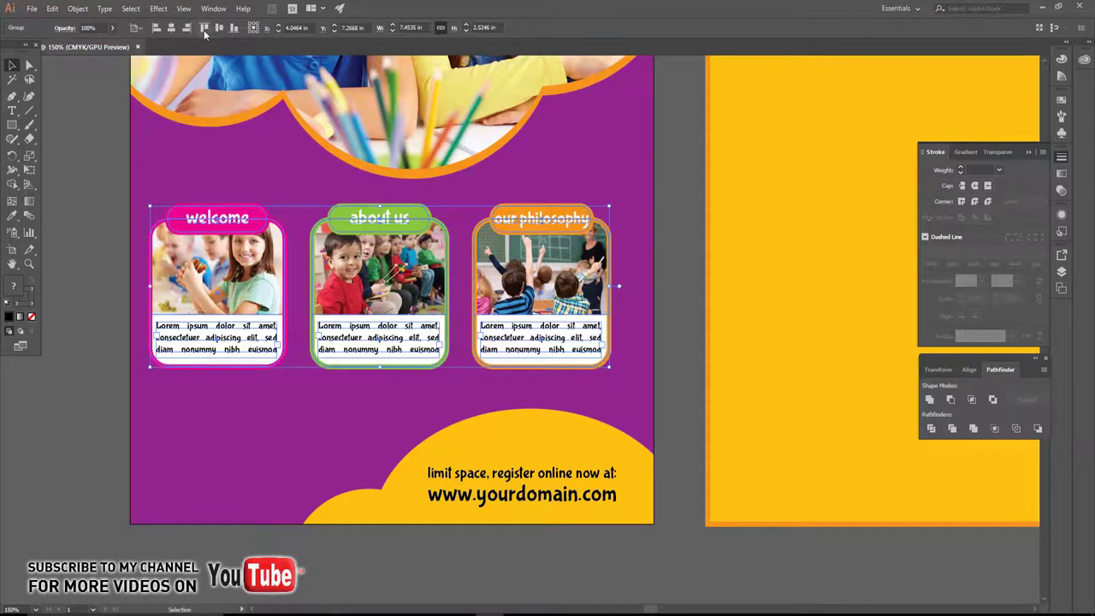
key(ctrl+minus)
Delete the spare yellow rectangle from the flyer.
click(589, 276)
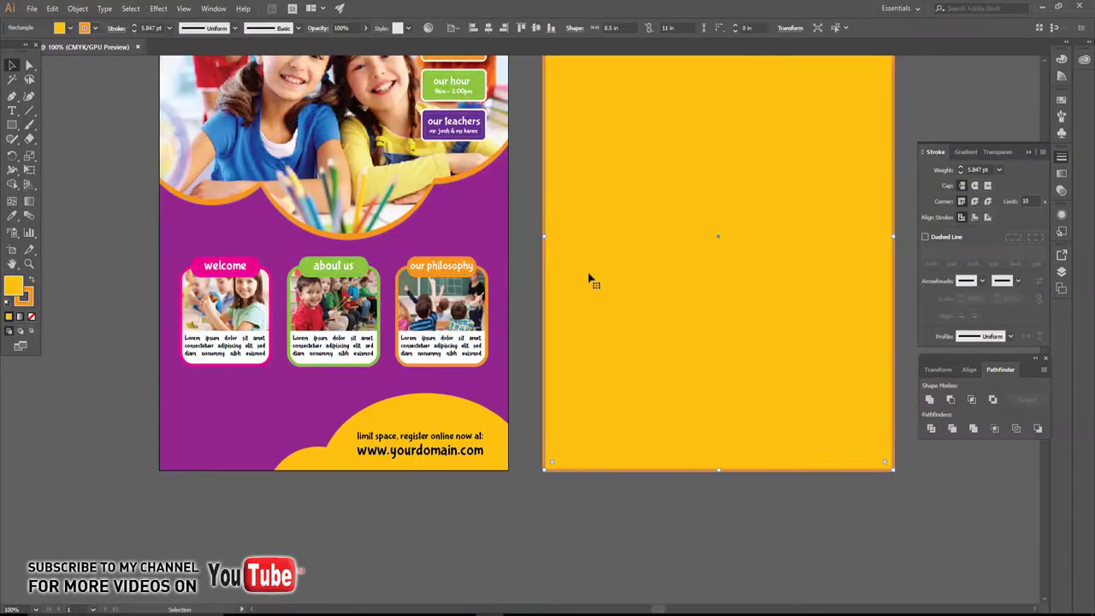
key(Delete)
key(ctrl+0)
Open the 73669-OE4IJU-998 clip-art file.
click(32, 9)
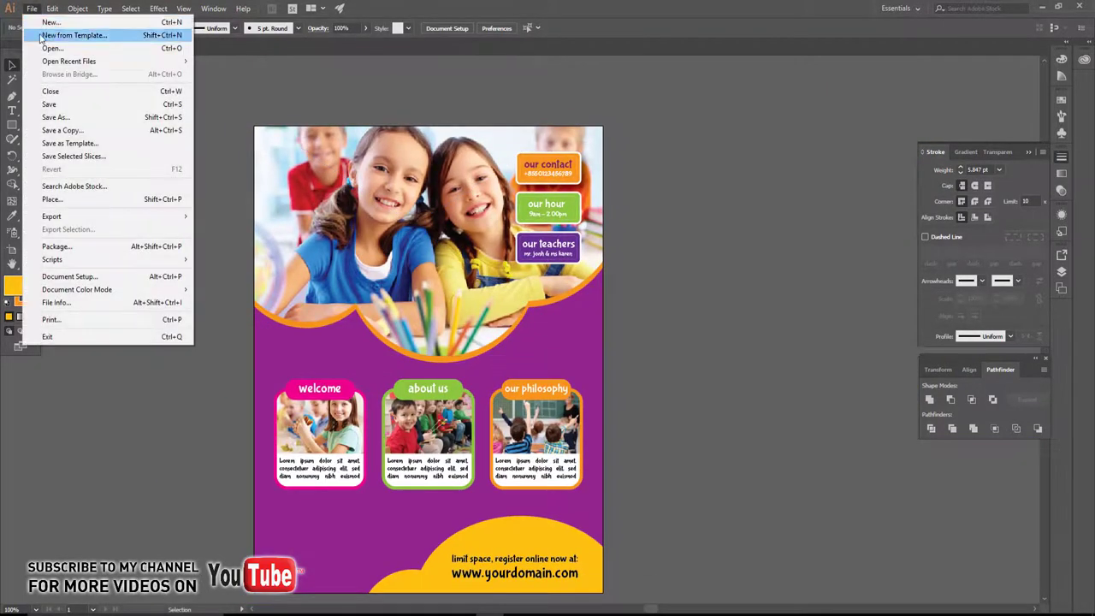
click(52, 31)
click(195, 96)
key(Return)
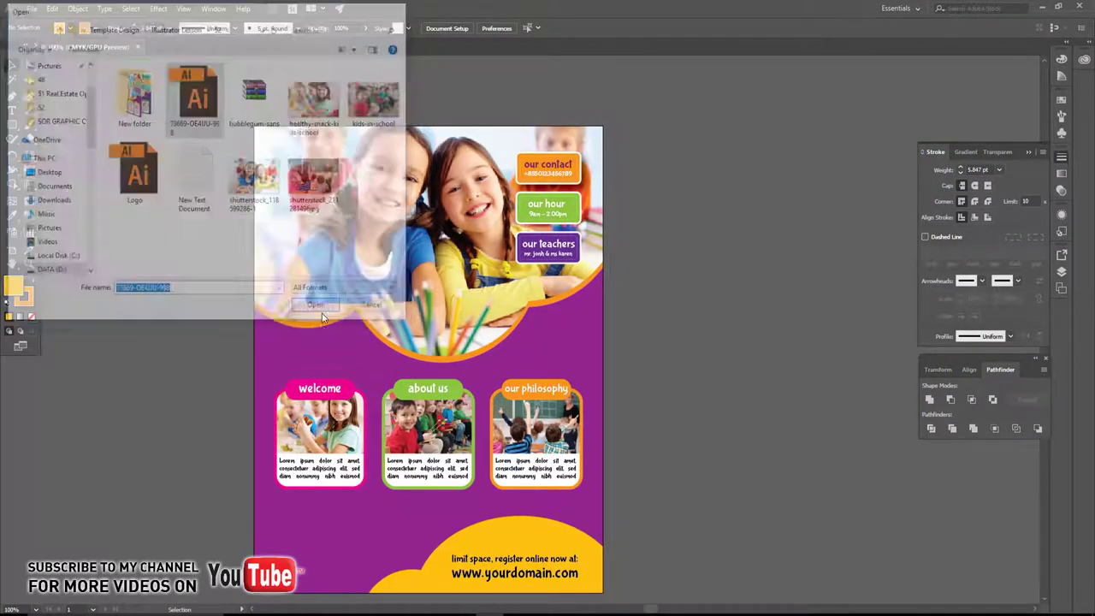
Carry the cloud, paper planes, alarm clock and pencil cup over to the flyer document.
click(443, 306)
shift+click(368, 239)
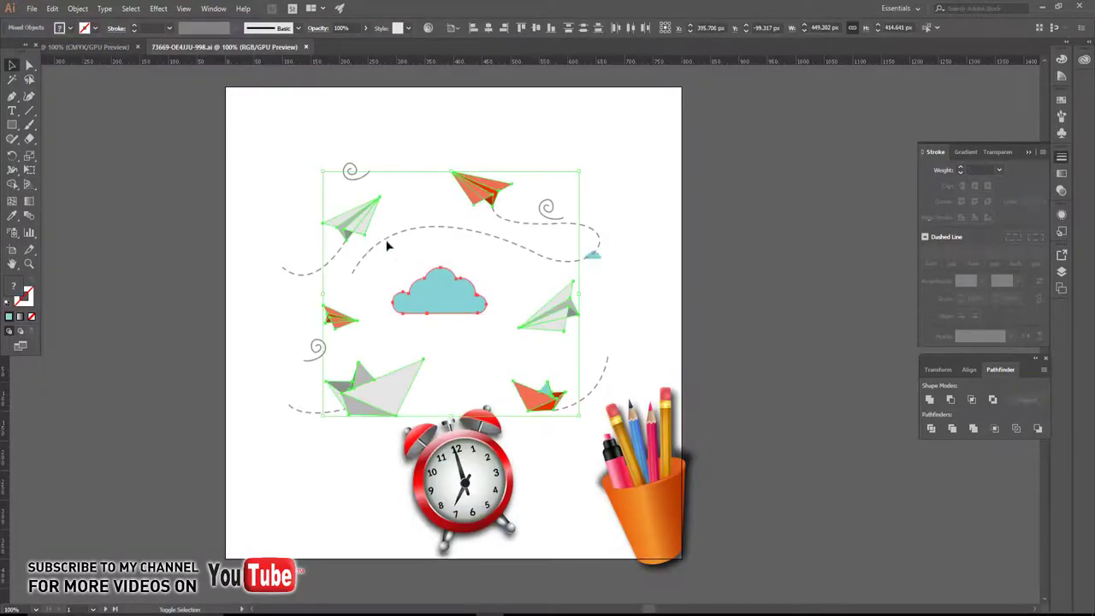
shift+click(488, 489)
shift+click(637, 479)
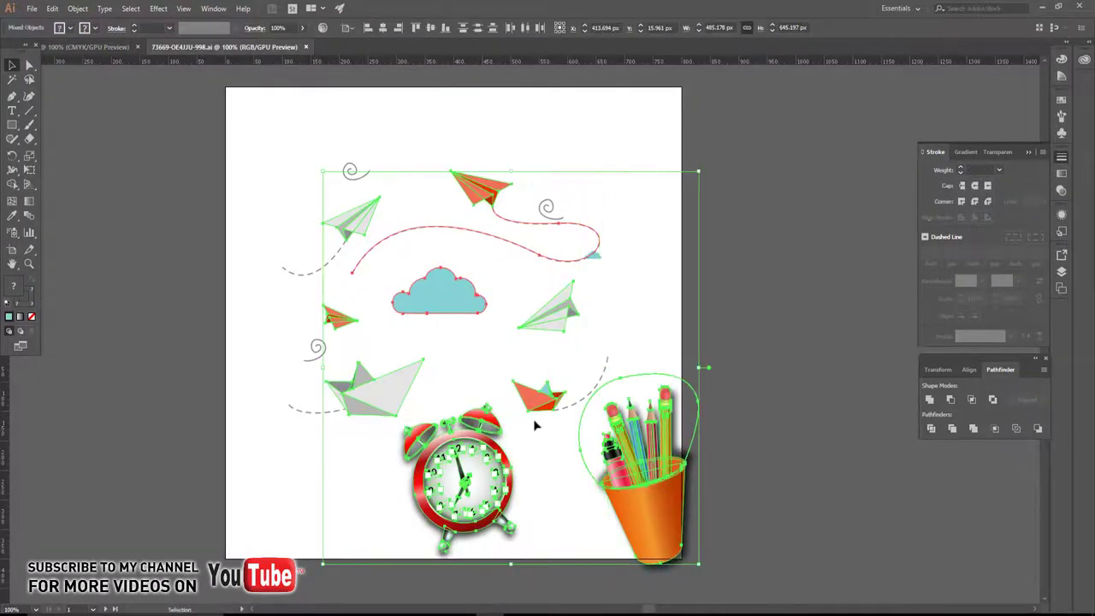
drag(396, 387, 179, 84)
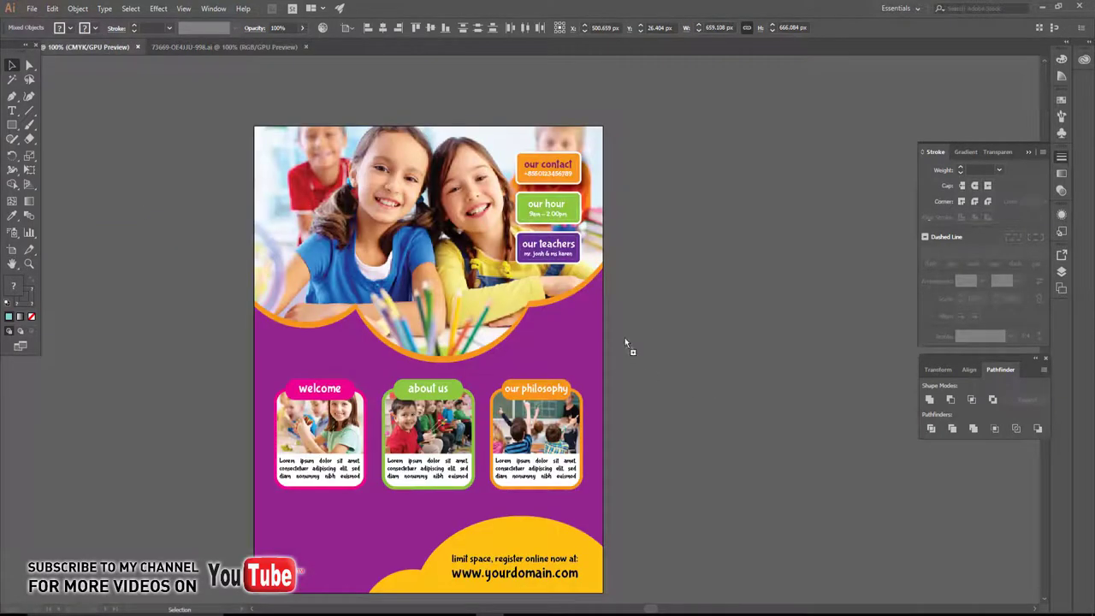
Place the alarm clock at the flyer's bottom-left corner.
drag(609, 346, 625, 337)
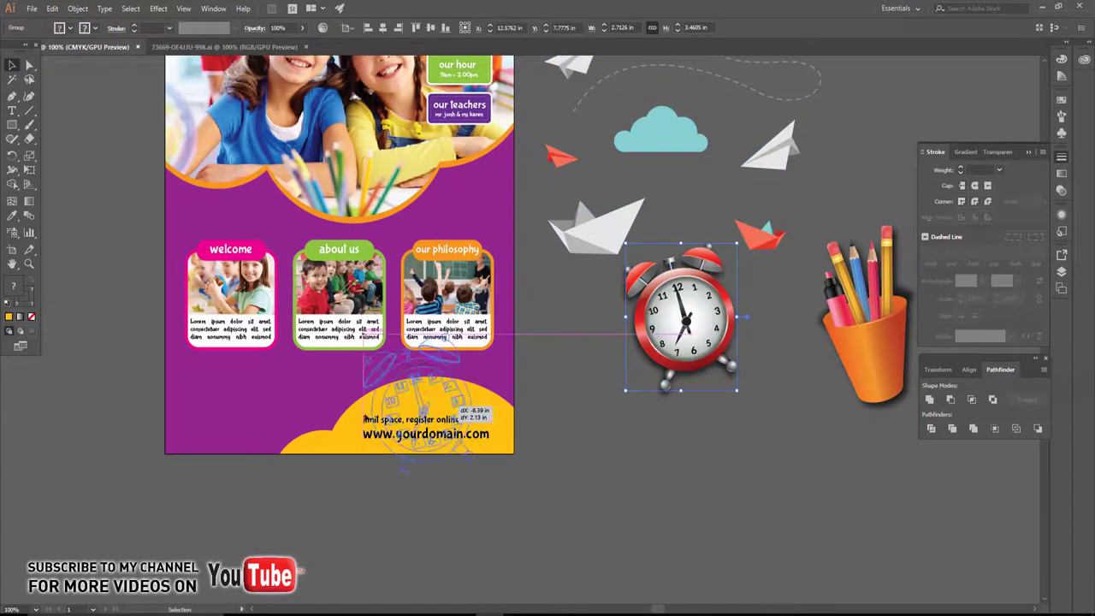
mouse_move(718, 378)
mouse_down()
mouse_move(262, 477)
mouse_move(277, 482)
mouse_up()
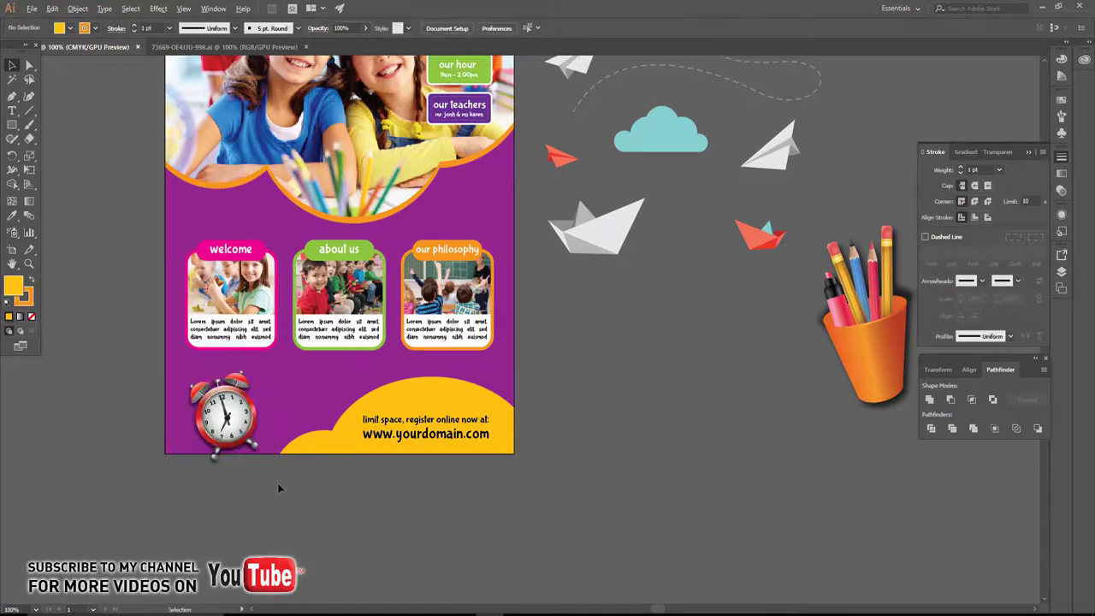
scroll(277, 483, up, 2)
scroll(230, 482, down, 2)
mouse_move(500, 423)
mouse_down()
mouse_move(464, 461)
mouse_move(439, 529)
mouse_up()
Shrink the paper planes and dashed flight path and lay them over the info cards.
click(651, 163)
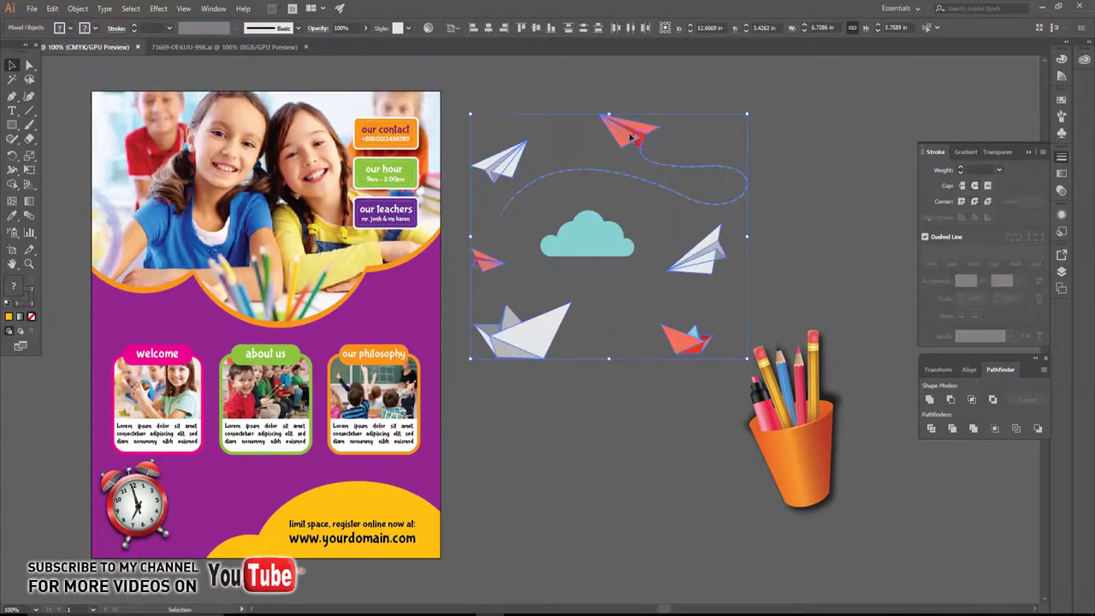
drag(652, 163, 365, 337)
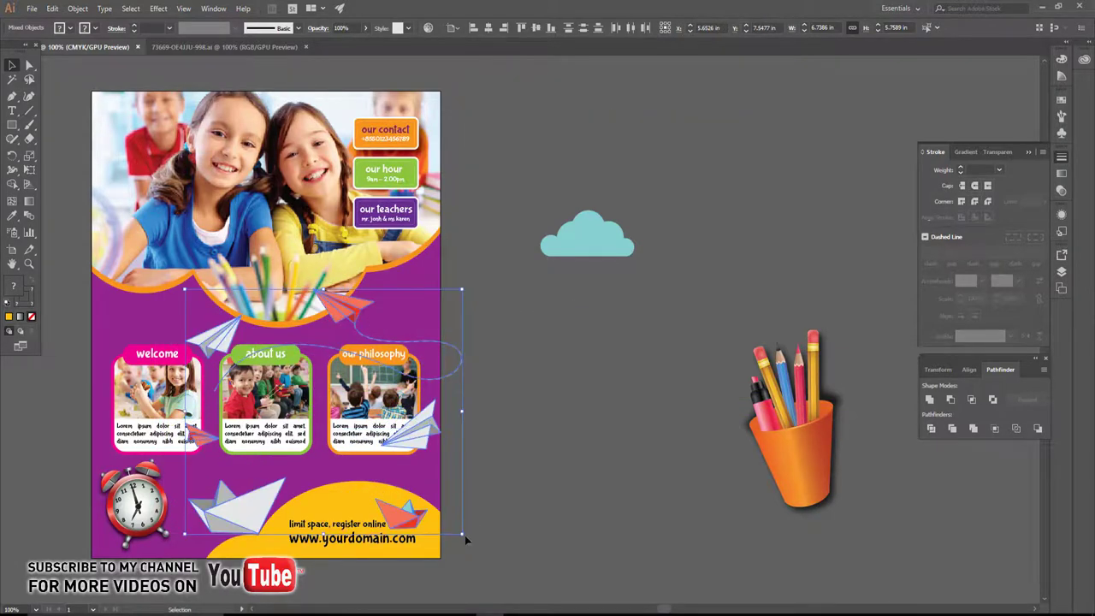
drag(463, 534, 411, 488)
drag(342, 349, 239, 352)
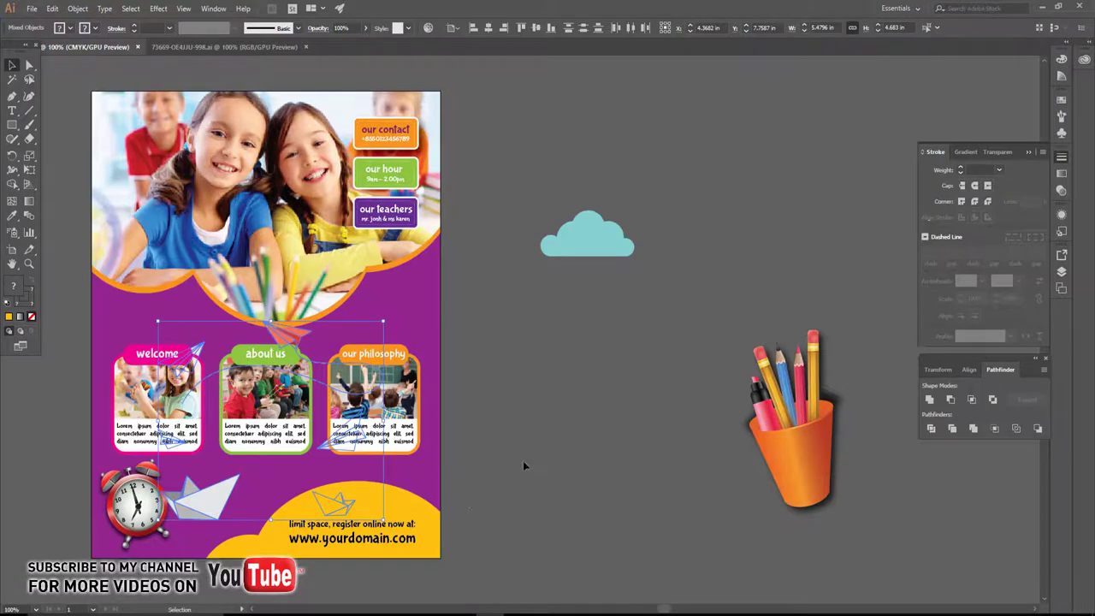
scroll(524, 465, up, 2)
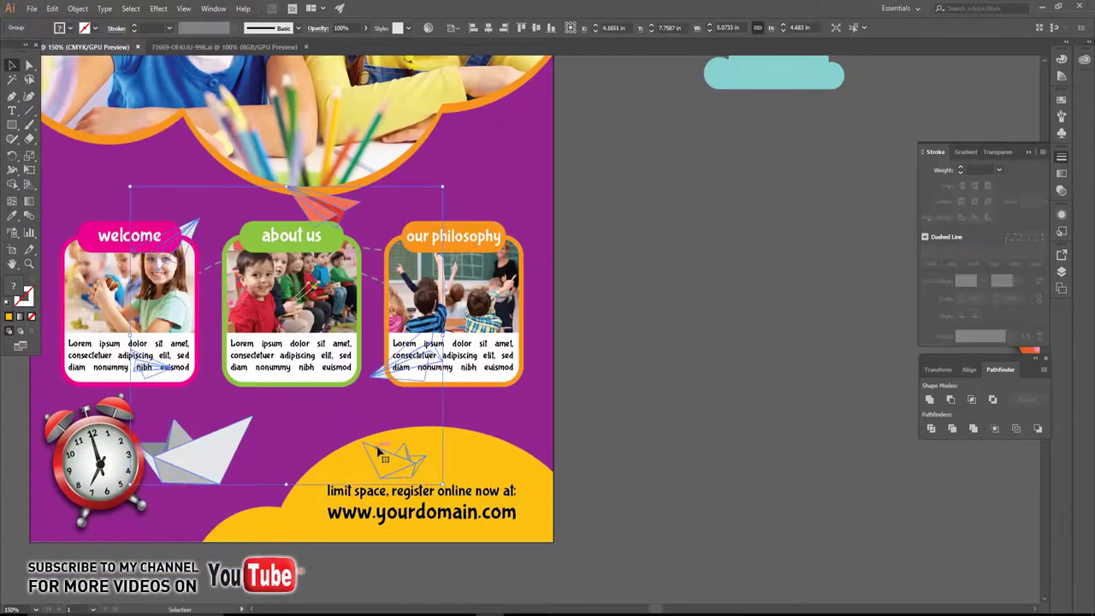
Move the red paper boat up onto the yellow shape.
double_click(379, 453)
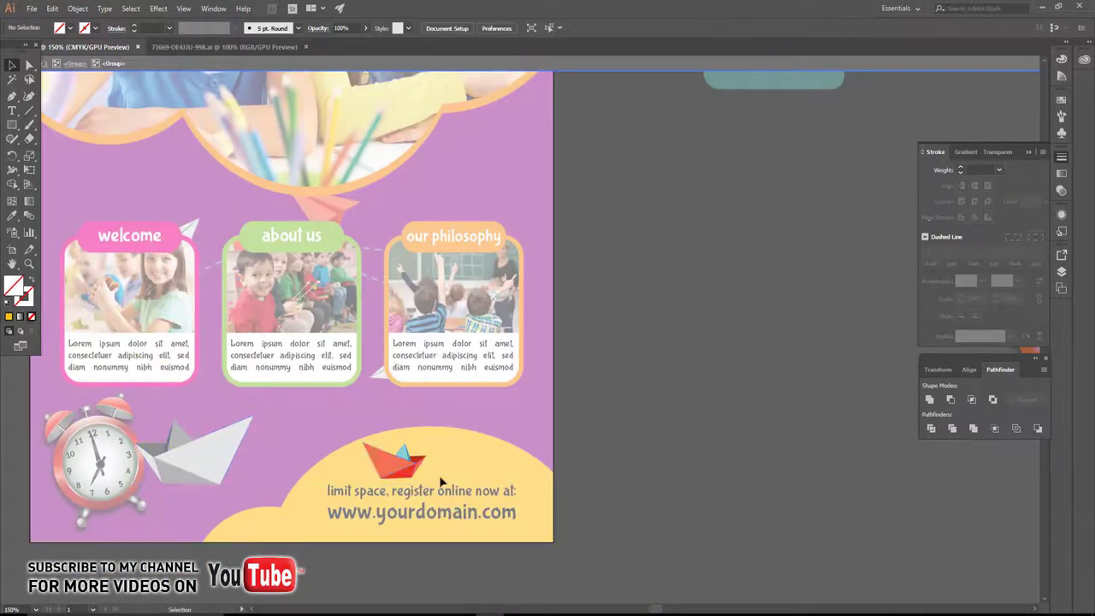
drag(441, 482, 369, 443)
key(Escape)
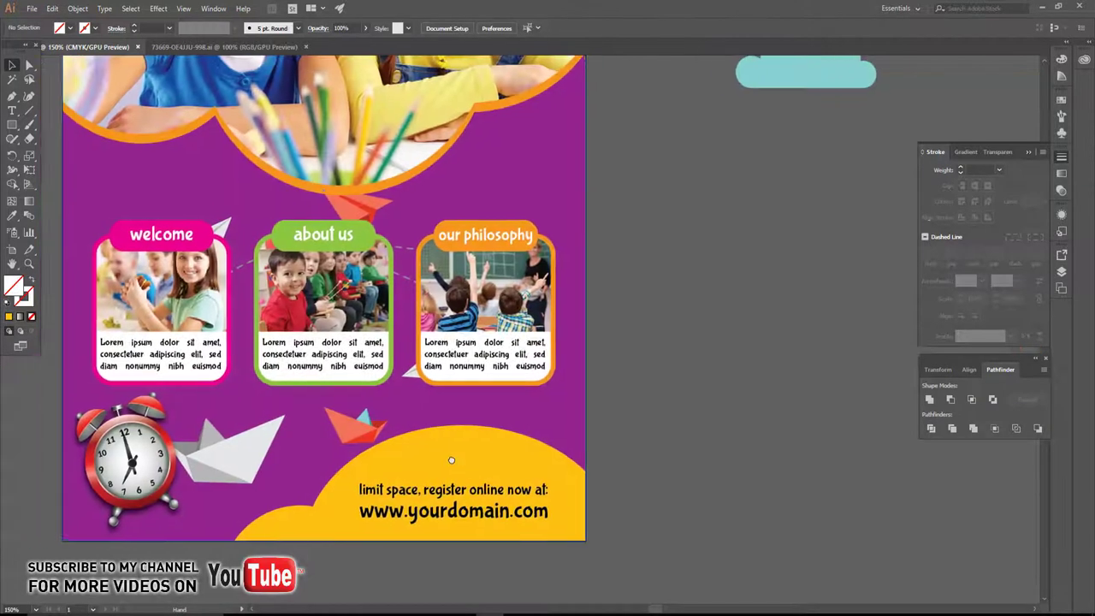
Spread the planes: white ones at upper right and left, red above the welcome card.
double_click(417, 368)
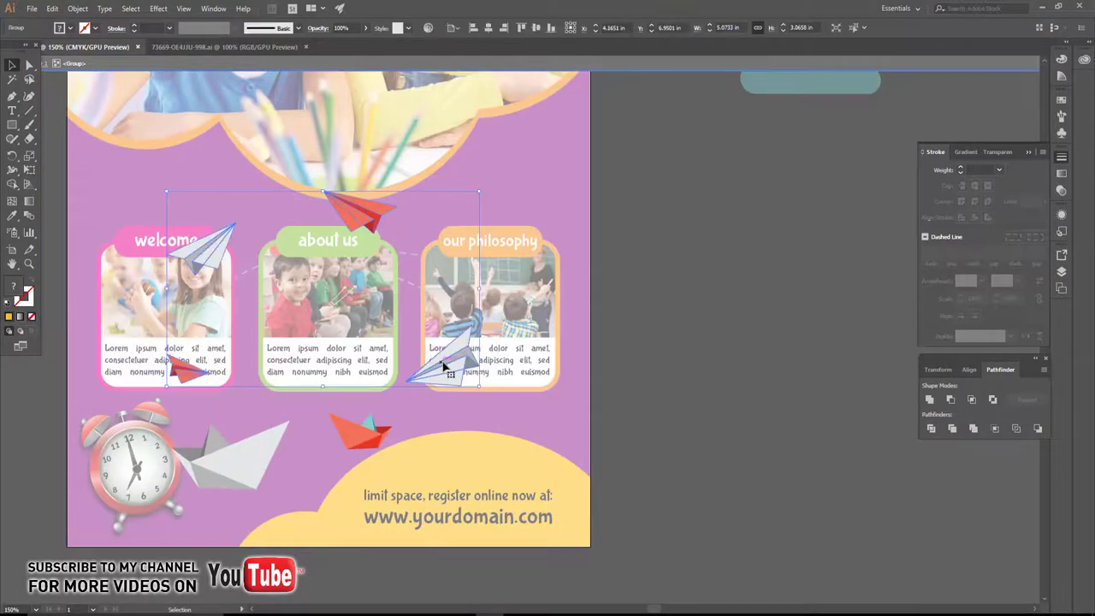
double_click(444, 366)
drag(441, 364, 518, 185)
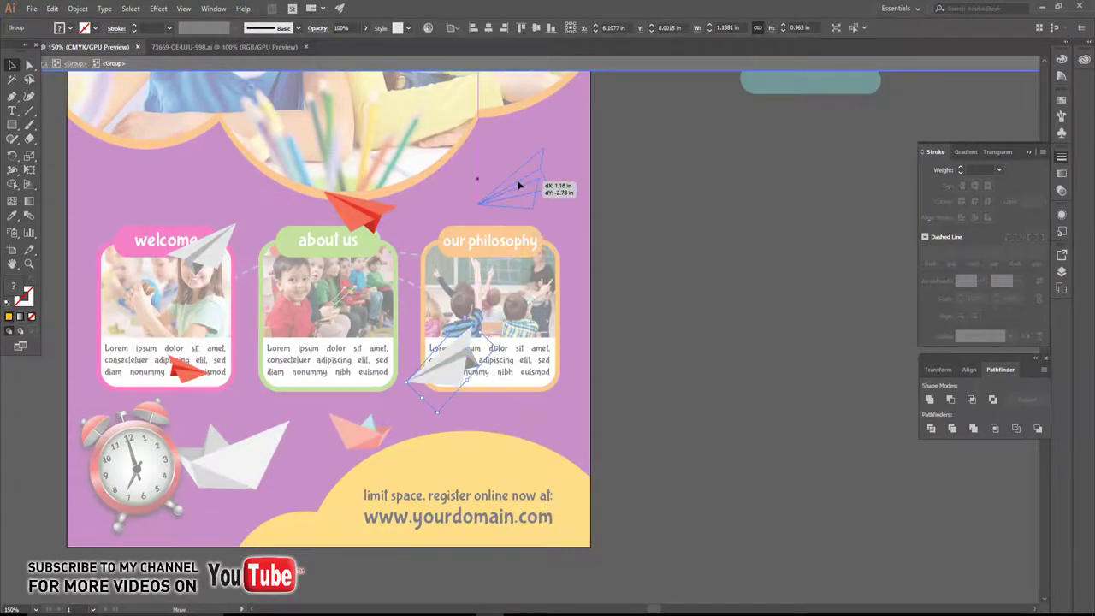
drag(359, 209, 215, 184)
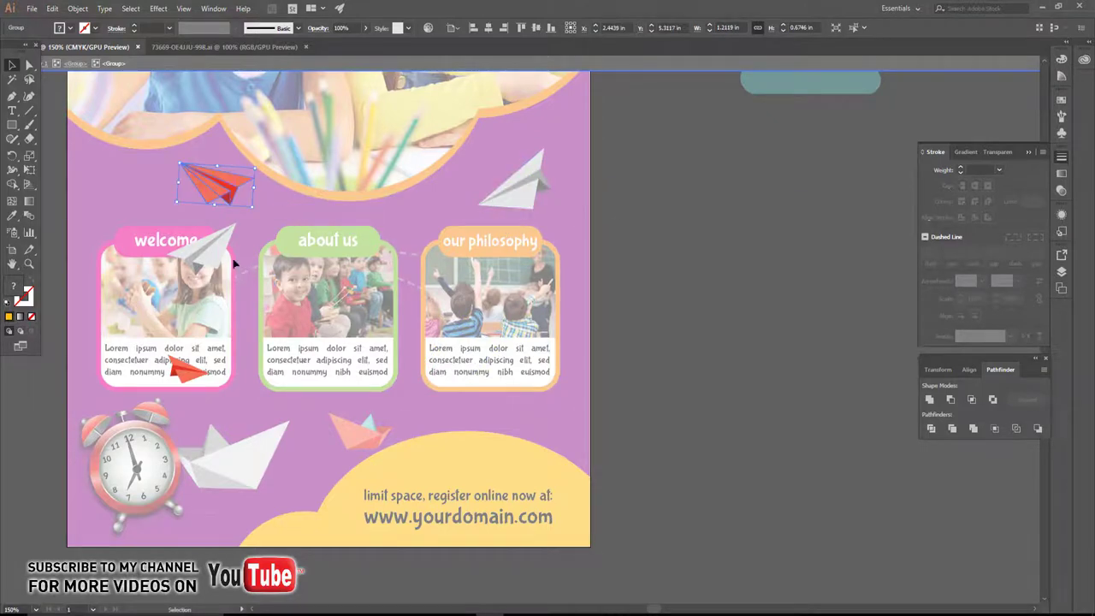
drag(221, 253, 136, 194)
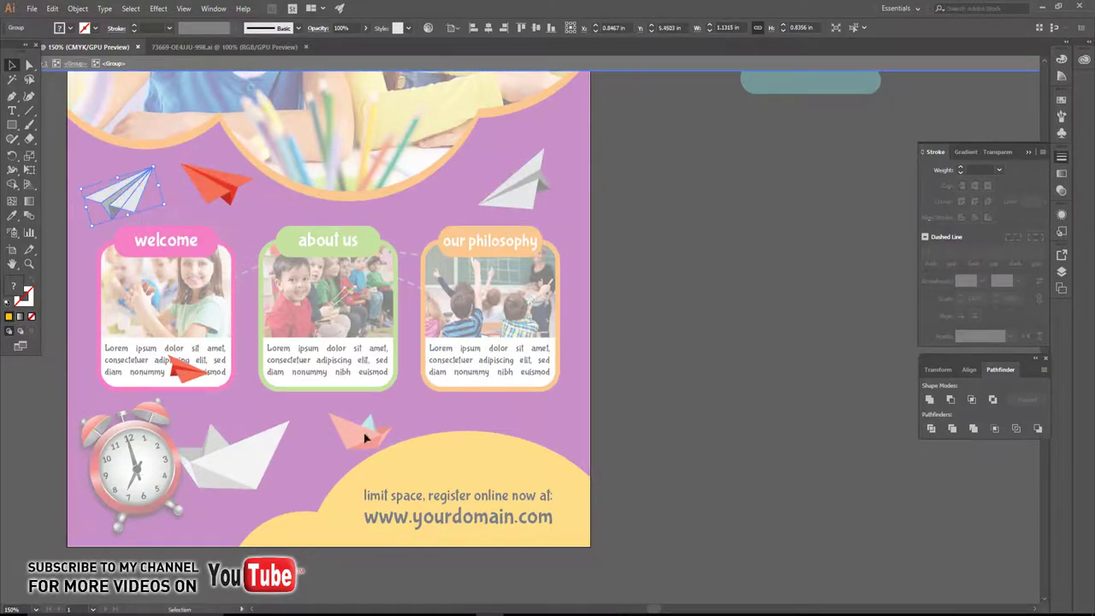
click(291, 466)
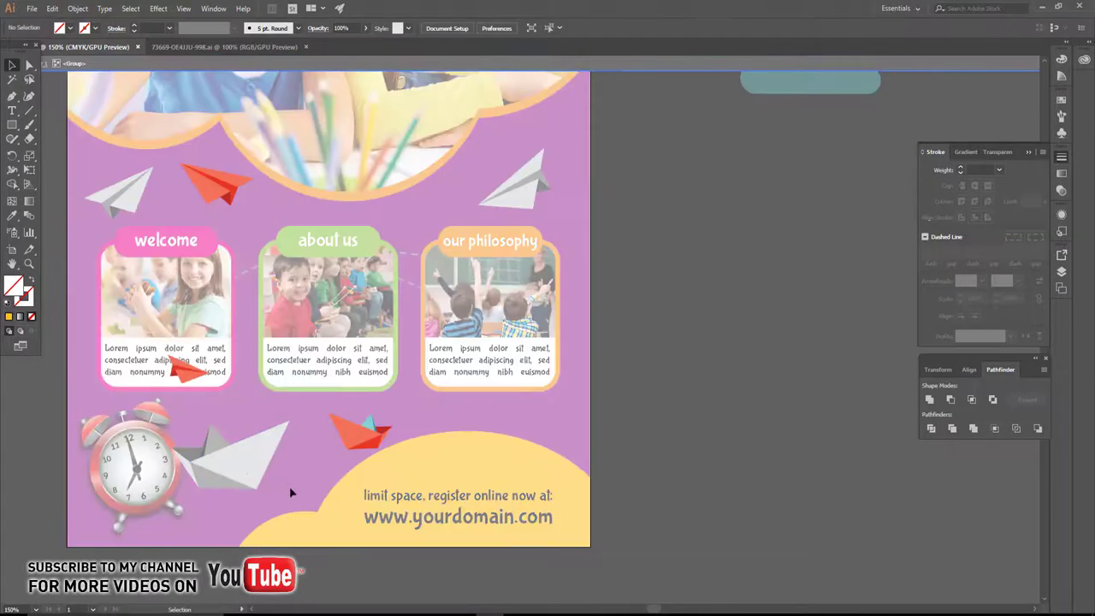
click(204, 461)
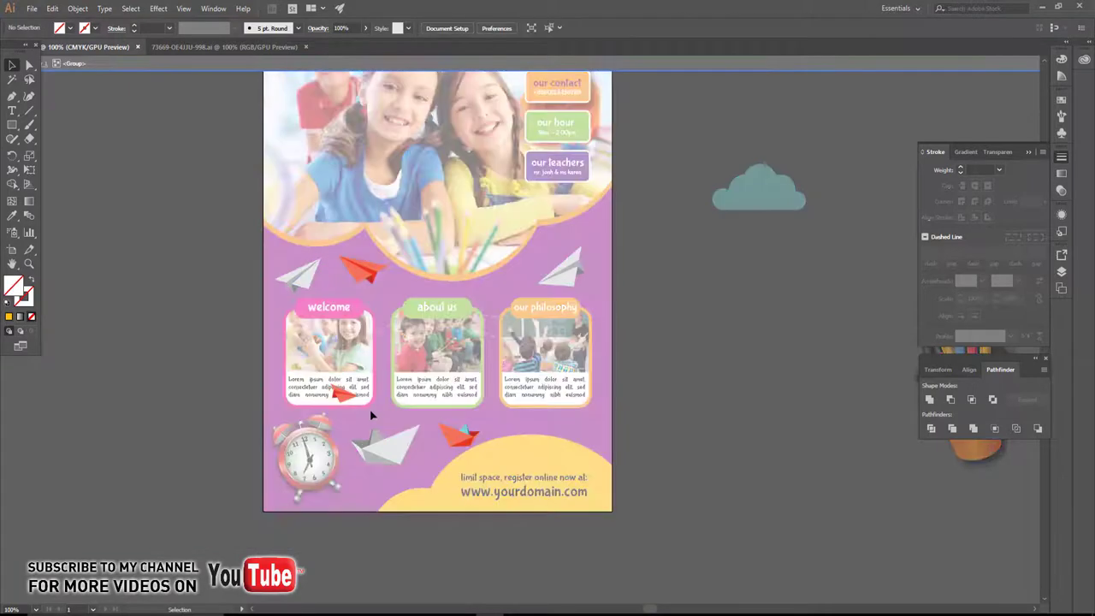
Move the group near the welcome card upward.
drag(335, 390, 310, 190)
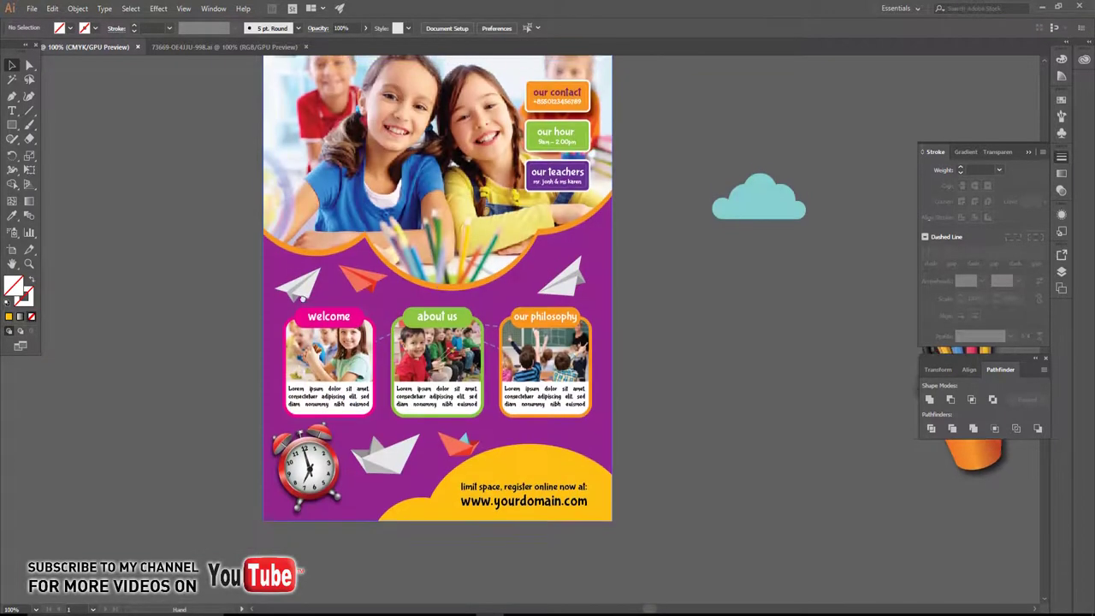
key(ctrl+a)
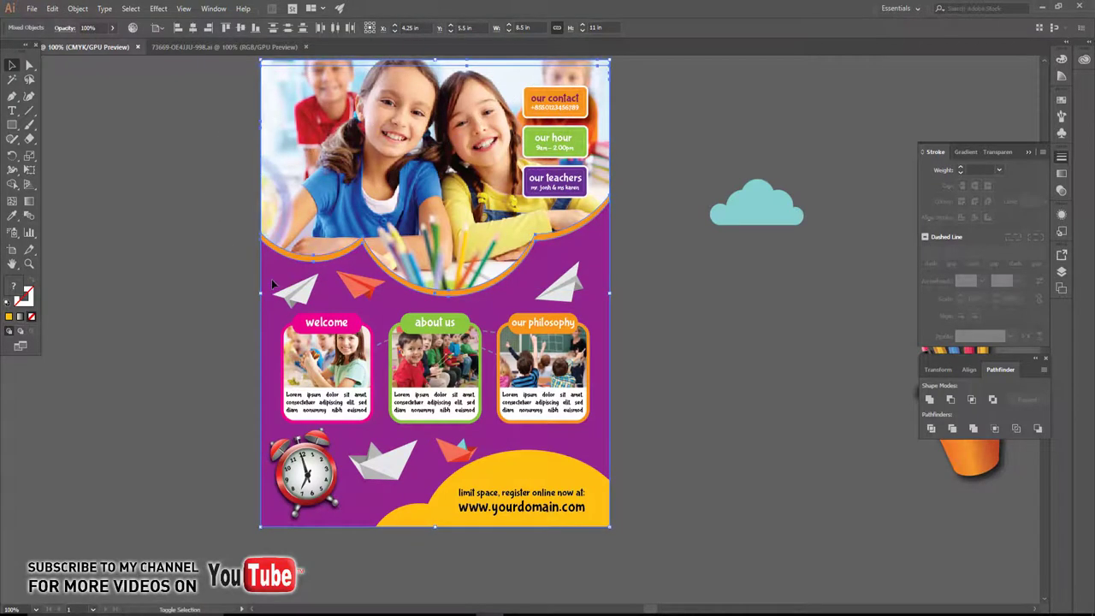
key(ctrl+shift+a)
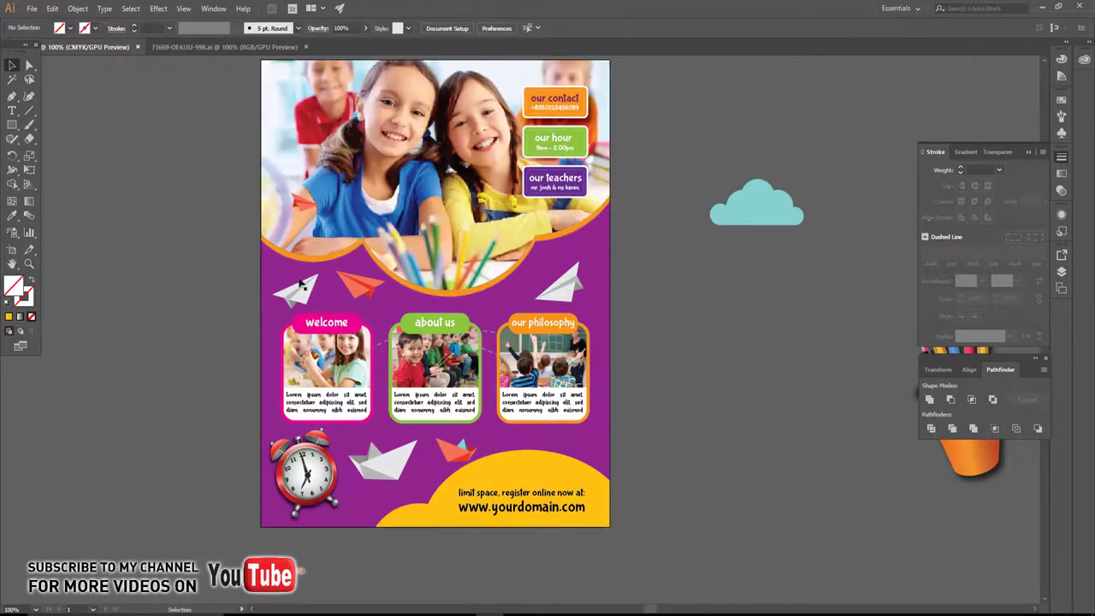
Bring the teal cloud onto the flyer and shrink it to a small size.
drag(545, 288, 493, 298)
drag(568, 271, 565, 276)
scroll(564, 276, up, 1)
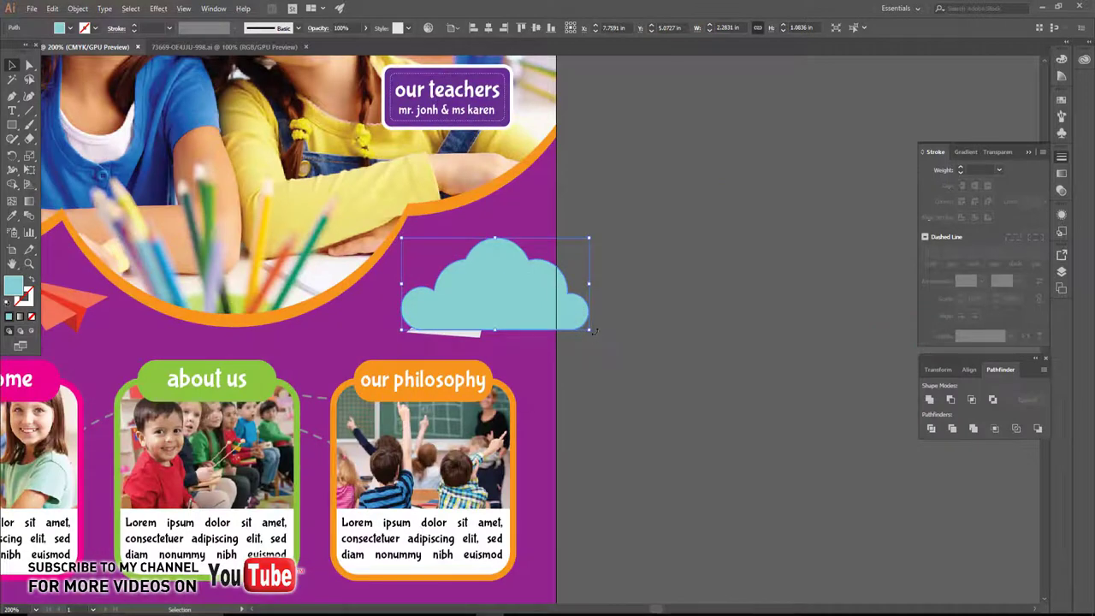
drag(592, 330, 468, 267)
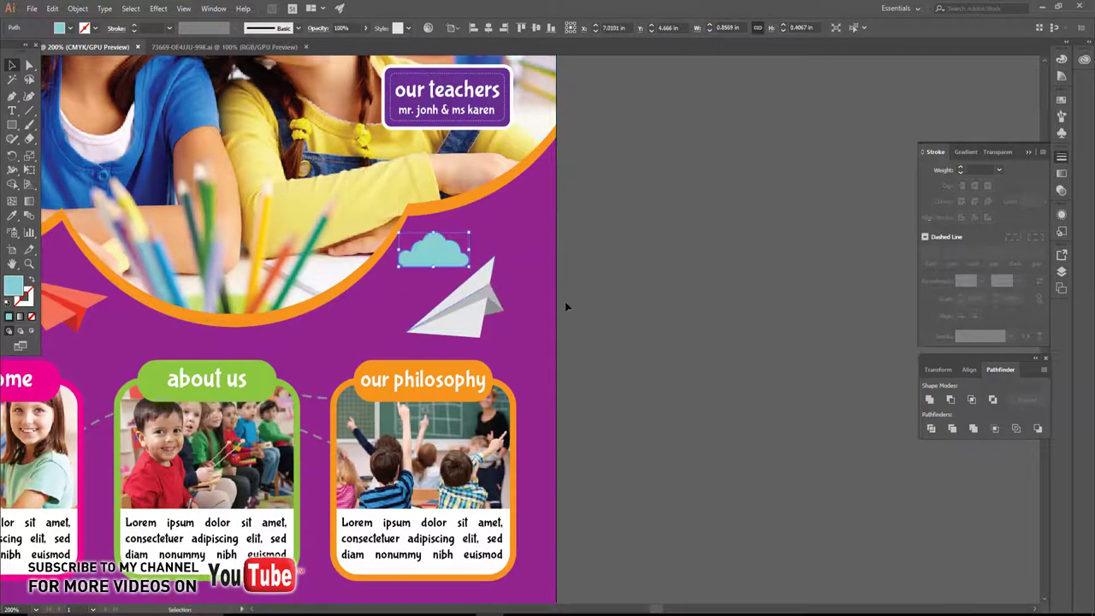
Place a copy of the cloud below the about us card.
drag(564, 306, 706, 189)
drag(576, 136, 470, 480)
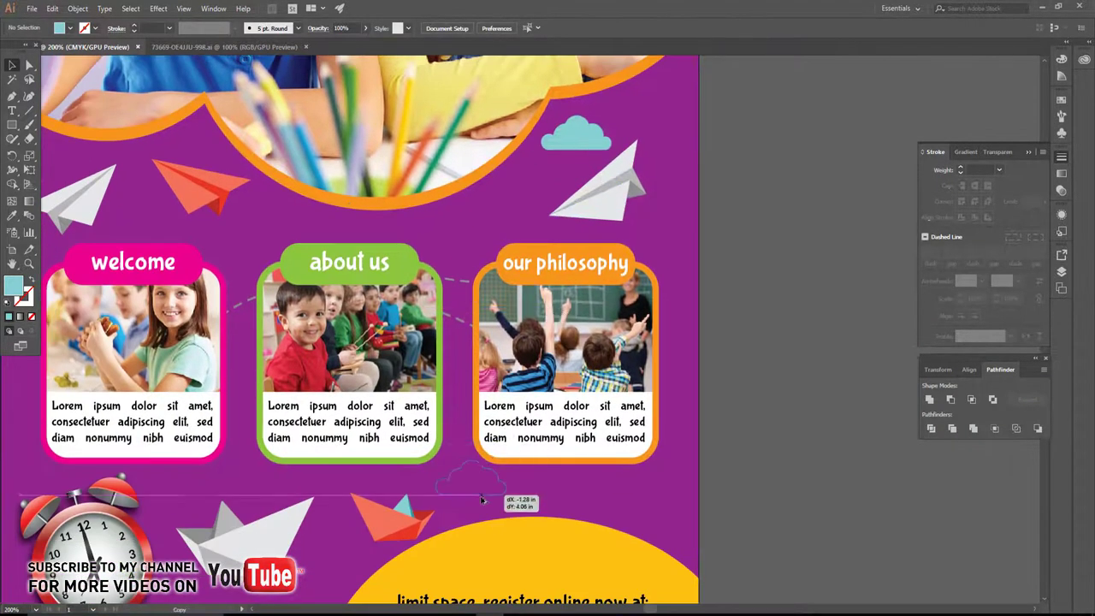
click(733, 420)
key(ctrl+1)
Bring the pencil cup from the clip-art document into the flyer.
click(222, 47)
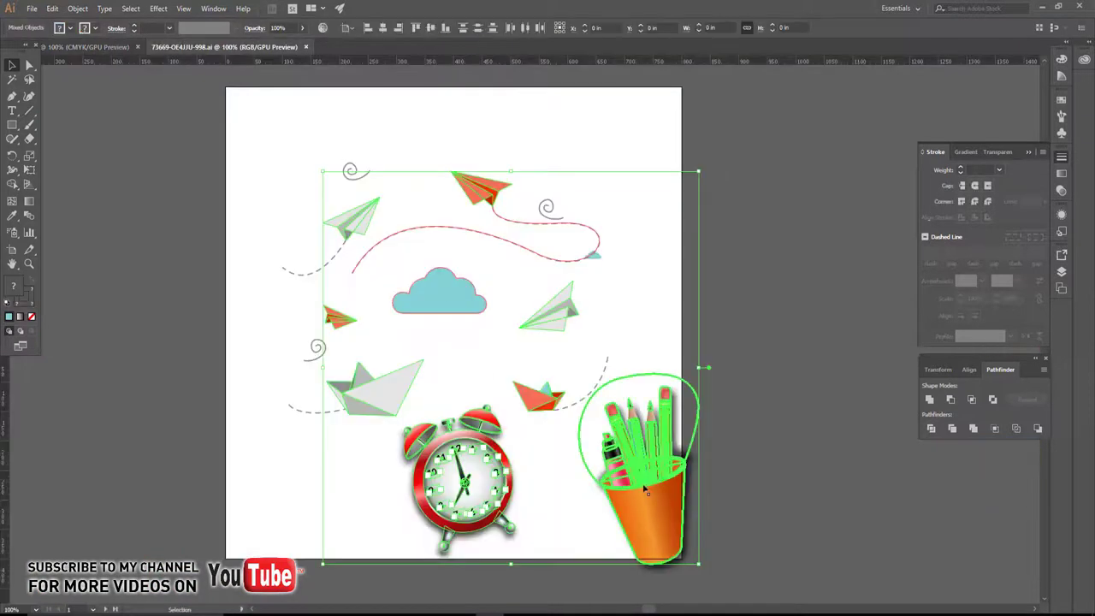
drag(641, 466, 118, 51)
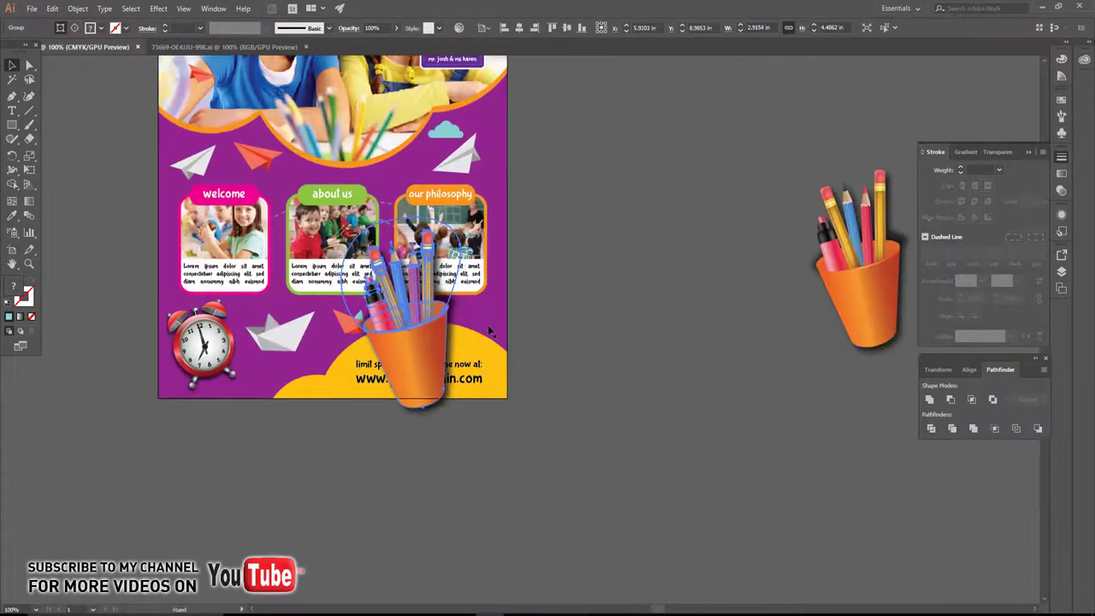
mouse_move(492, 387)
mouse_down()
mouse_move(462, 224)
mouse_move(494, 344)
mouse_up()
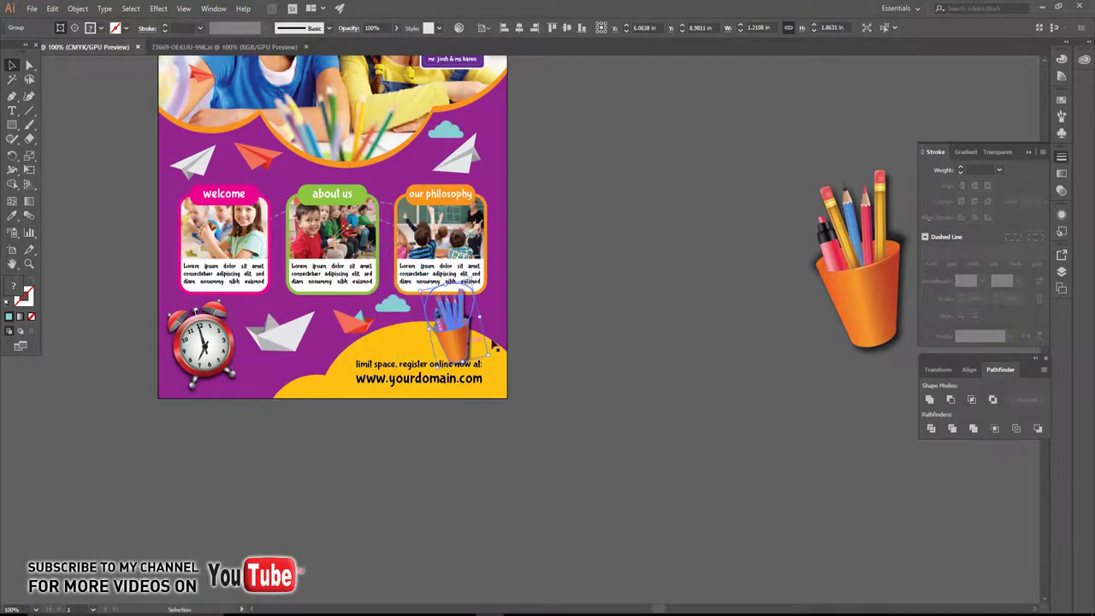
Move the pencil cup onto the yellow footer wave and make it smaller.
click(444, 343)
click(537, 354)
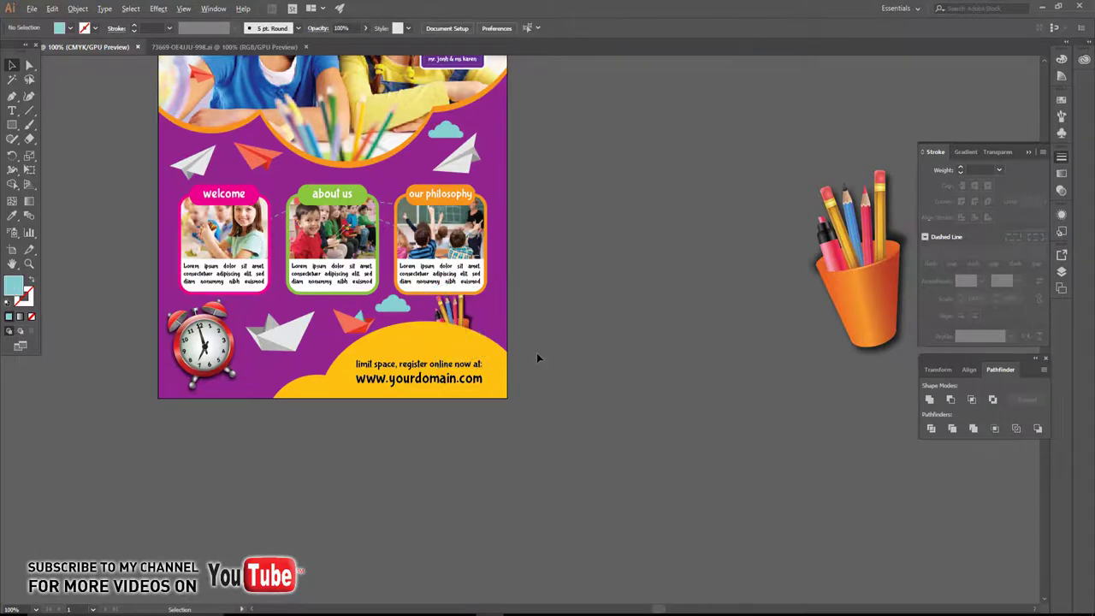
scroll(539, 353, up, 2)
drag(376, 257, 102, 299)
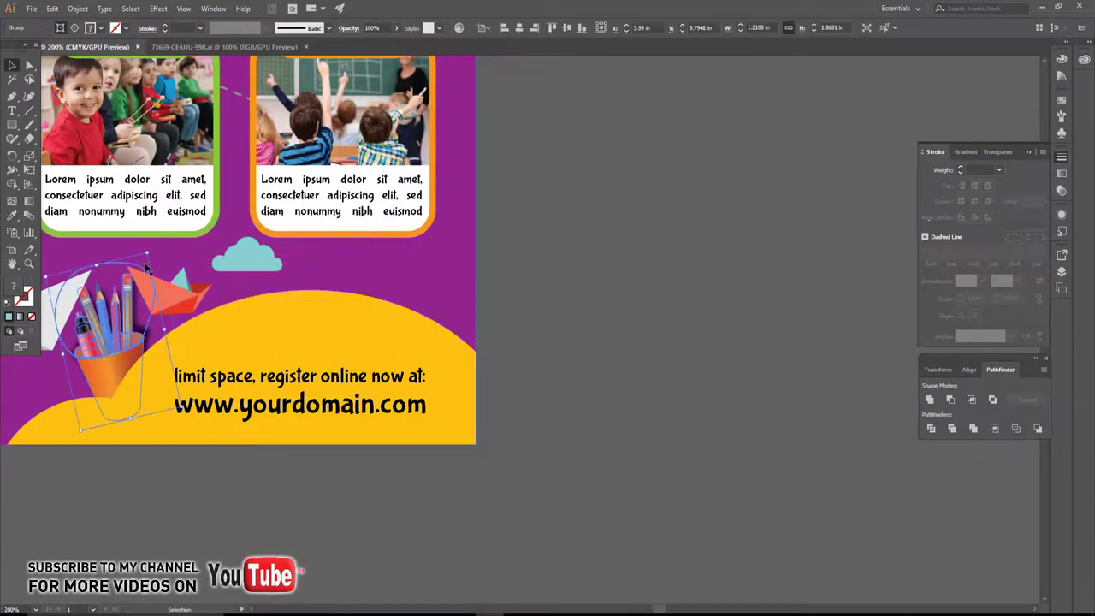
drag(142, 267, 111, 308)
click(183, 509)
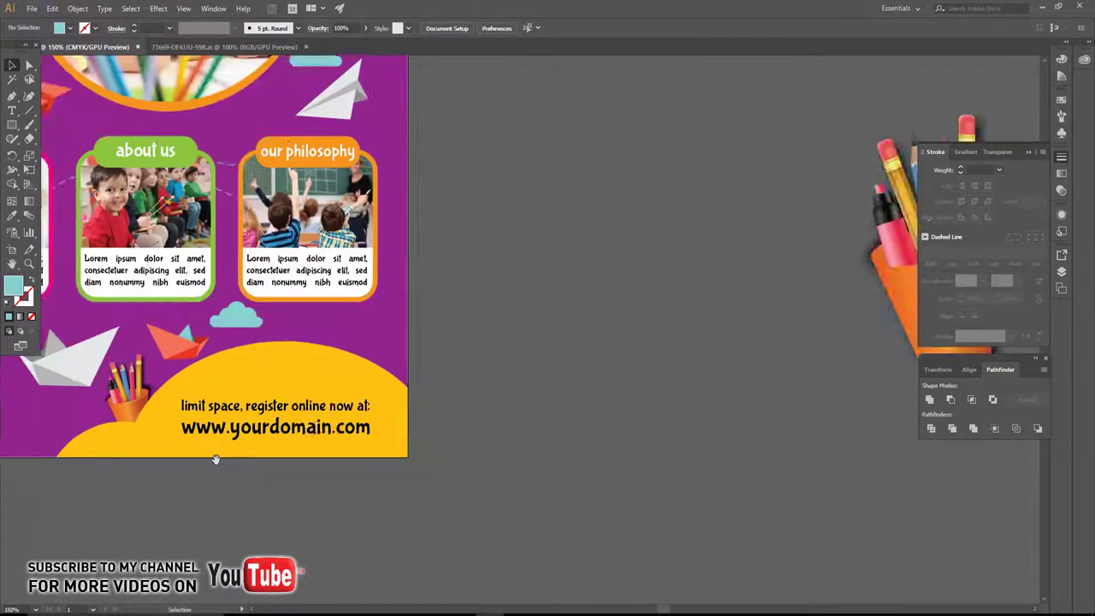
Delete the leftover large pencil cup.
scroll(433, 481, down, 3)
scroll(433, 480, right, 1)
click(799, 415)
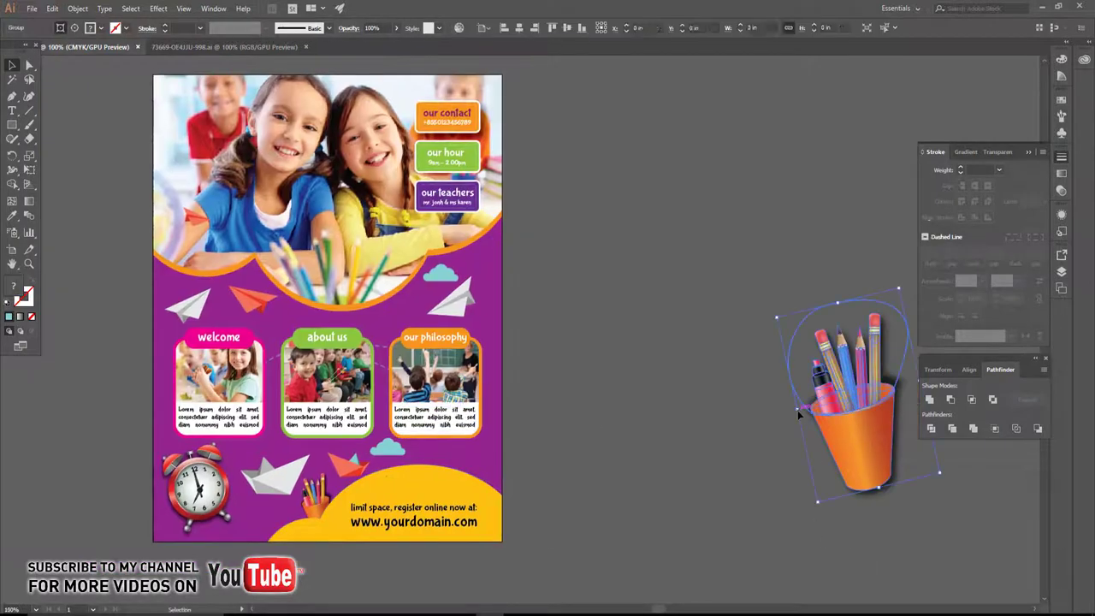
key(Delete)
key(ctrl+0)
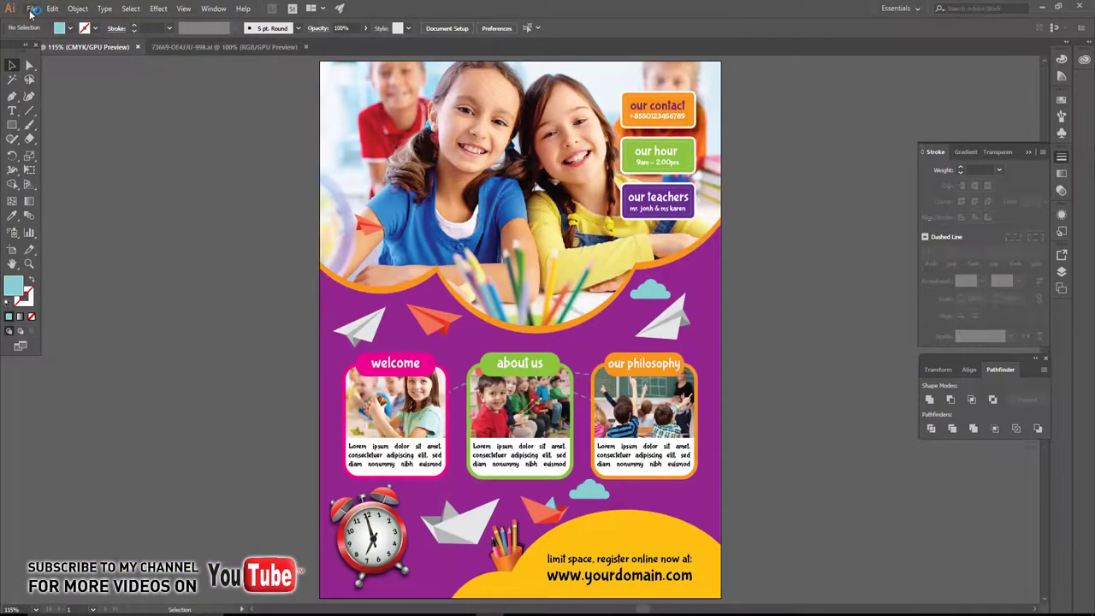
Open the Logo file containing the candy kids logo.
click(31, 8)
click(51, 46)
click(220, 102)
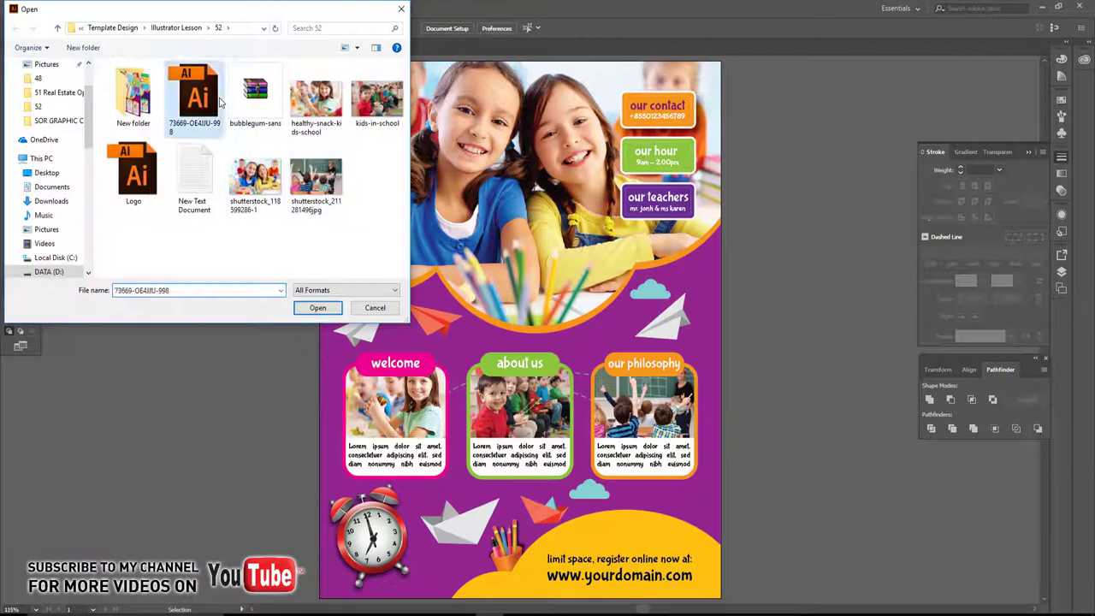
double_click(133, 171)
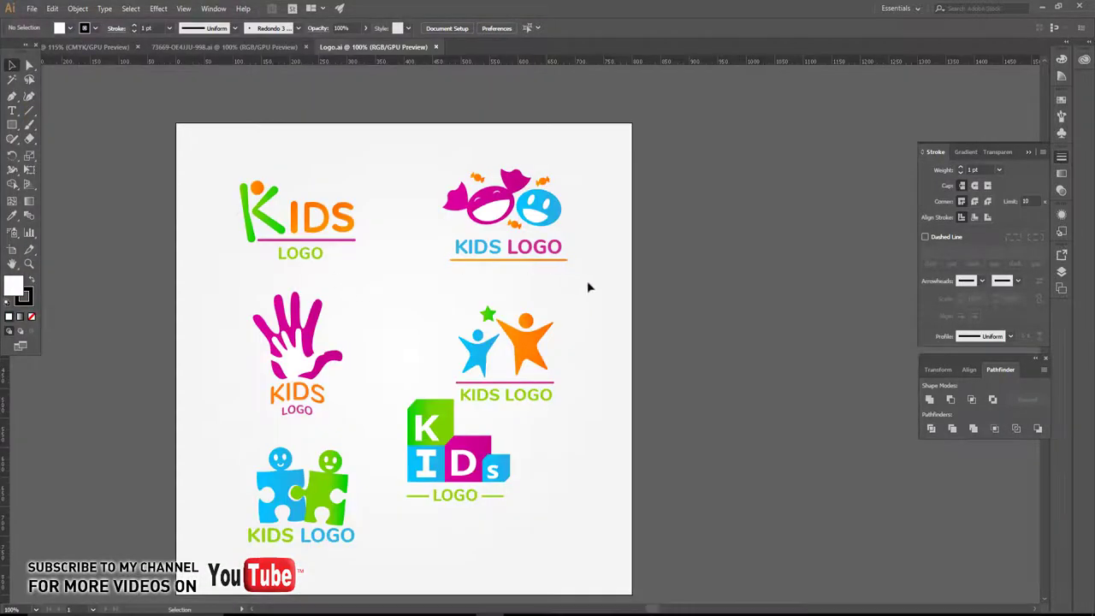
Bring the KIDS LOGO into the flyer and place it at the photo's top-left corner.
drag(513, 229, 114, 43)
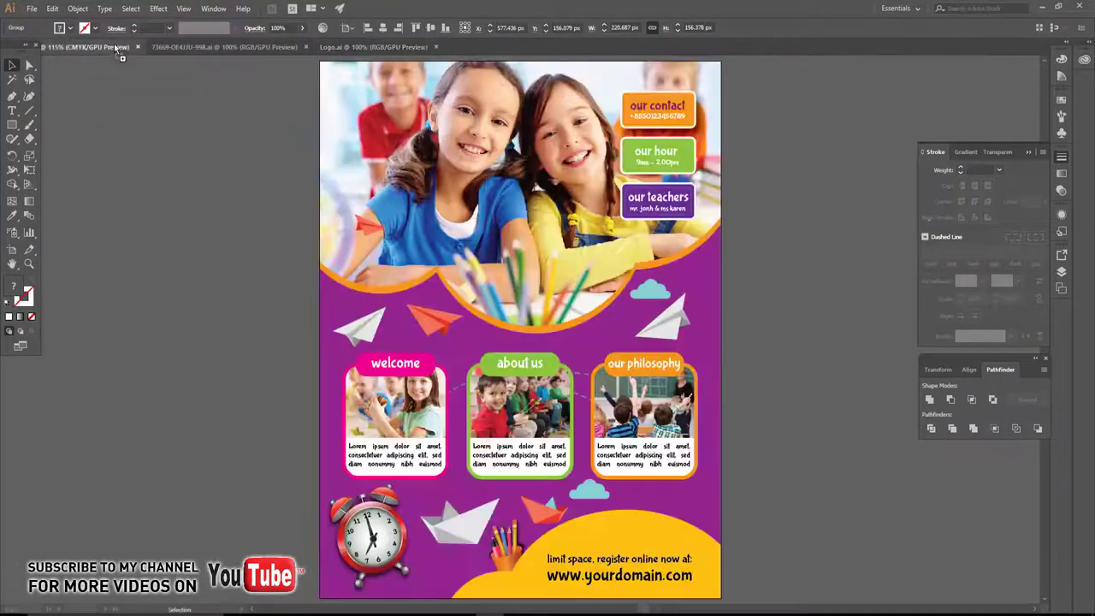
drag(479, 128, 478, 137)
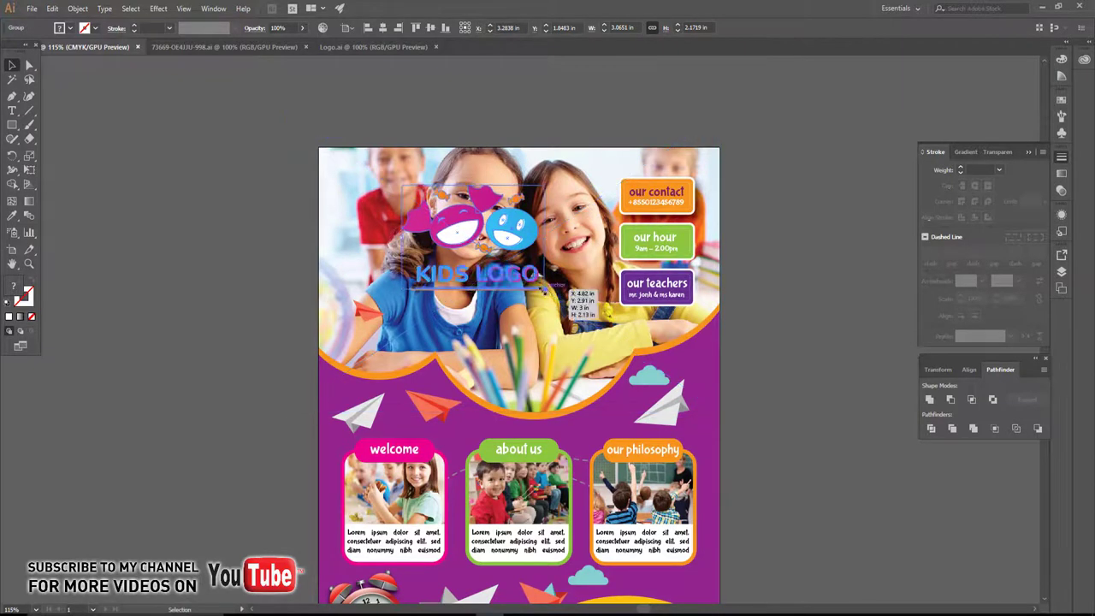
drag(480, 242, 381, 204)
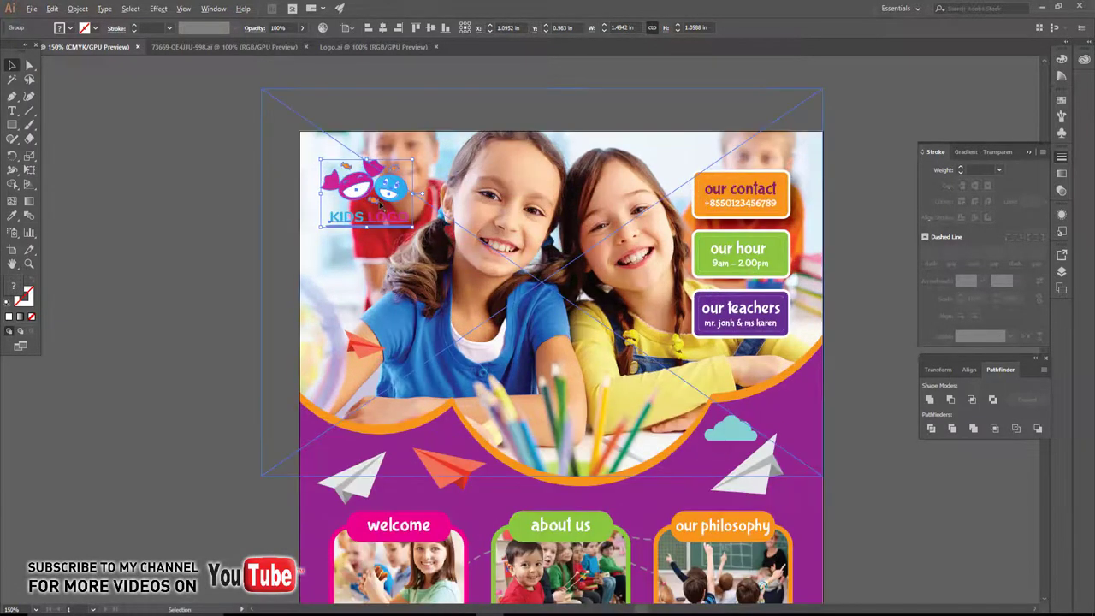
click(259, 205)
scroll(259, 205, up, 2)
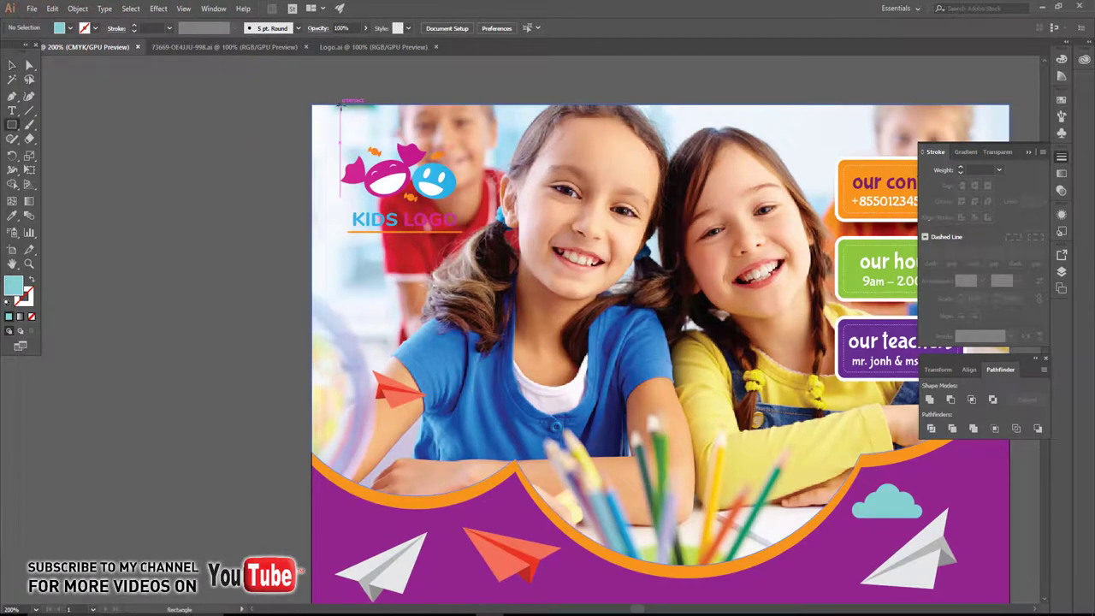
Draw a rectangle at the top-left and pull its bottom-middle anchor up into a notch.
drag(339, 106, 469, 266)
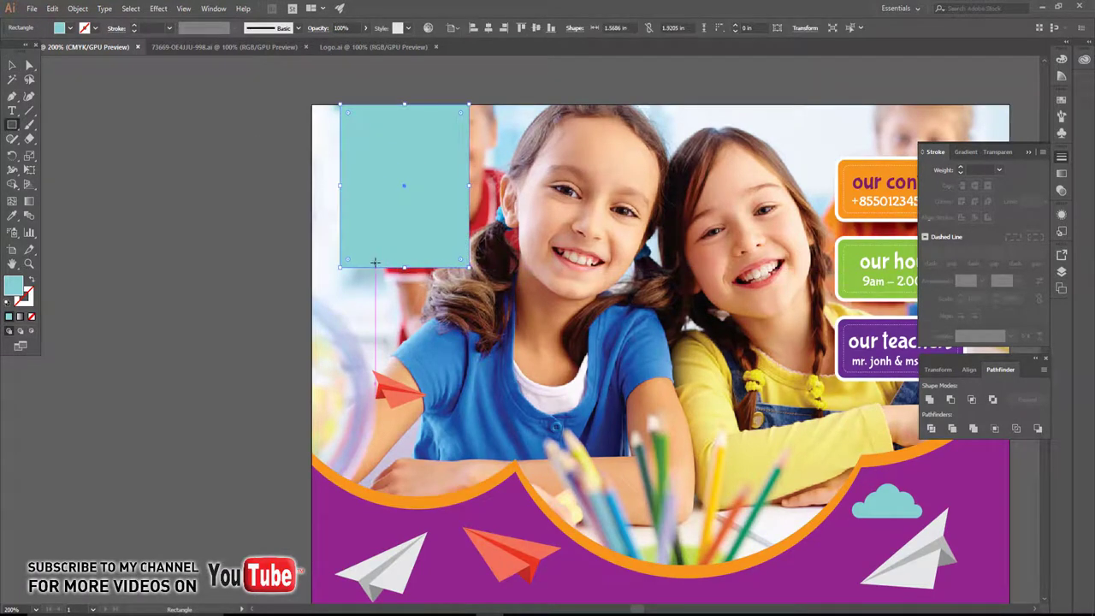
key(plus)
click(403, 267)
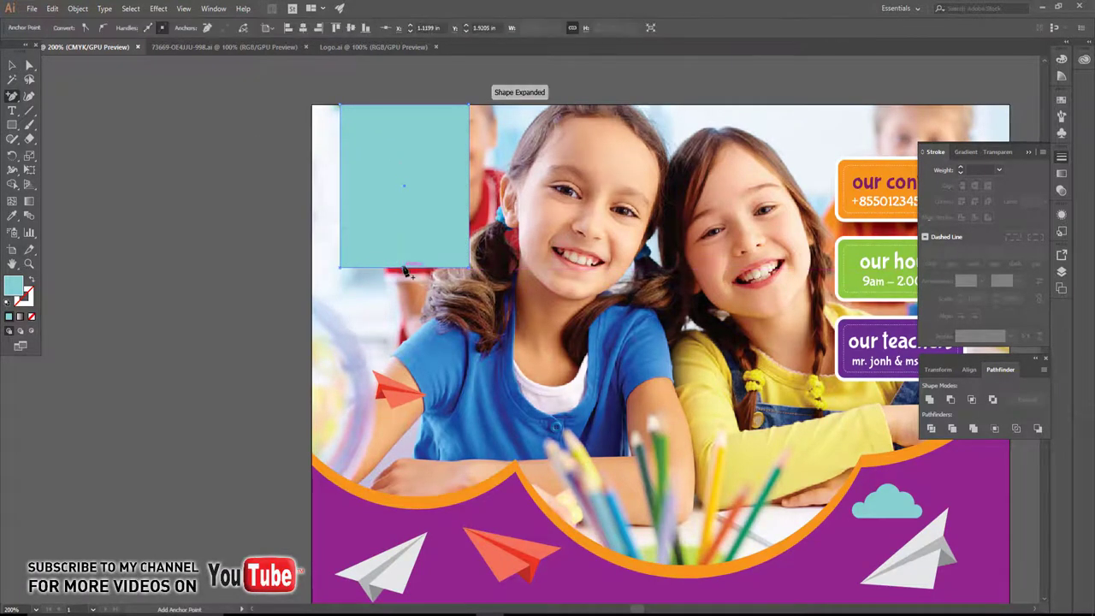
drag(404, 268, 403, 260)
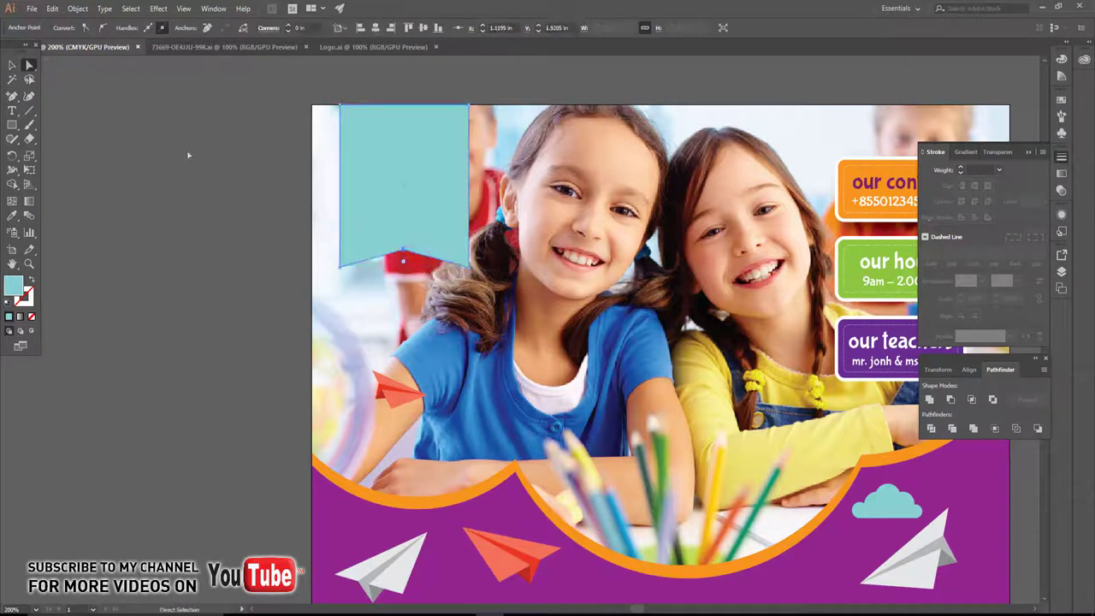
Select the KIDS LOGO sitting over the banner shape.
click(13, 66)
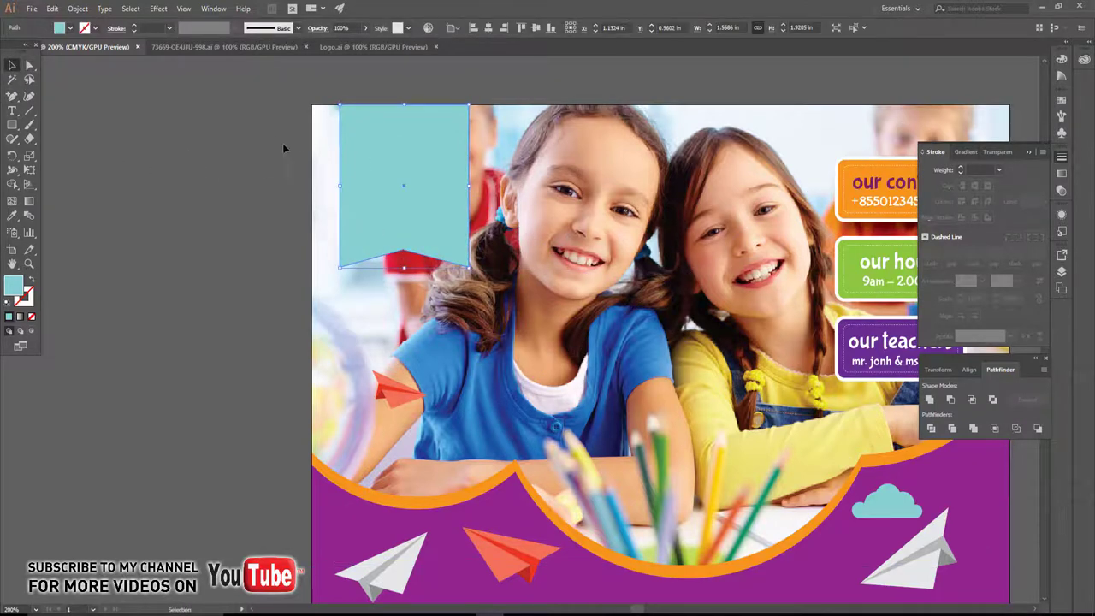
key(ctrl+a)
click(315, 199)
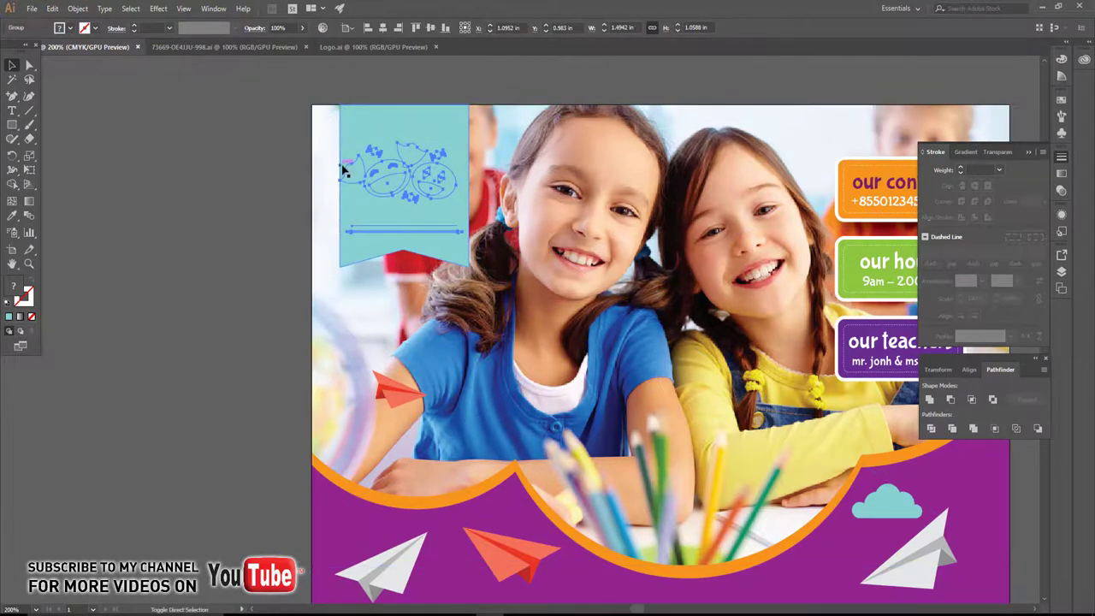
click(342, 171)
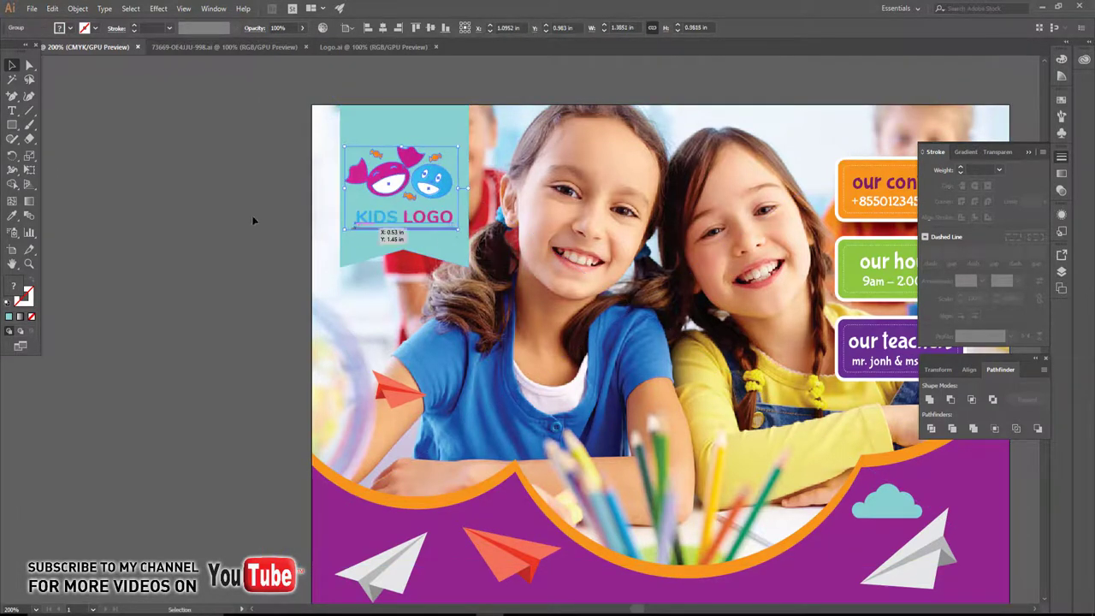
click(251, 215)
Fill the notched banner shape with white.
click(359, 143)
click(70, 27)
click(25, 50)
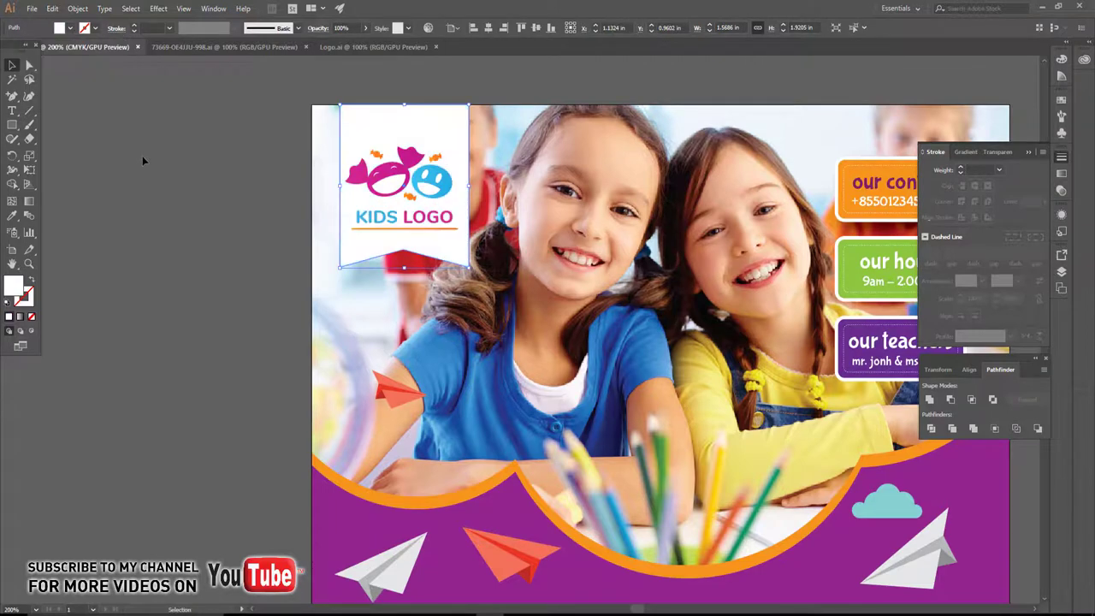
scroll(167, 180, down, 1)
scroll(206, 202, right, 1)
click(290, 196)
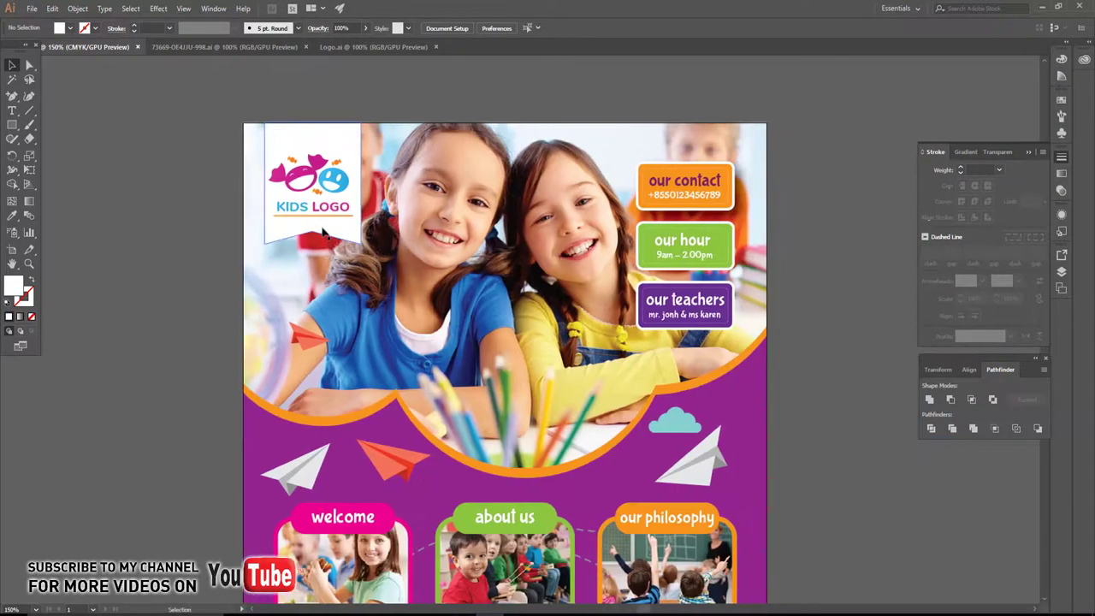
Apply drop shadows to the white banner and the orange wave.
click(158, 8)
click(188, 20)
scroll(256, 214, down, 1)
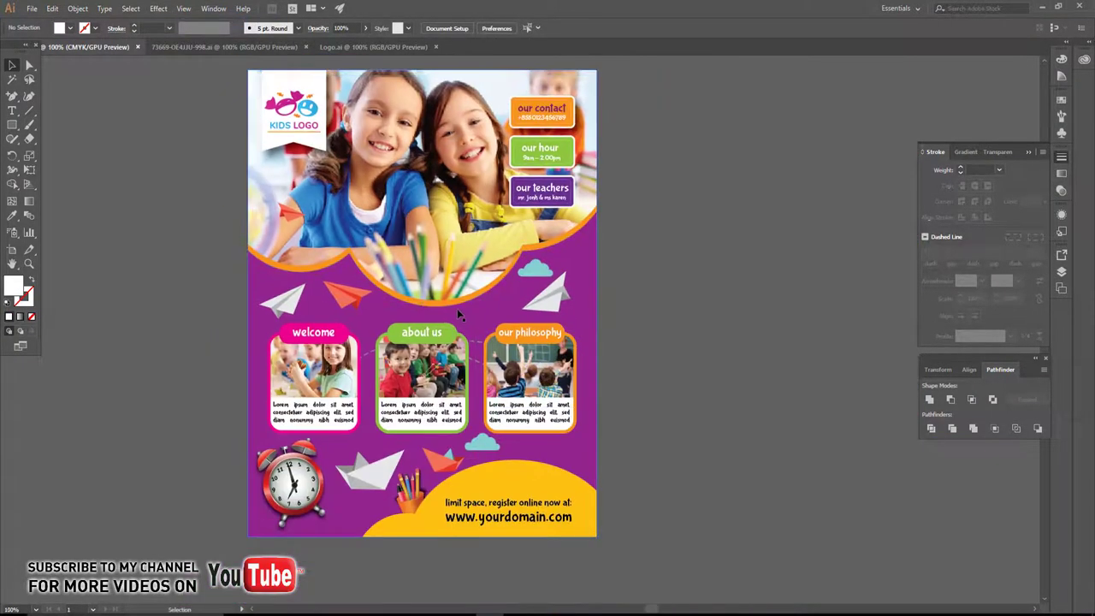
click(439, 304)
click(158, 8)
click(189, 16)
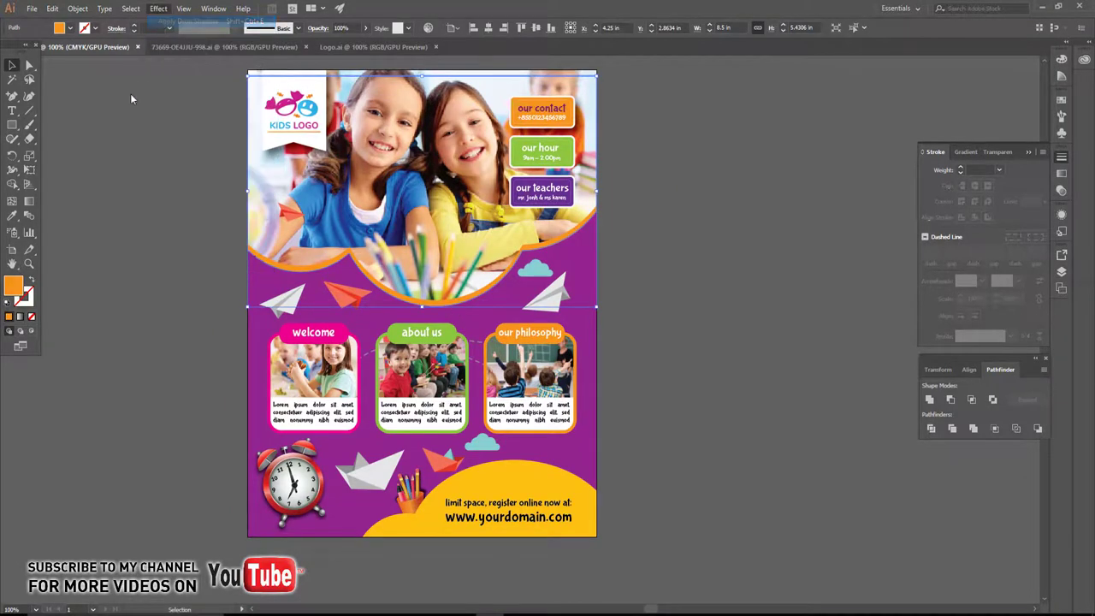
click(579, 317)
scroll(616, 318, up, 2)
Add a drop shadow to the group of three info cards.
click(514, 377)
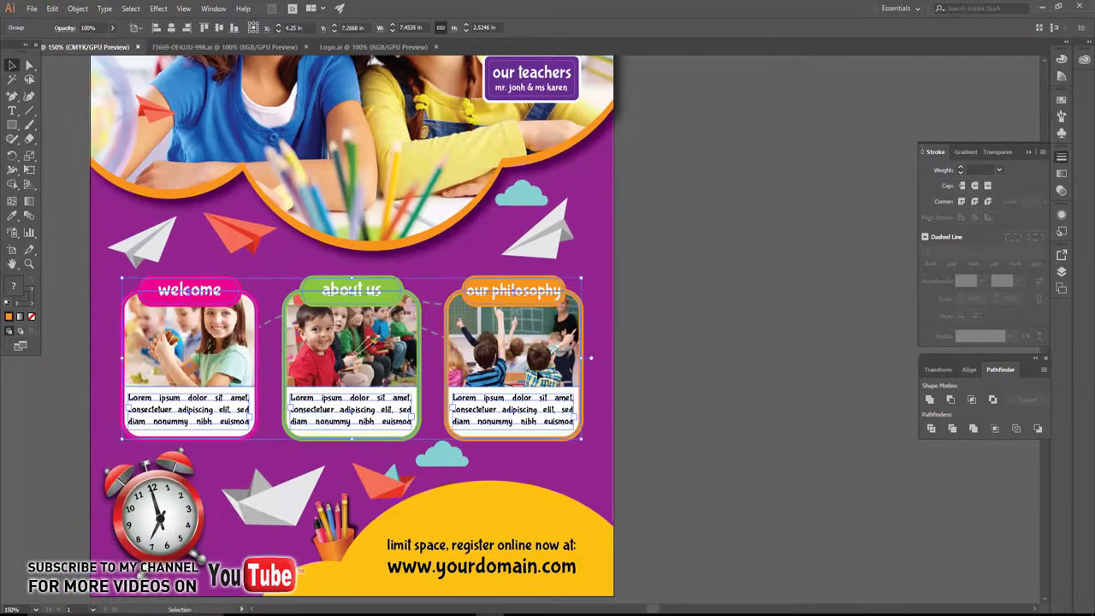
scroll(513, 376, down, 1)
click(158, 8)
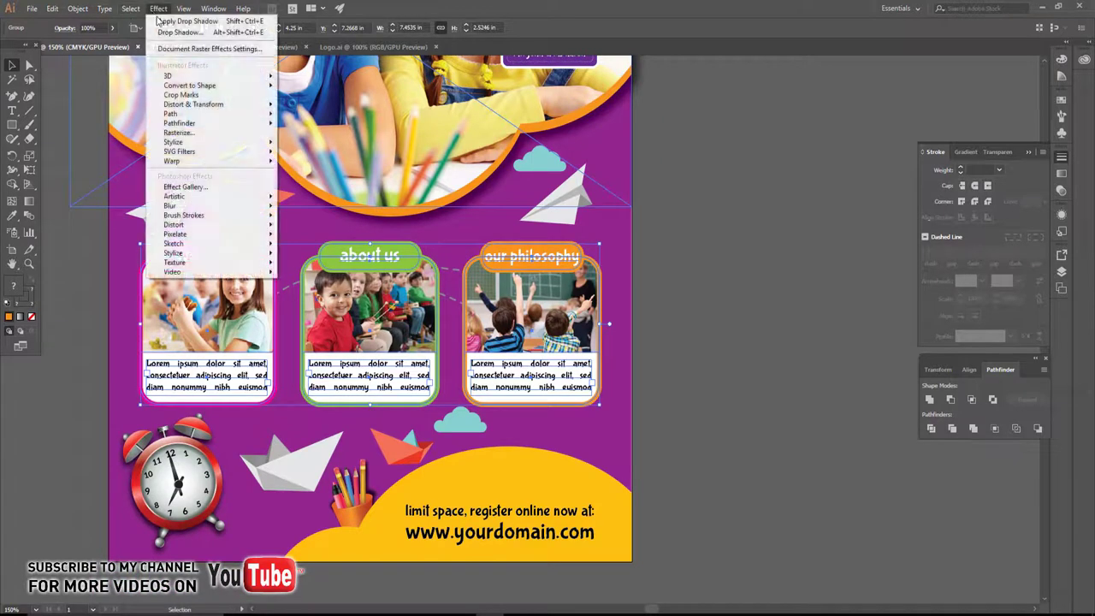
click(188, 16)
click(752, 387)
scroll(723, 397, down, 1)
scroll(723, 398, down, 2)
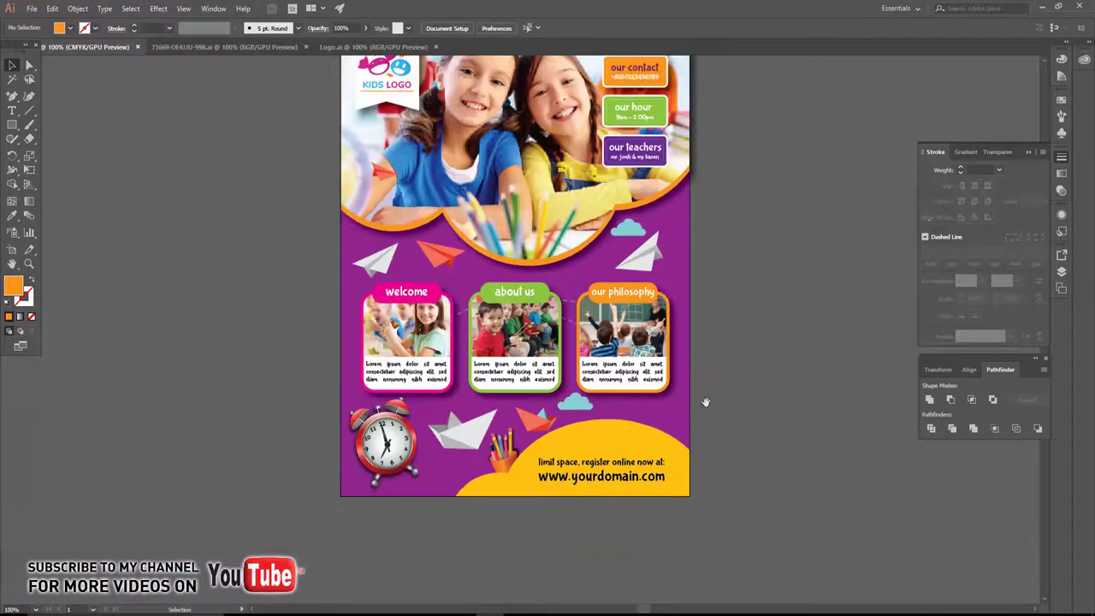
scroll(719, 400, up, 1)
Review the flyer, briefly selecting the alarm clock group.
click(368, 407)
click(744, 413)
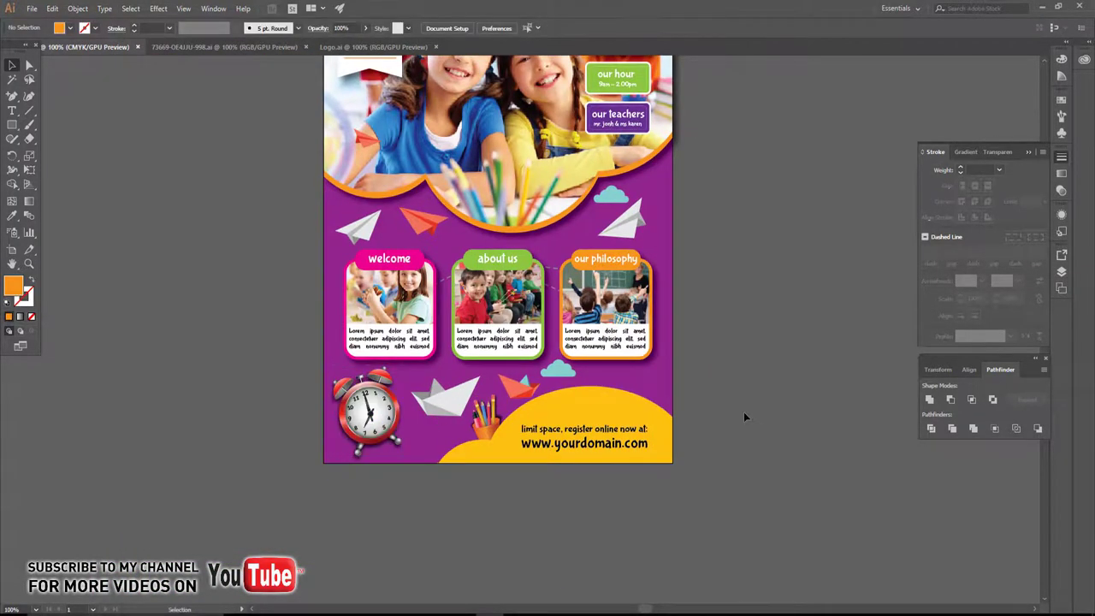
scroll(717, 403, up, 1)
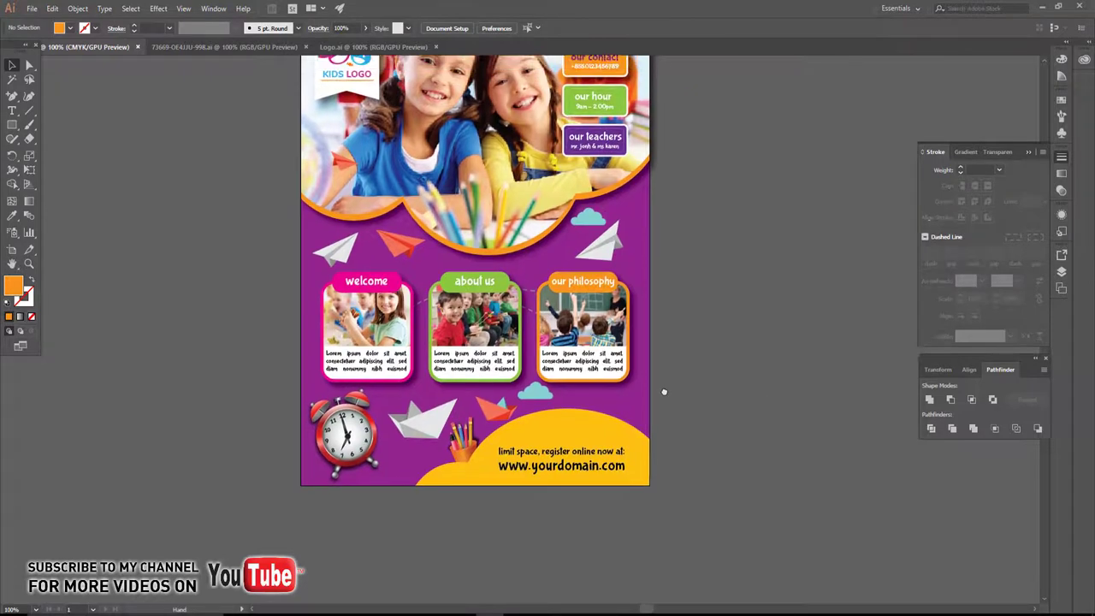
scroll(753, 378, down, 1)
scroll(708, 306, up, 2)
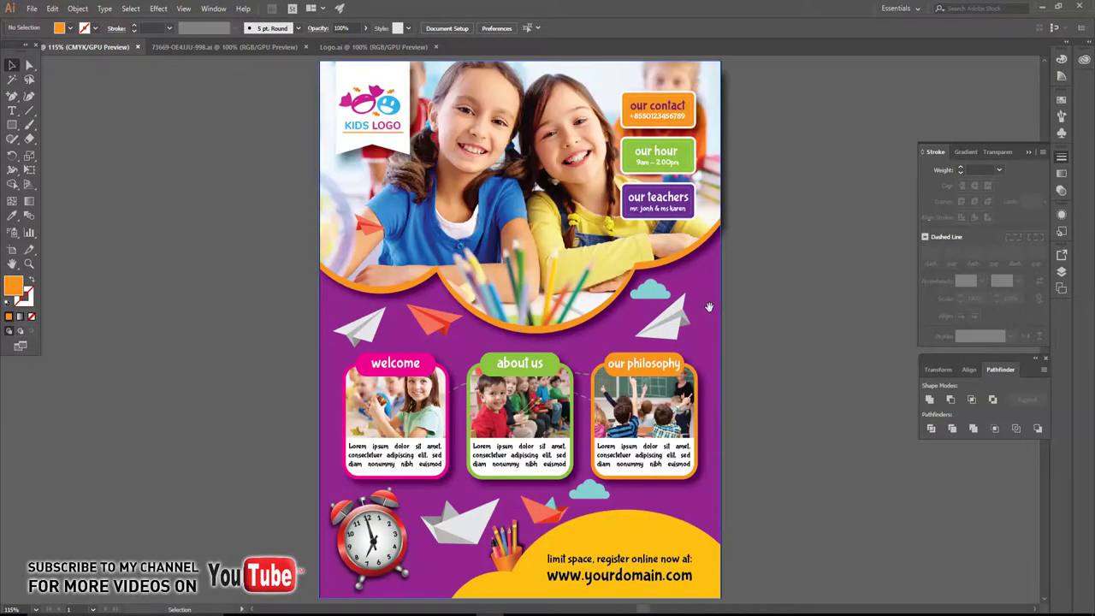